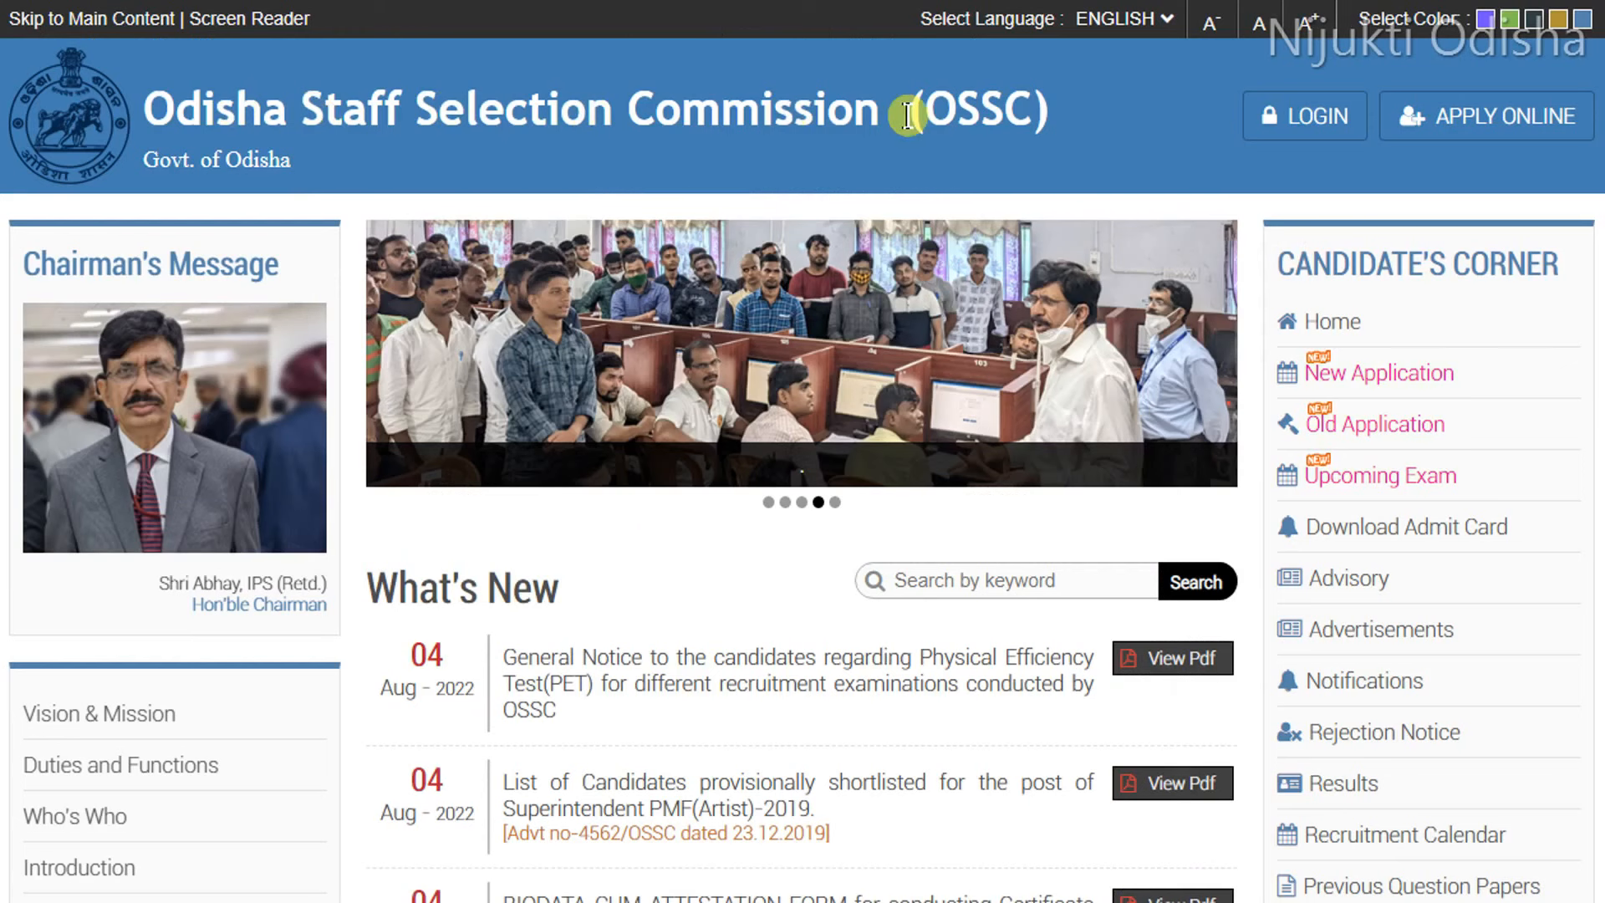
# Step: Open the online application page, view the Block Social Security Officer advertisement, and start registration as a registered user
pyautogui.click(1485, 123)
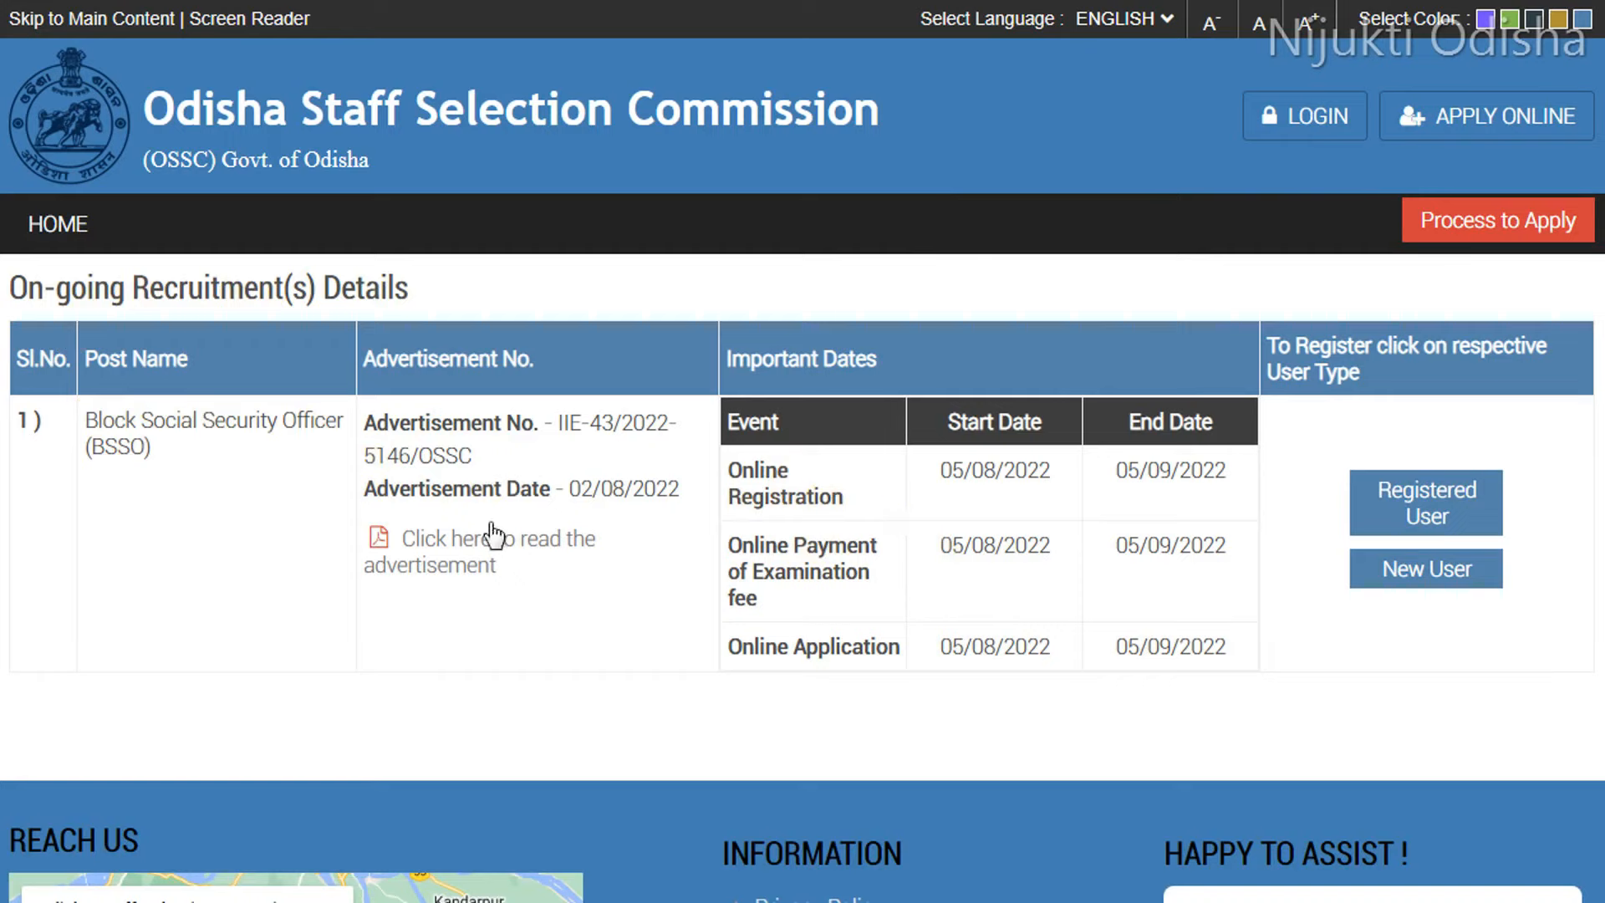
pyautogui.click(507, 575)
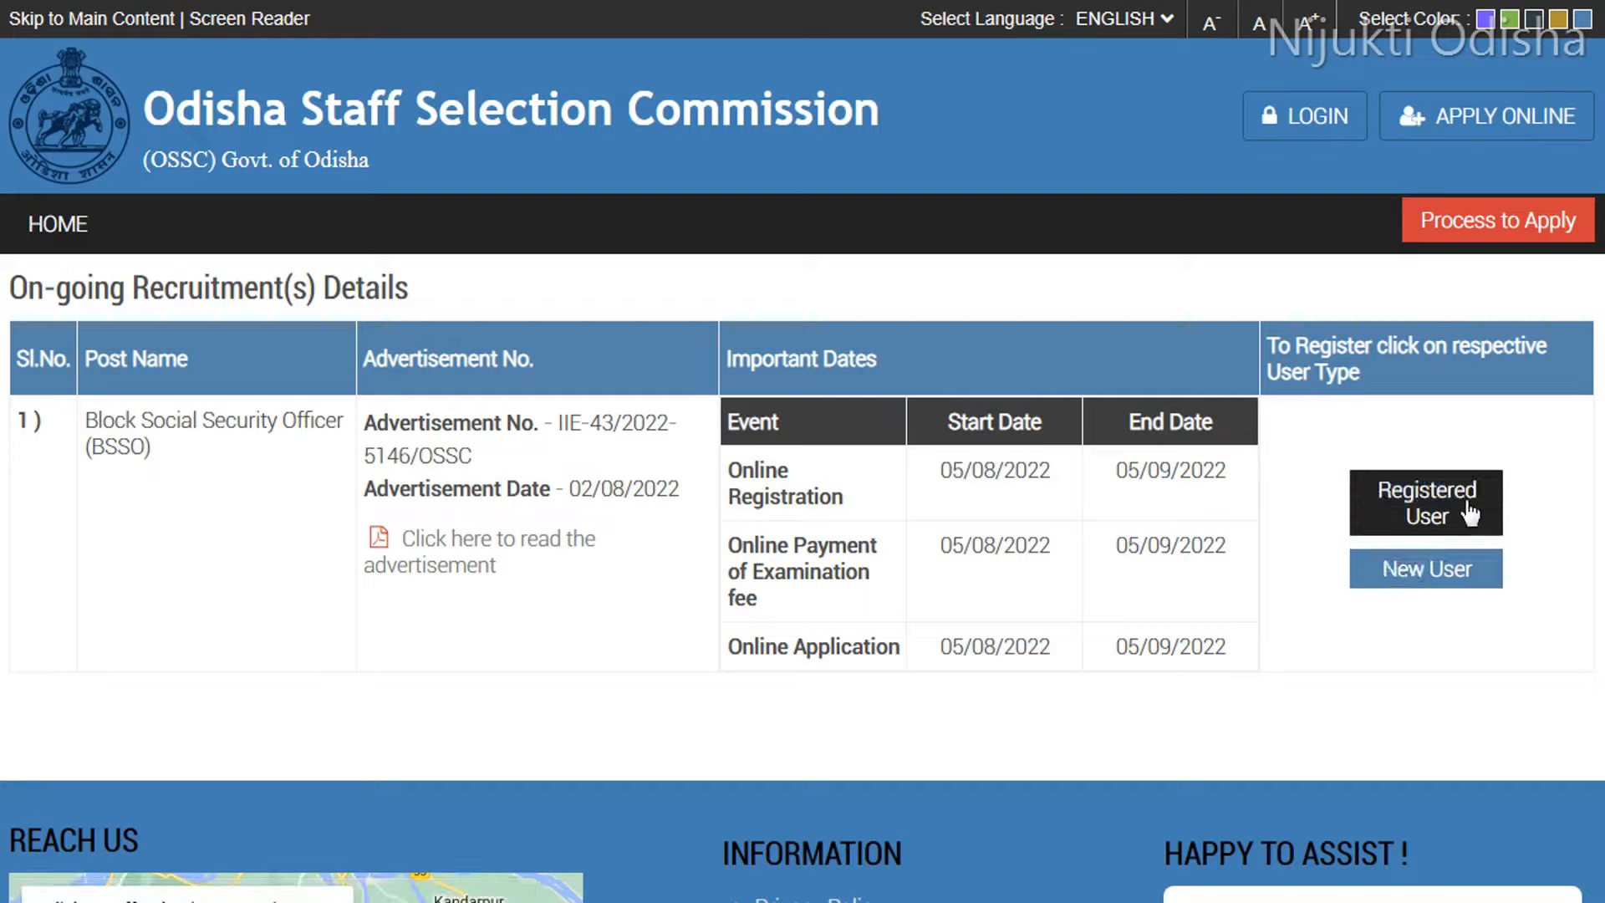
pyautogui.click(1414, 511)
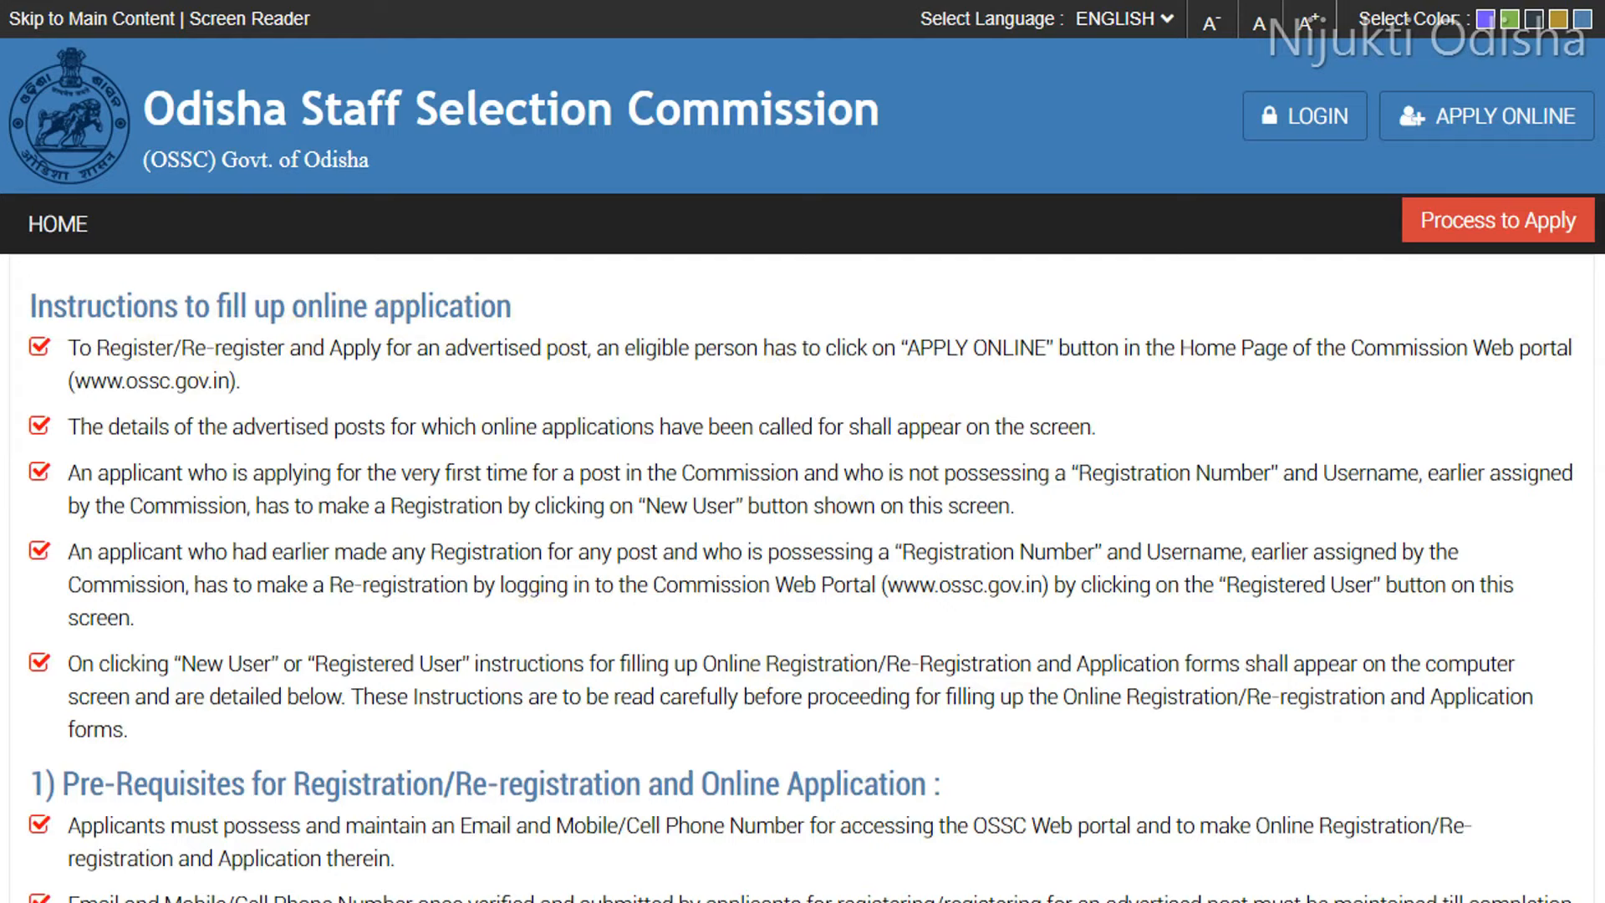
# Step: Proceed past the application instructions to registration and accept the important notice to reach the login form
pyautogui.scroll(-20, 803, 452)
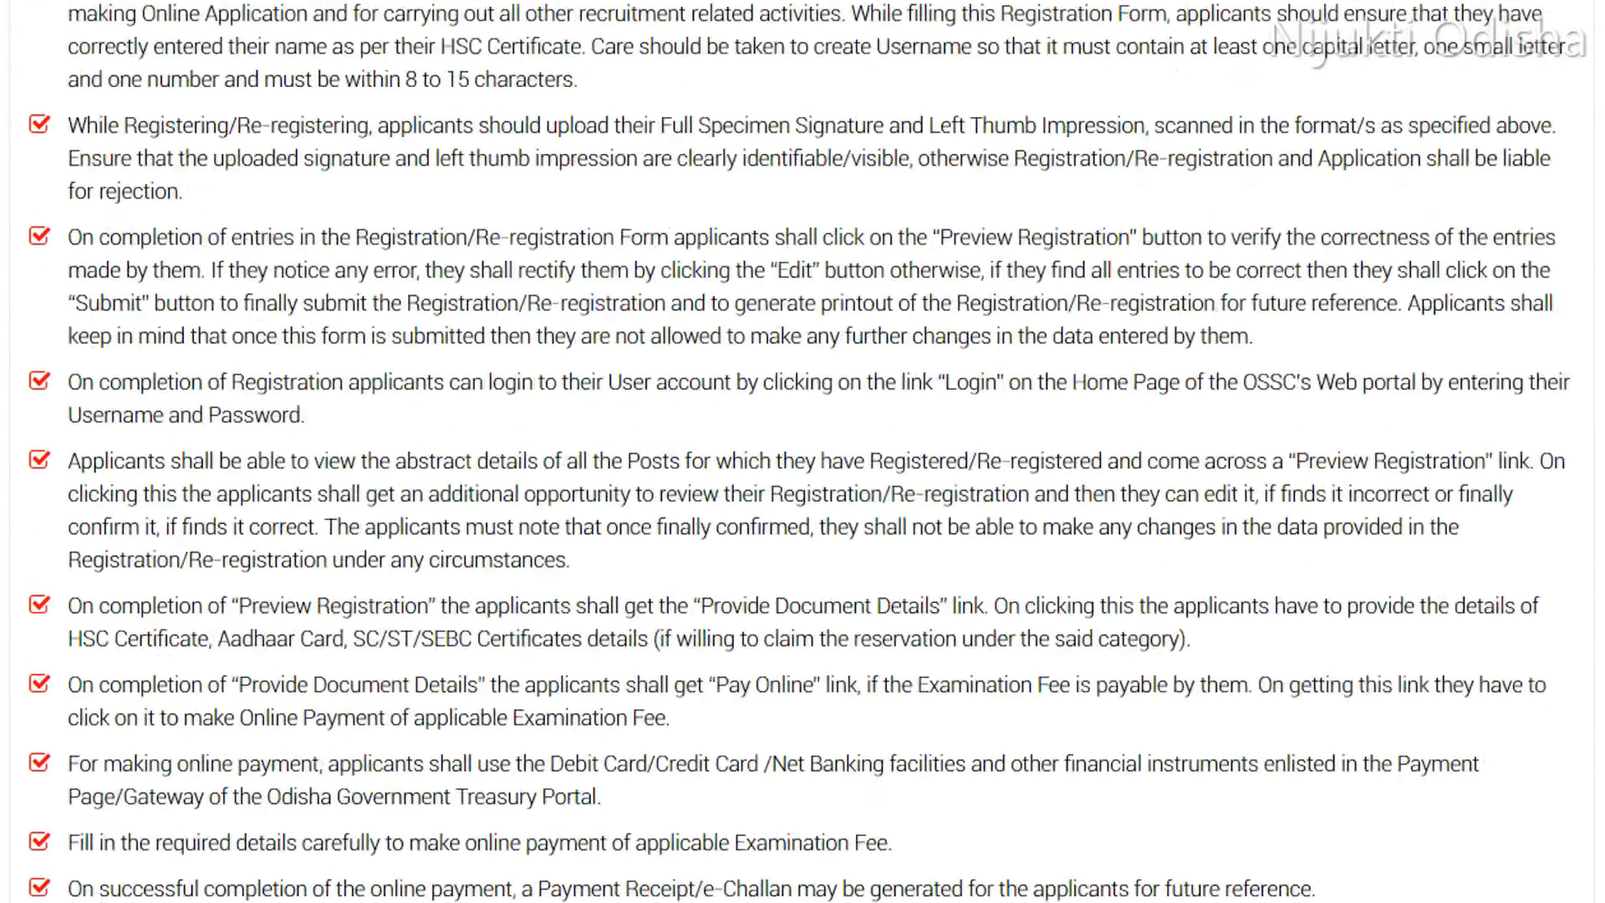
pyautogui.scroll(-10, 803, 452)
pyautogui.click(1388, 351)
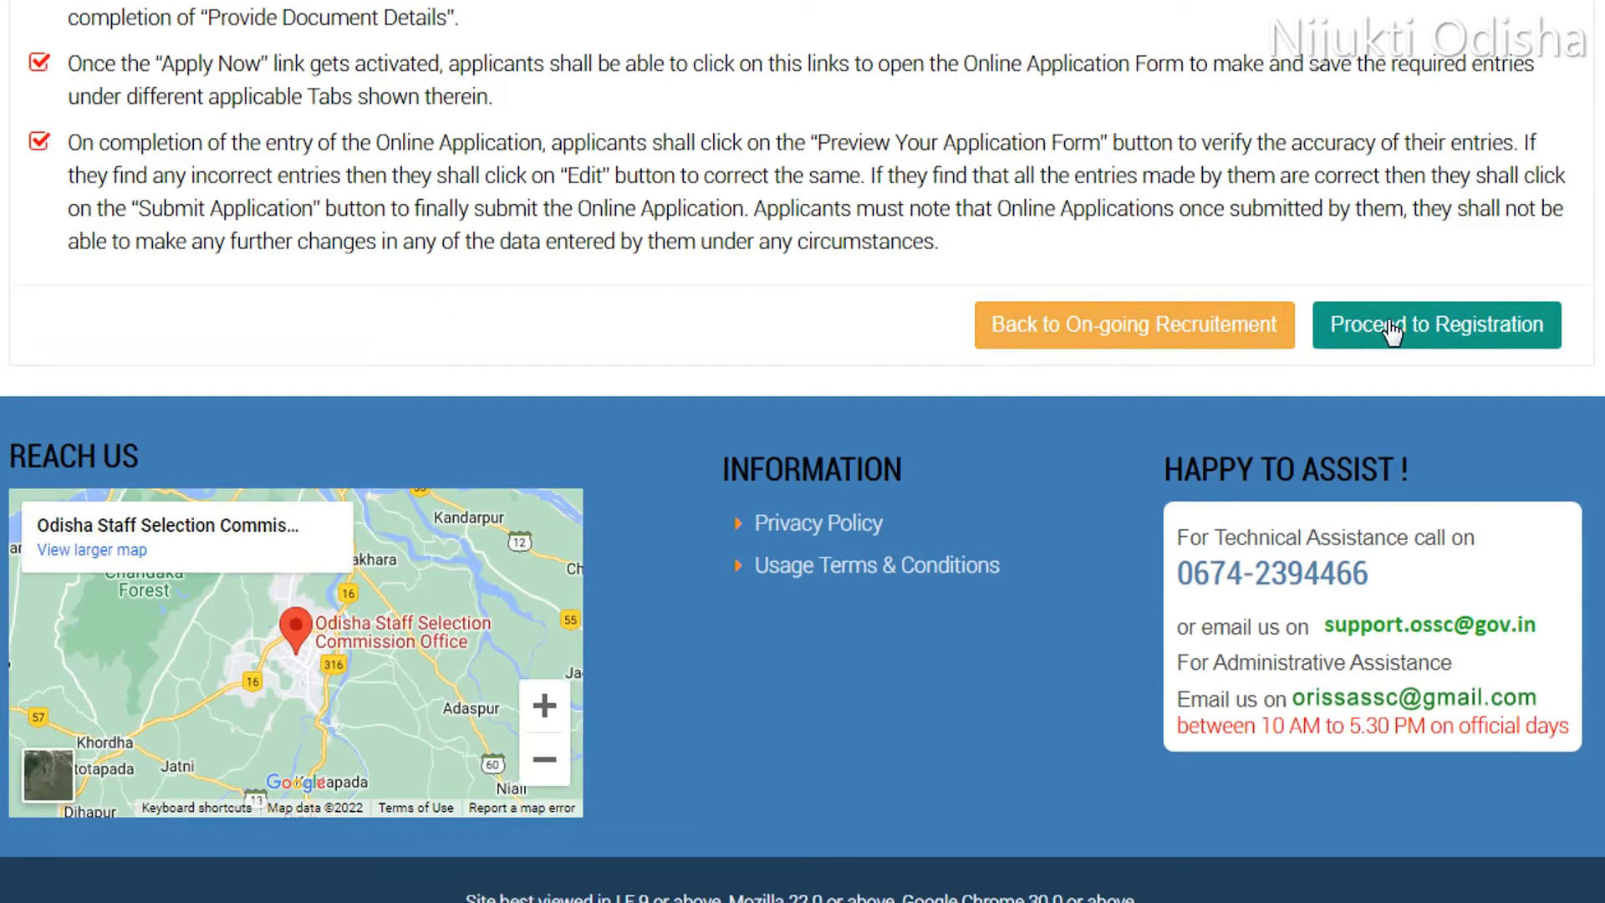
pyautogui.click(1398, 313)
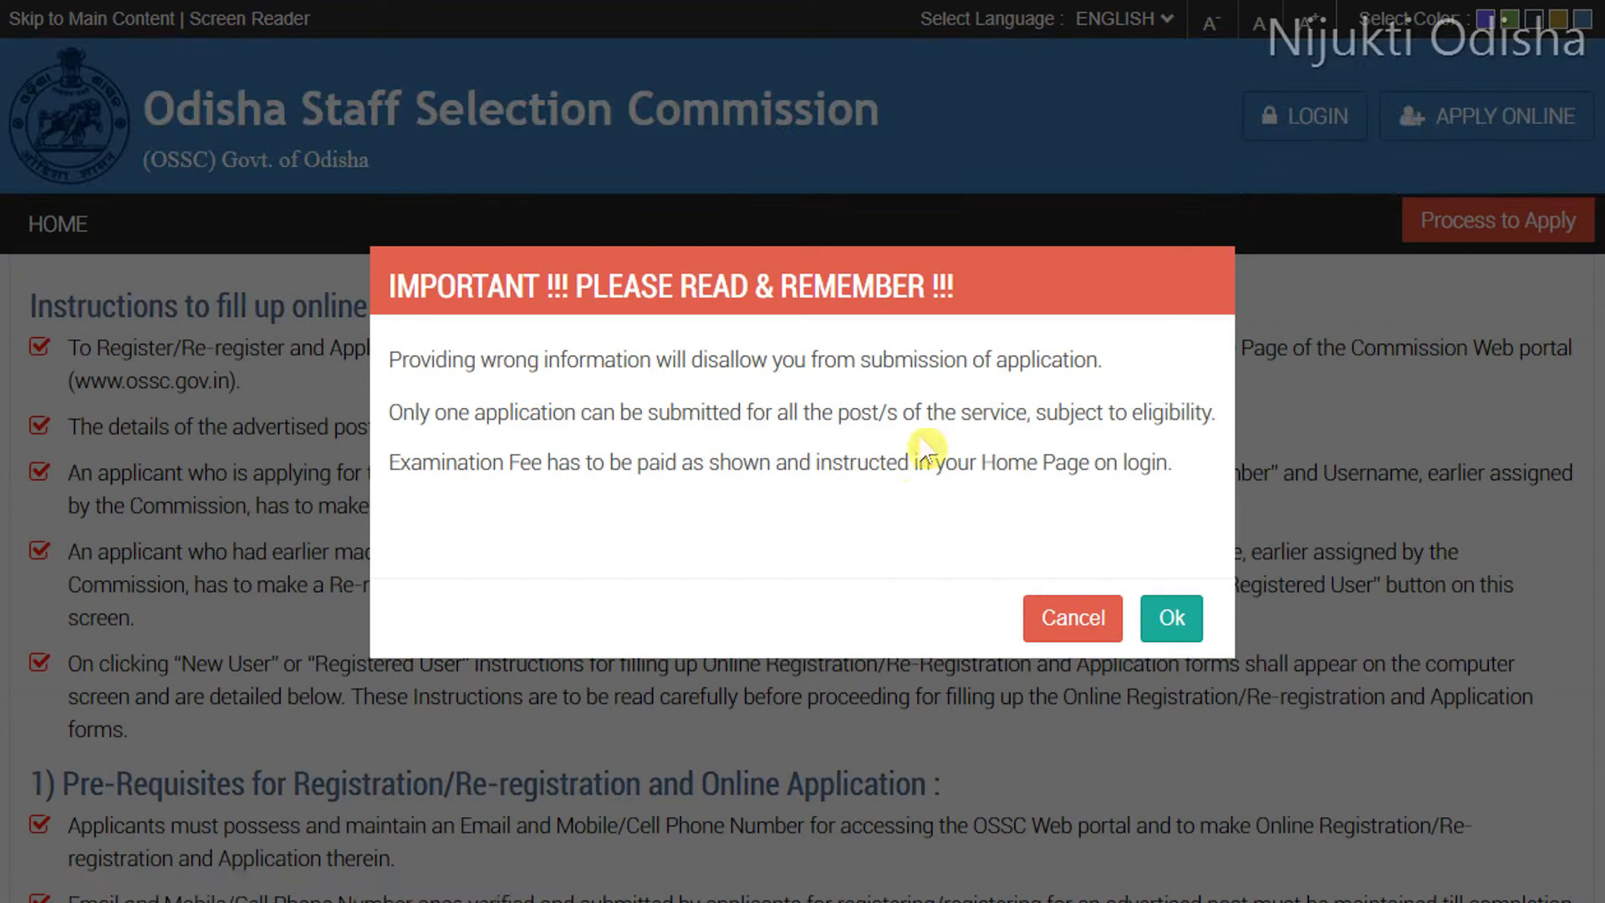
pyautogui.click(1170, 619)
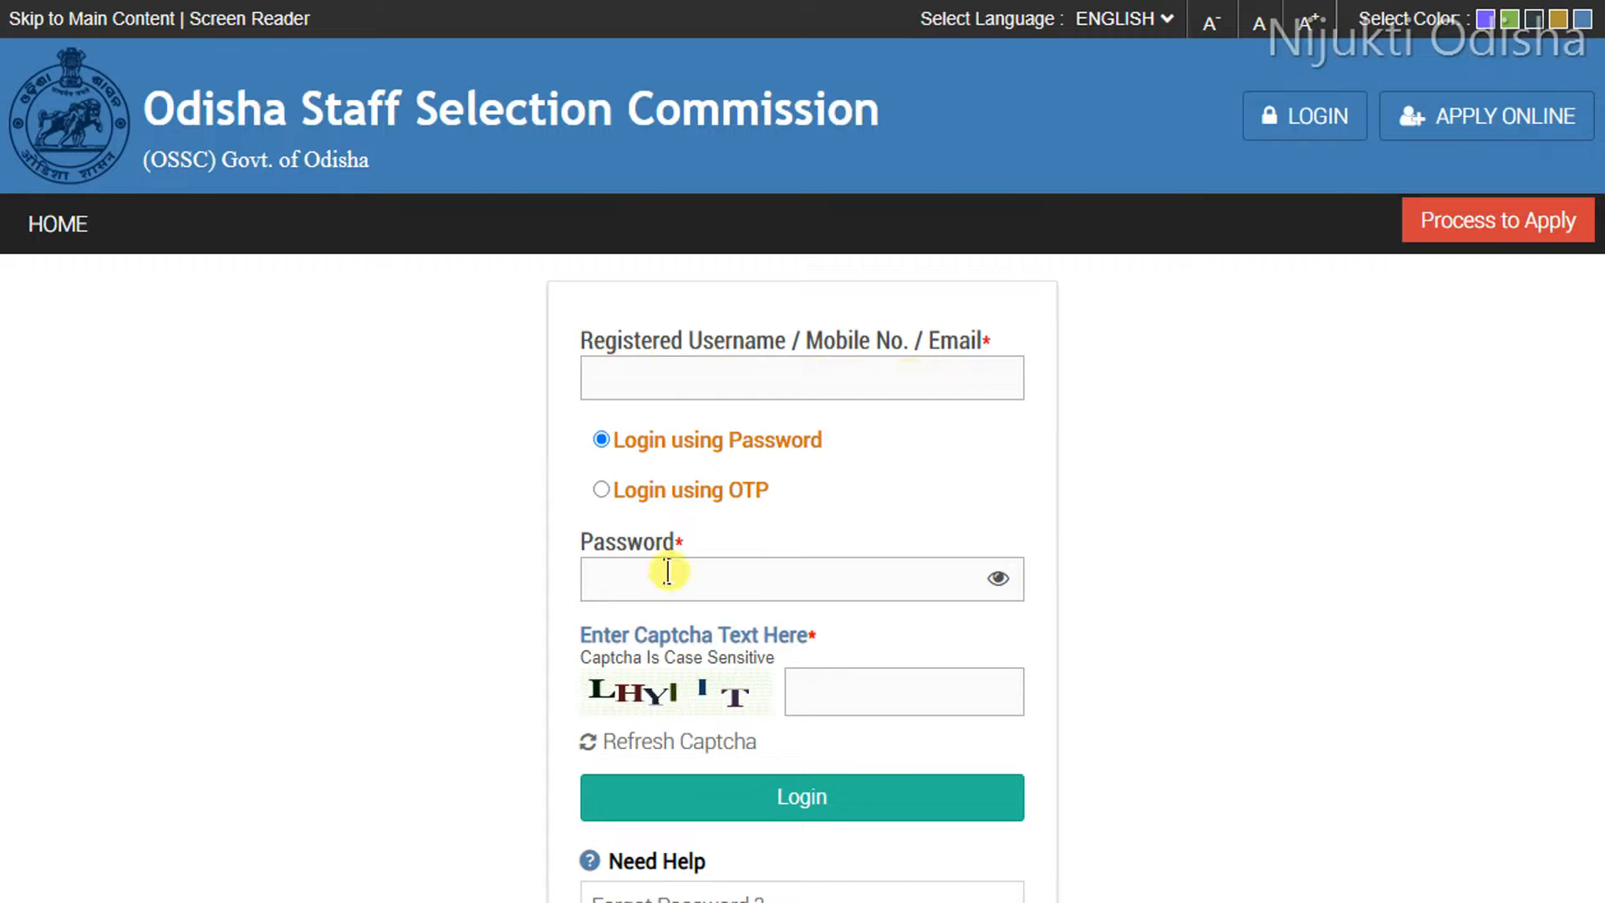
pyautogui.scroll(-2, 810, 563)
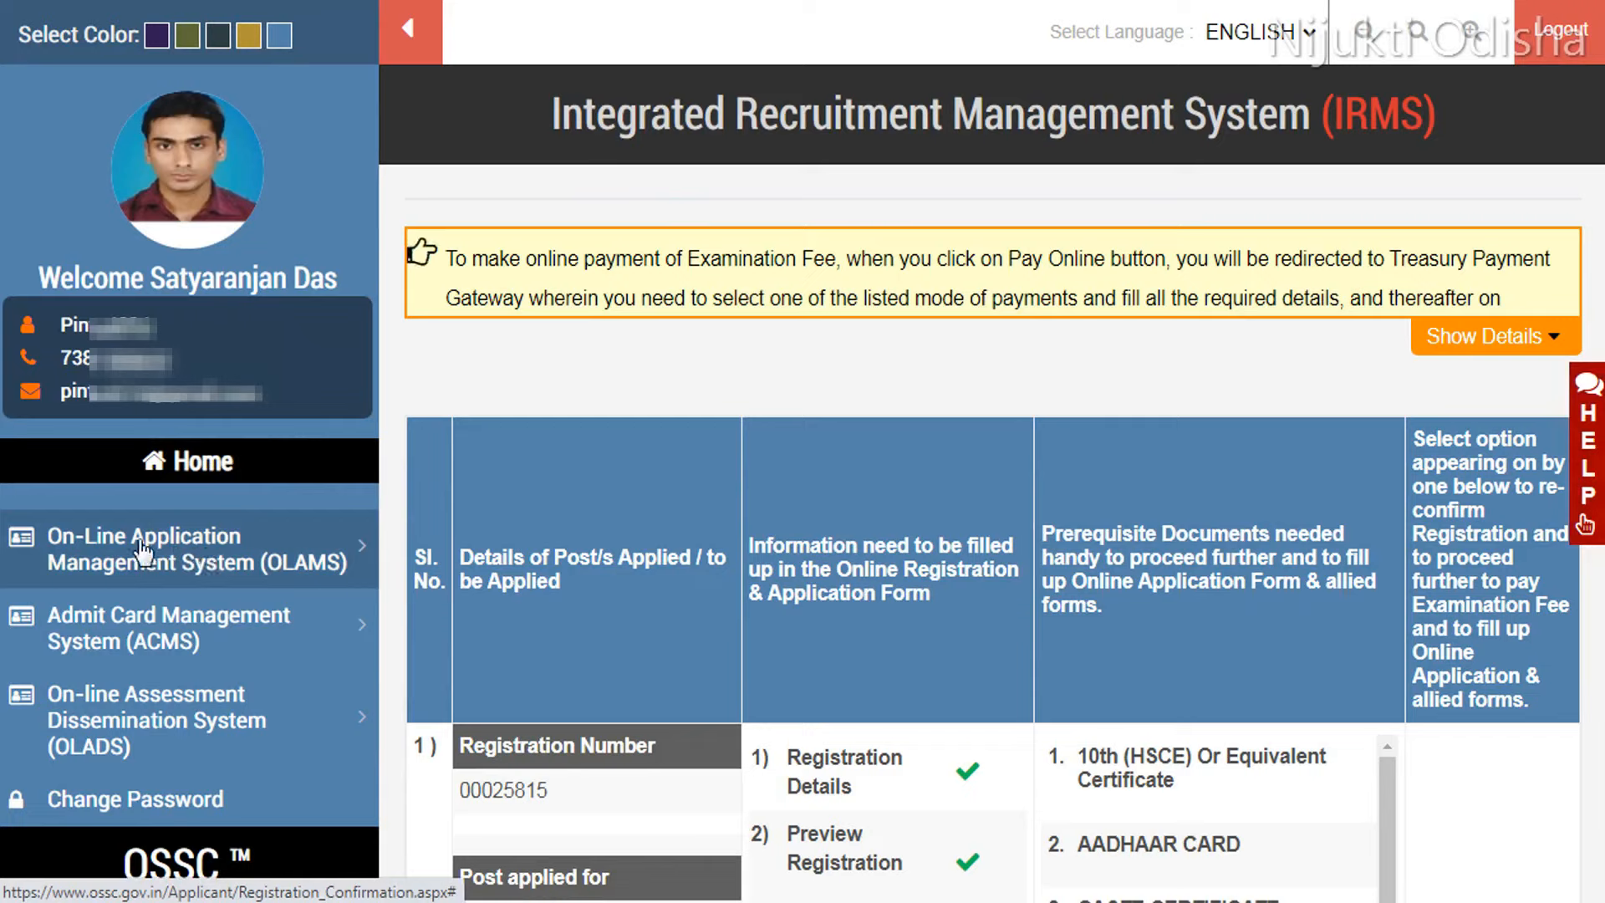
# Step: Open re-registration for a new post and proceed without changing the e-mail or mobile number
pyautogui.click(276, 559)
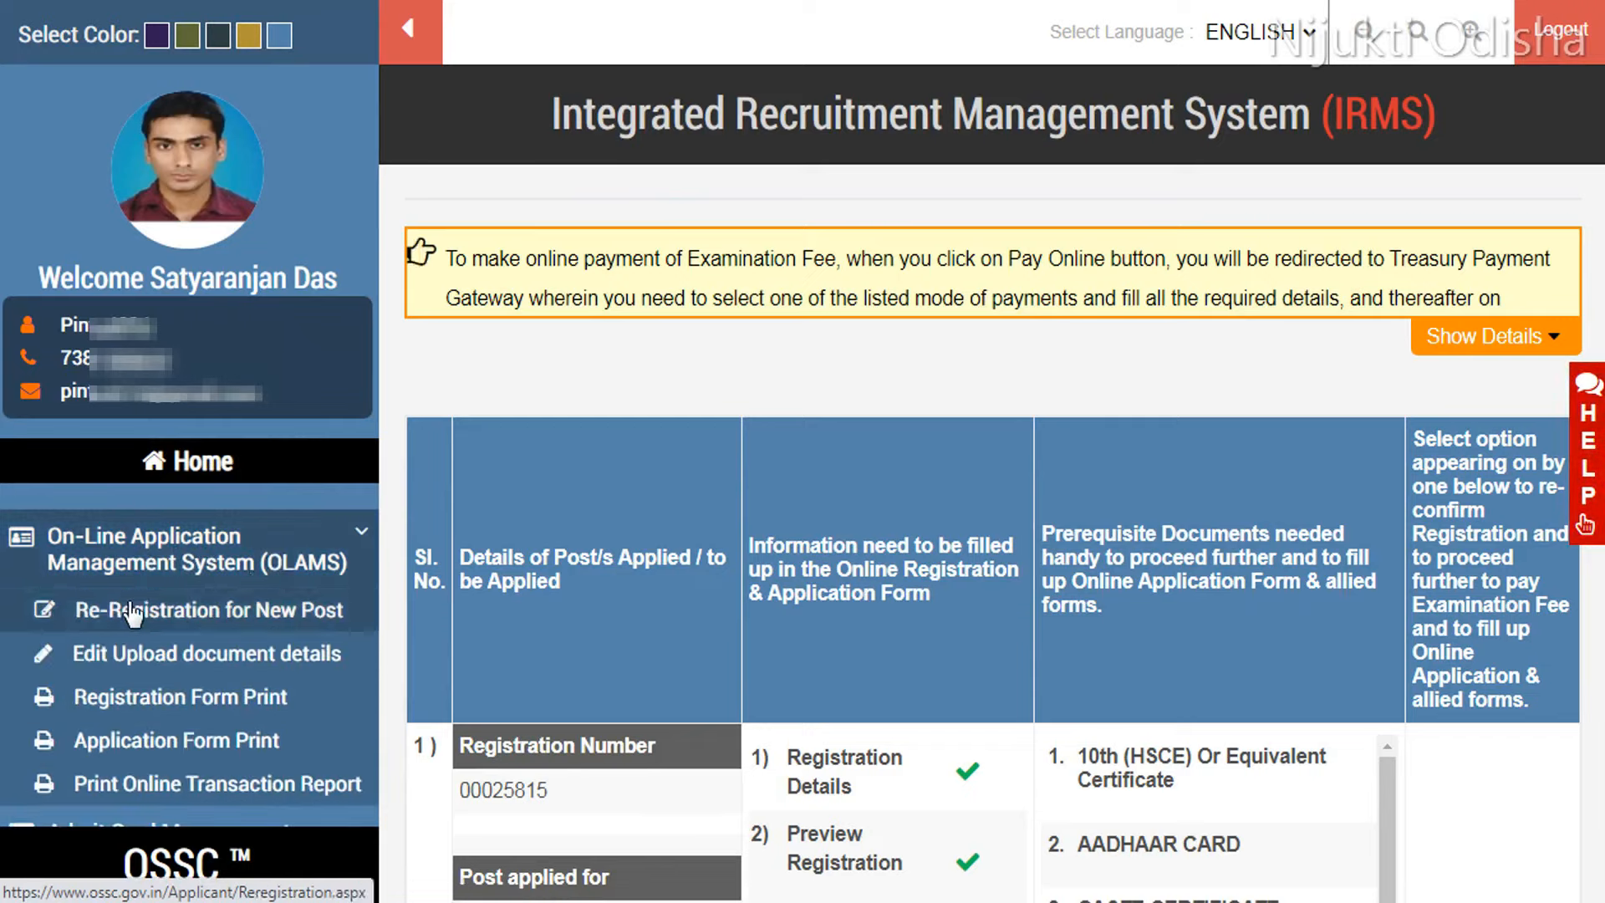
pyautogui.click(252, 619)
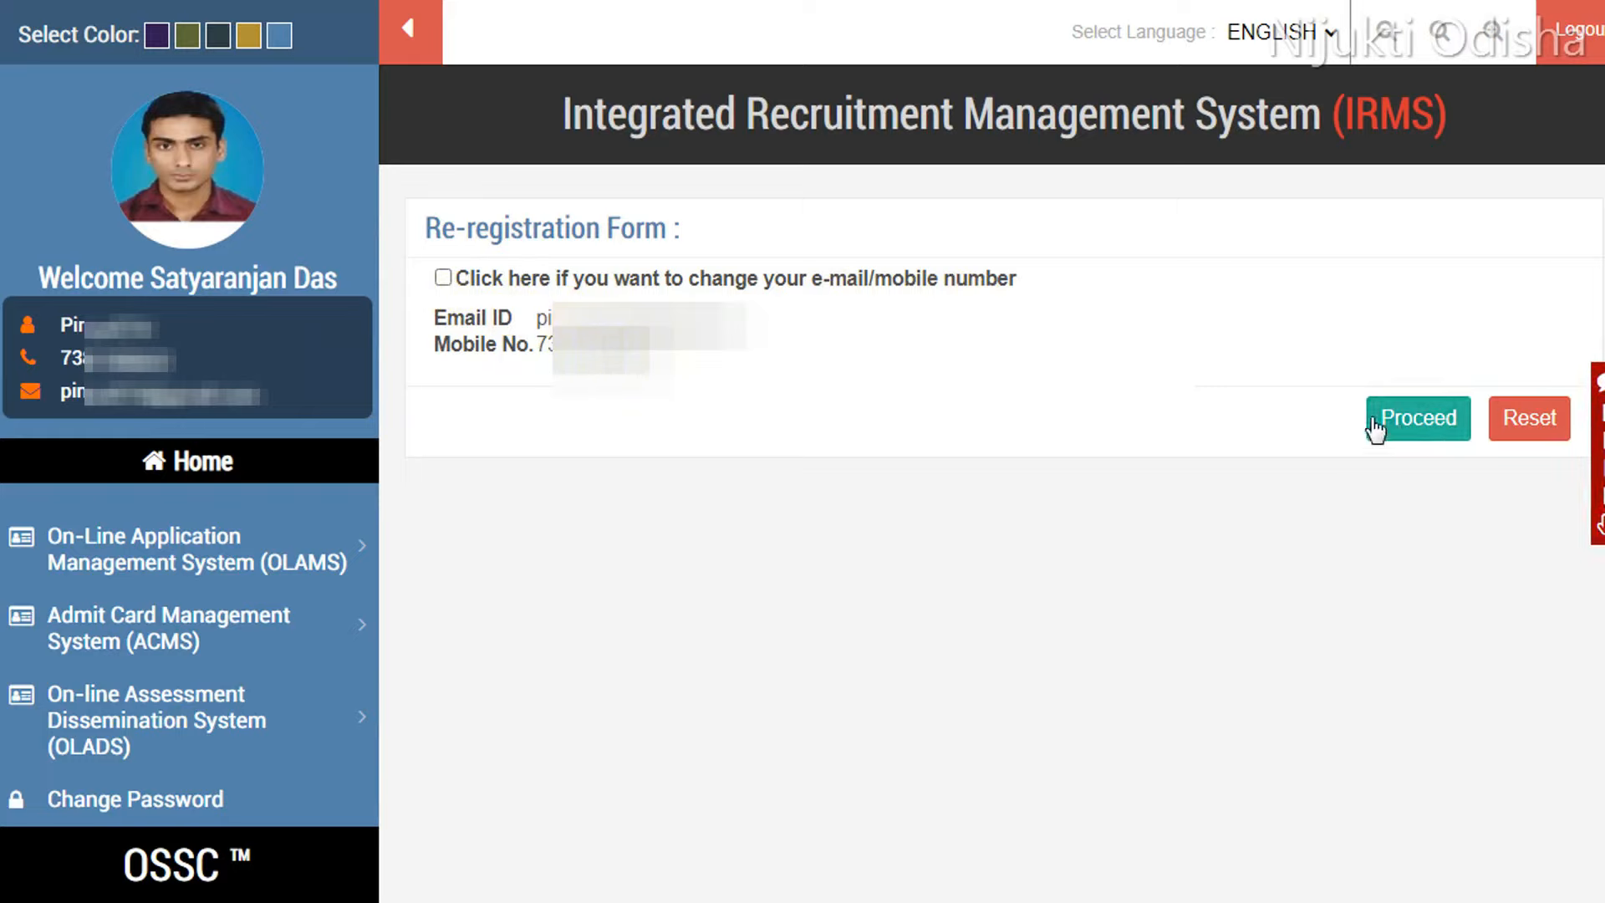
pyautogui.click(1410, 422)
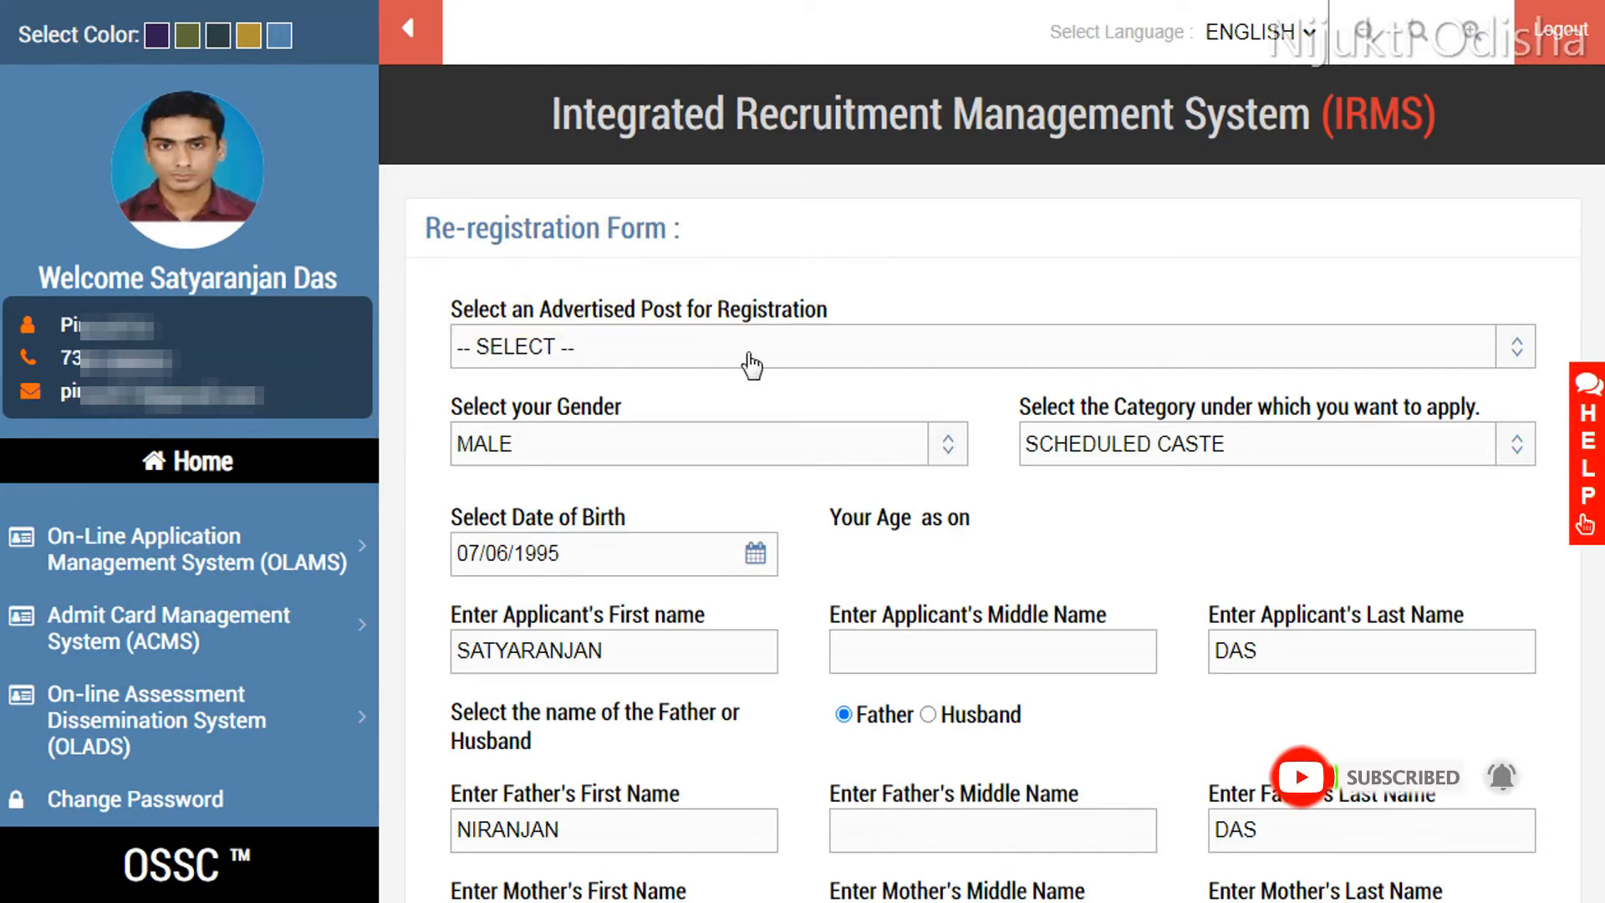
# Step: Choose Block Social Security Officer (Advertisement No. IIE-43/2022/5146) as the advertised post for registration
pyautogui.click(750, 364)
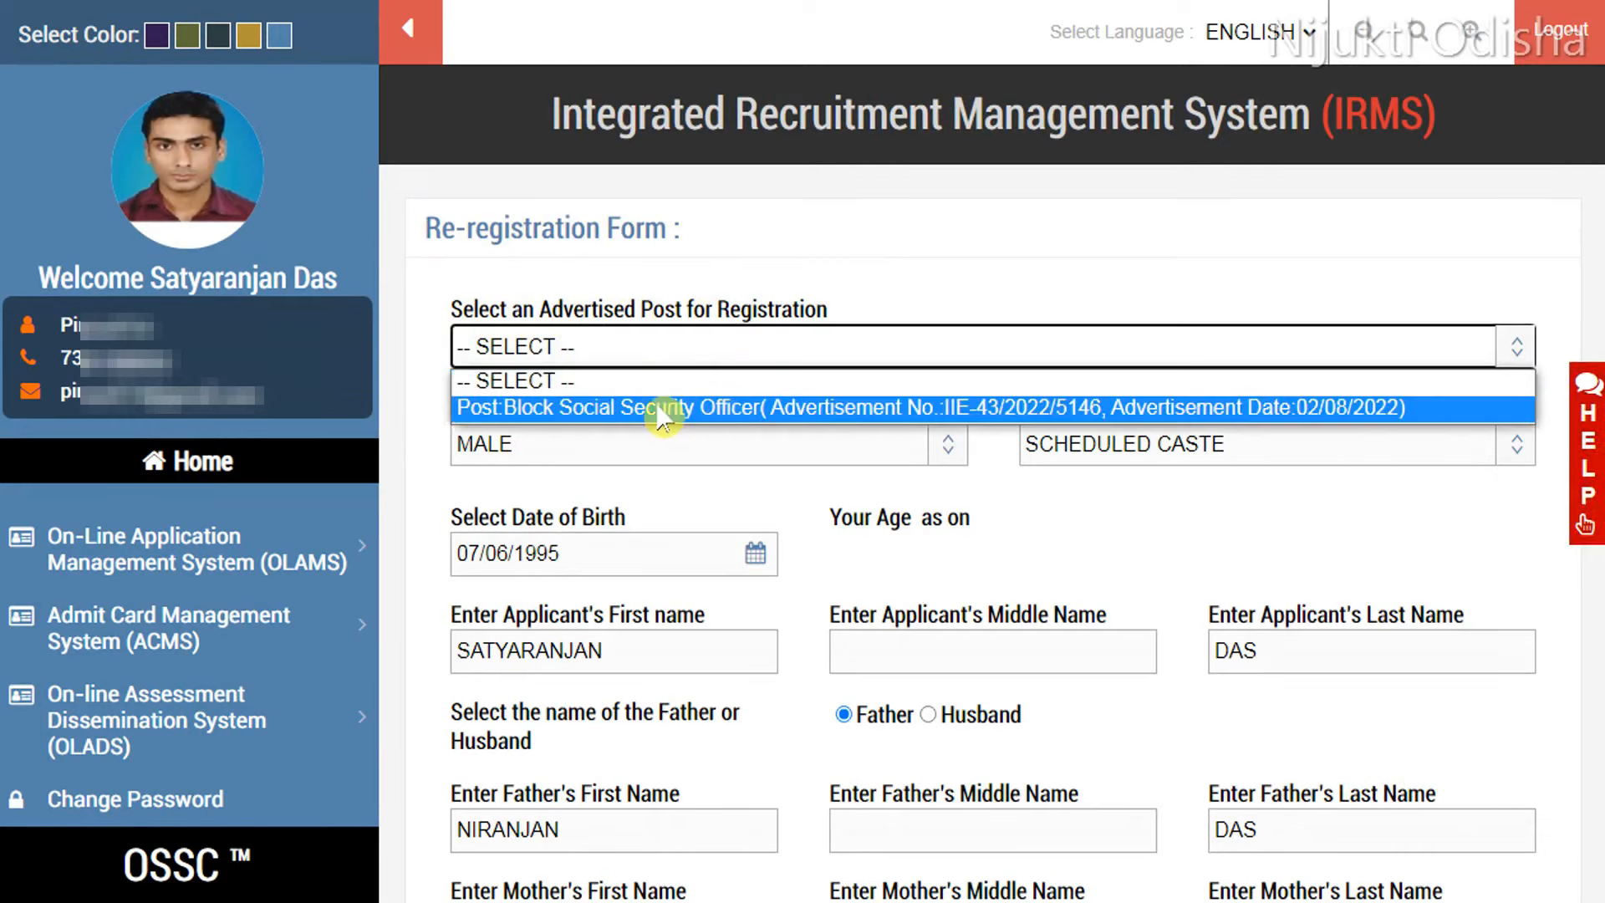
pyautogui.click(601, 378)
pyautogui.click(597, 351)
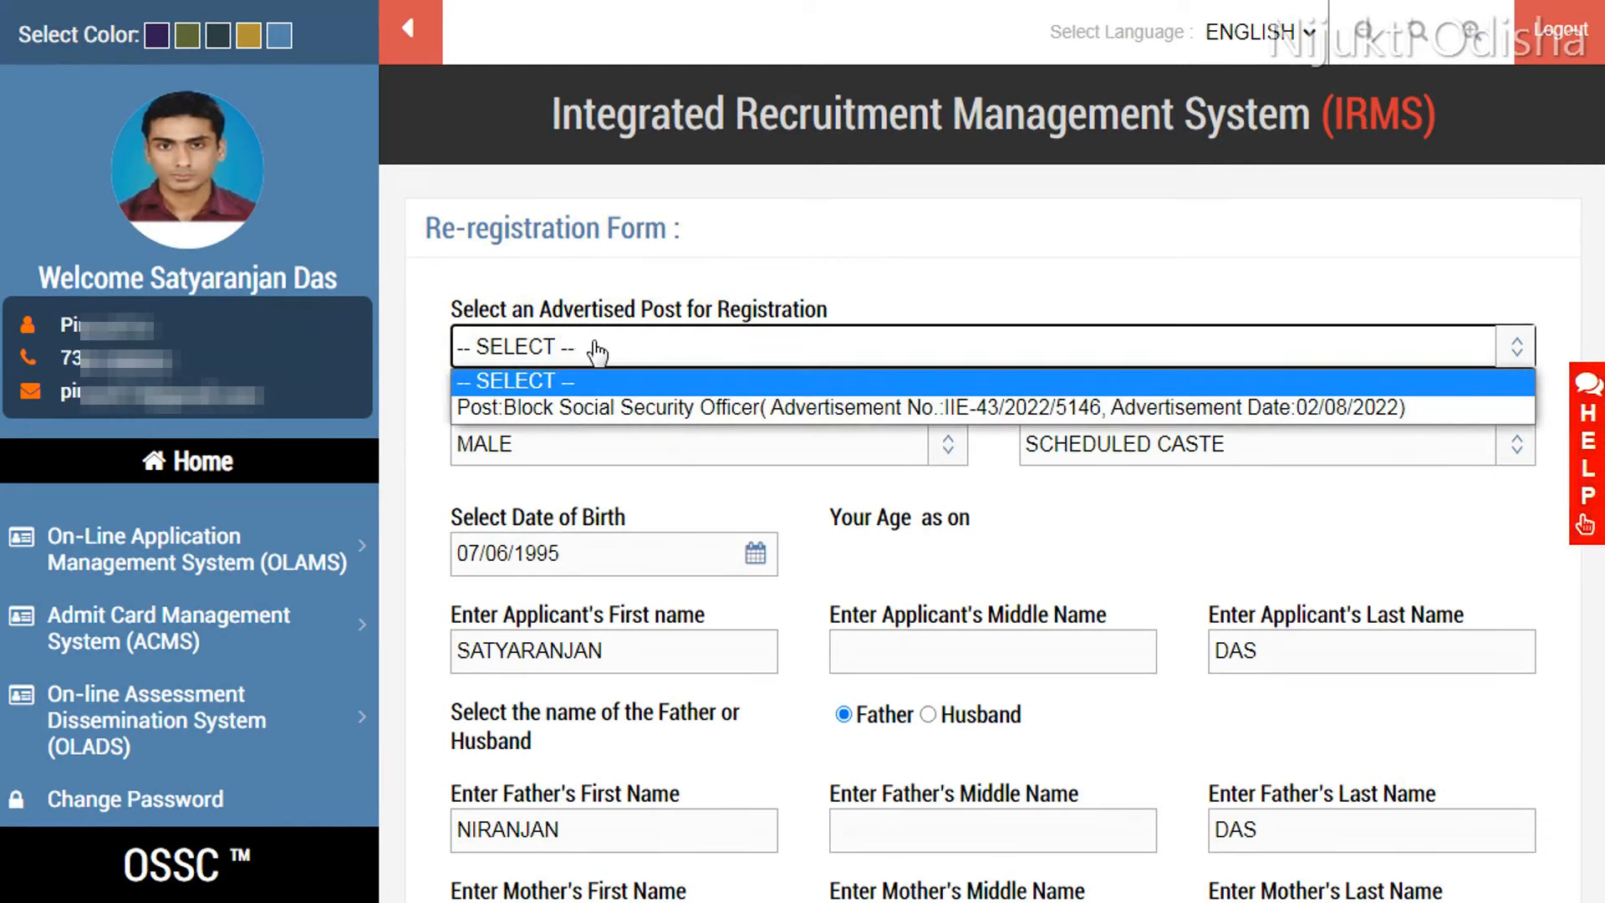
pyautogui.click(547, 410)
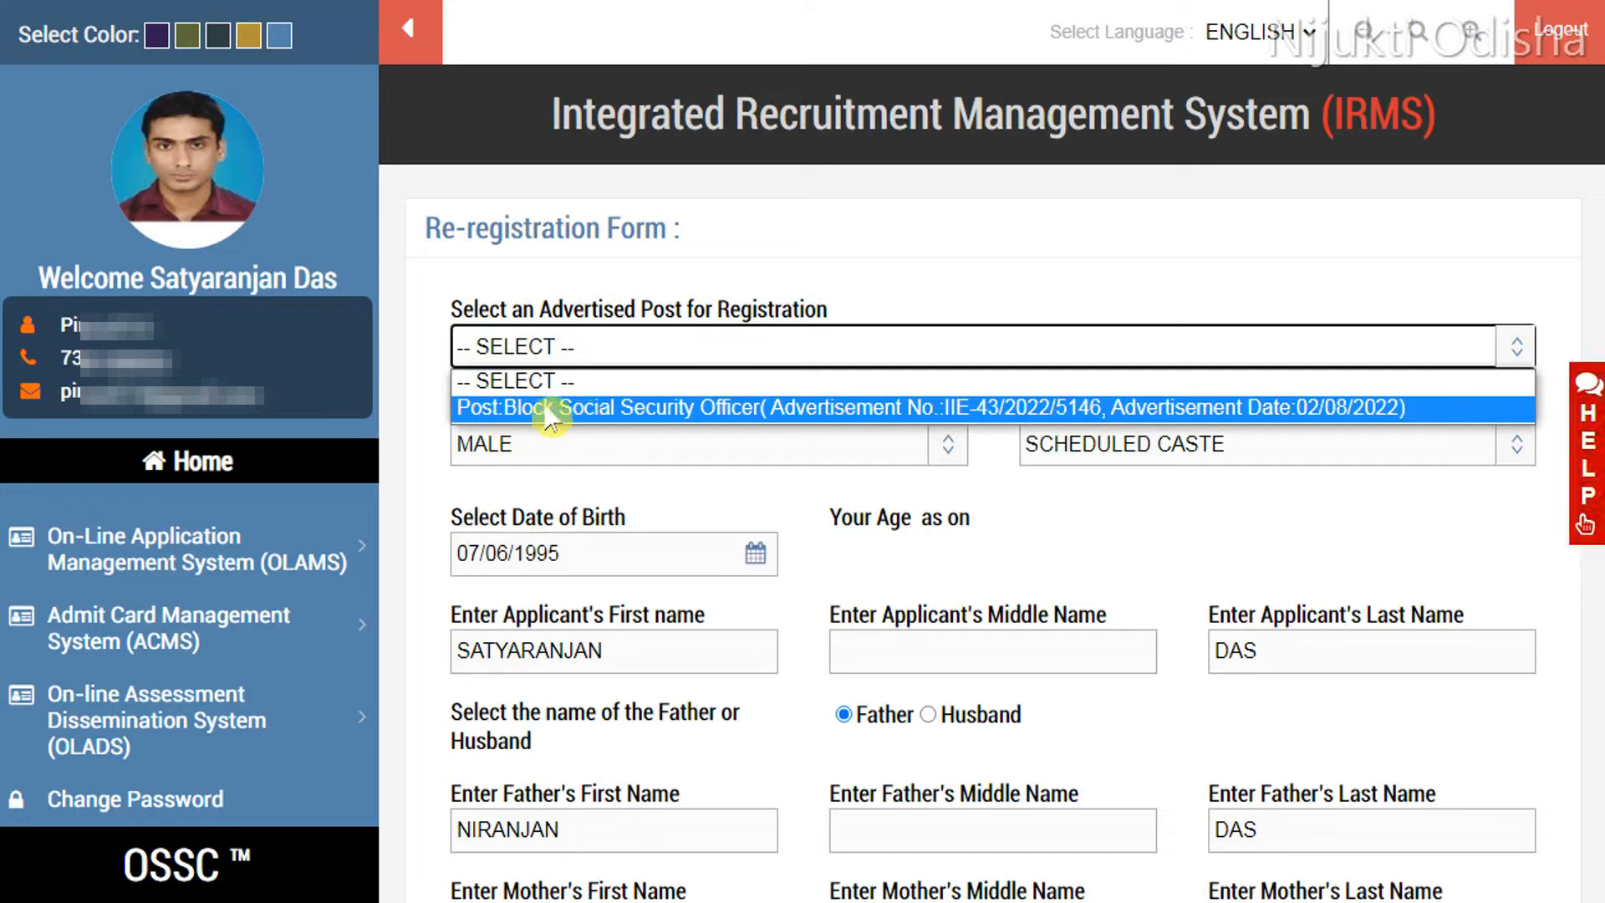
pyautogui.click(765, 416)
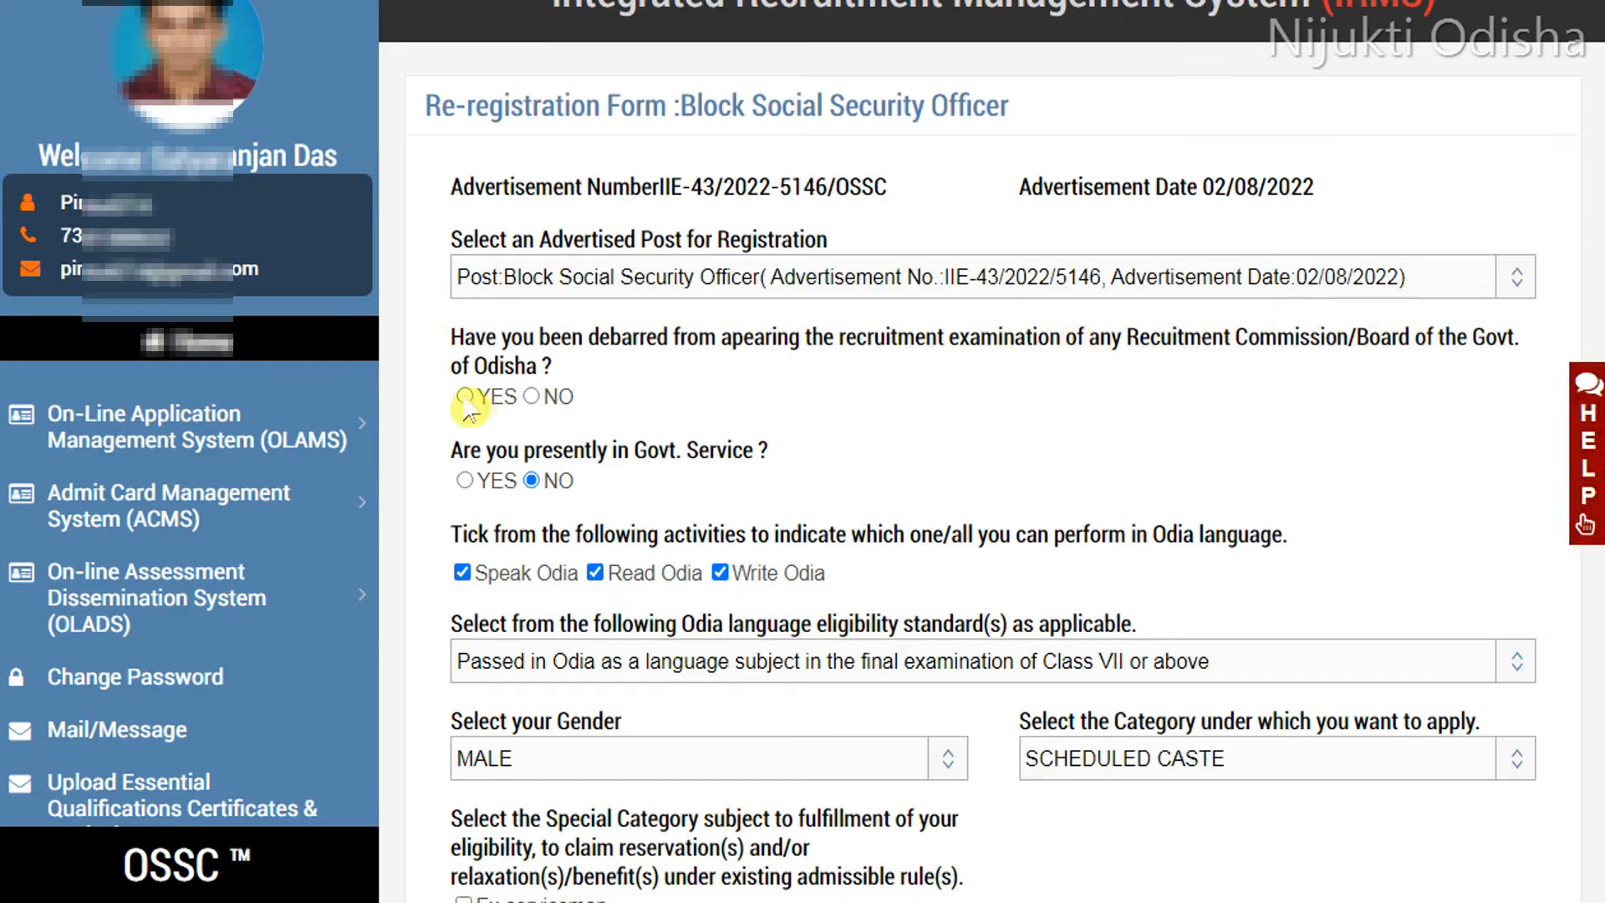
# Step: Answer NO to being debarred from recruitment examinations and NO to presently being in Govt. Service
pyautogui.click(532, 400)
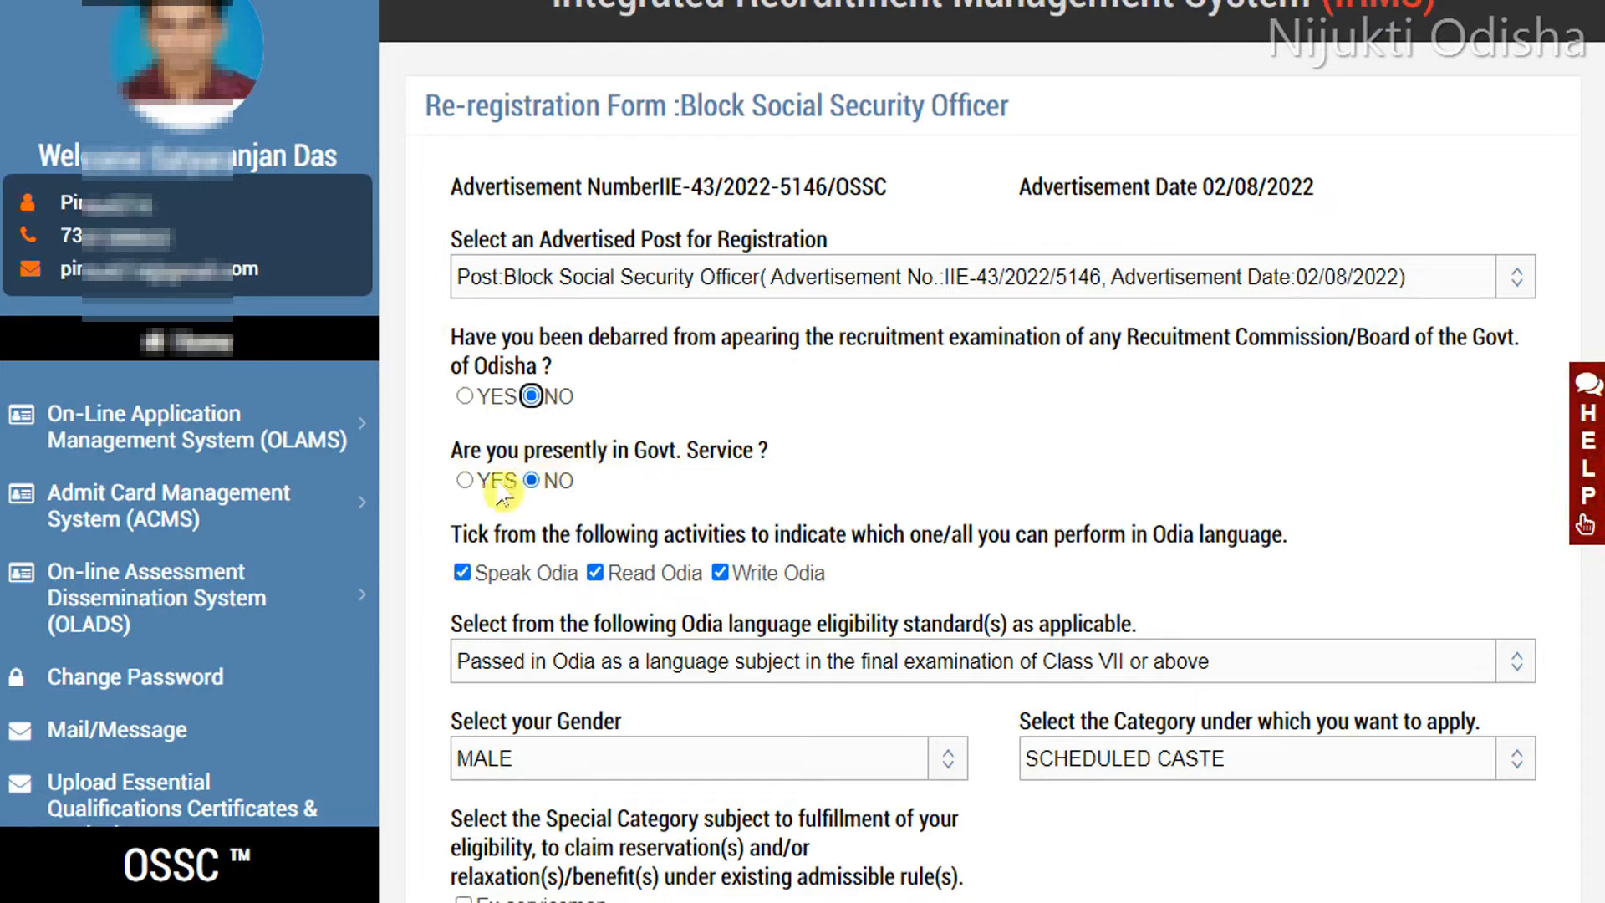
pyautogui.click(465, 481)
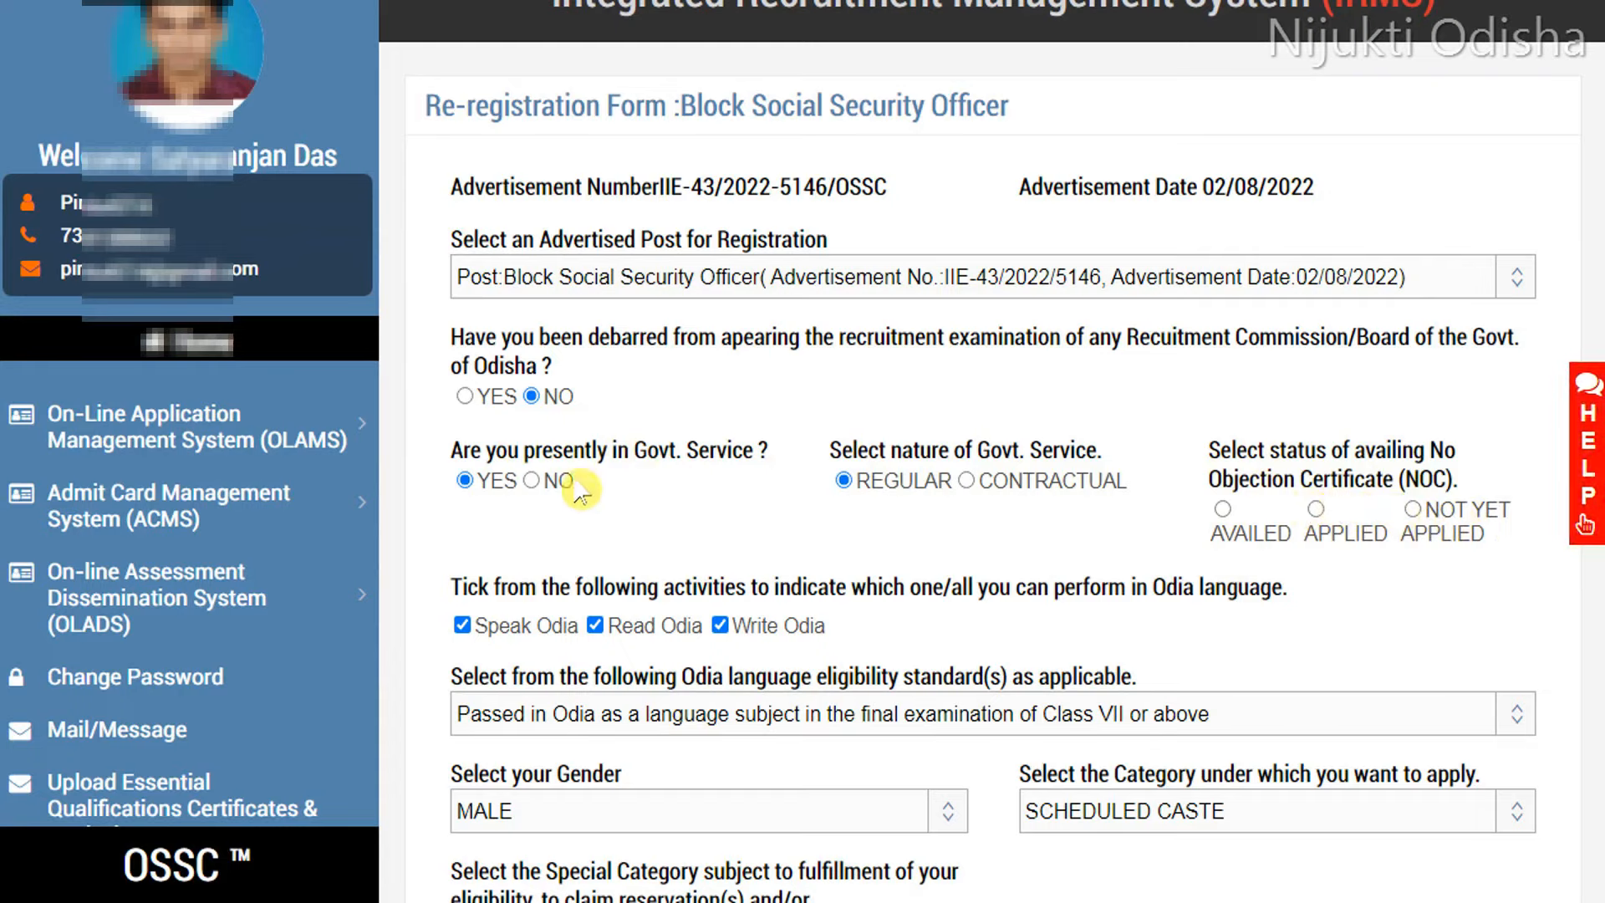
pyautogui.click(536, 493)
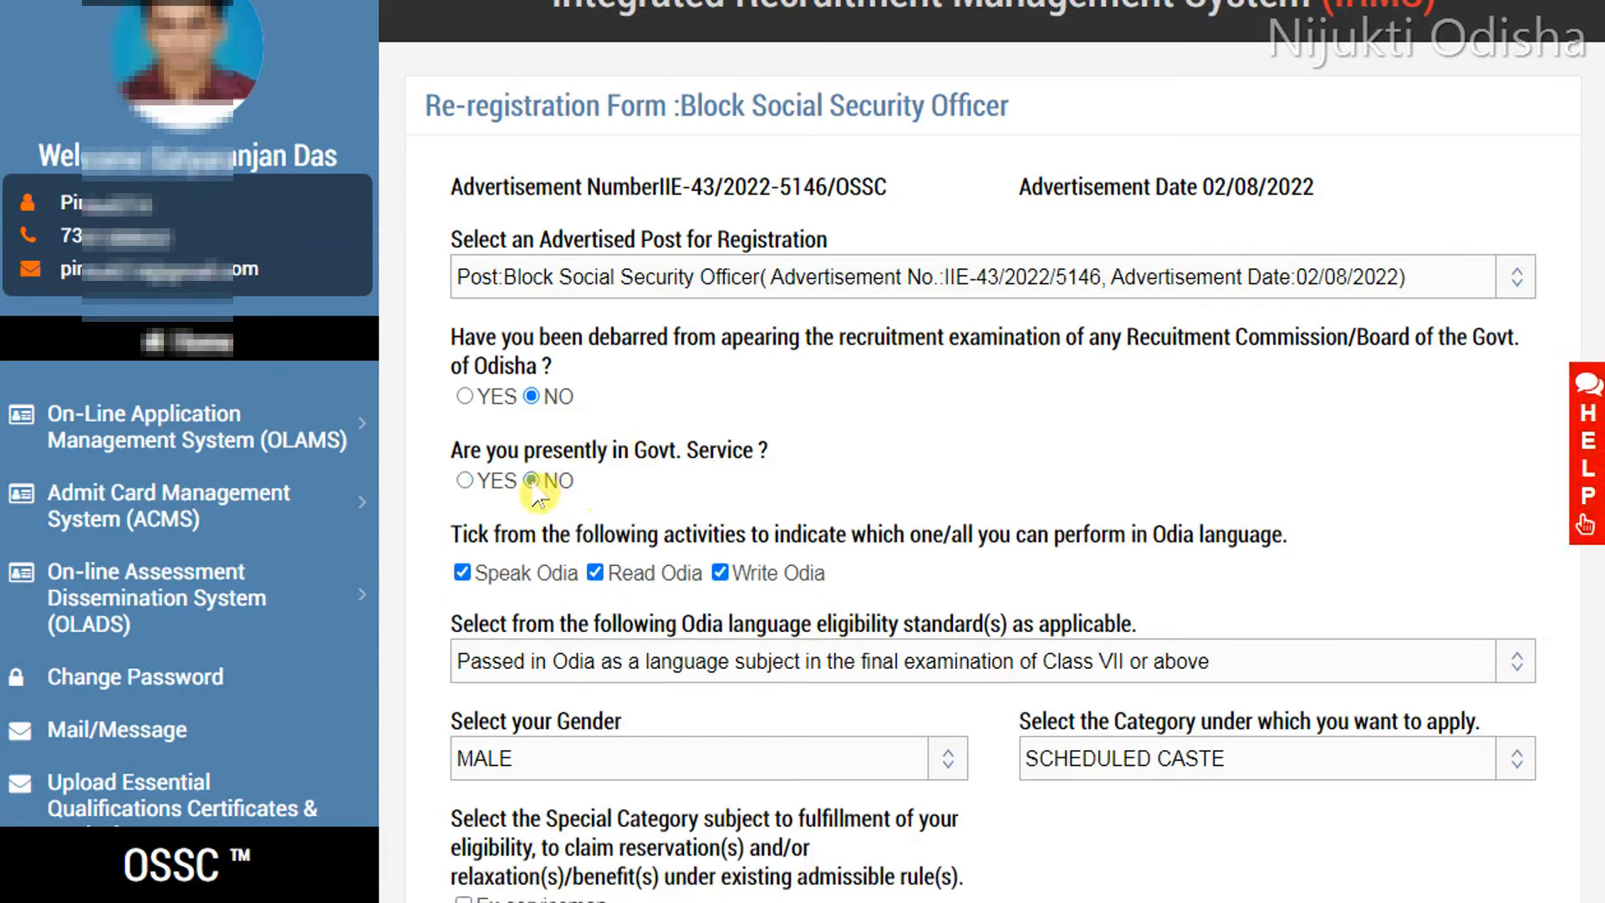
# Step: Review the available choices for Odia language eligibility standard, gender and application category without changing them
pyautogui.scroll(-5, 519, 535)
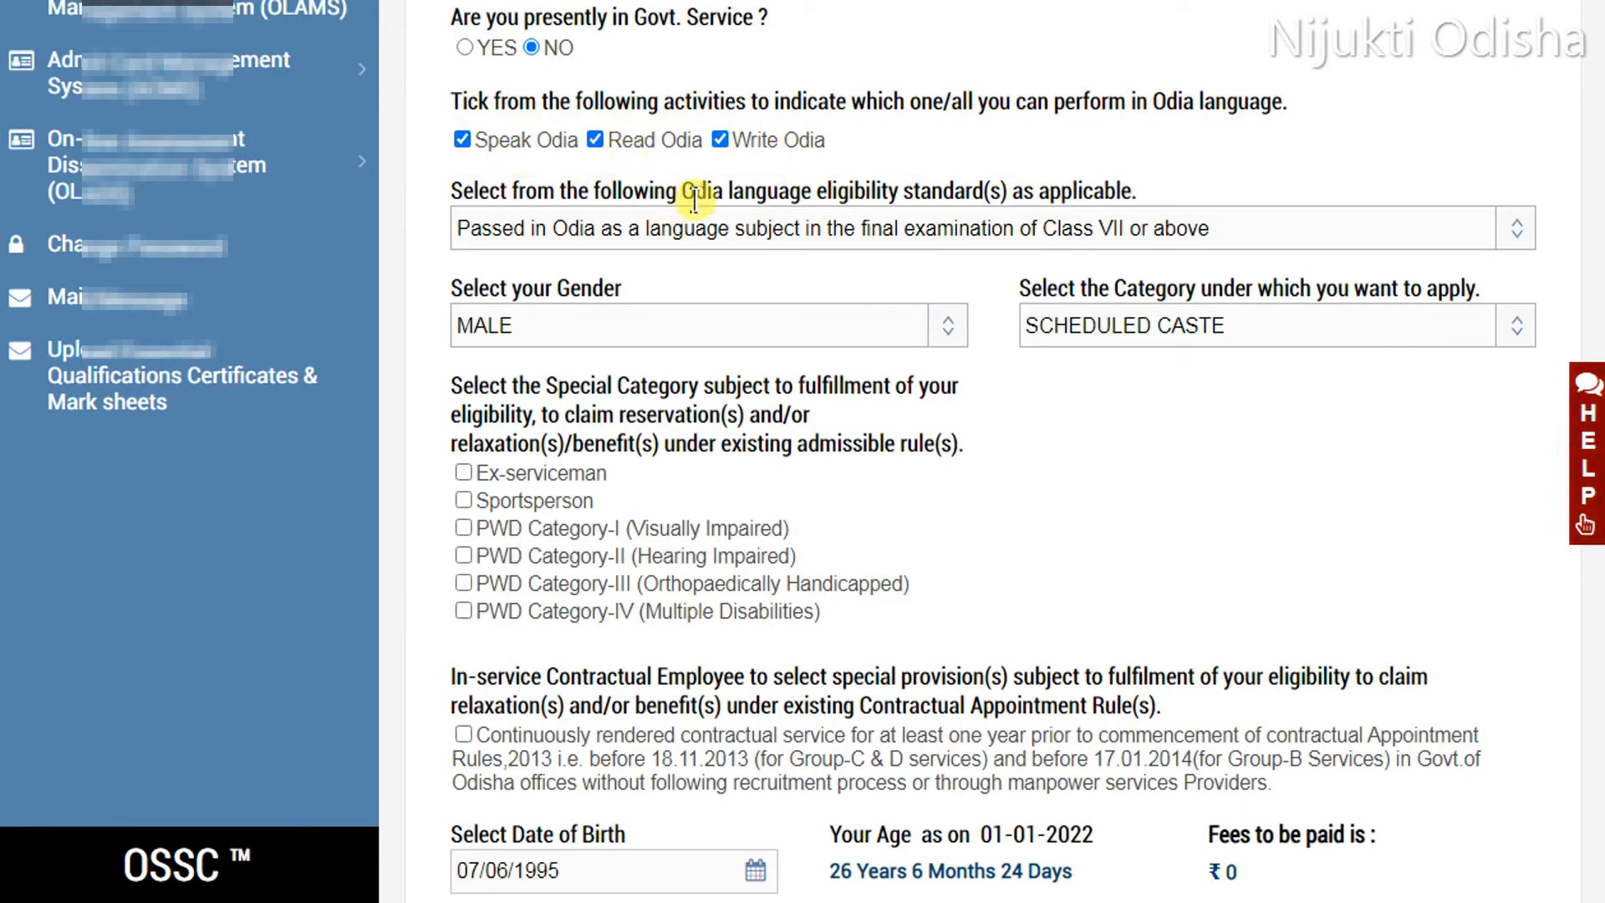
pyautogui.click(977, 234)
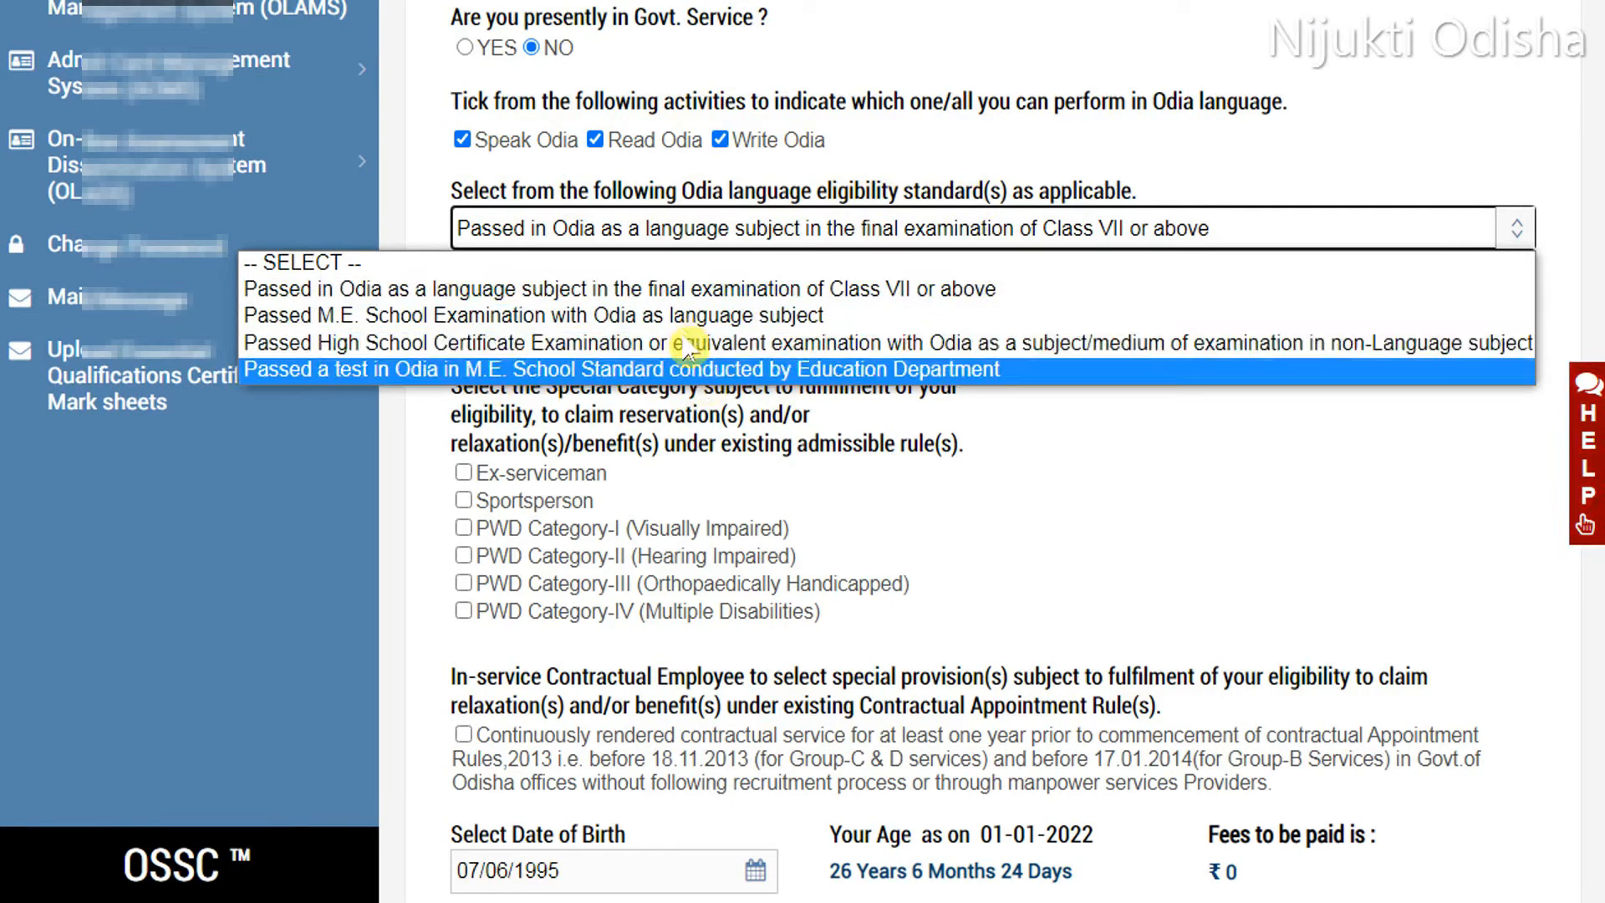
pyautogui.press('Escape')
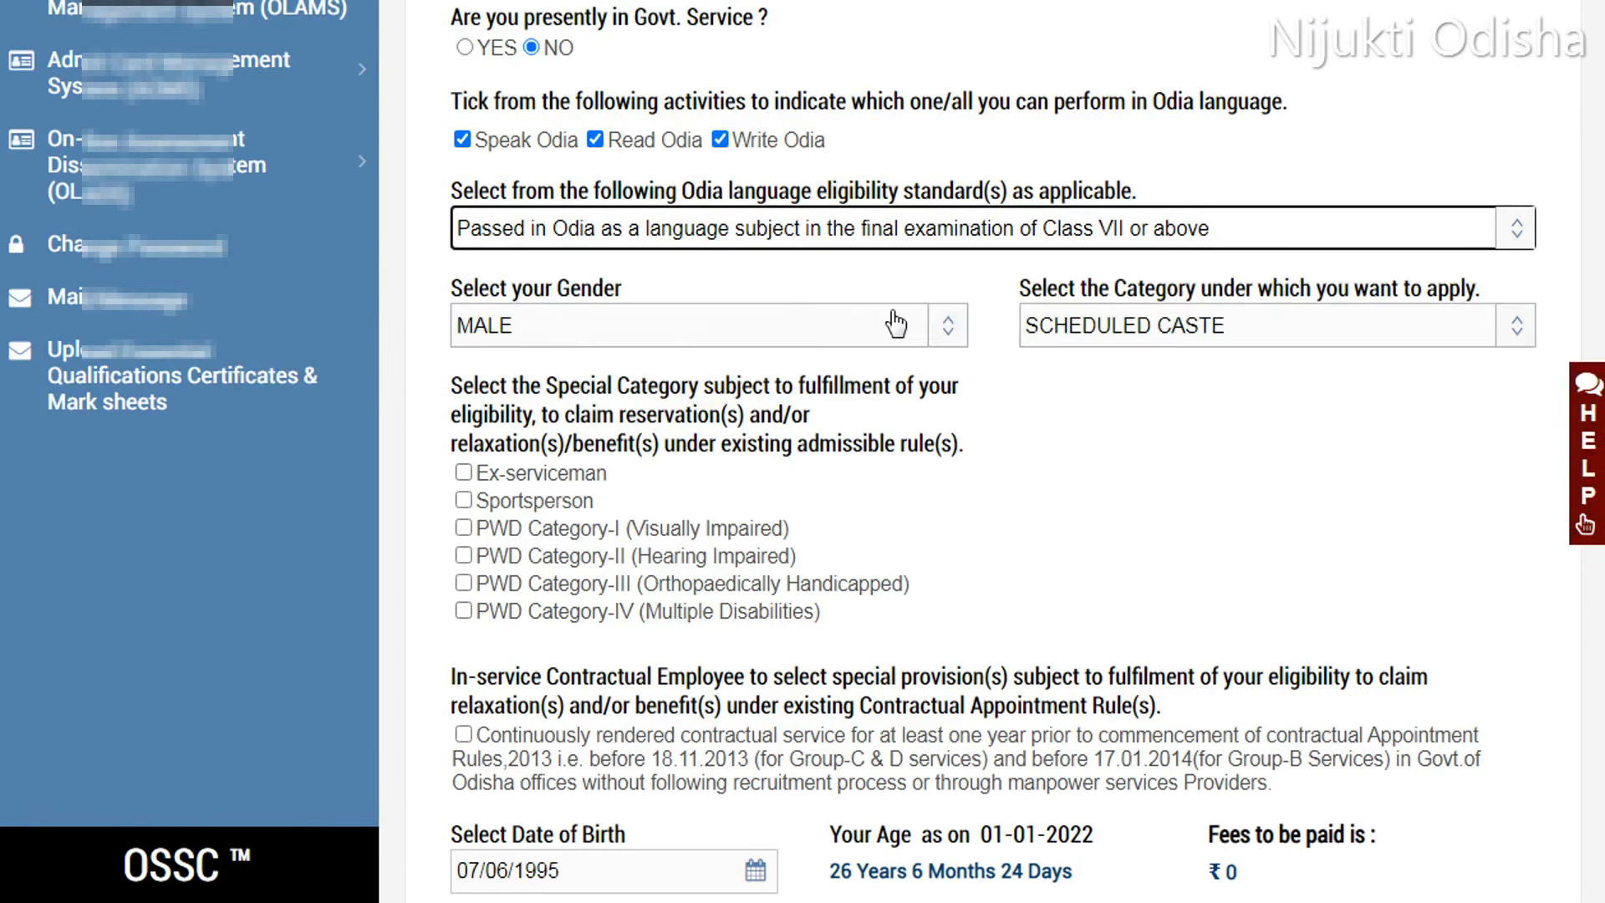
pyautogui.click(895, 323)
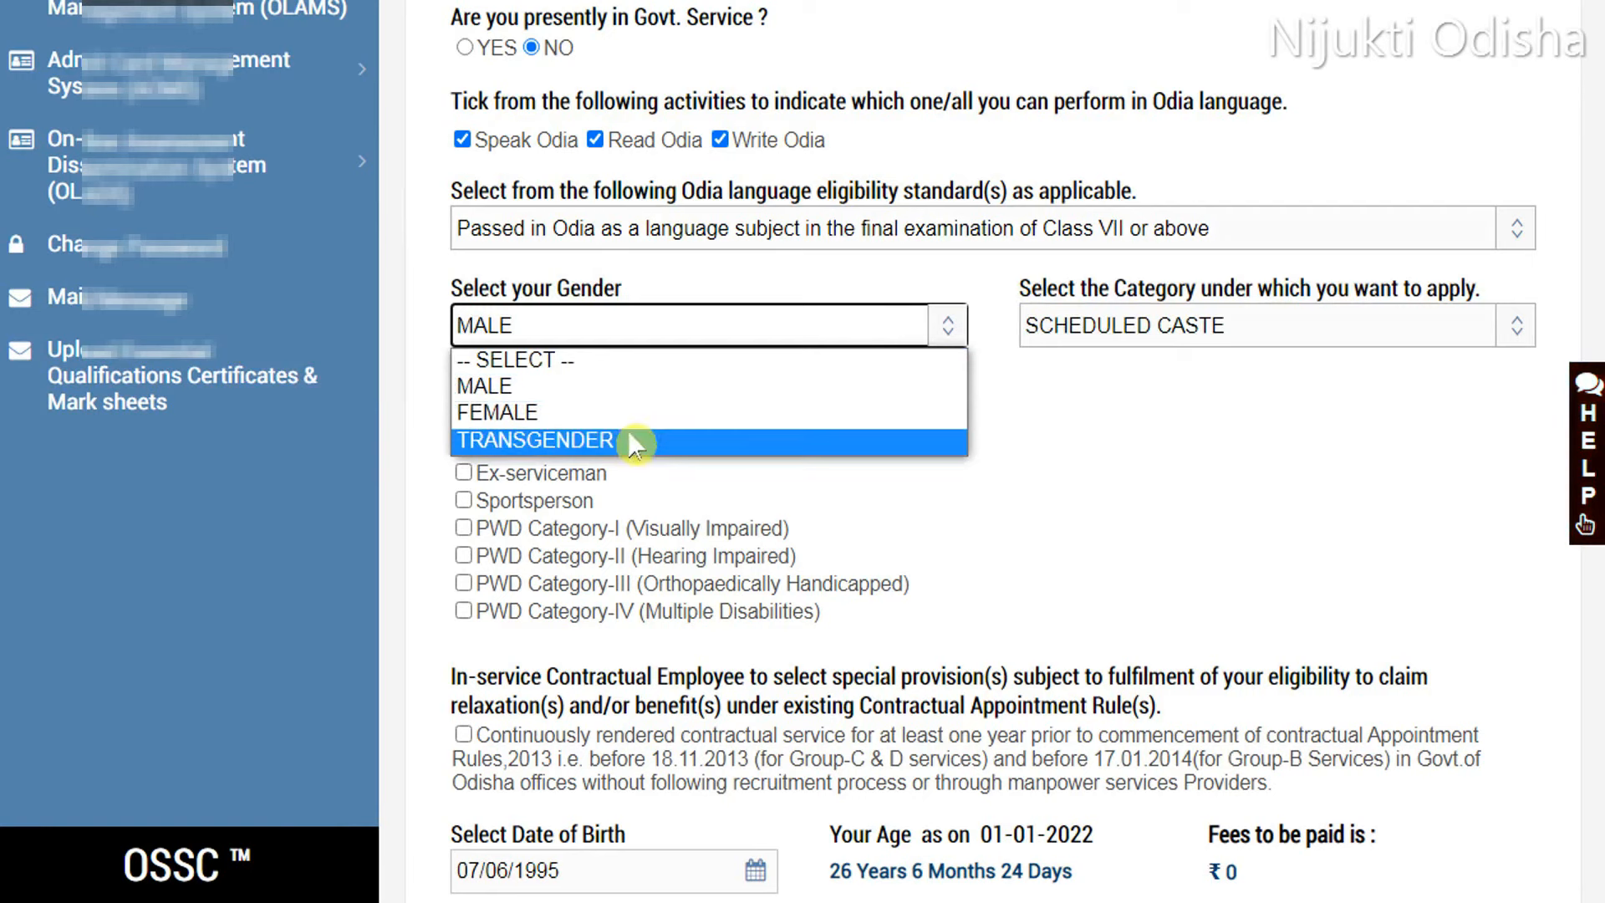
pyautogui.press('Escape')
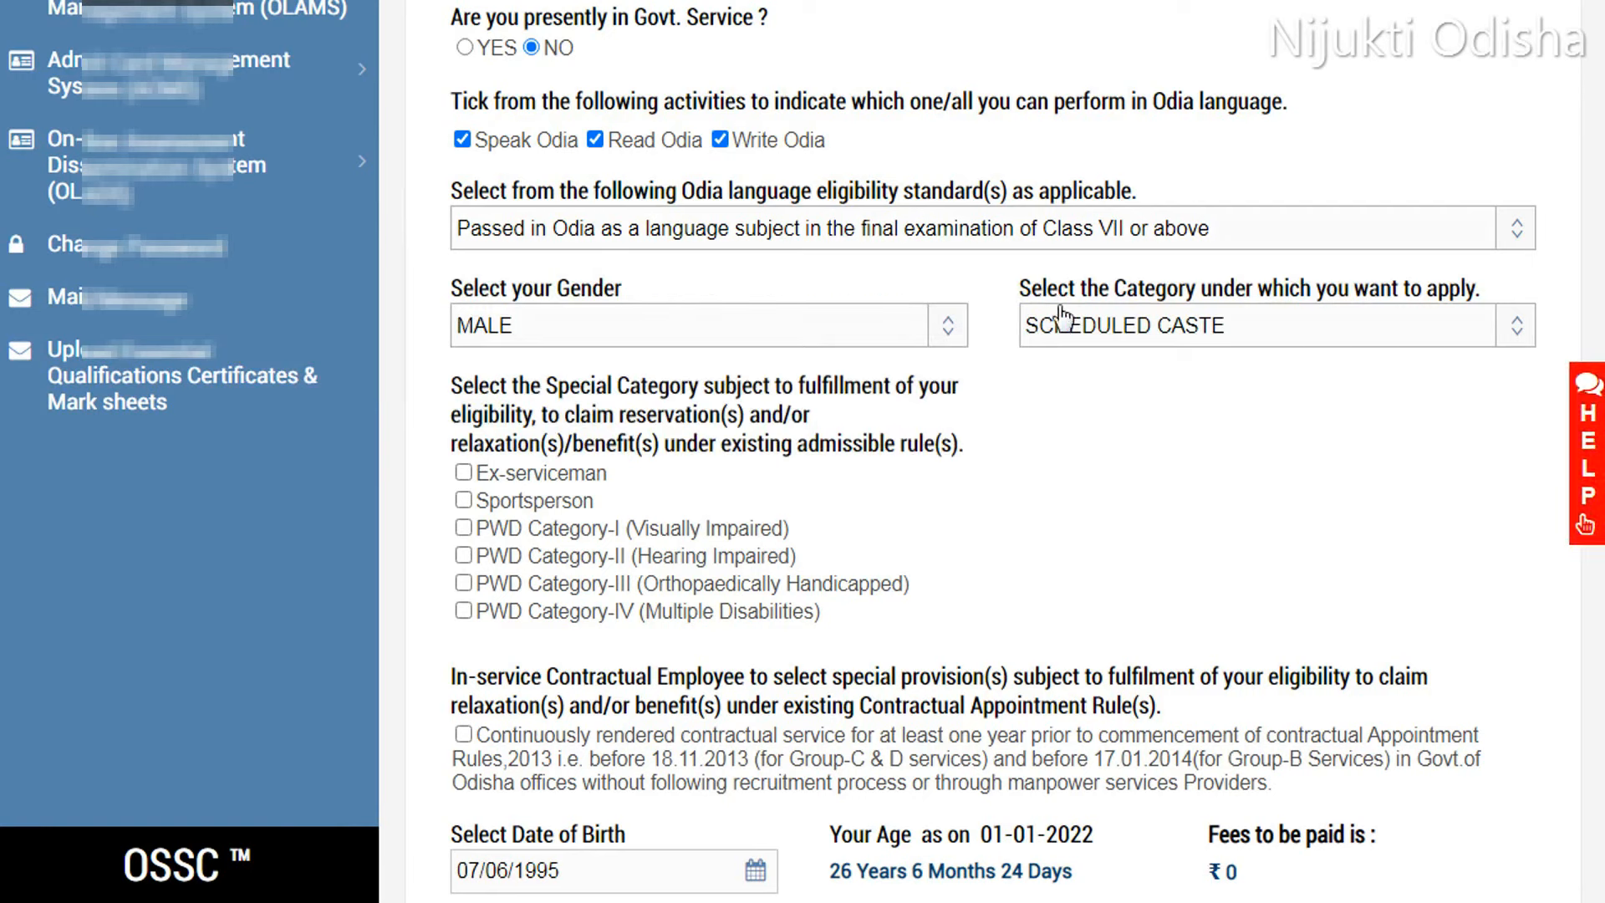
pyautogui.click(1176, 332)
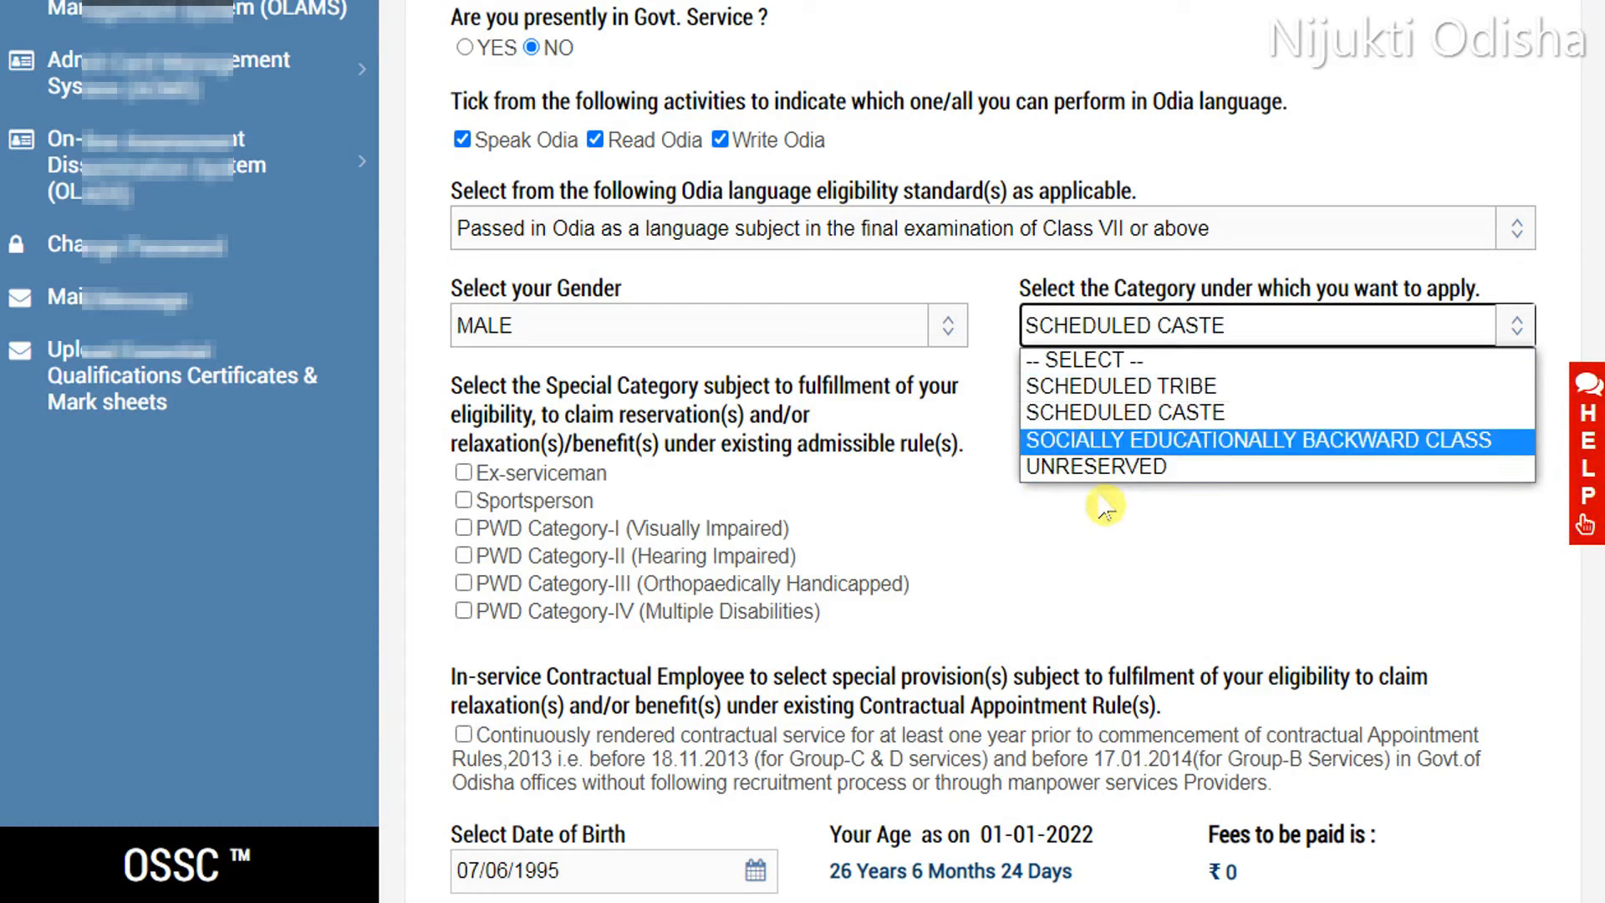
pyautogui.click(1011, 523)
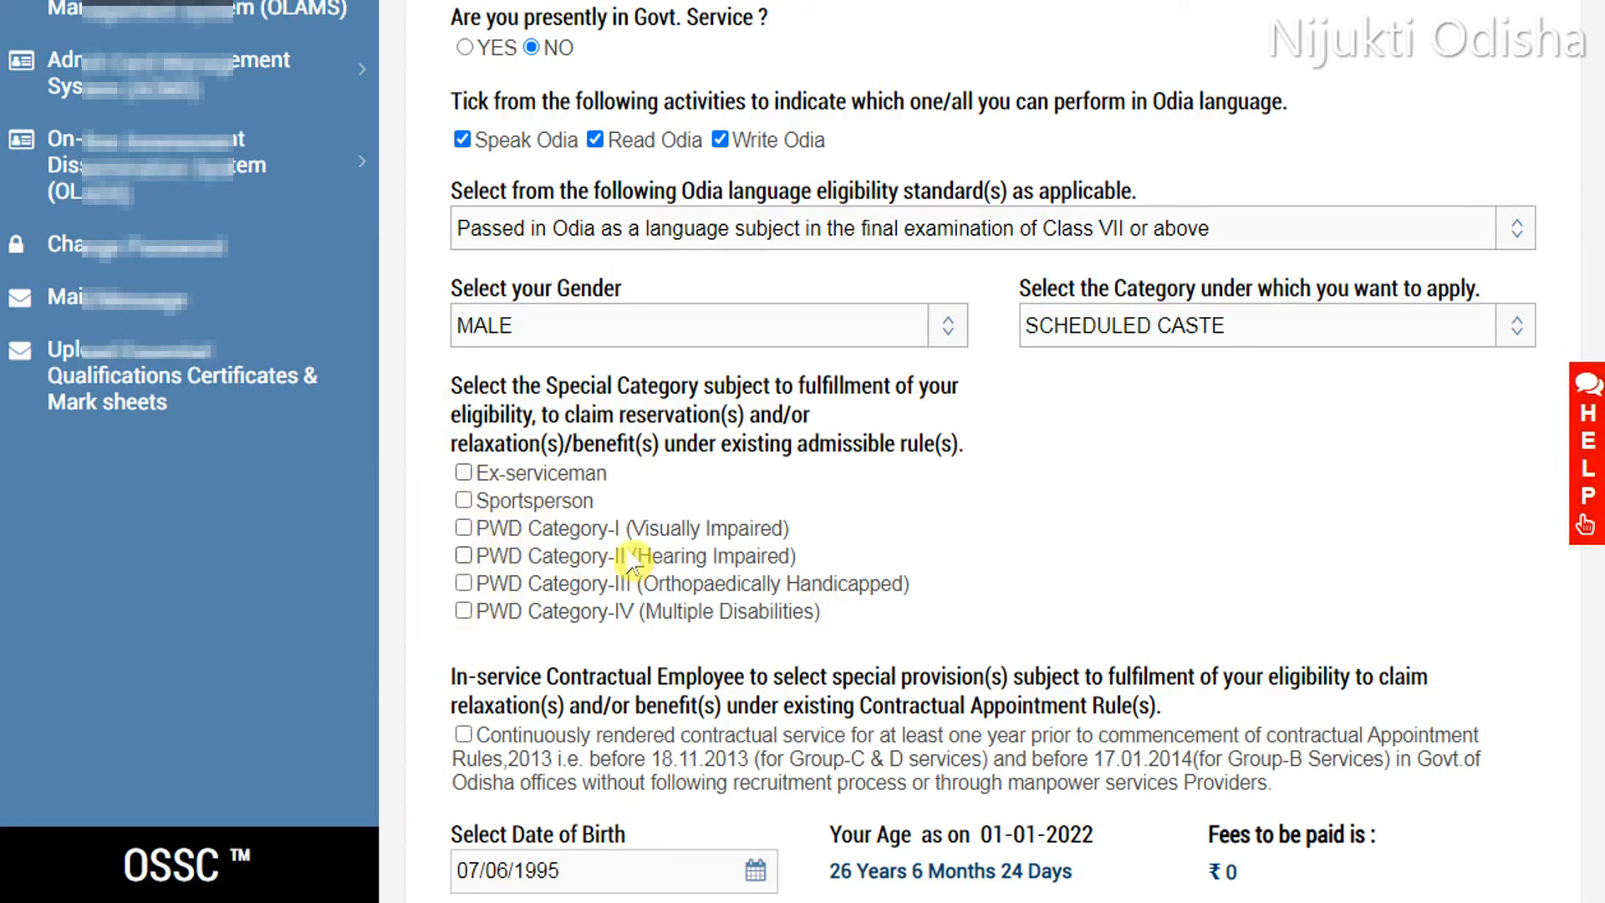
# Step: Check the special category options, date of birth, fee, applicant and parent names, contact details and registered signature in the form
pyautogui.scroll(-3, 632, 562)
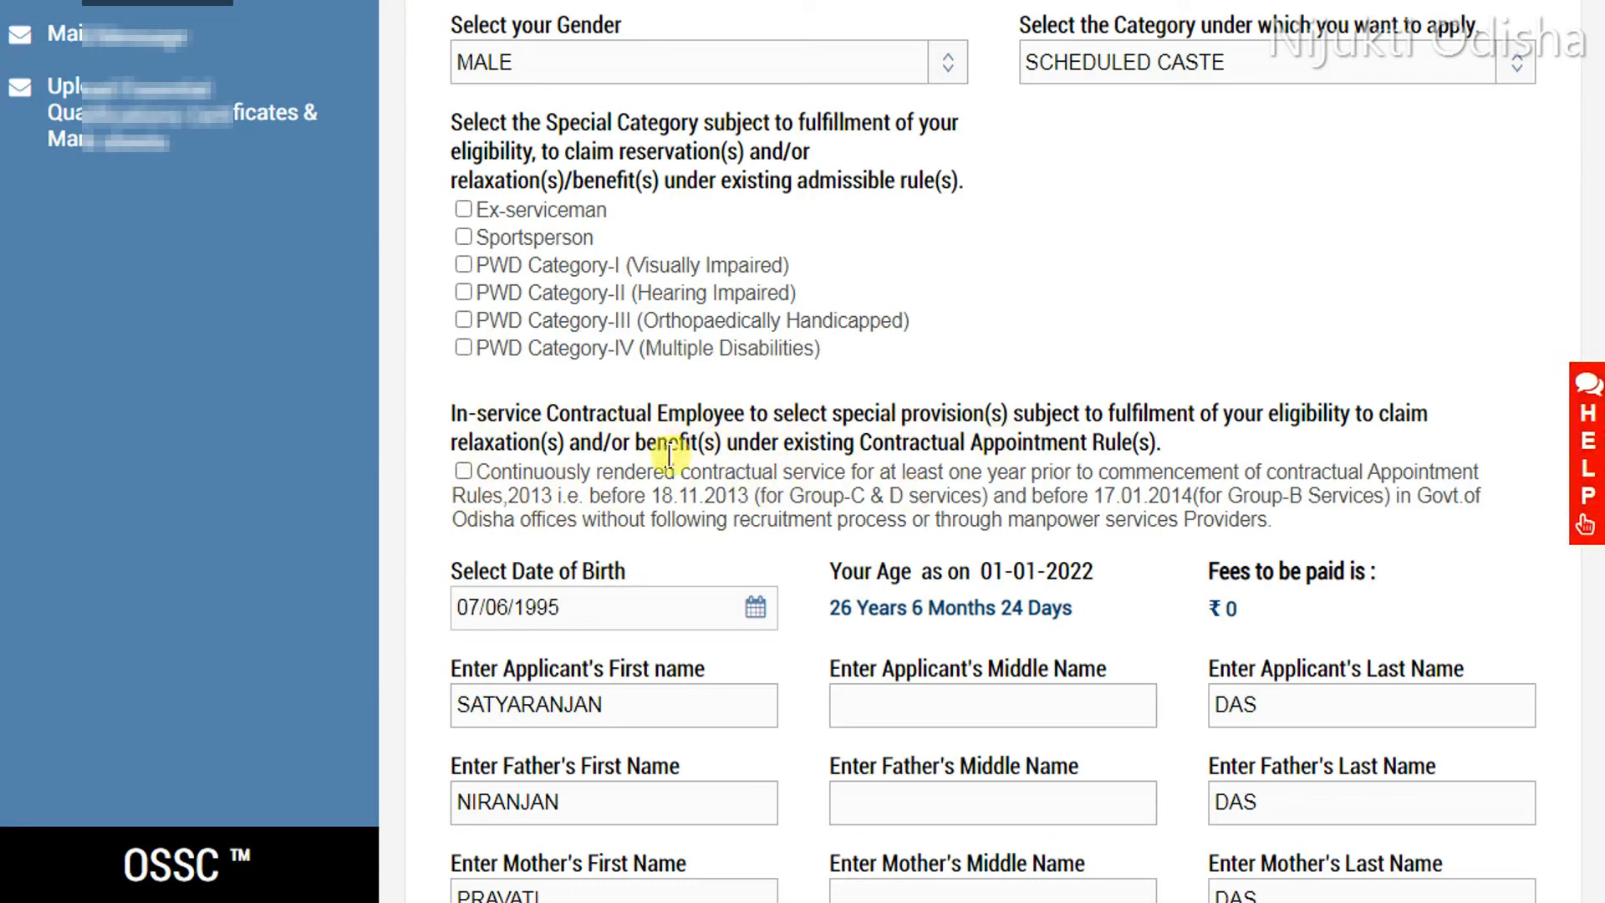
pyautogui.scroll(-2, 585, 479)
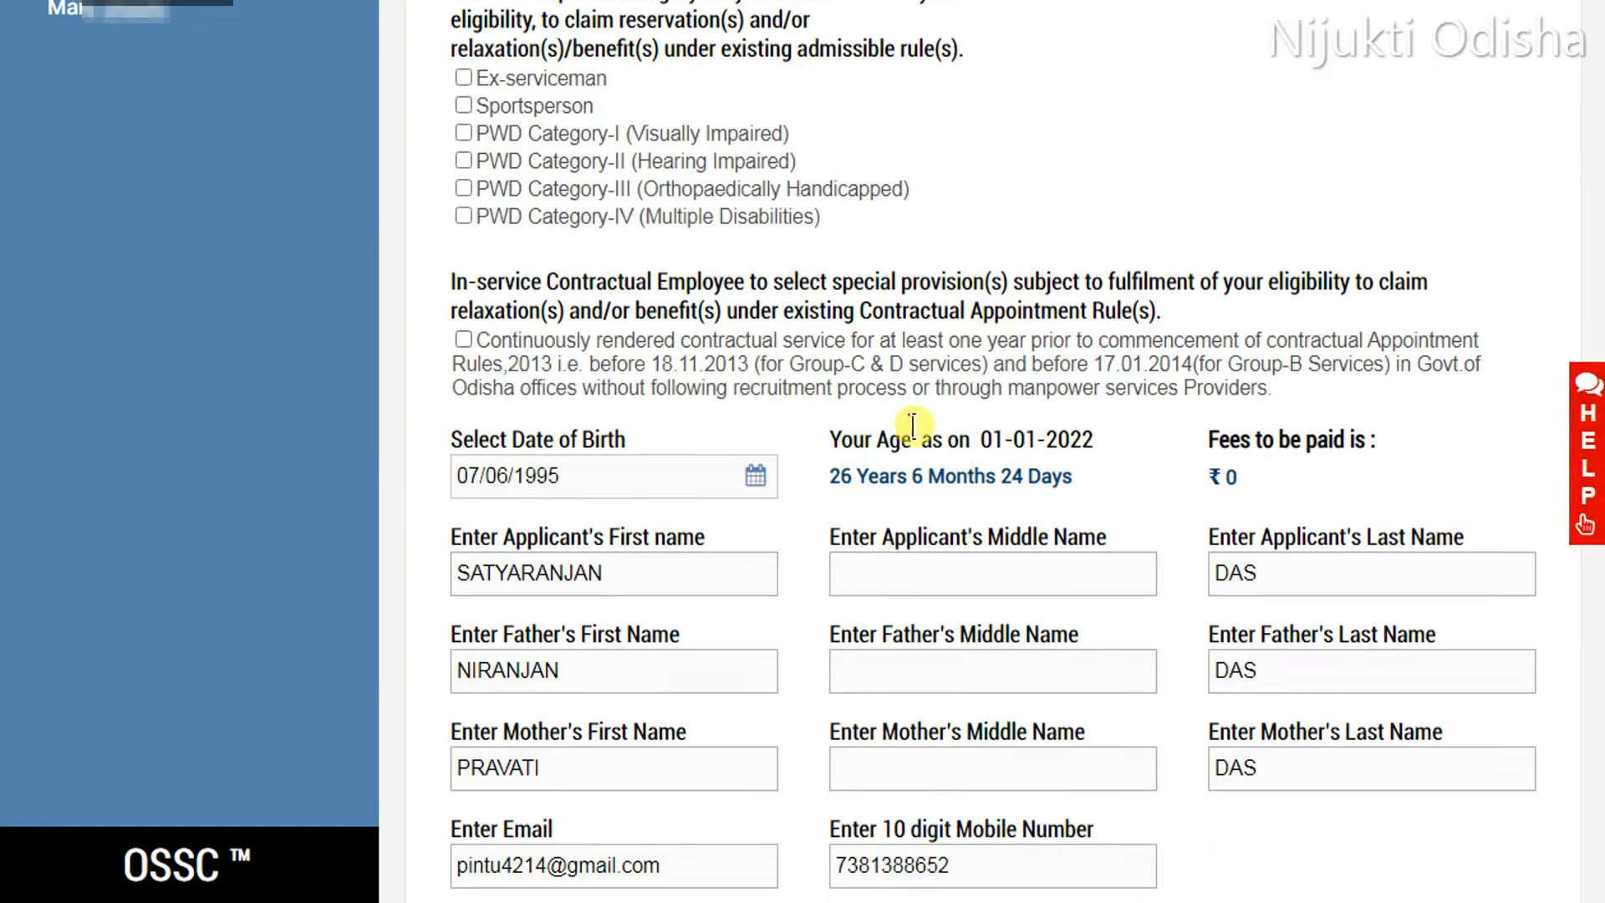
pyautogui.click(649, 476)
pyautogui.click(740, 425)
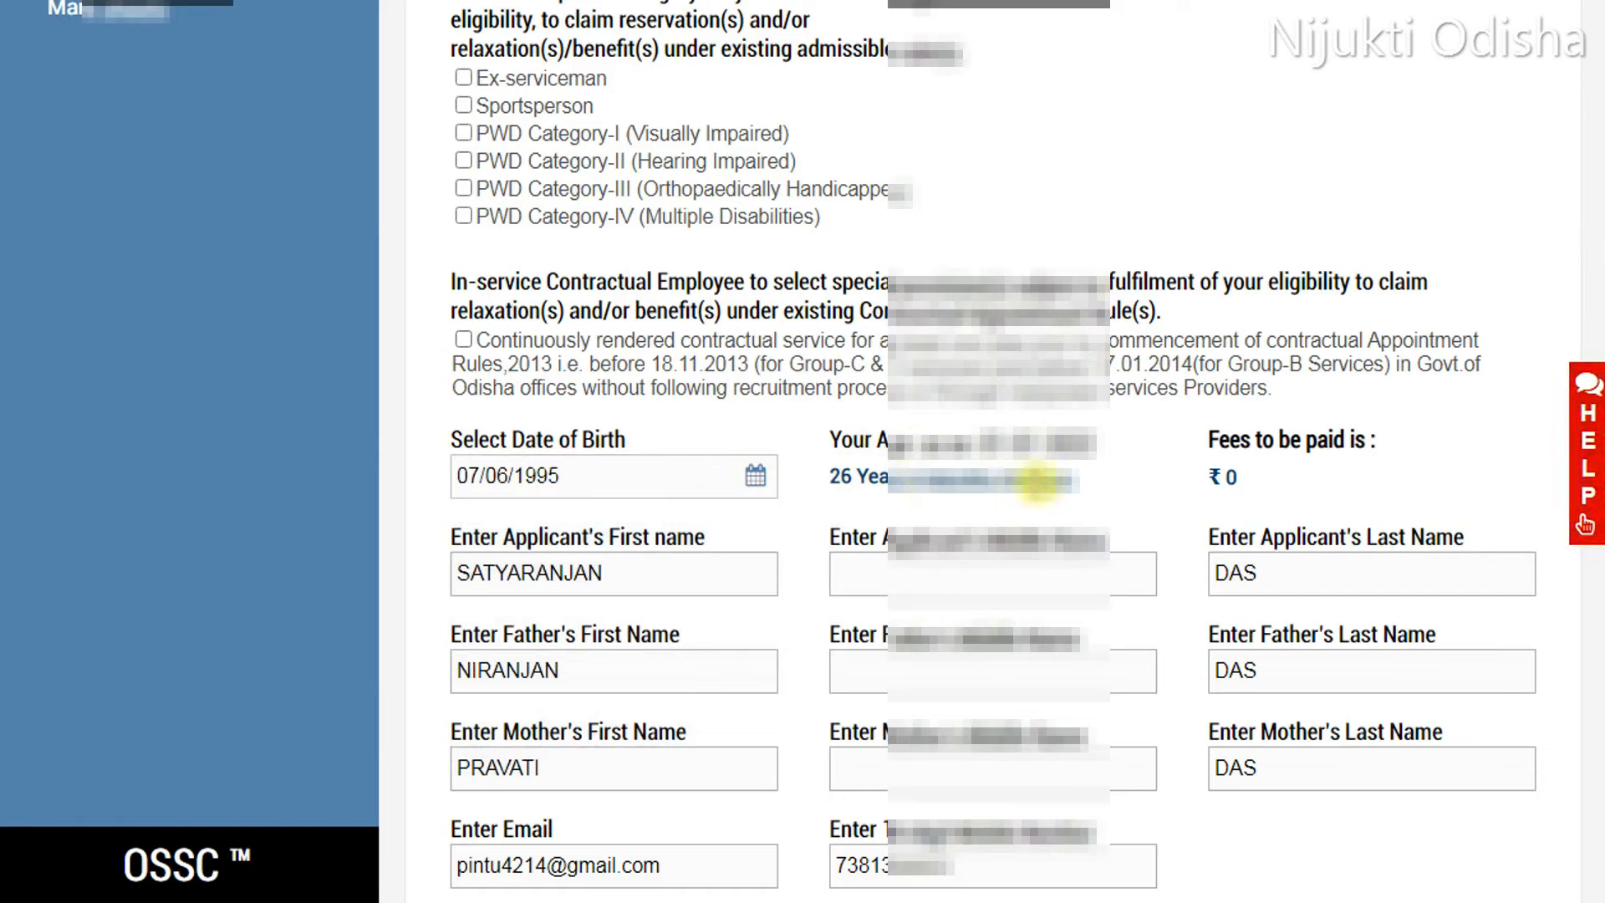
pyautogui.scroll(-3, 1009, 479)
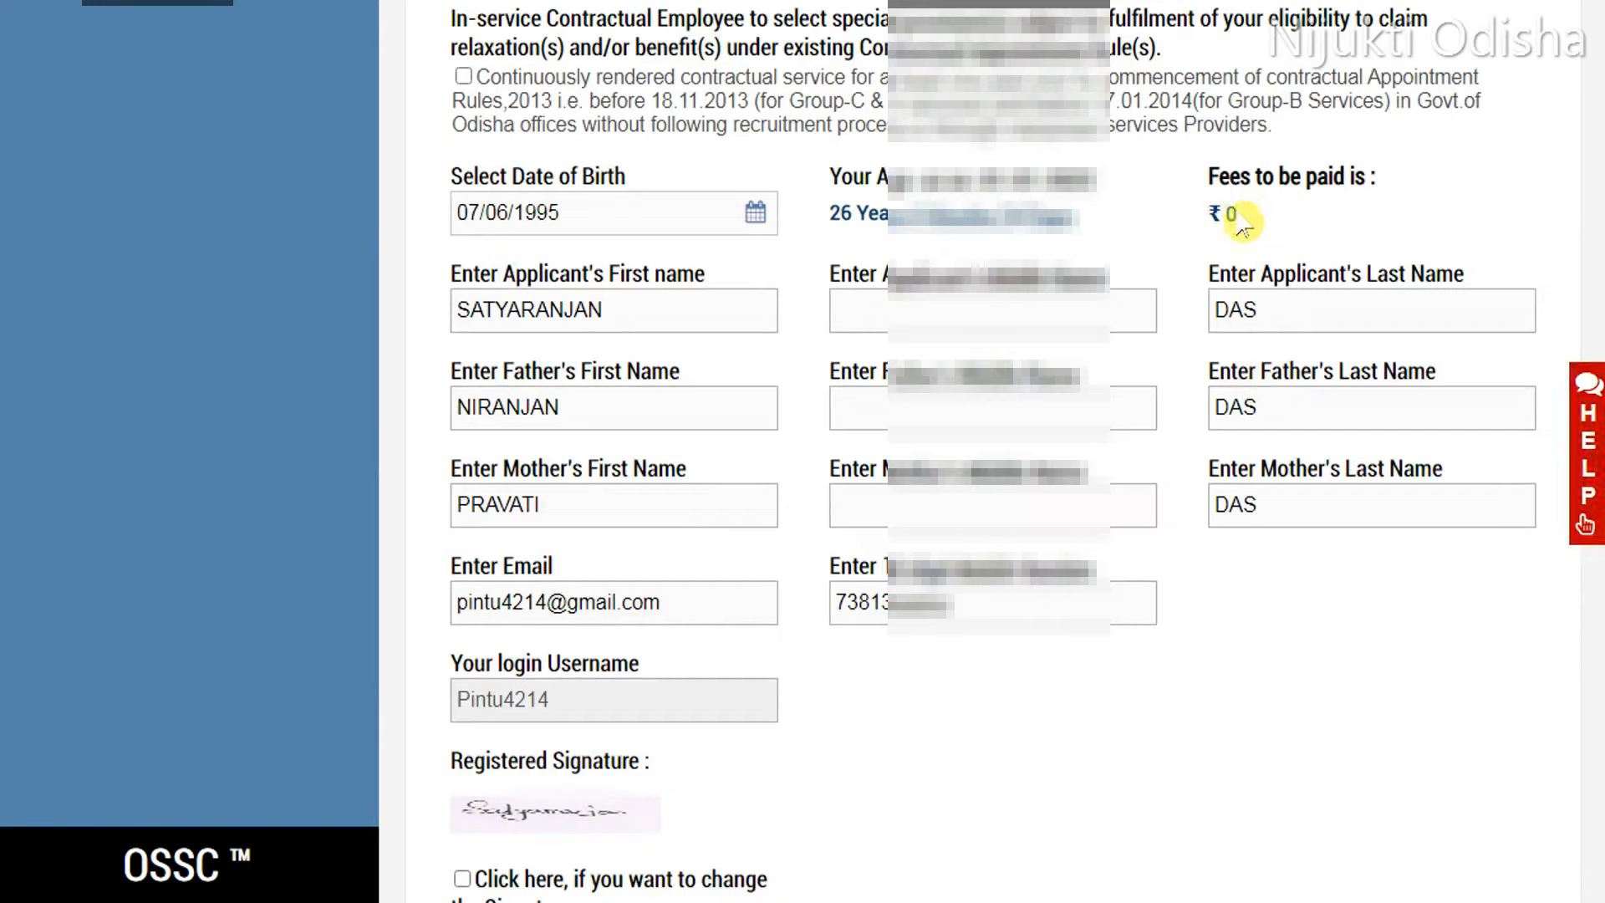
pyautogui.click(638, 312)
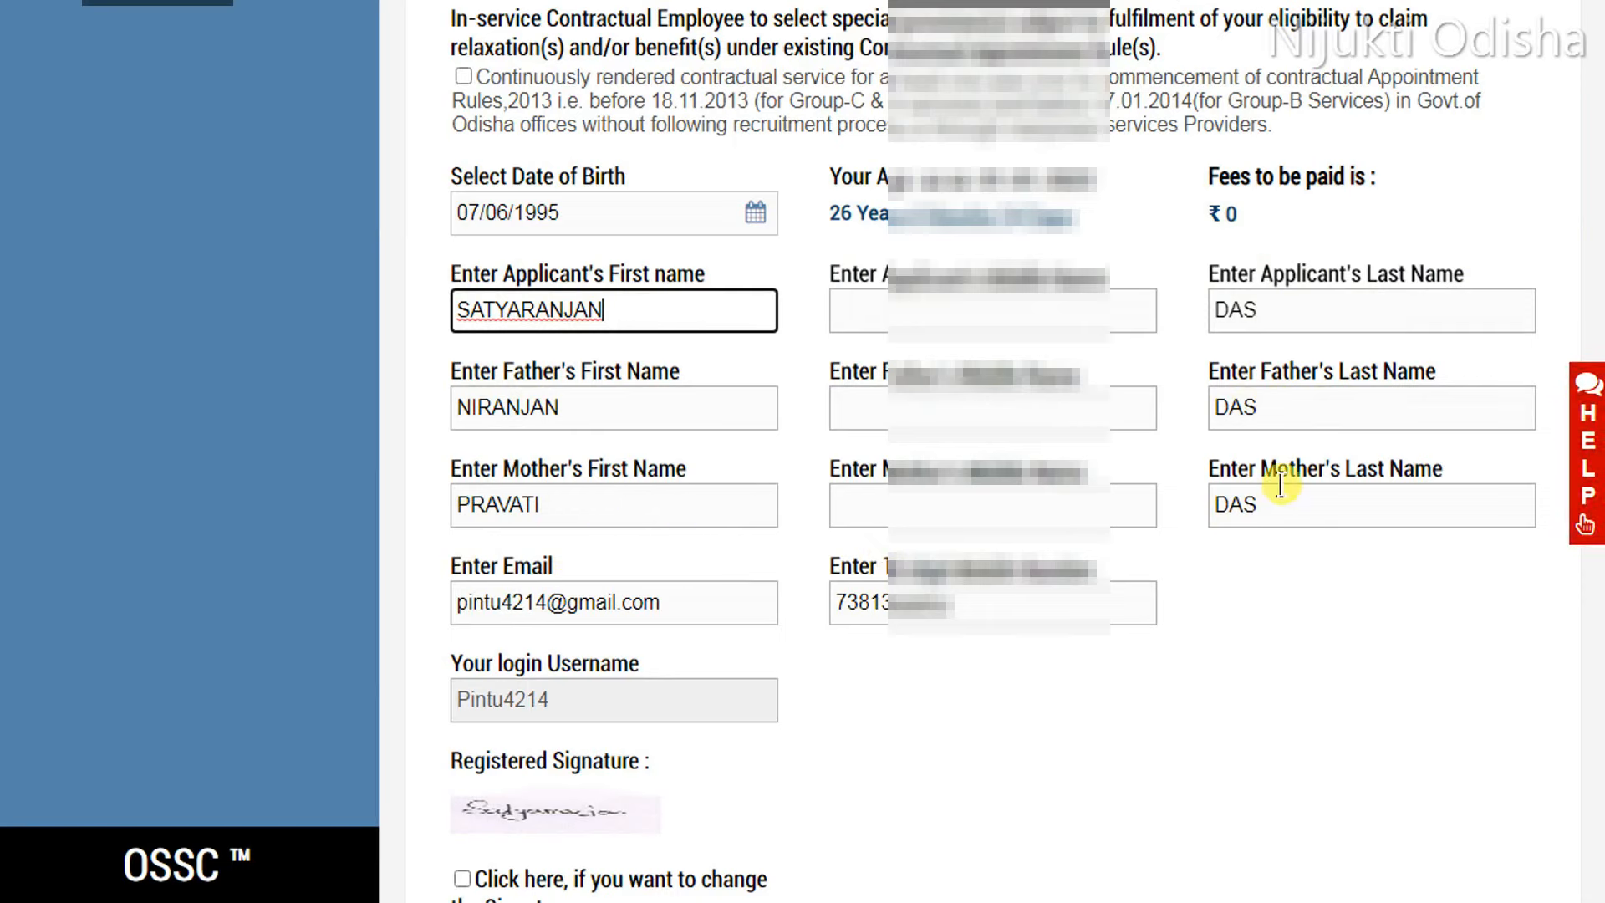
pyautogui.scroll(-2, 1280, 485)
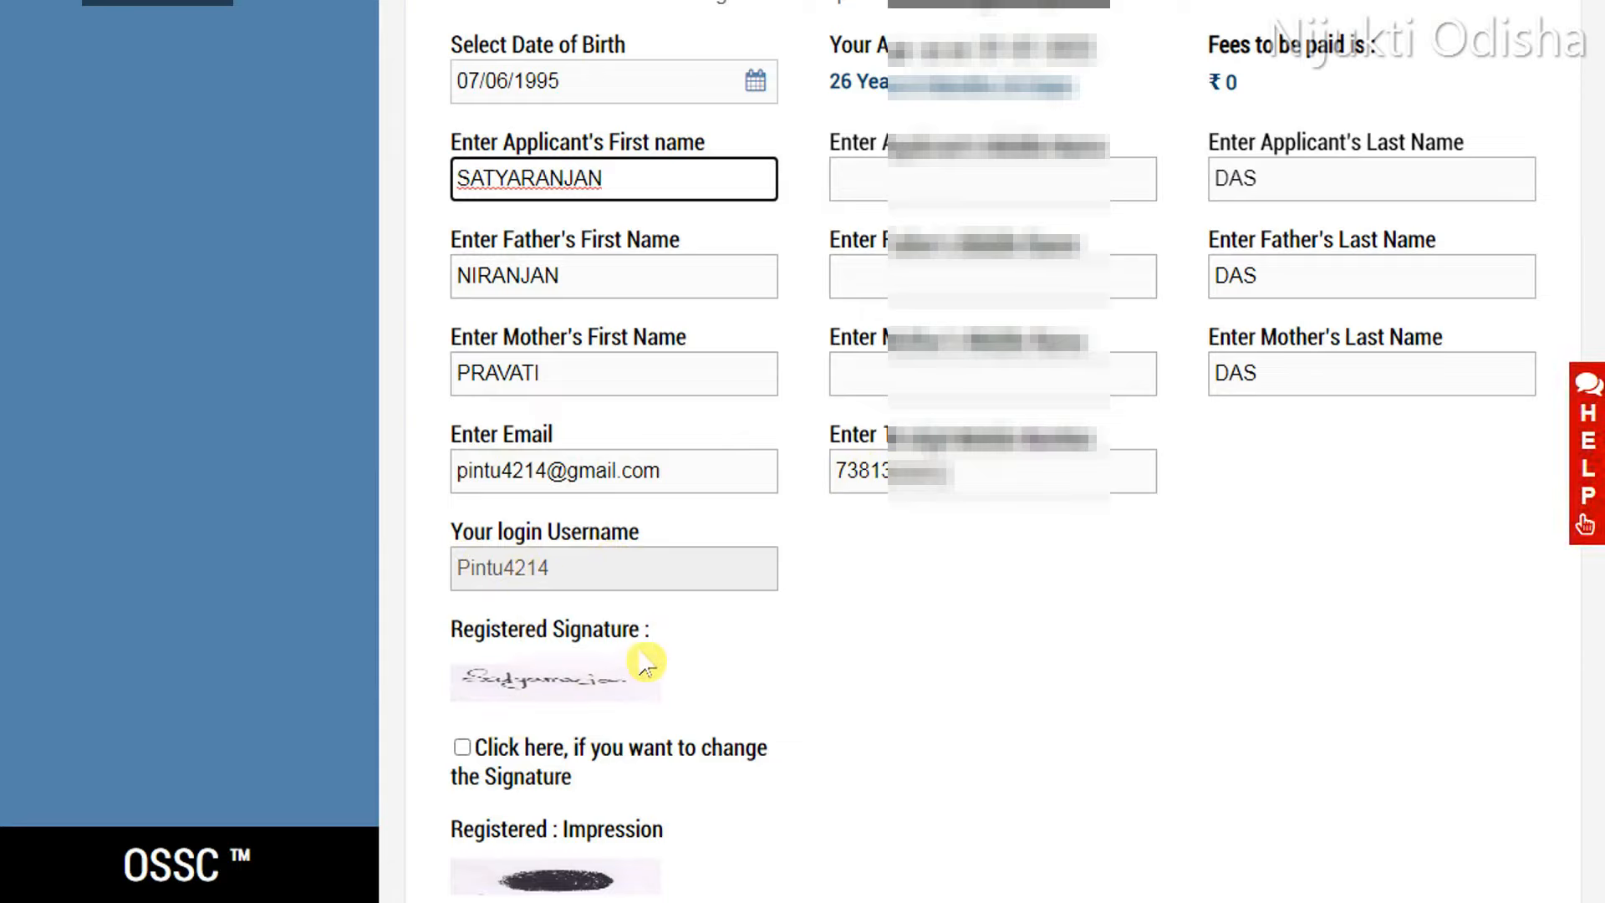
pyautogui.scroll(-3, 660, 661)
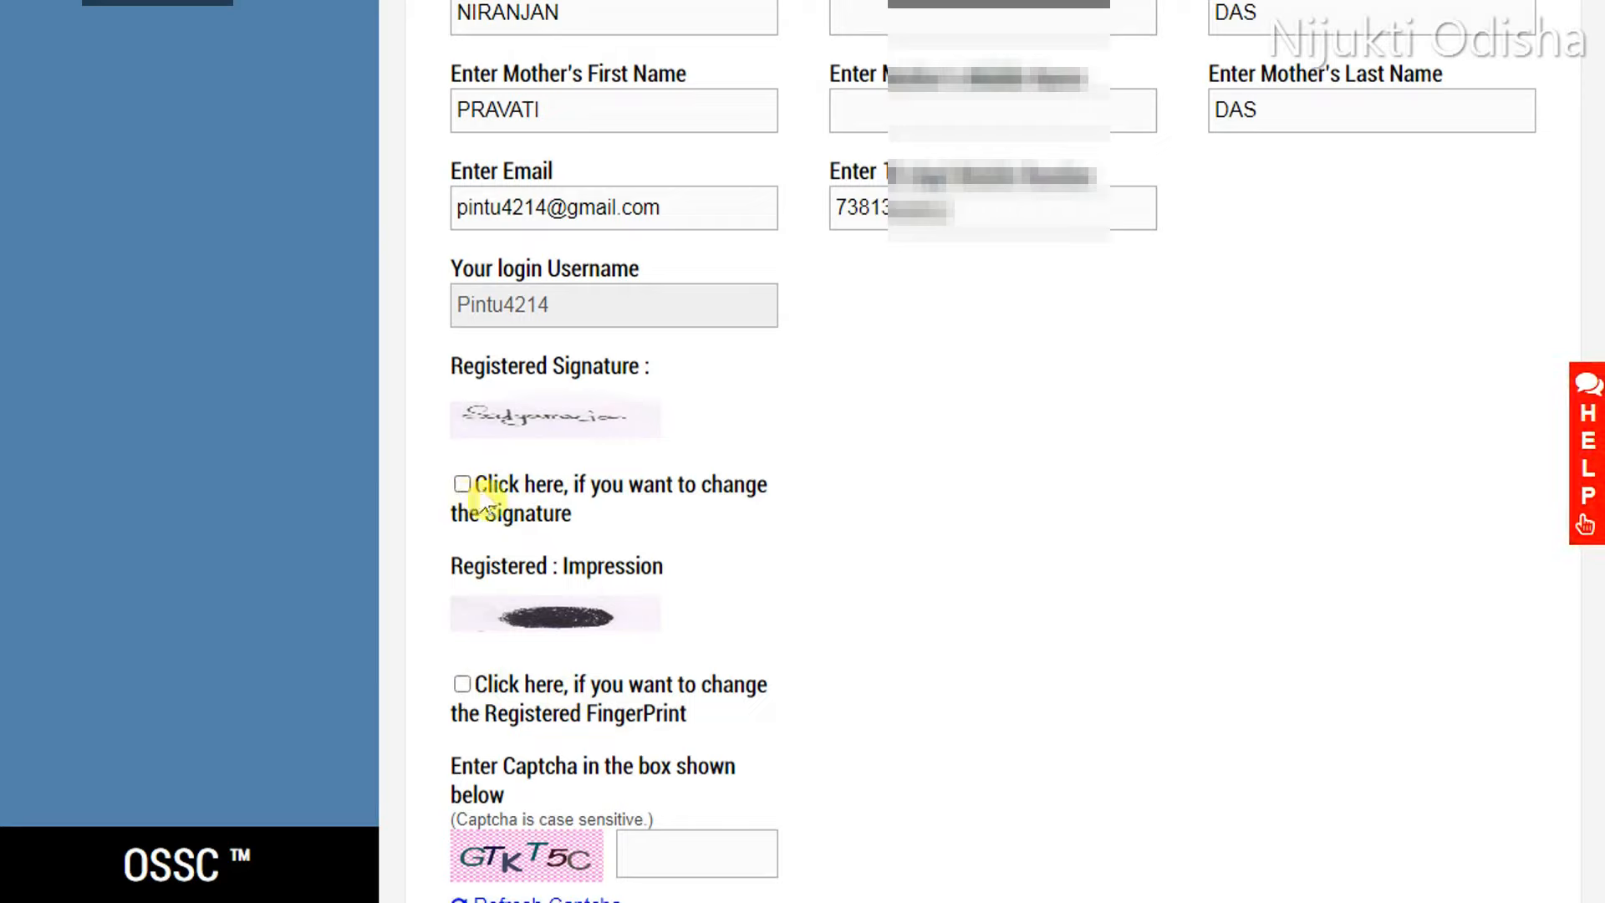
# Step: Accept the declaration at the end of the re-registration form and bring up the registration preview
pyautogui.scroll(-3, 497, 502)
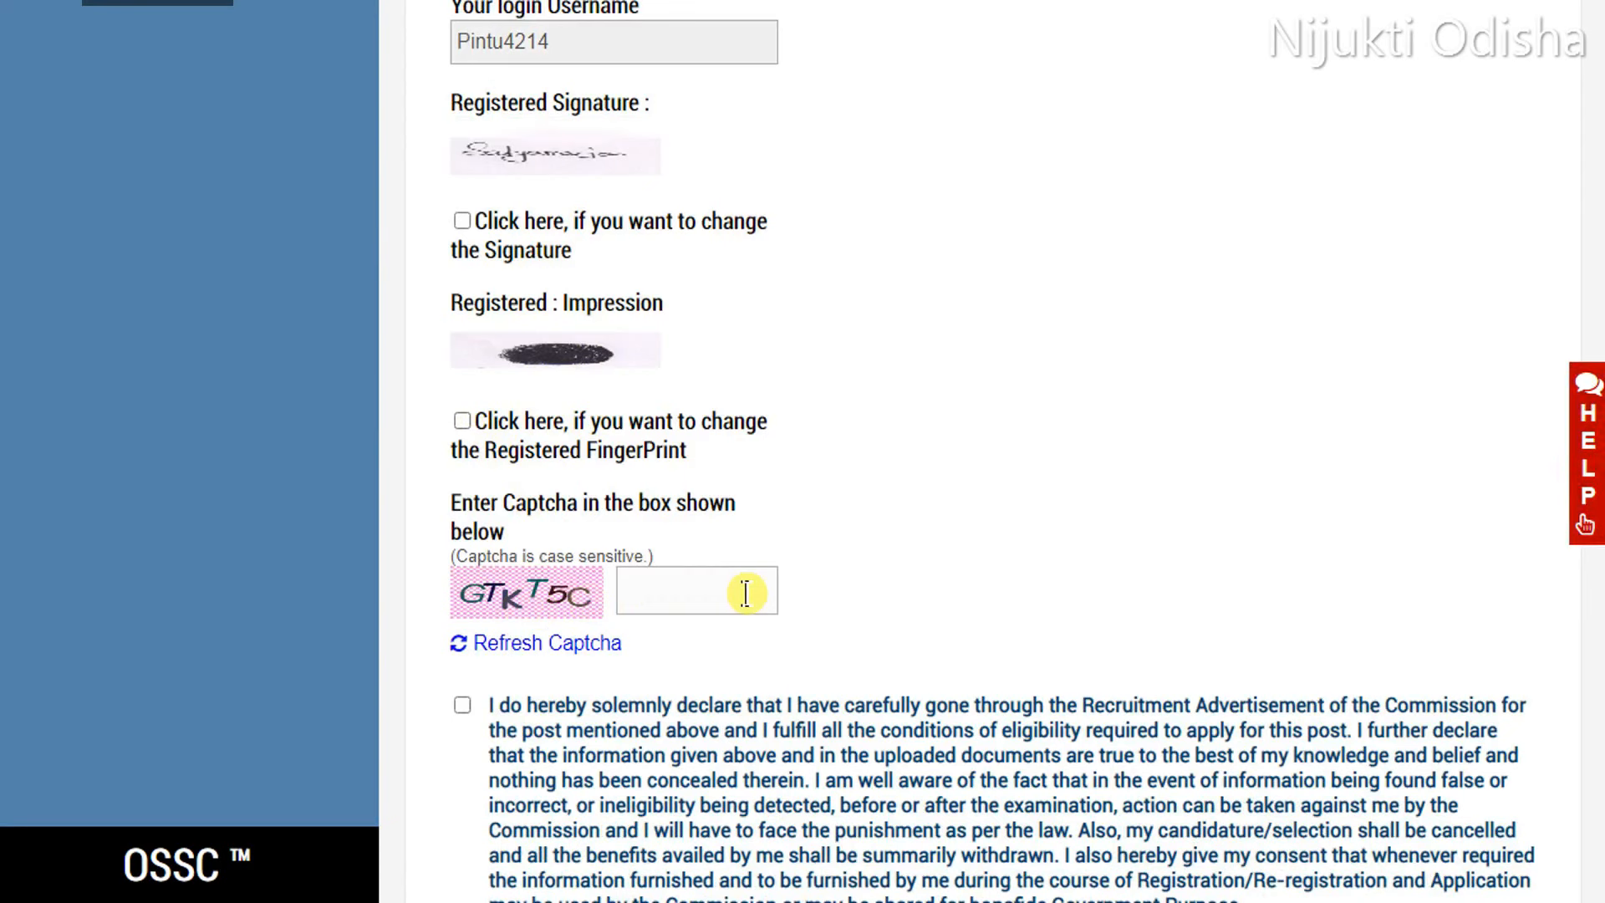
pyautogui.scroll(-2, 745, 594)
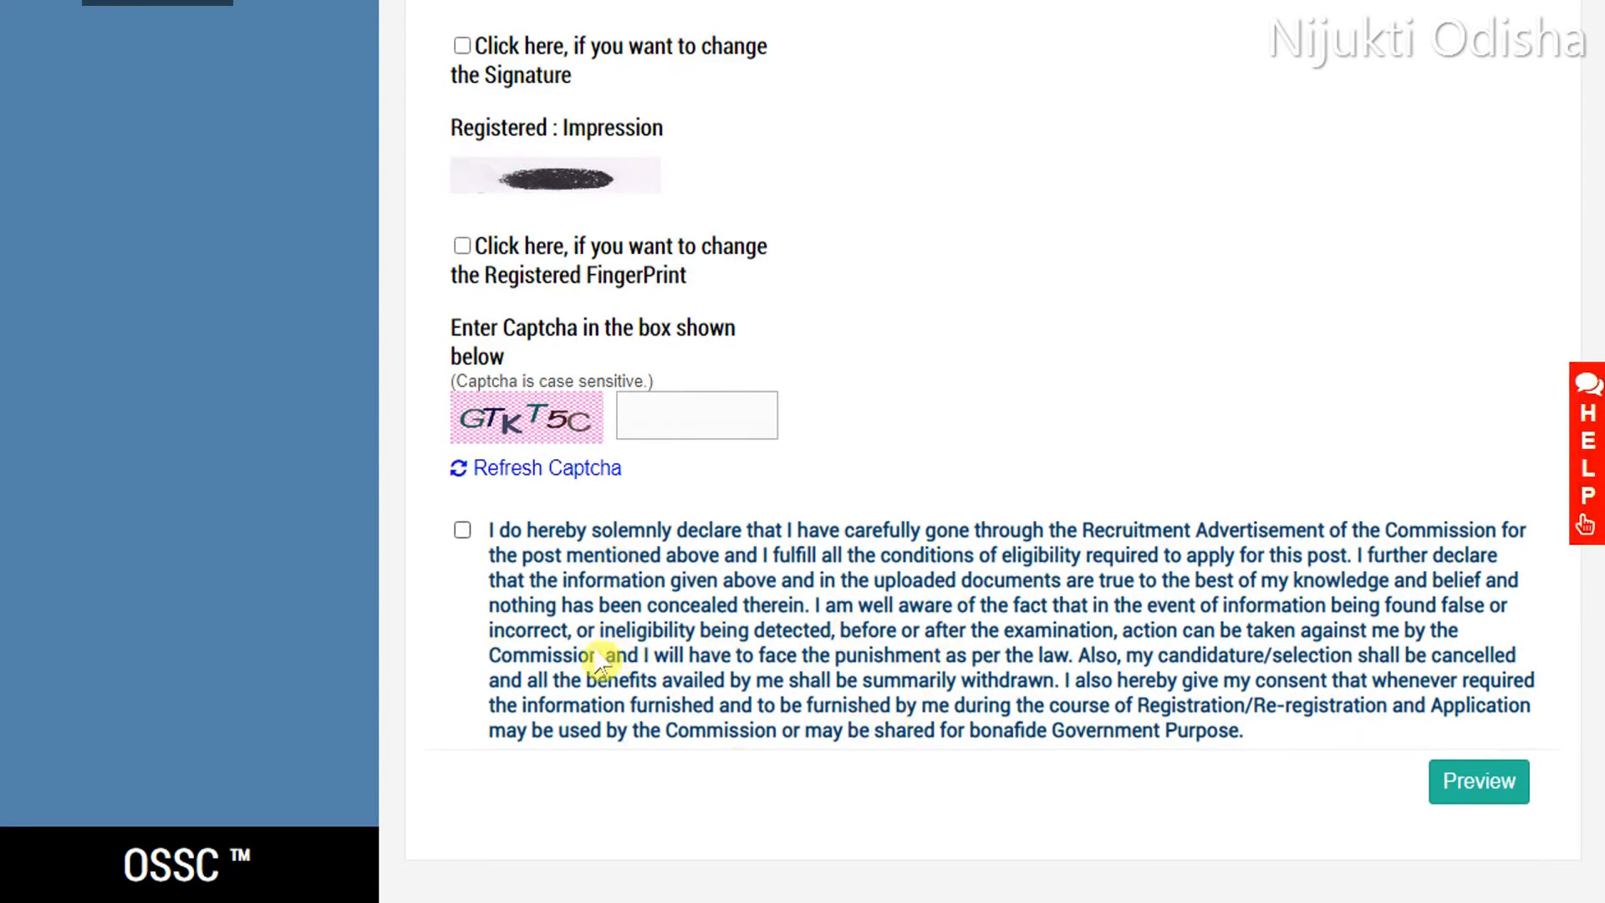
pyautogui.click(462, 530)
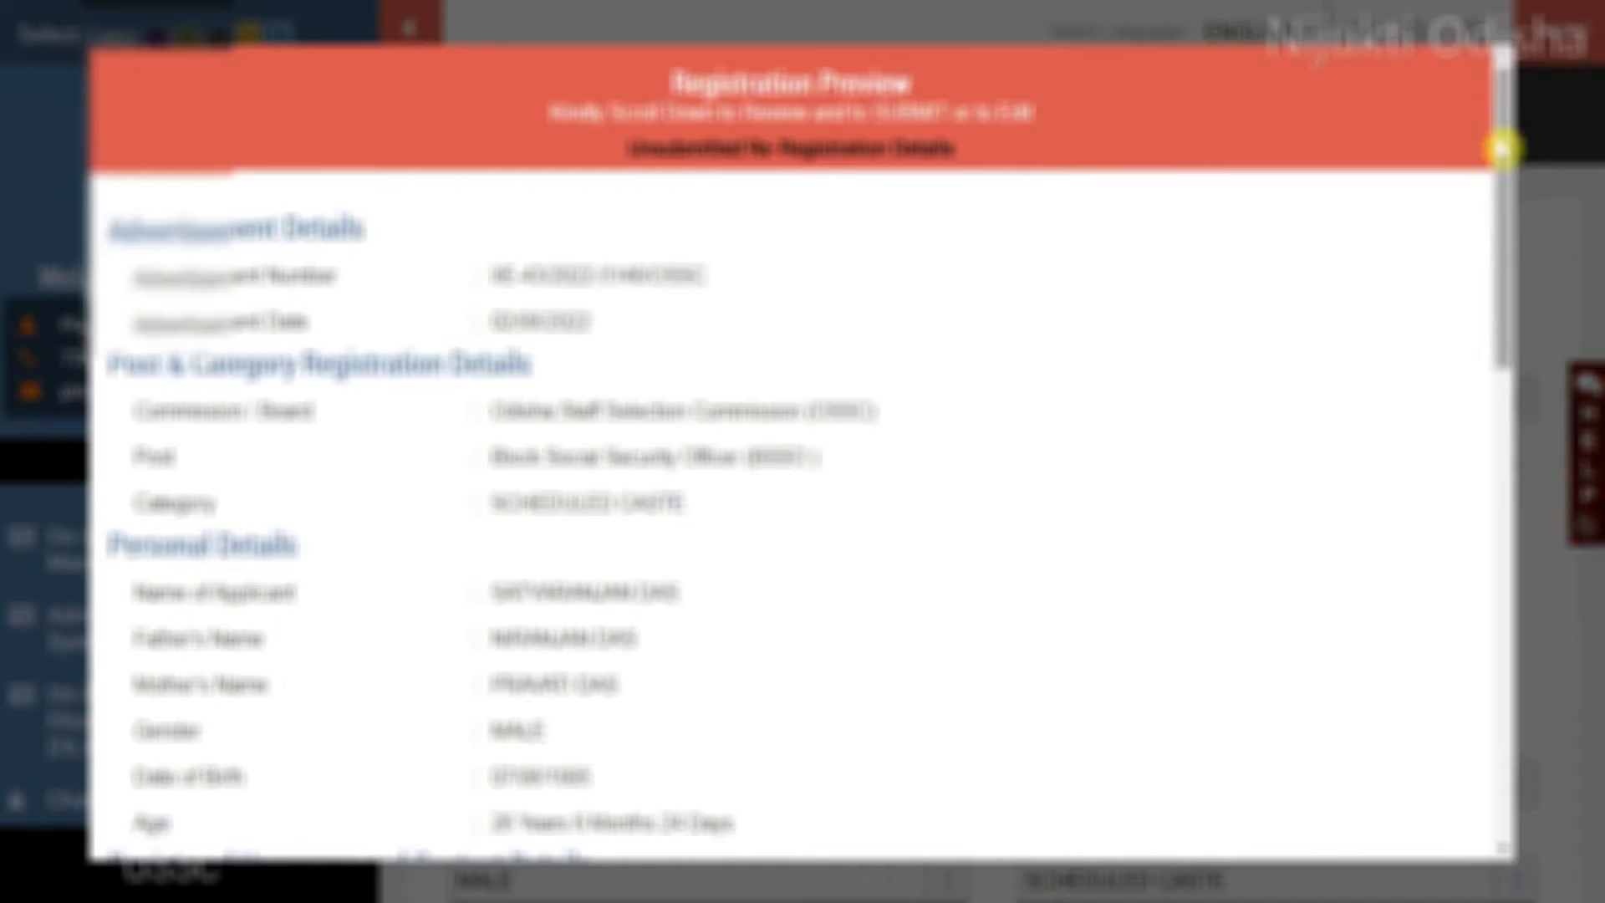
# Step: Review the registration preview through to the signature, submit the registration and return to the applicant's home page
pyautogui.moveTo(1504, 149)
pyautogui.mouseDown()
pyautogui.moveTo(1493, 333)
pyautogui.moveTo(1508, 405)
pyautogui.moveTo(1482, 713)
pyautogui.mouseUp()
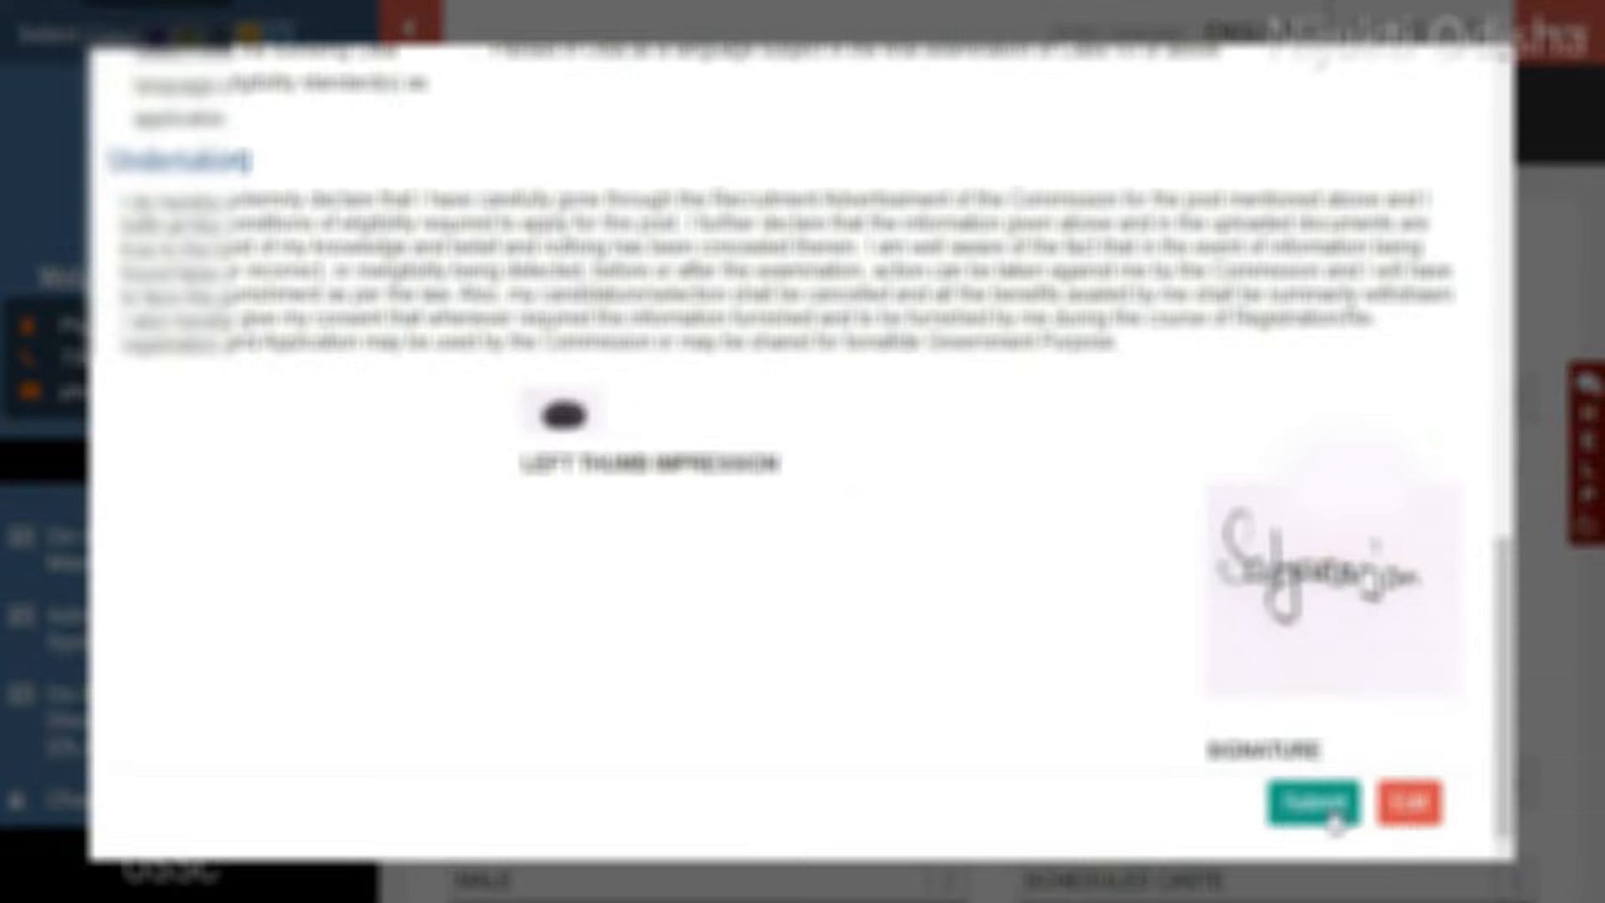
pyautogui.click(1308, 809)
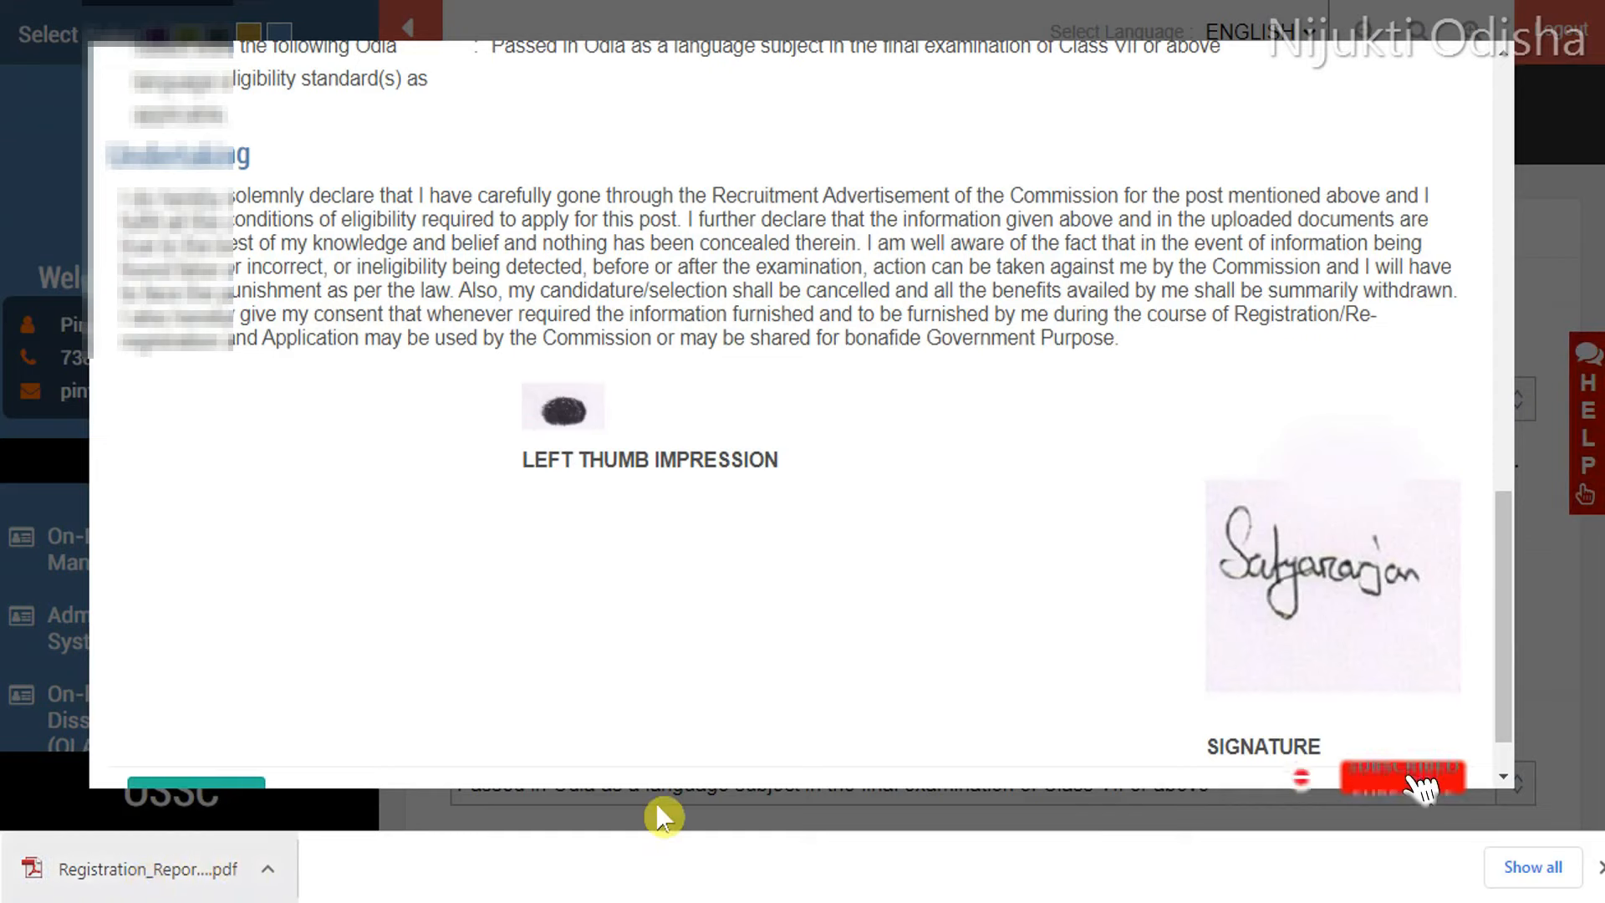
pyautogui.moveTo(1507, 537); pyautogui.dragTo(1505, 577)
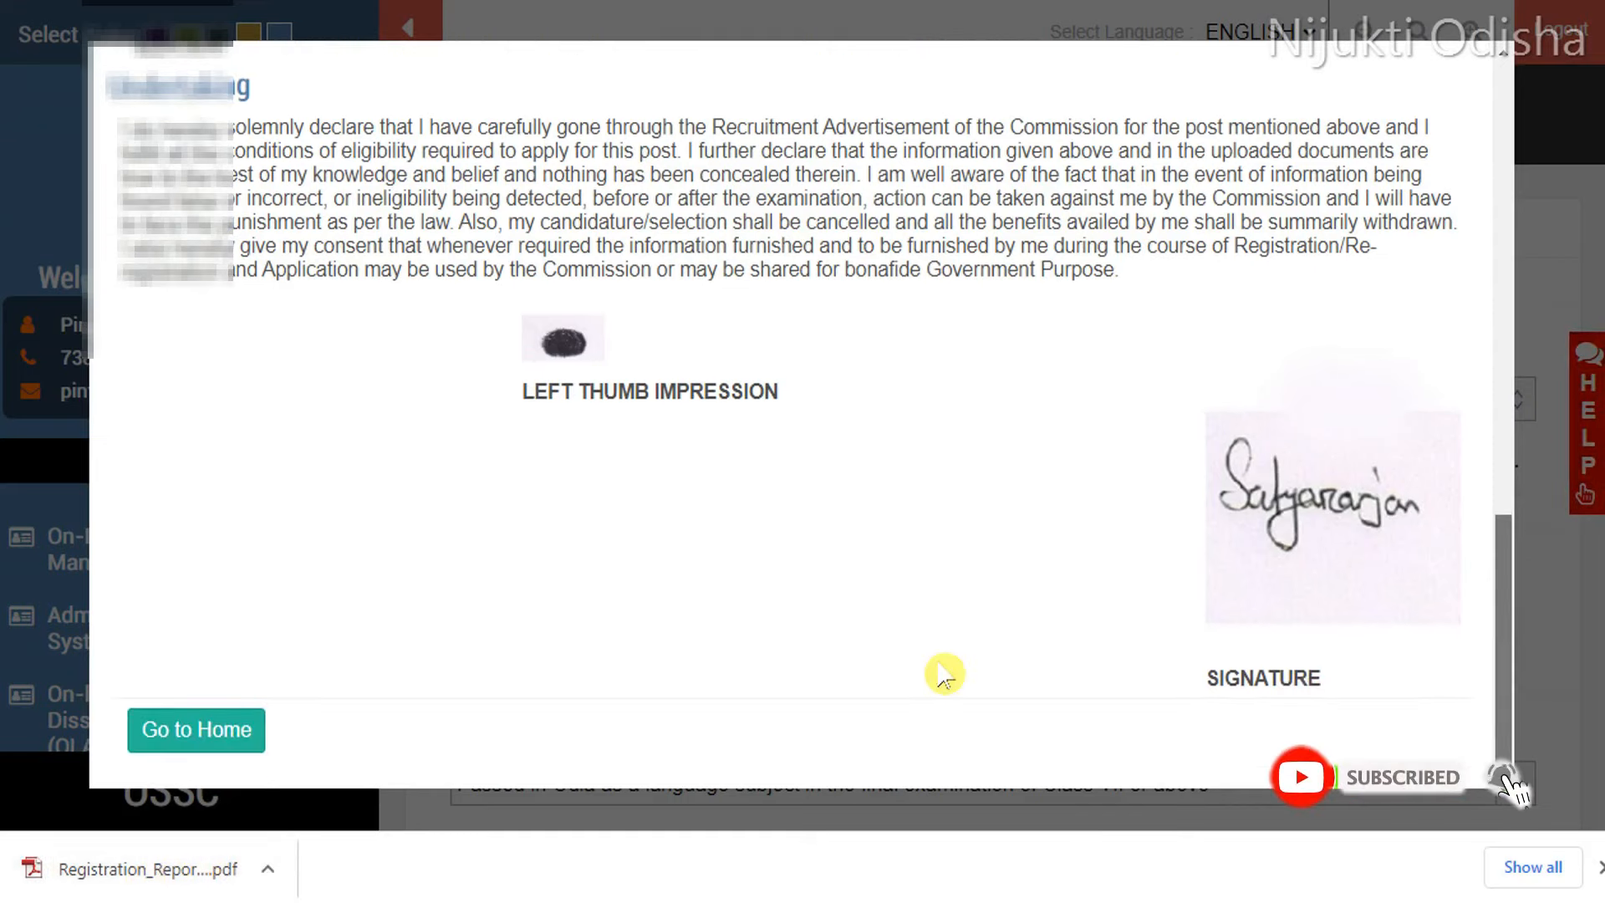
pyautogui.click(191, 733)
# Step: Bring up the registration preview for the Block Social Security Officer post and review it through to the undertaking
pyautogui.scroll(-2, 1106, 359)
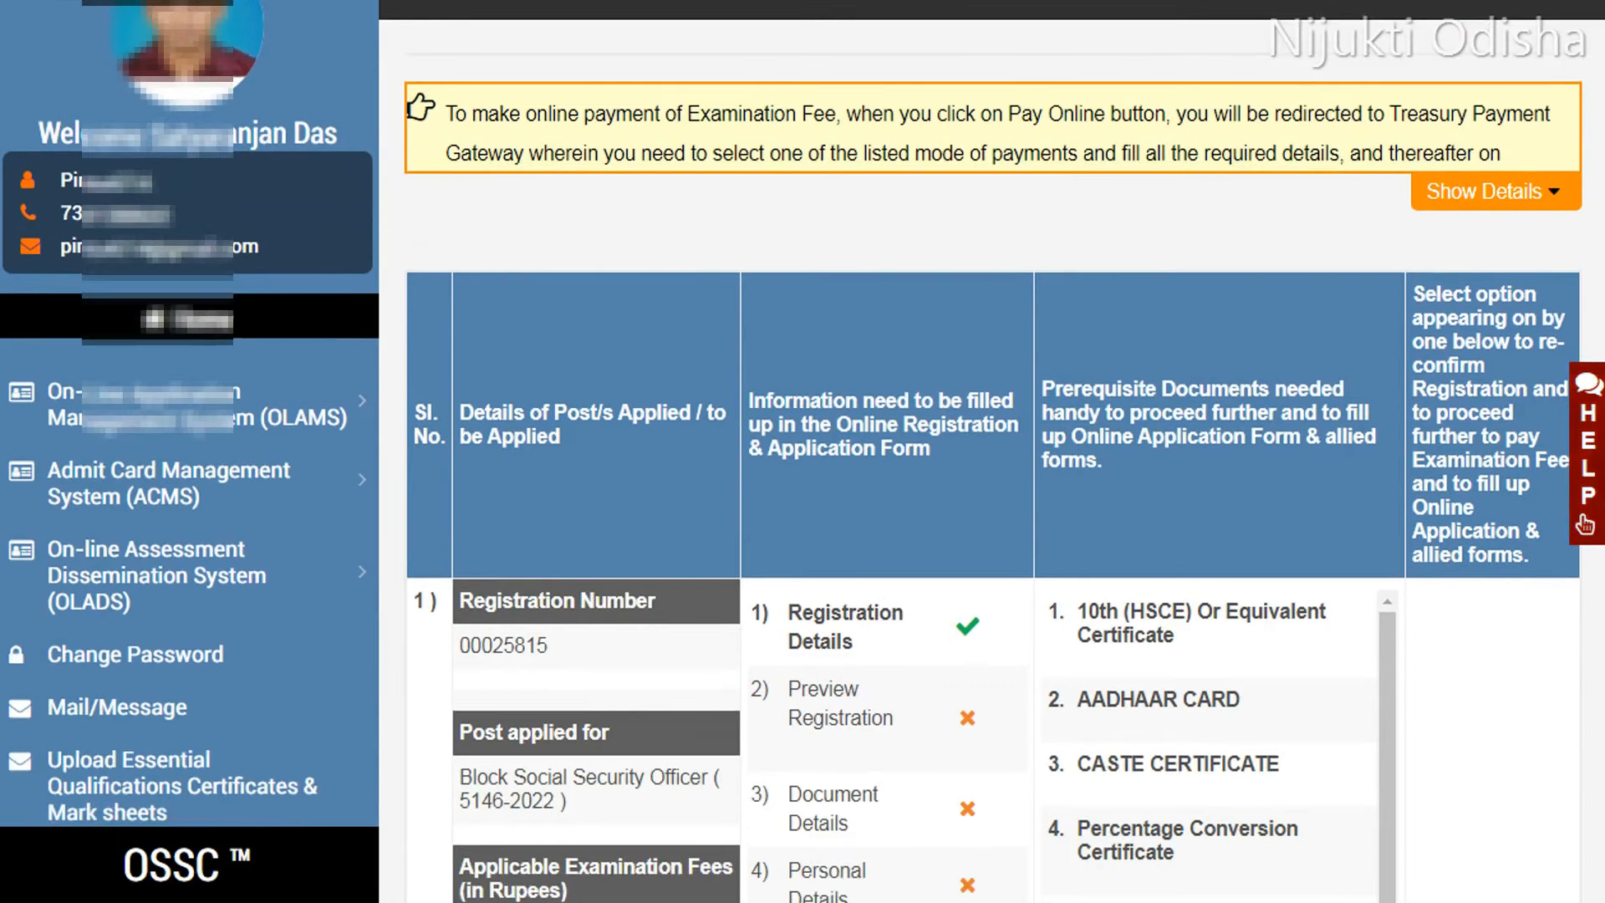
pyautogui.scroll(-5, 1106, 360)
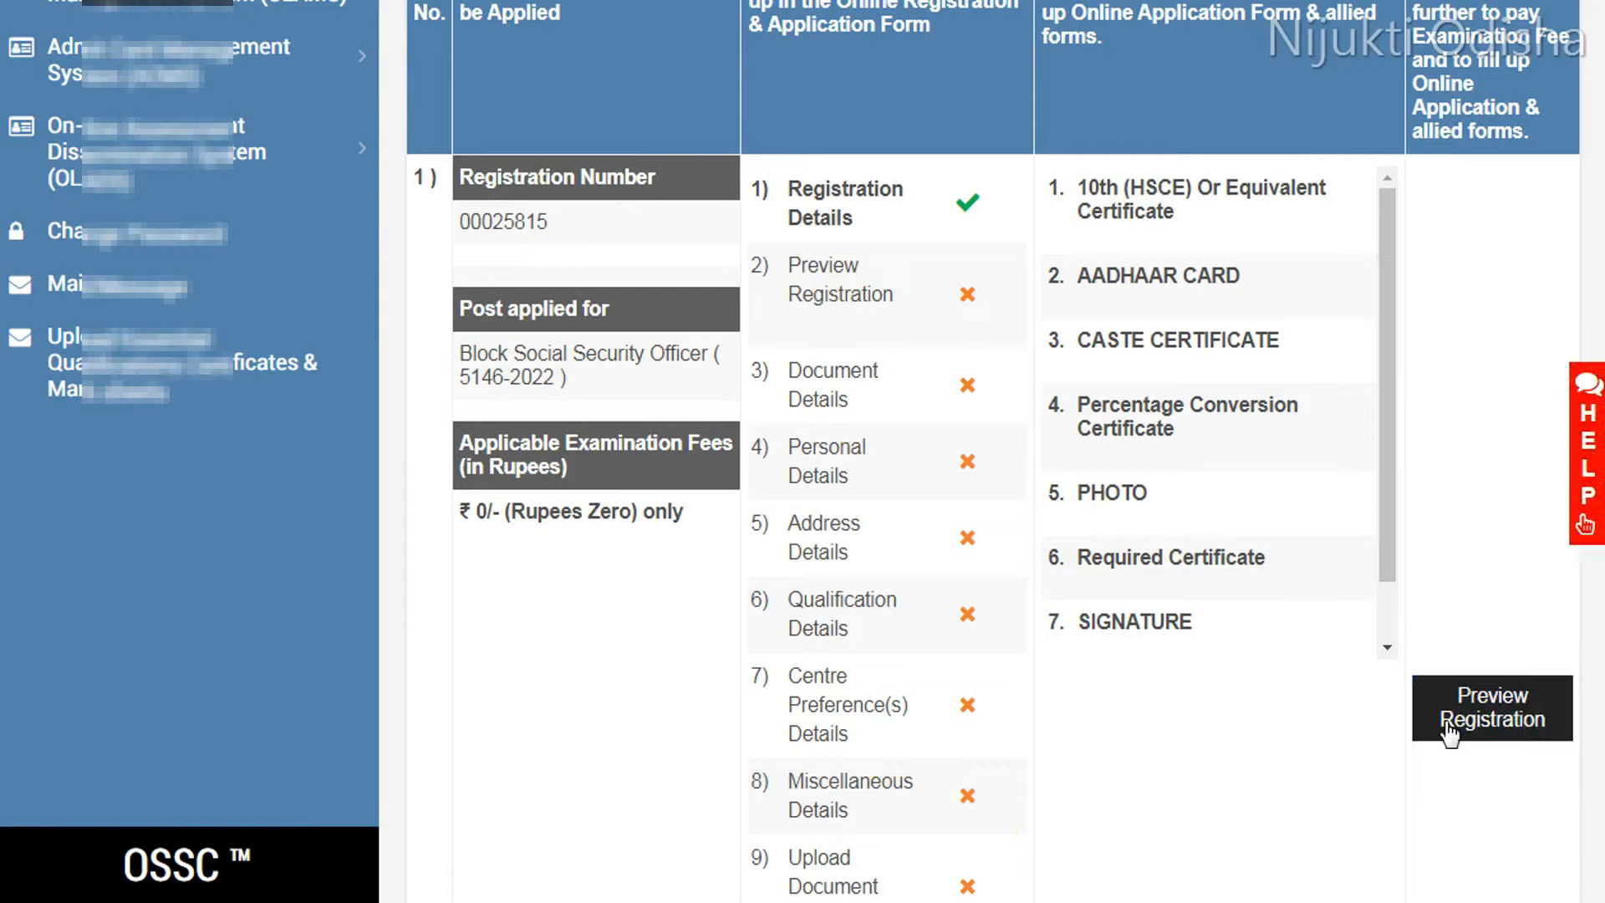
pyautogui.click(1493, 717)
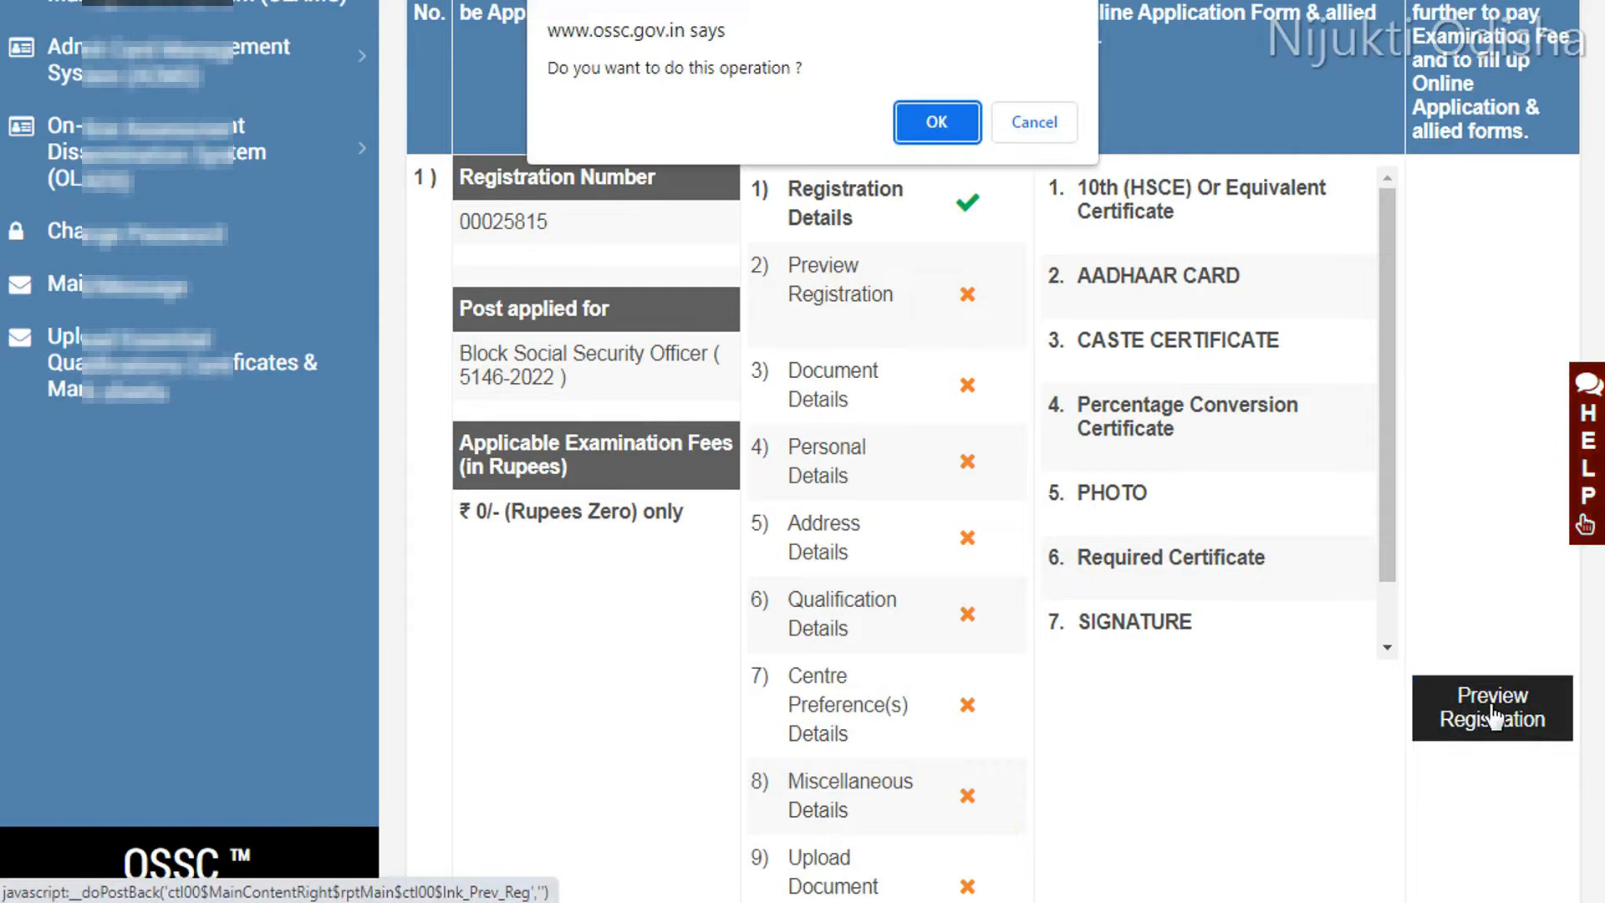
pyautogui.click(934, 122)
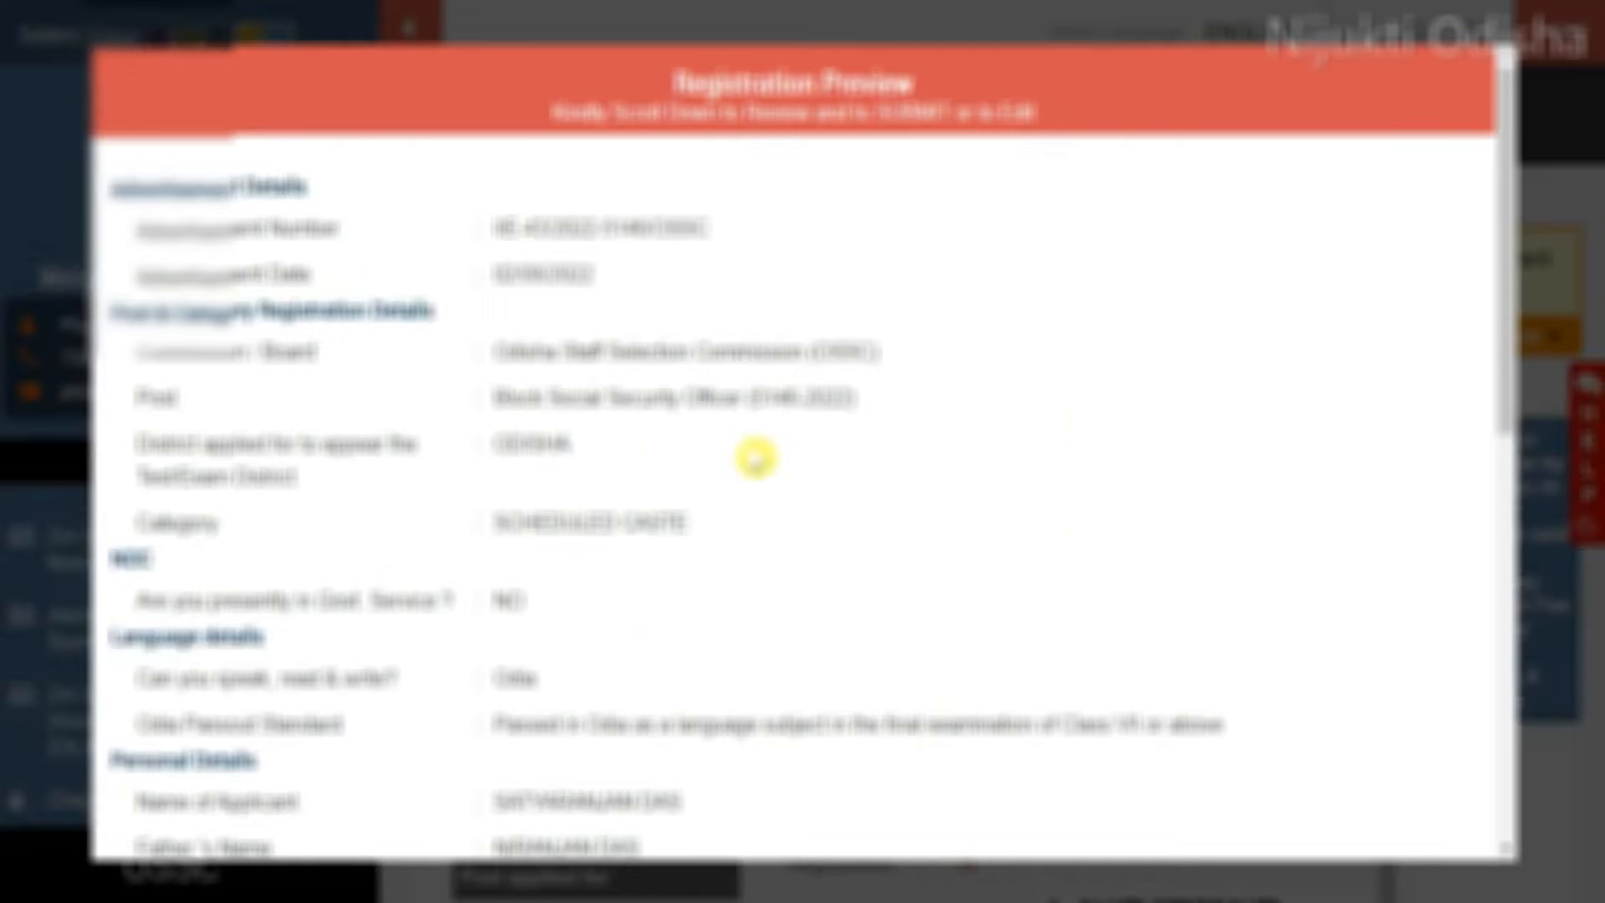
pyautogui.moveTo(1512, 298); pyautogui.dragTo(1446, 761)
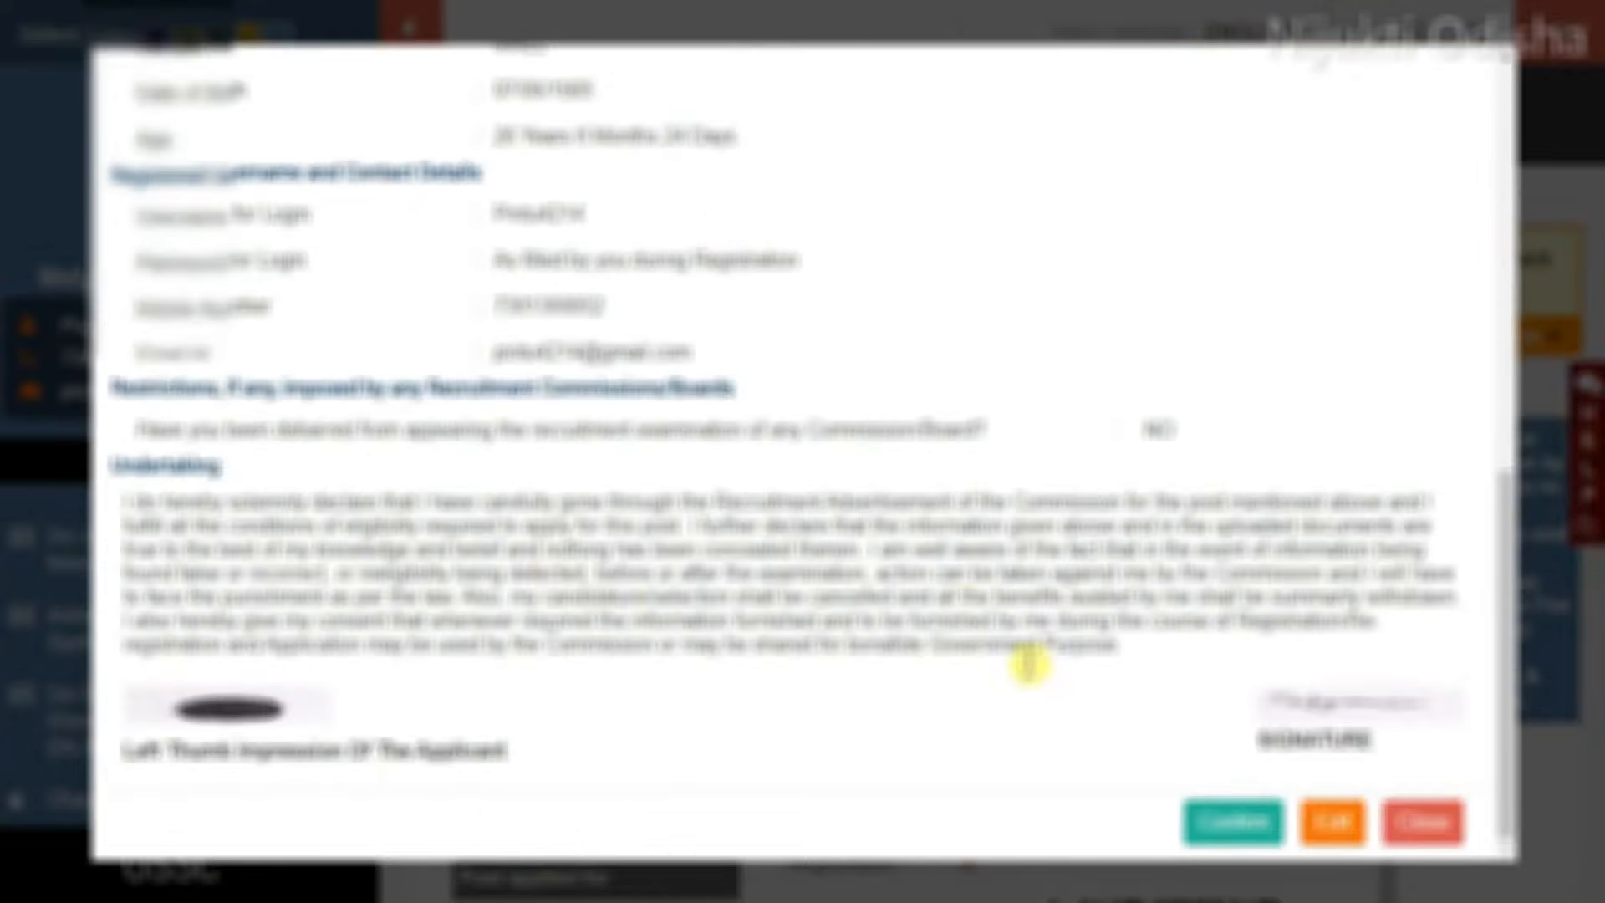
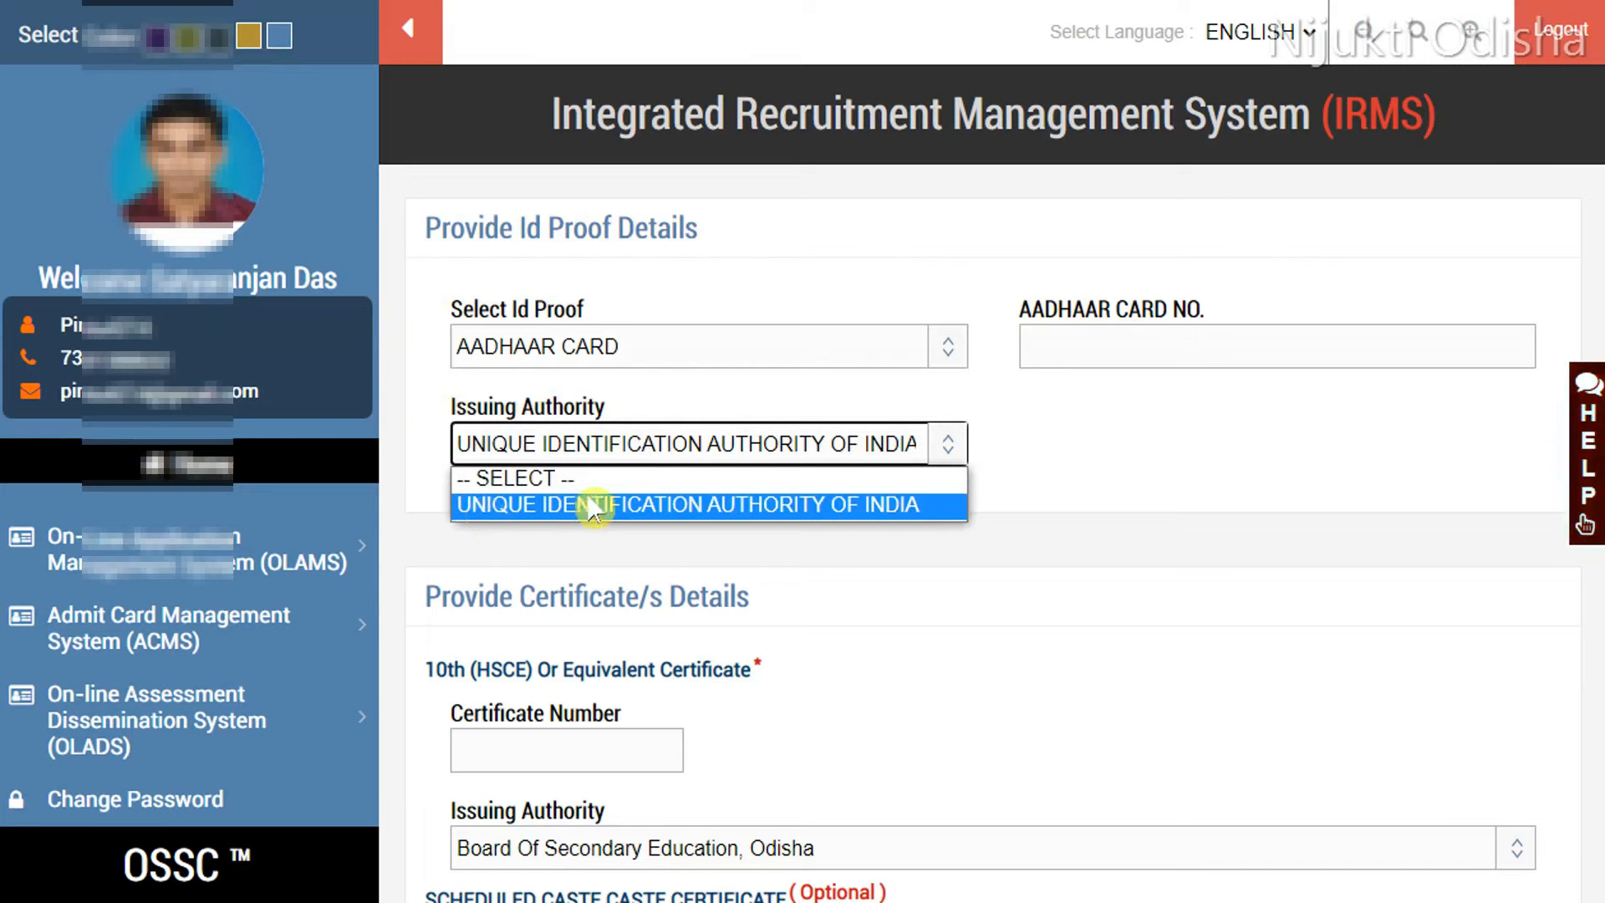
# Step: Select UNIQUE IDENTIFICATION AUTHORITY OF INDIA as the Aadhaar card's issuing authority and Board Of Secondary Education, Odisha for the 10th certificate
pyautogui.click(841, 507)
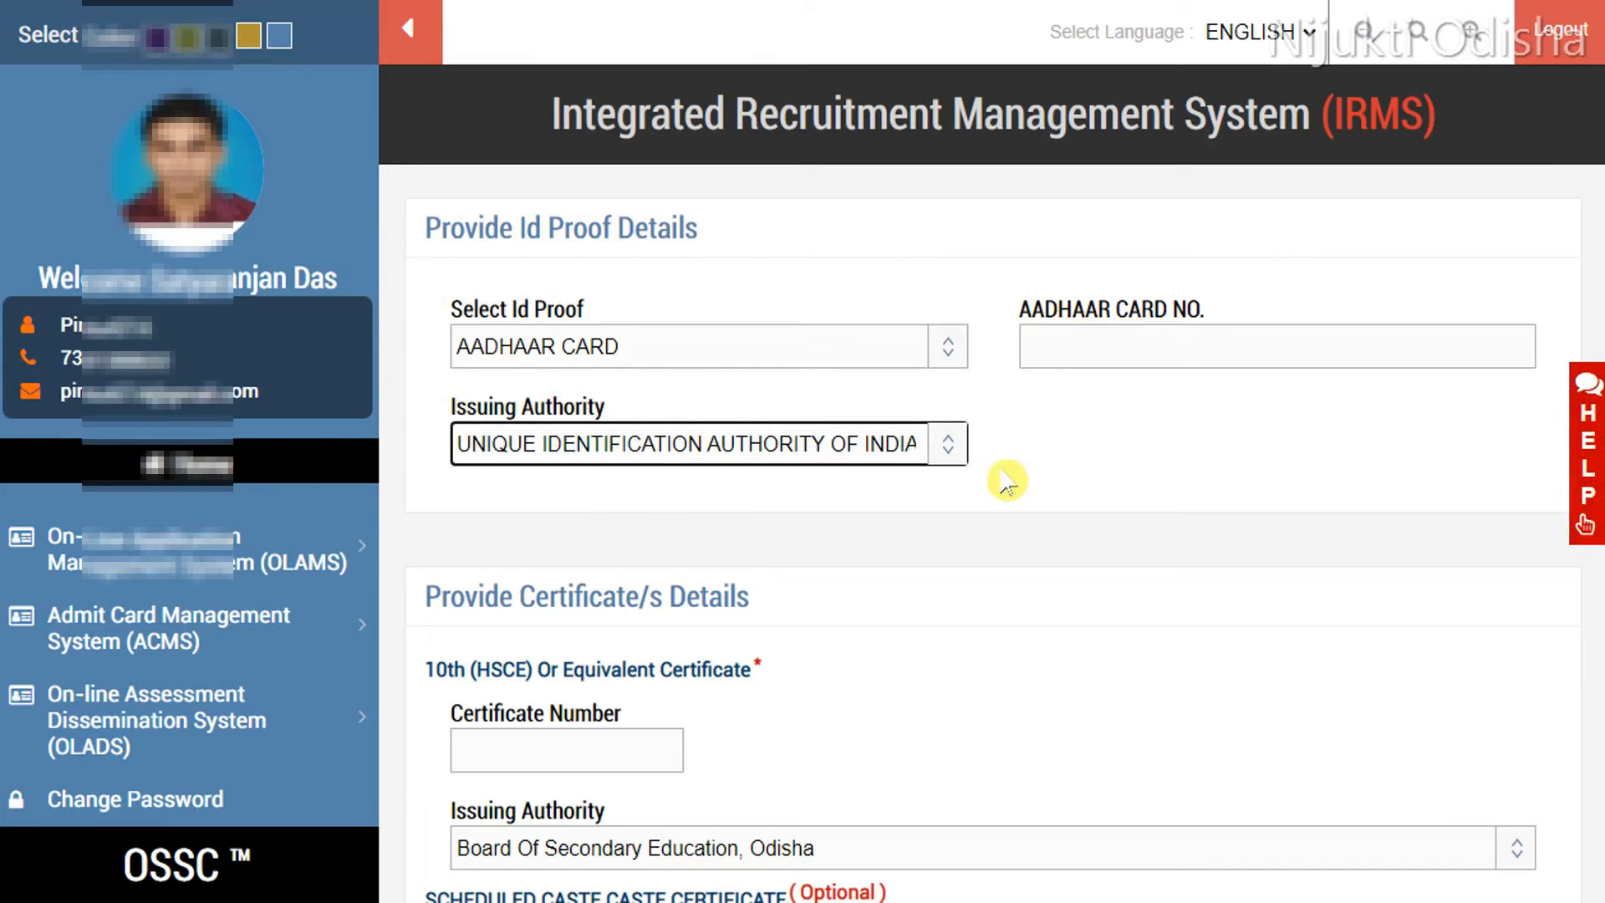
pyautogui.scroll(-5, 1007, 480)
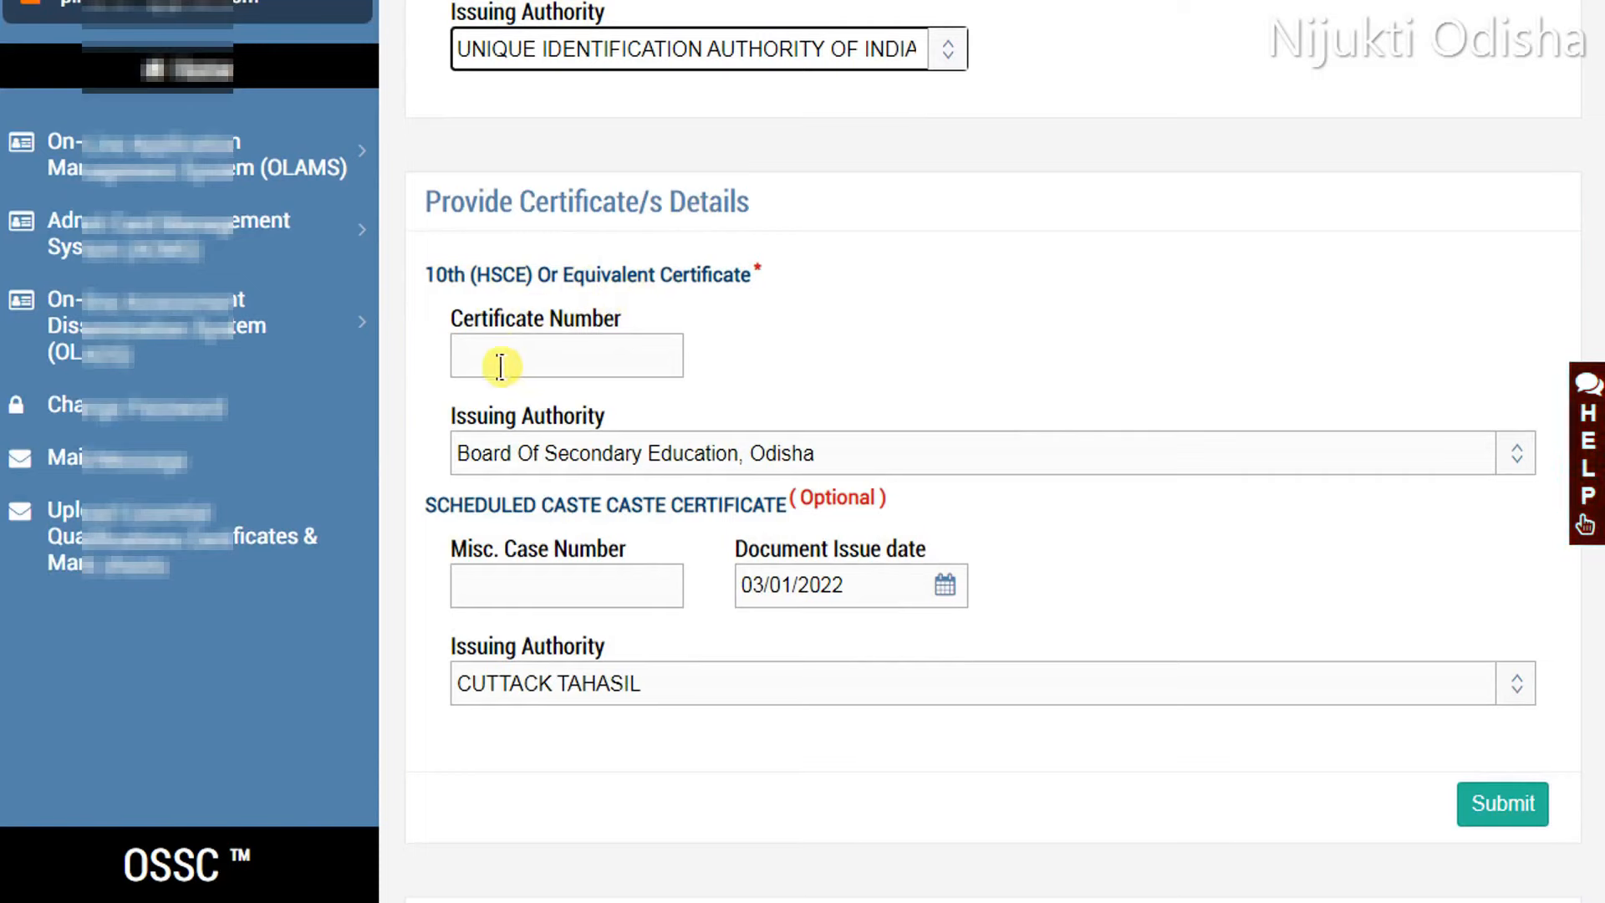
pyautogui.click(509, 472)
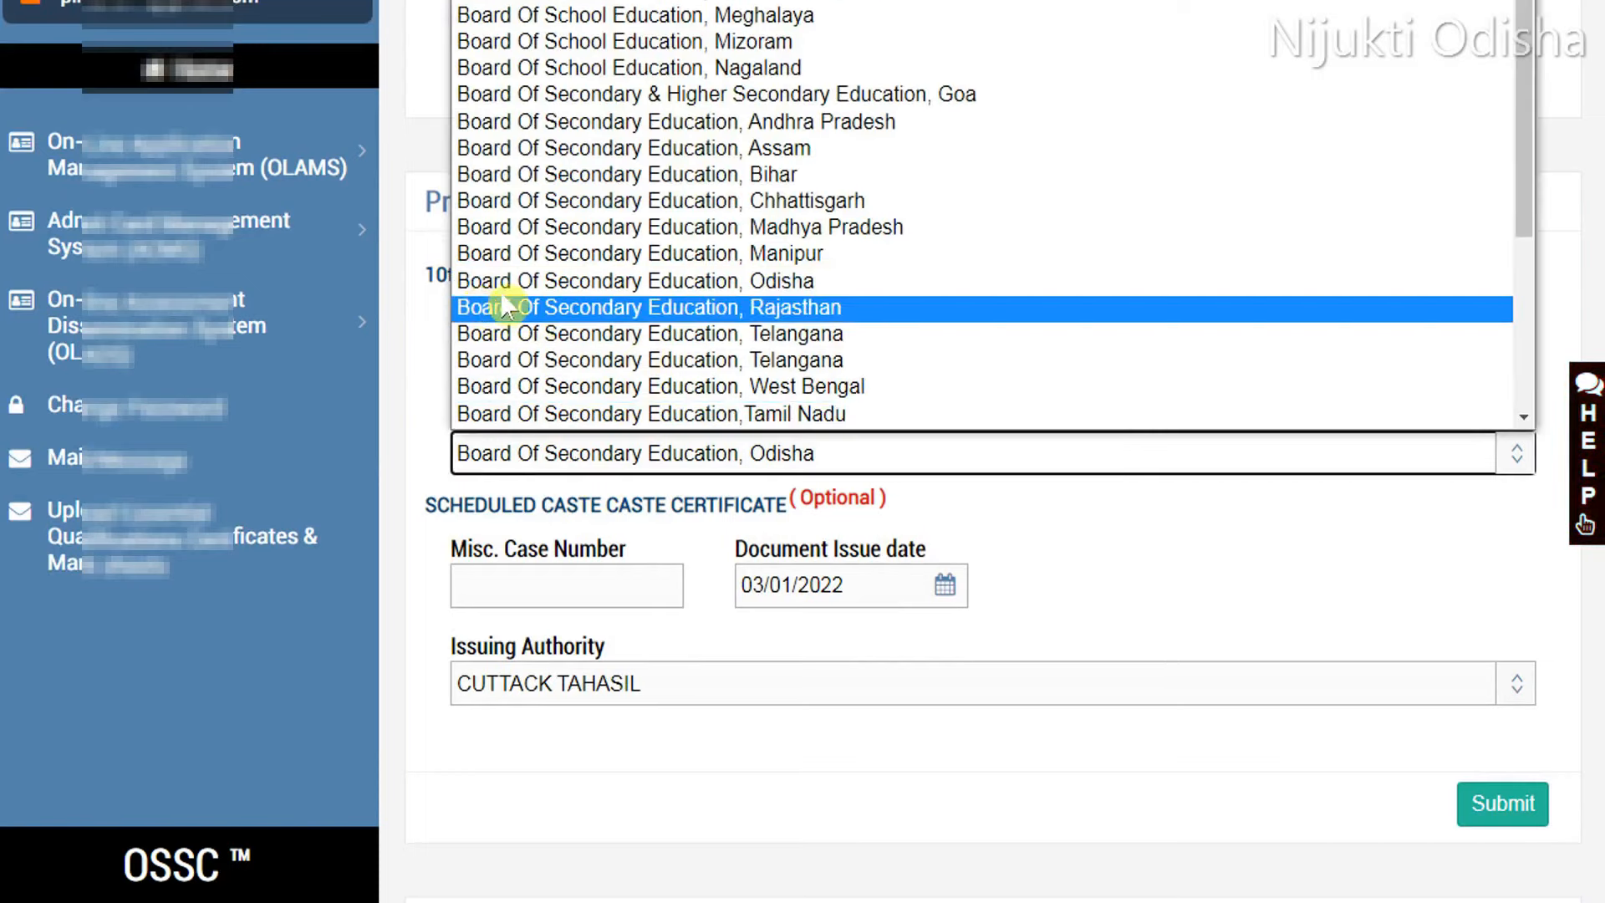
pyautogui.click(747, 289)
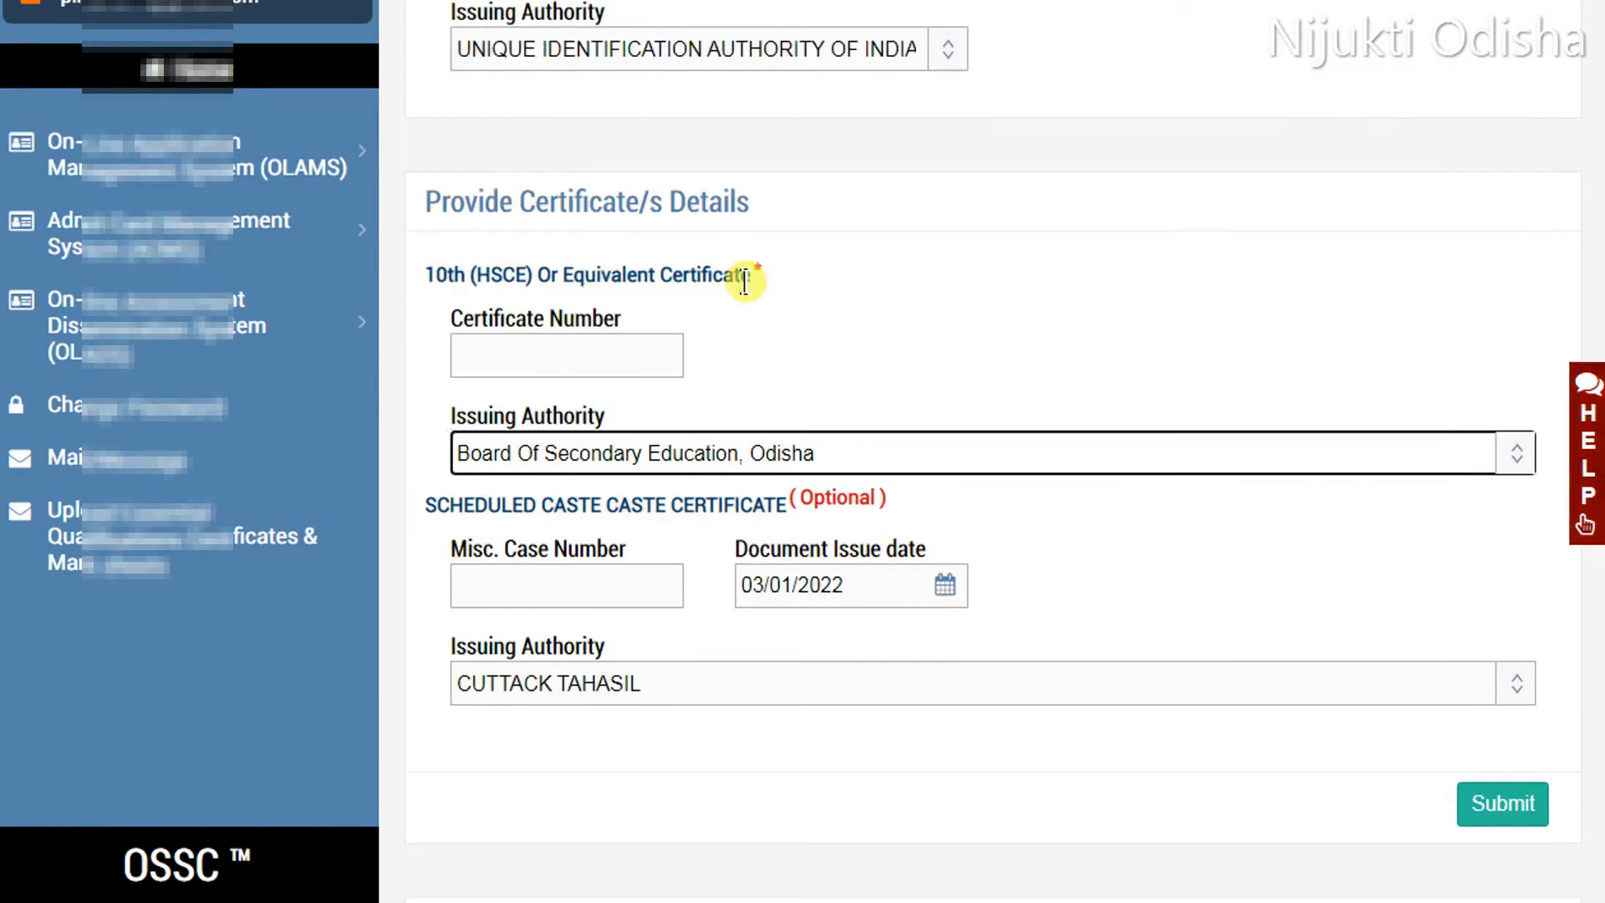
pyautogui.click(619, 458)
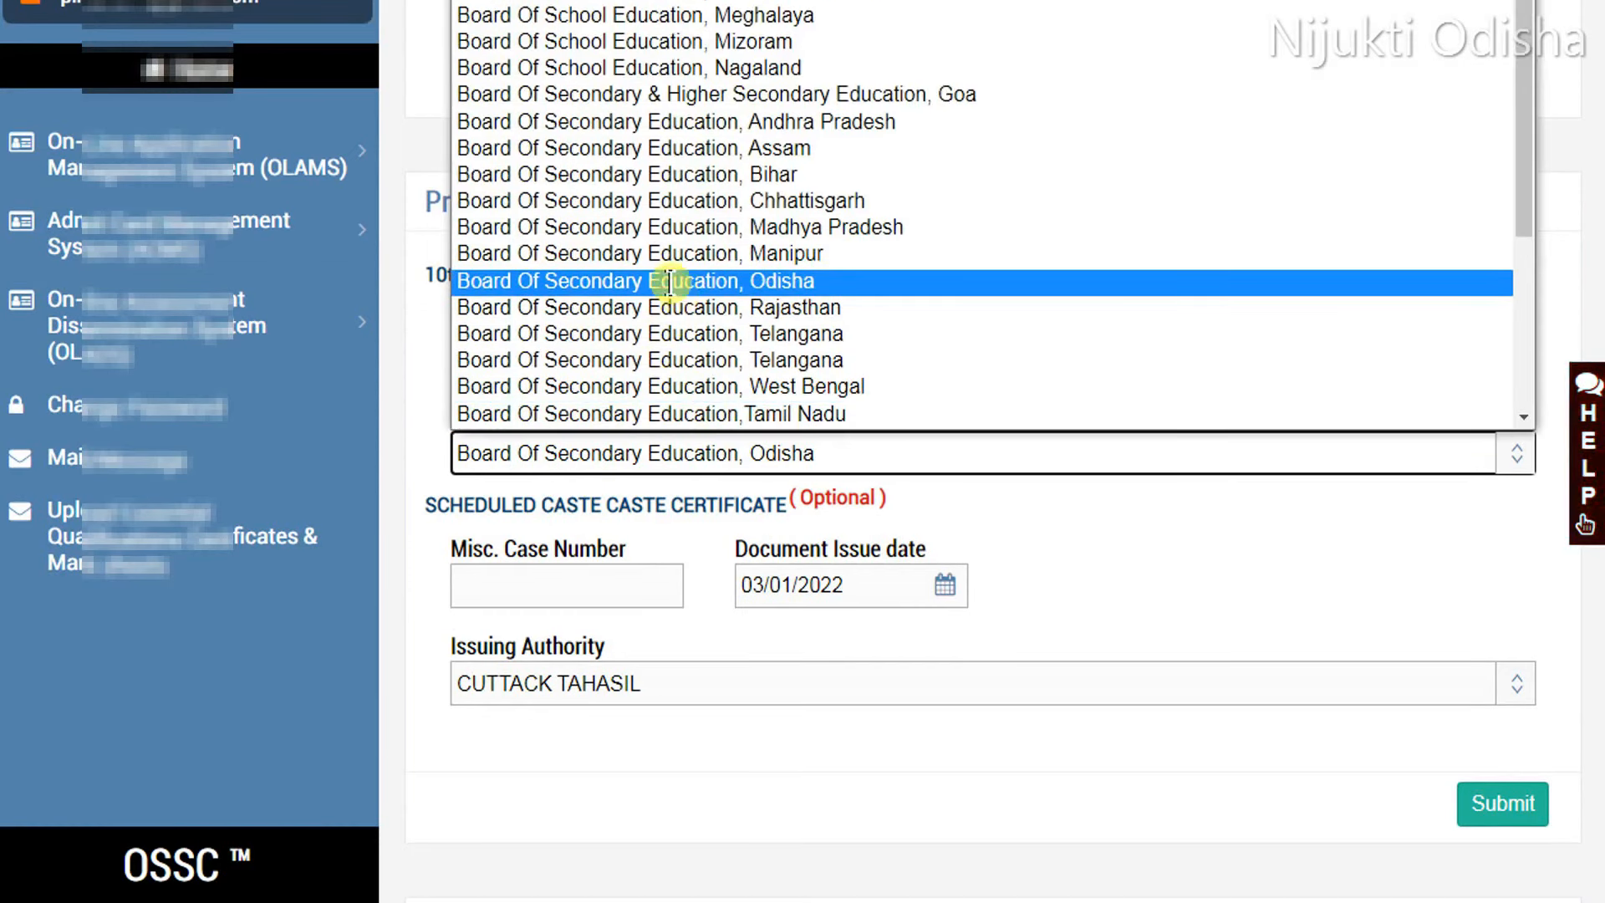
pyautogui.click(665, 282)
# Step: Check the caste certificate's document issue date and select CUTTACK TAHASIL as its issuing authority
pyautogui.scroll(-2, 565, 518)
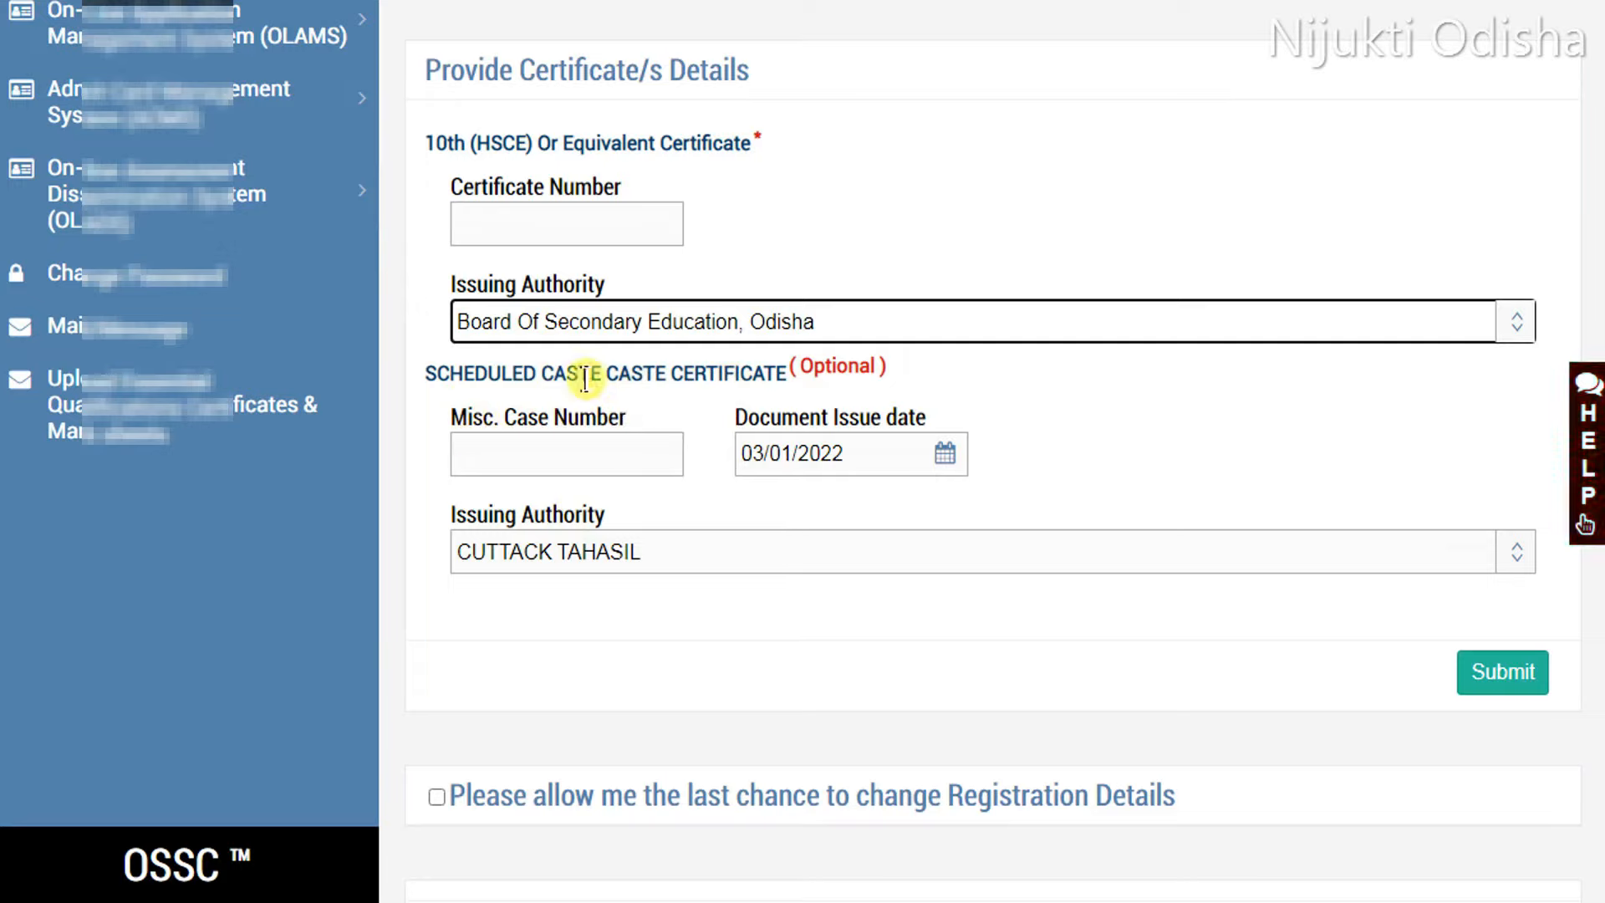
pyautogui.click(846, 457)
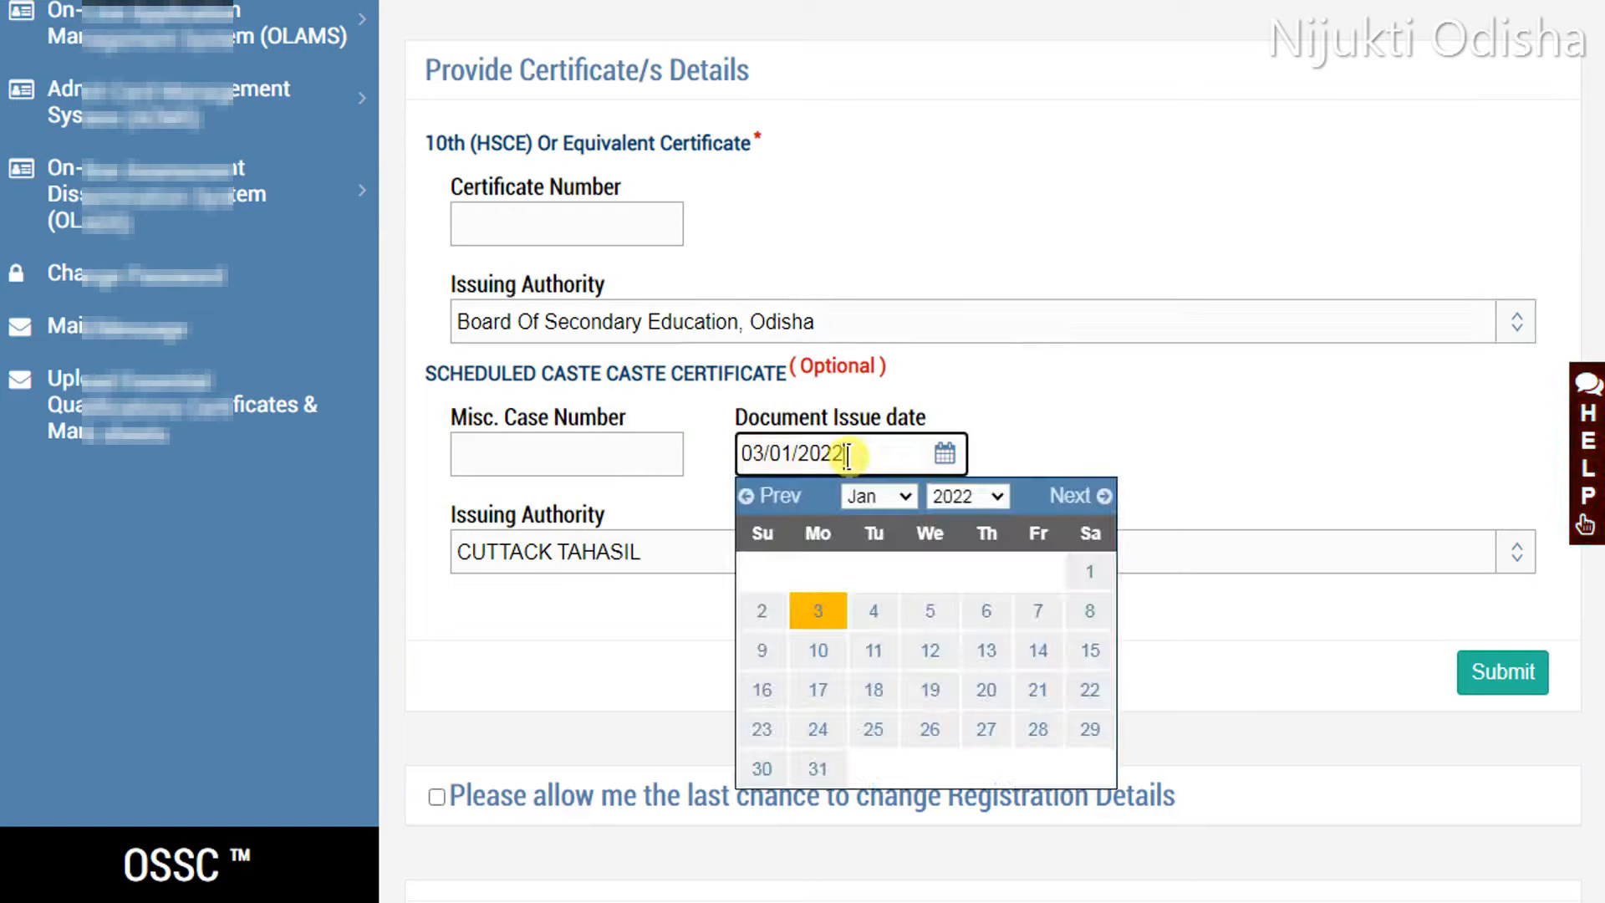
pyautogui.click(1077, 450)
pyautogui.click(732, 568)
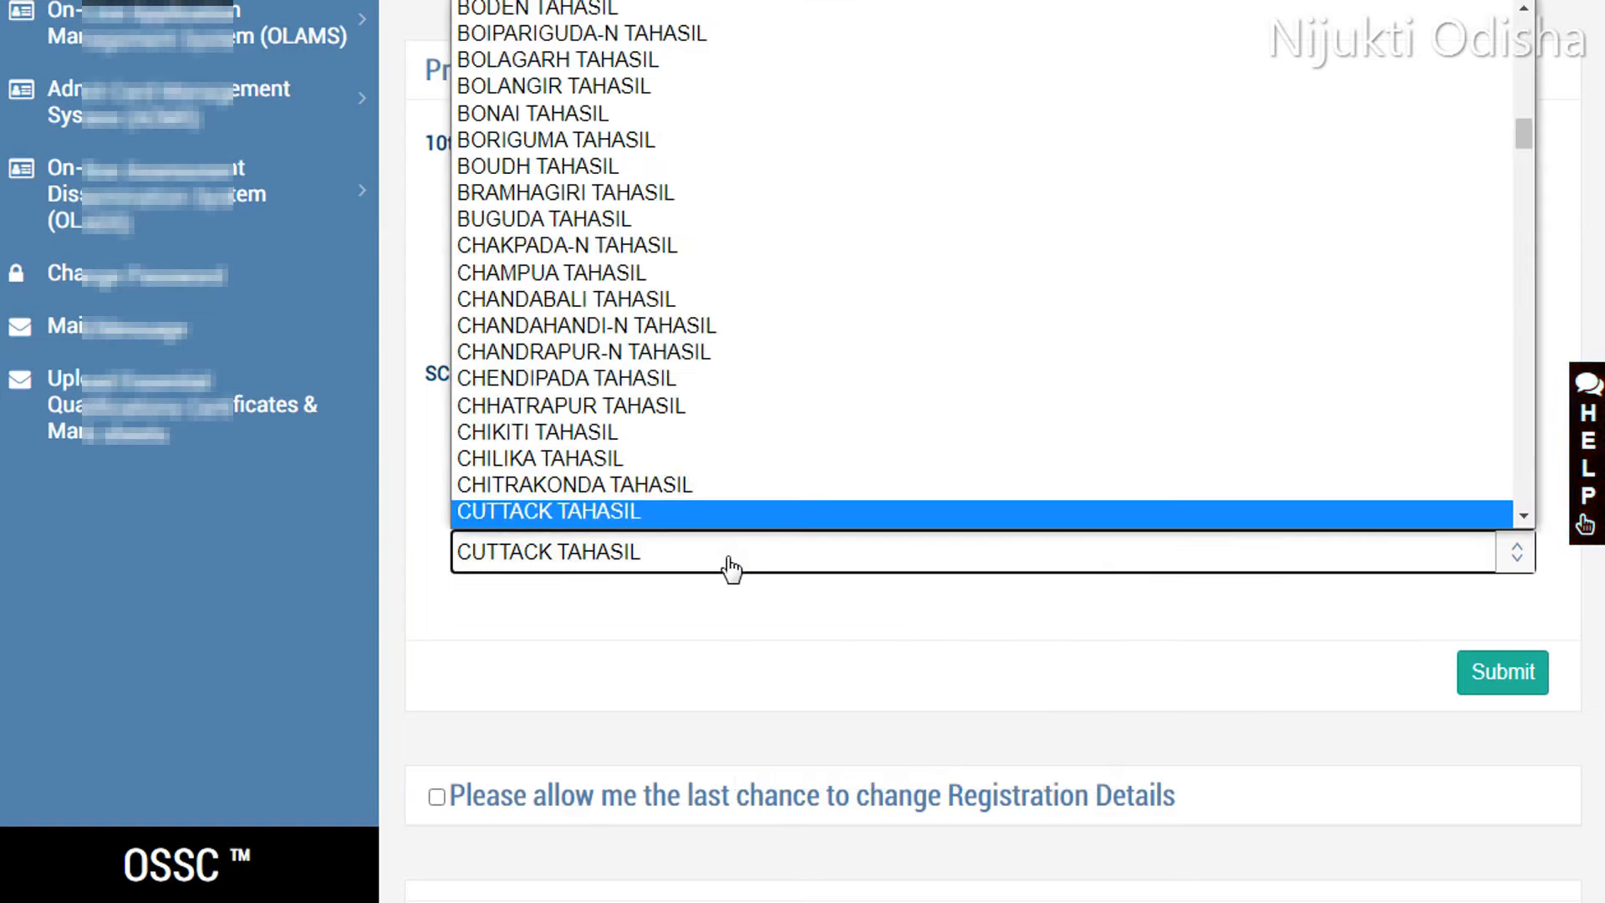
pyautogui.click(564, 513)
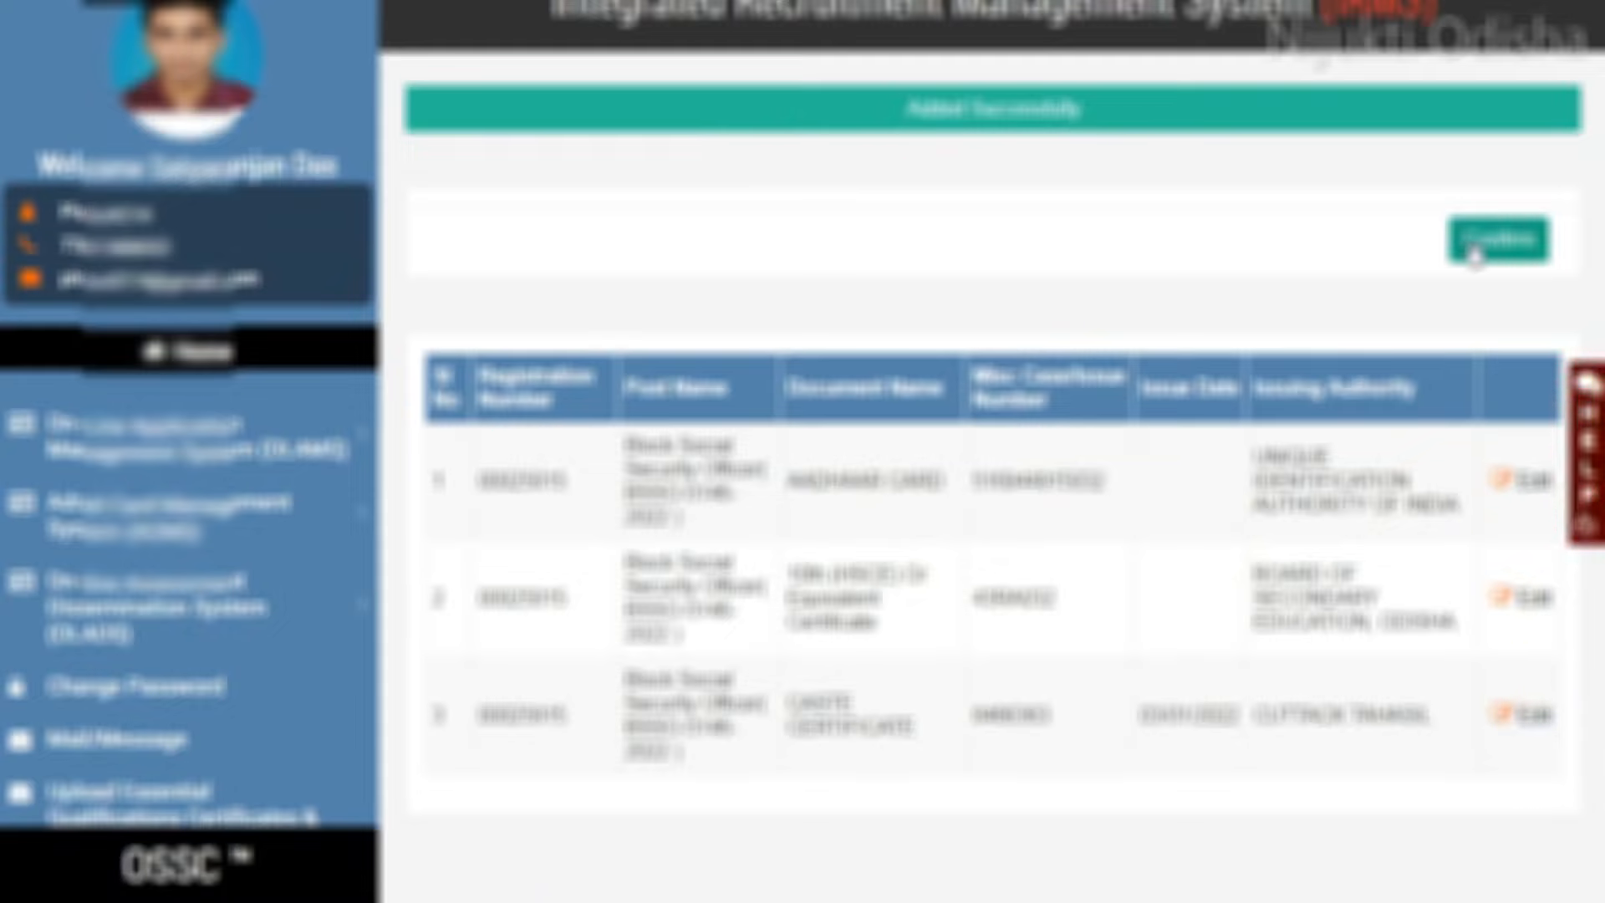
# Step: Confirm the entered document details and start the application for the Block Social Security Officer post
pyautogui.click(1502, 248)
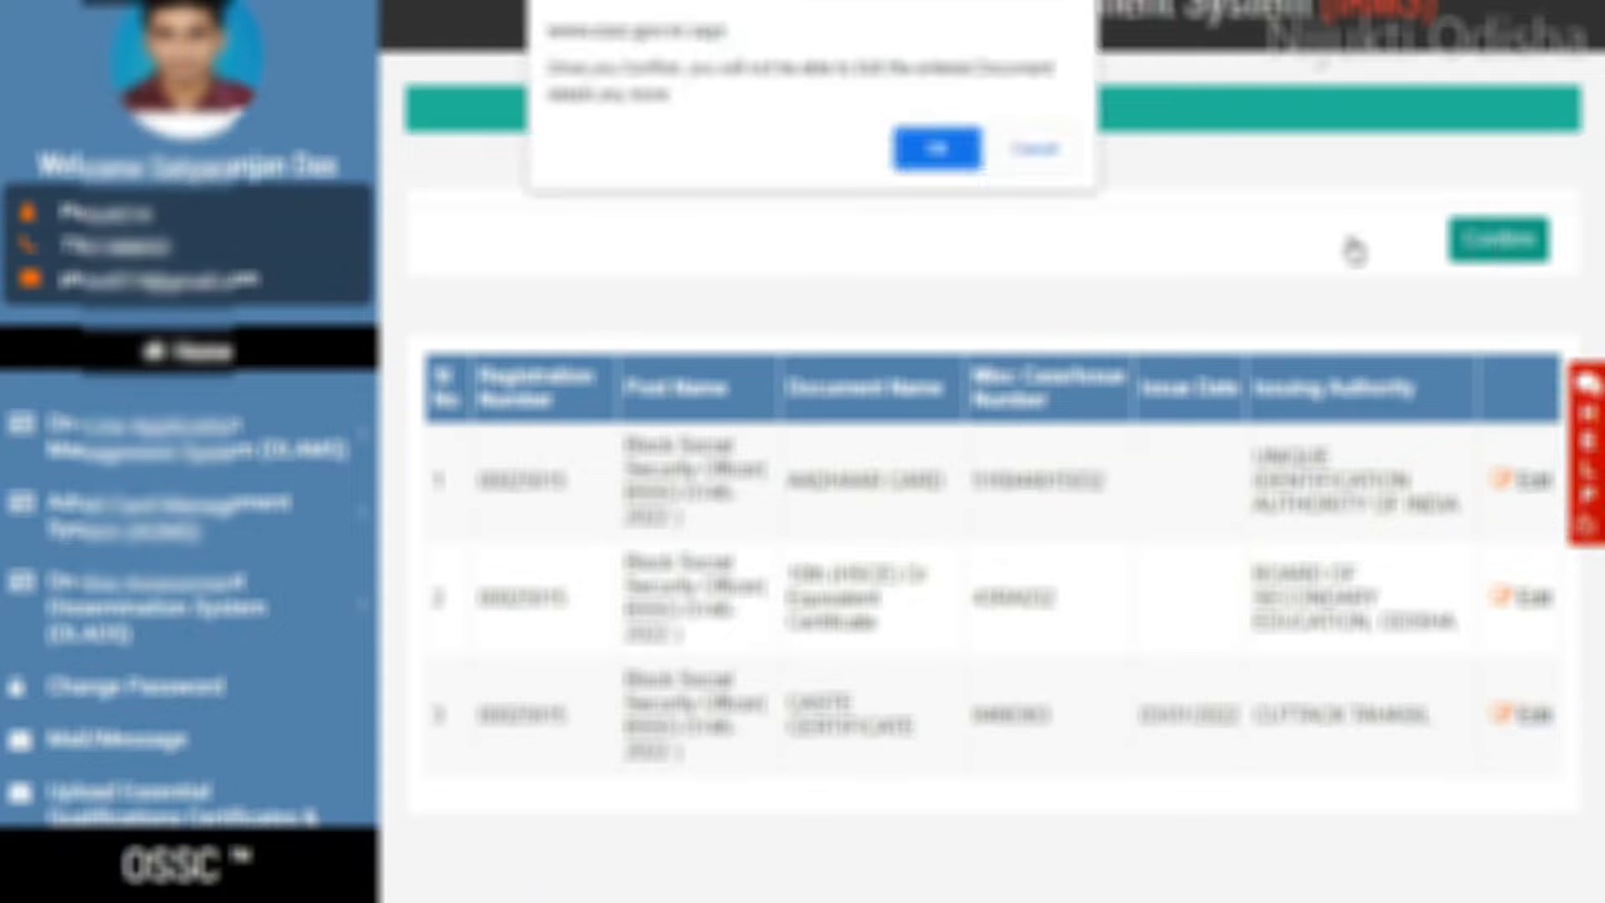
pyautogui.click(913, 155)
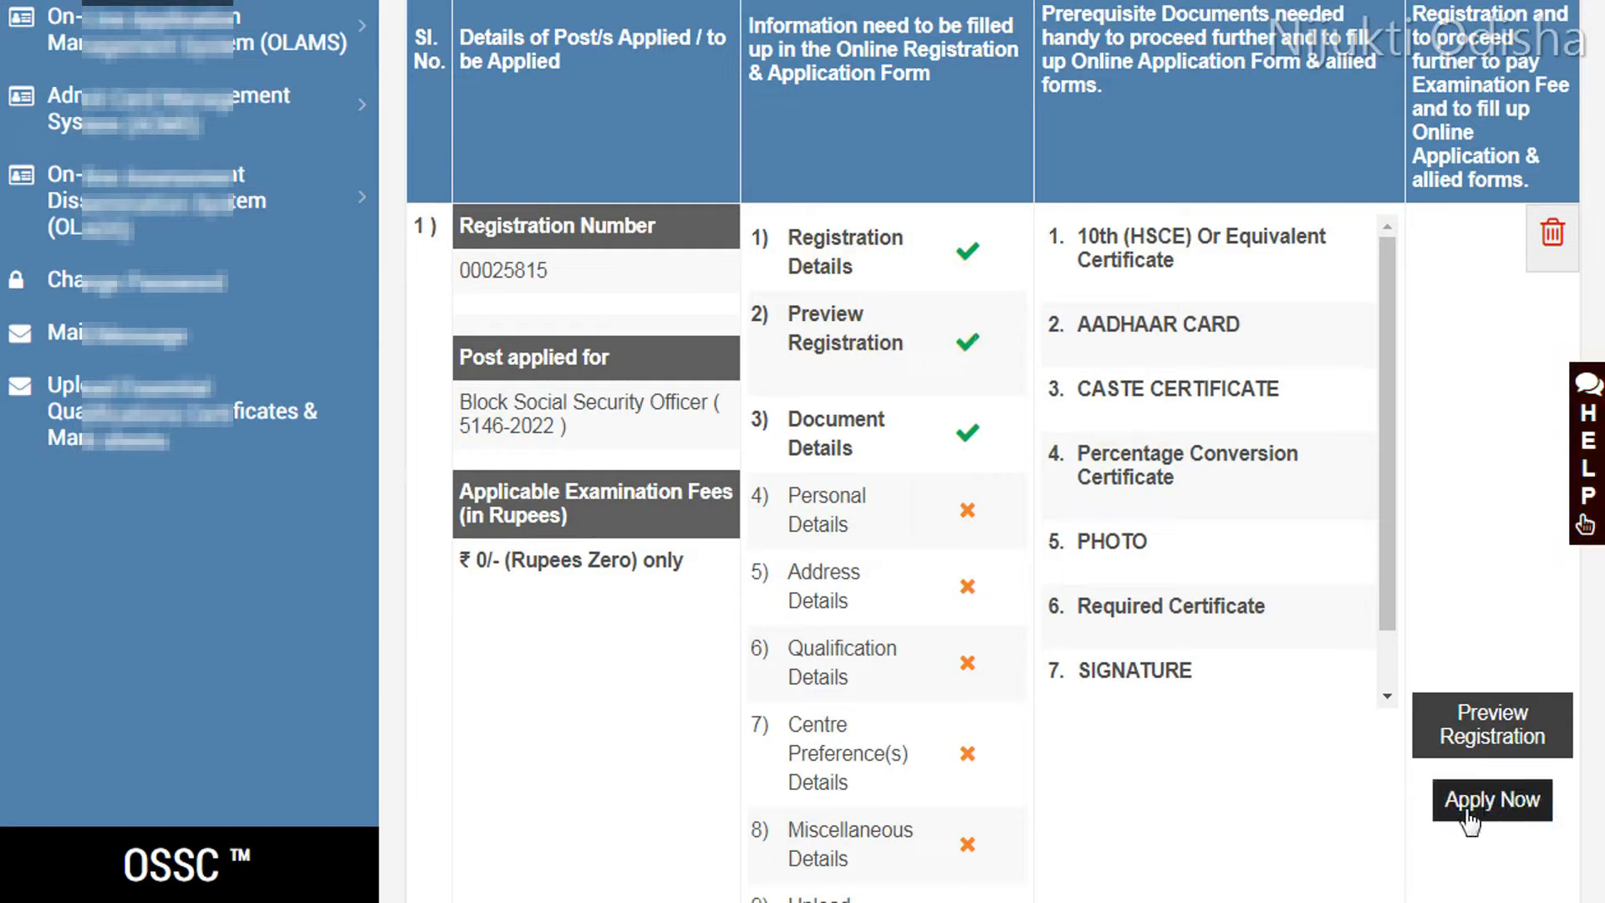
pyautogui.click(1504, 805)
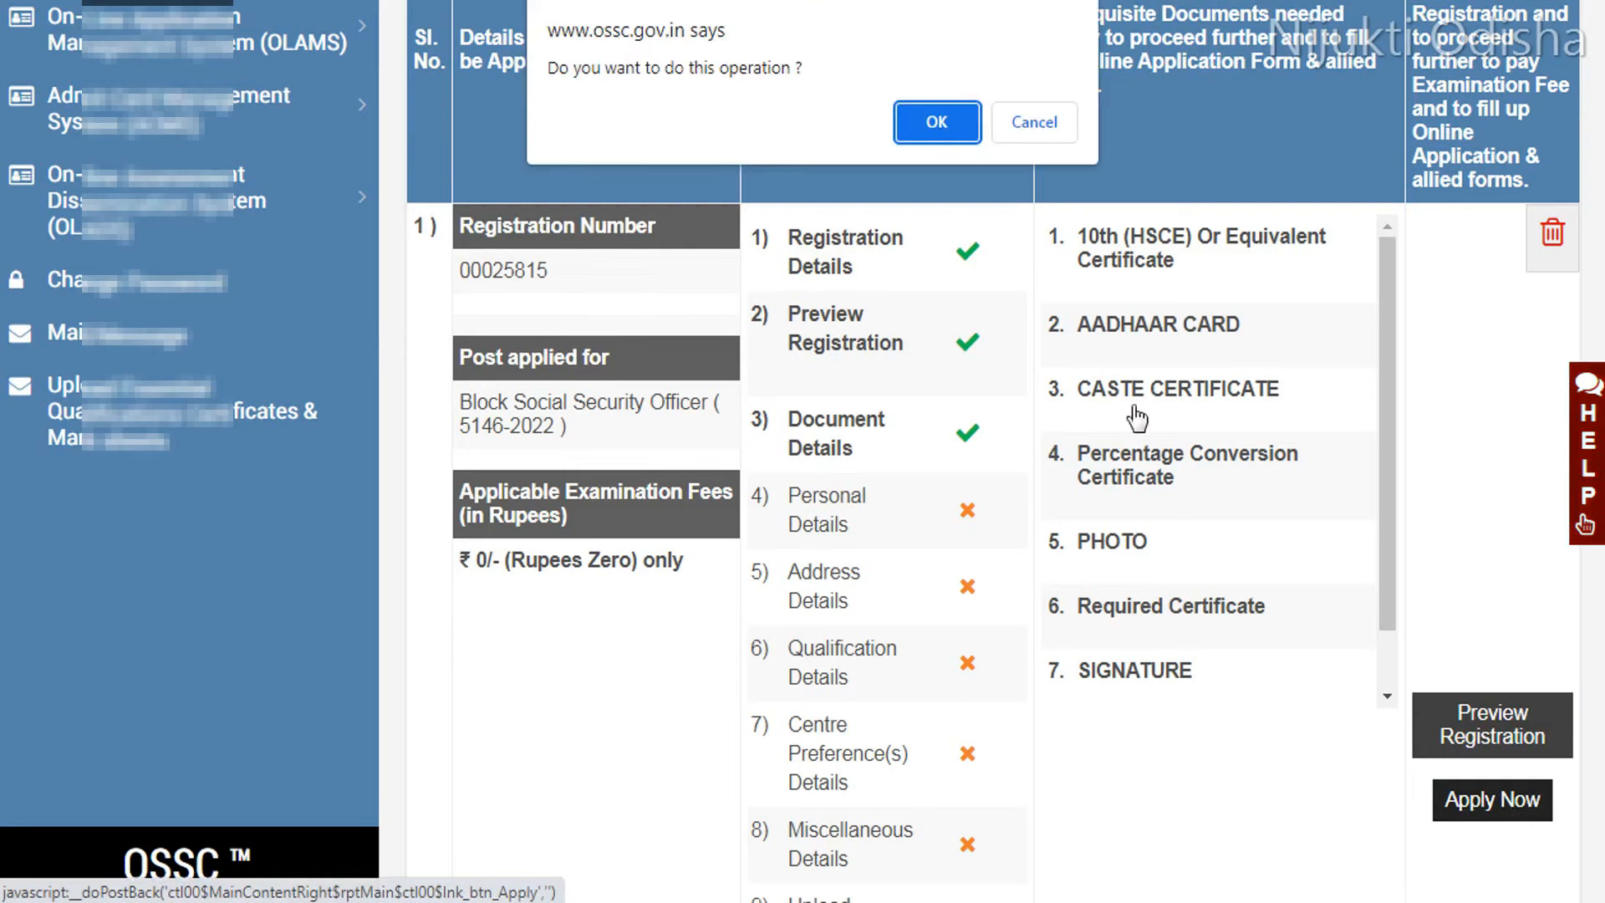
pyautogui.click(937, 125)
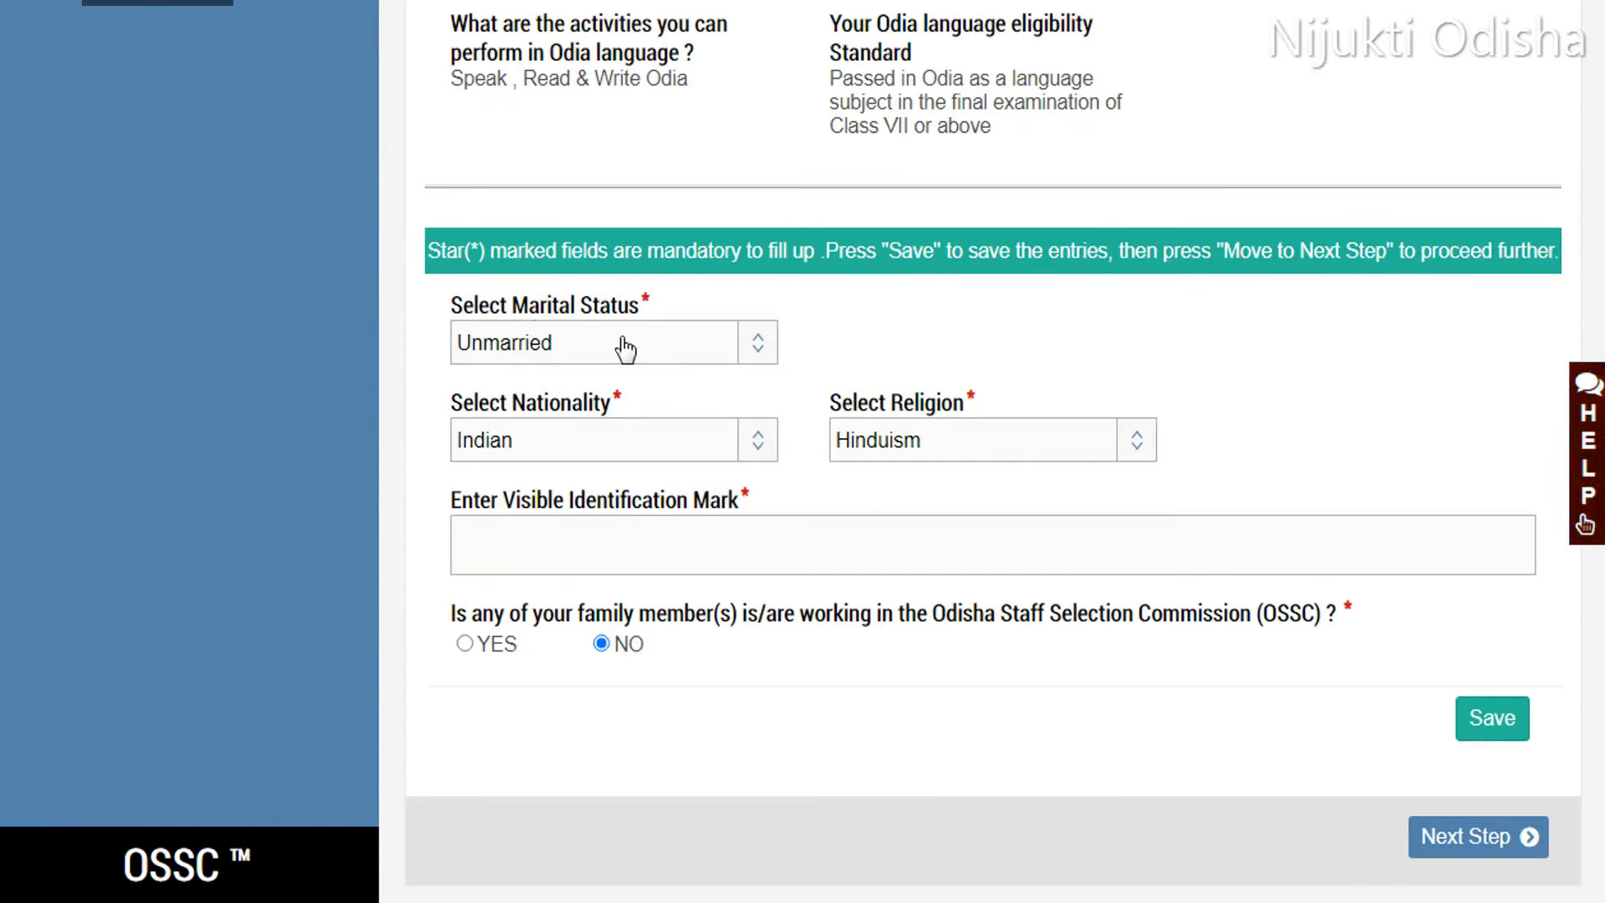
# Step: Set the applicant's marital status to Unmarried and nationality to Indian in the personal details
pyautogui.click(719, 357)
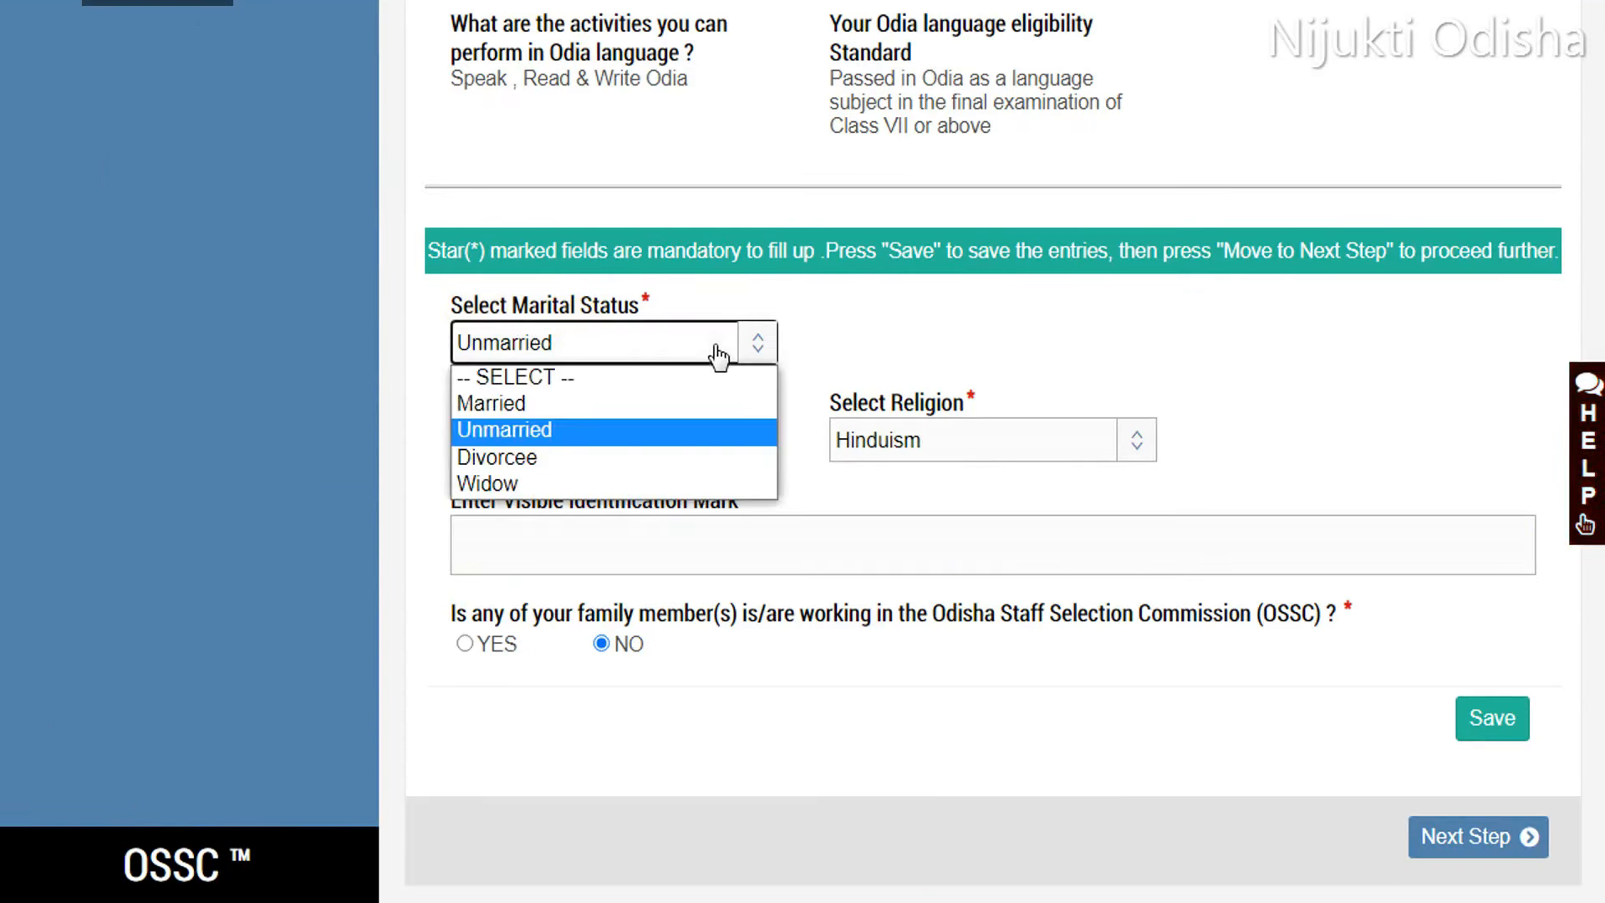
pyautogui.click(530, 431)
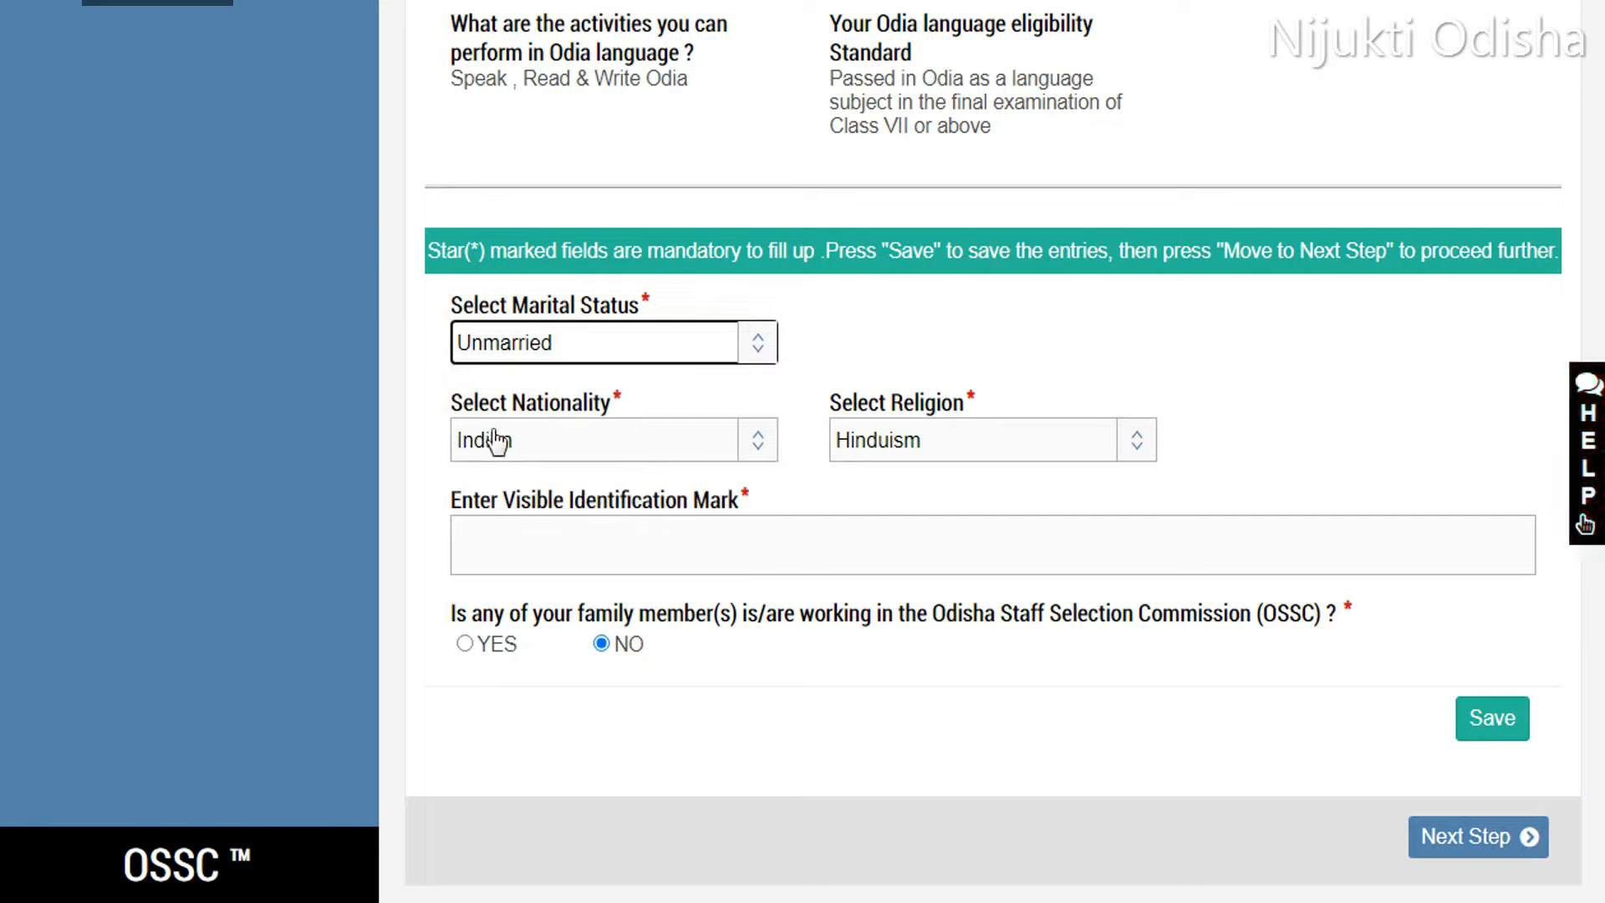
pyautogui.click(616, 444)
pyautogui.click(511, 504)
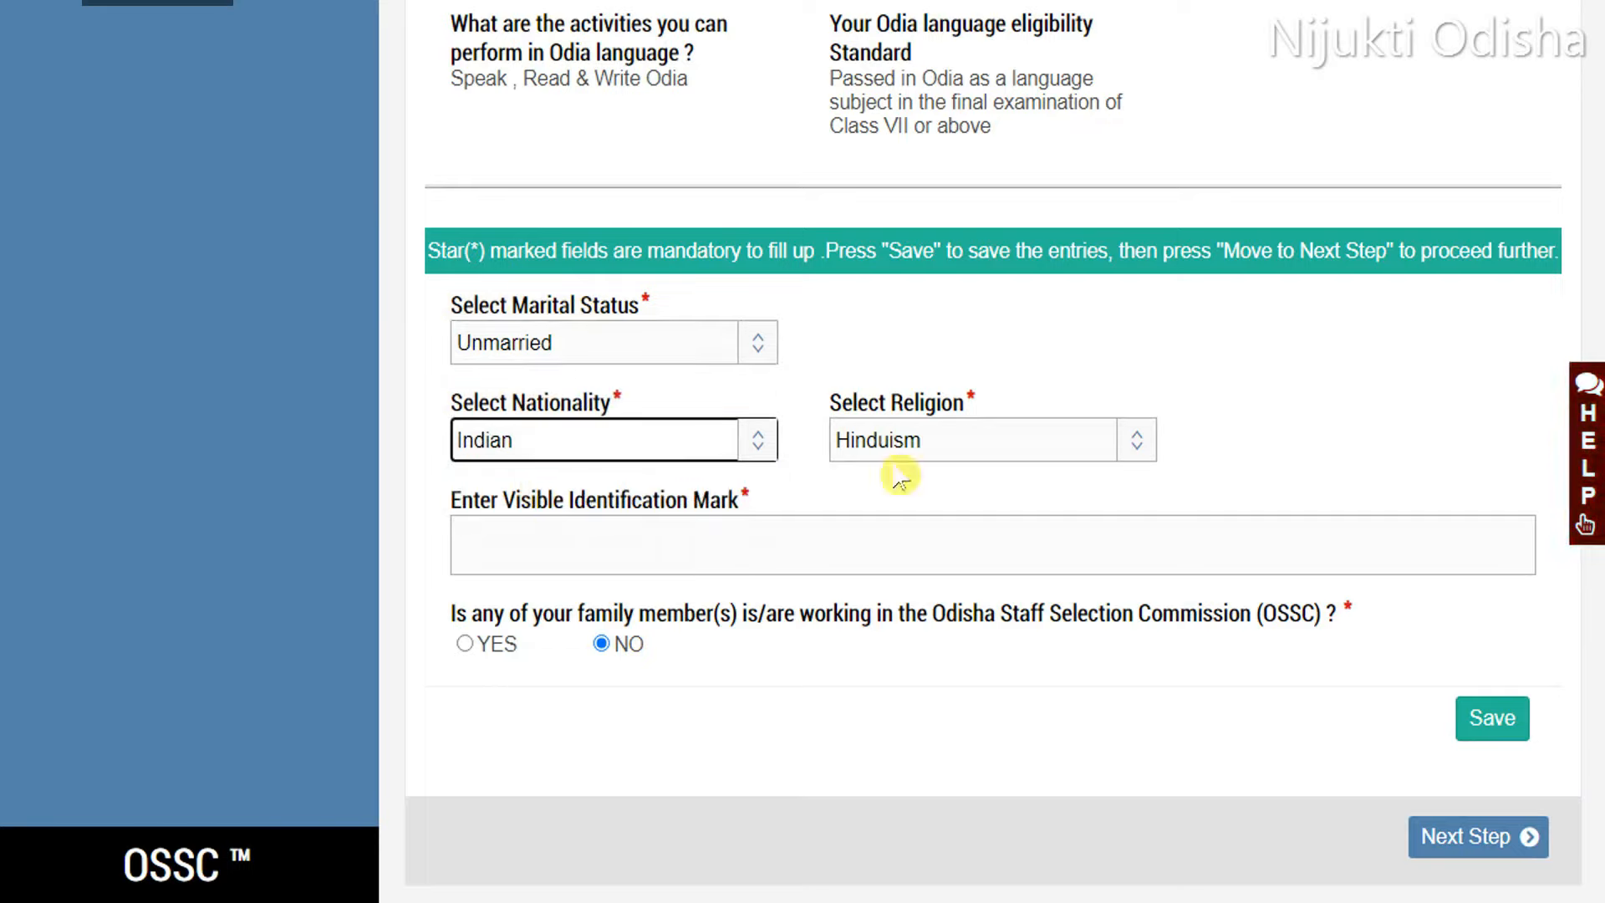
# Step: Select Hinduism as the applicant's religion and save the personal details
pyautogui.click(891, 451)
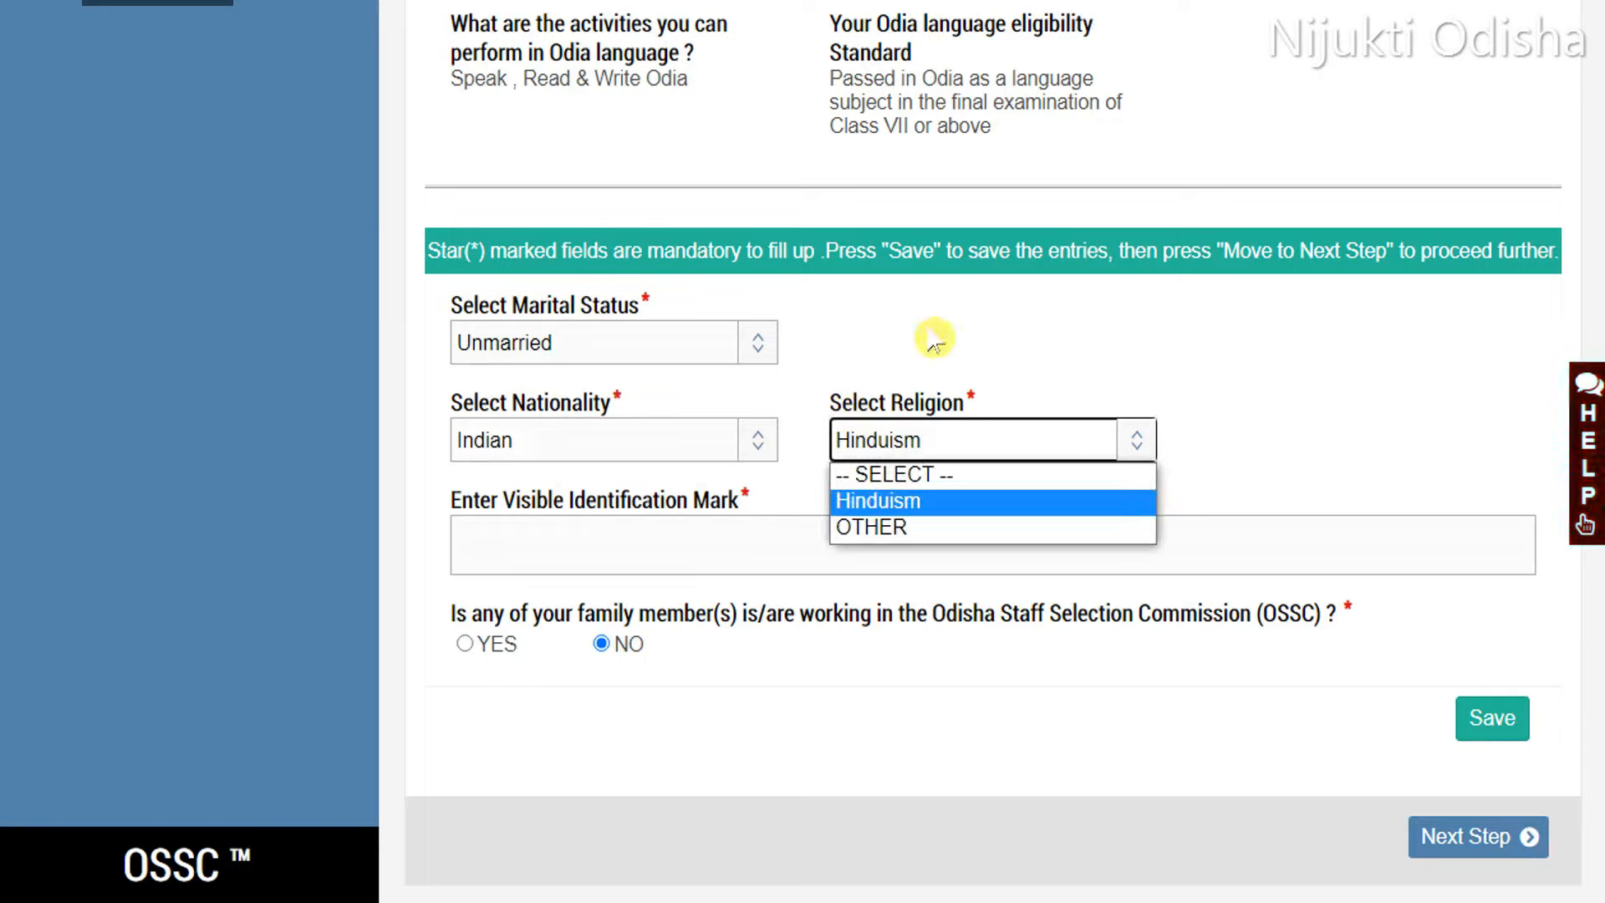
pyautogui.click(934, 339)
pyautogui.click(921, 443)
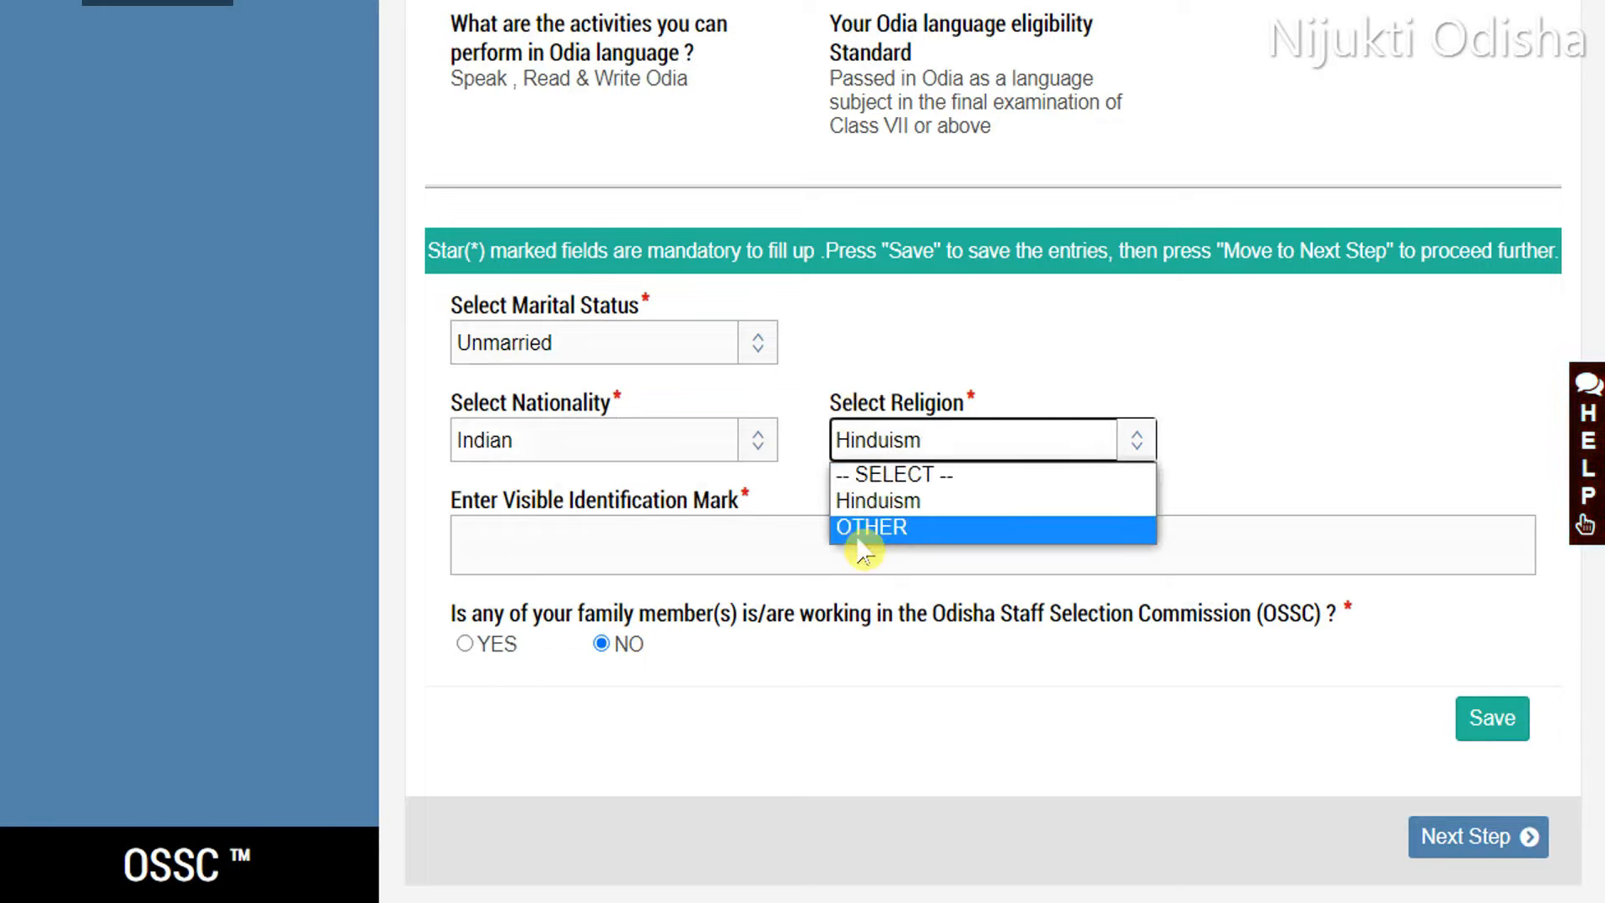
pyautogui.click(882, 501)
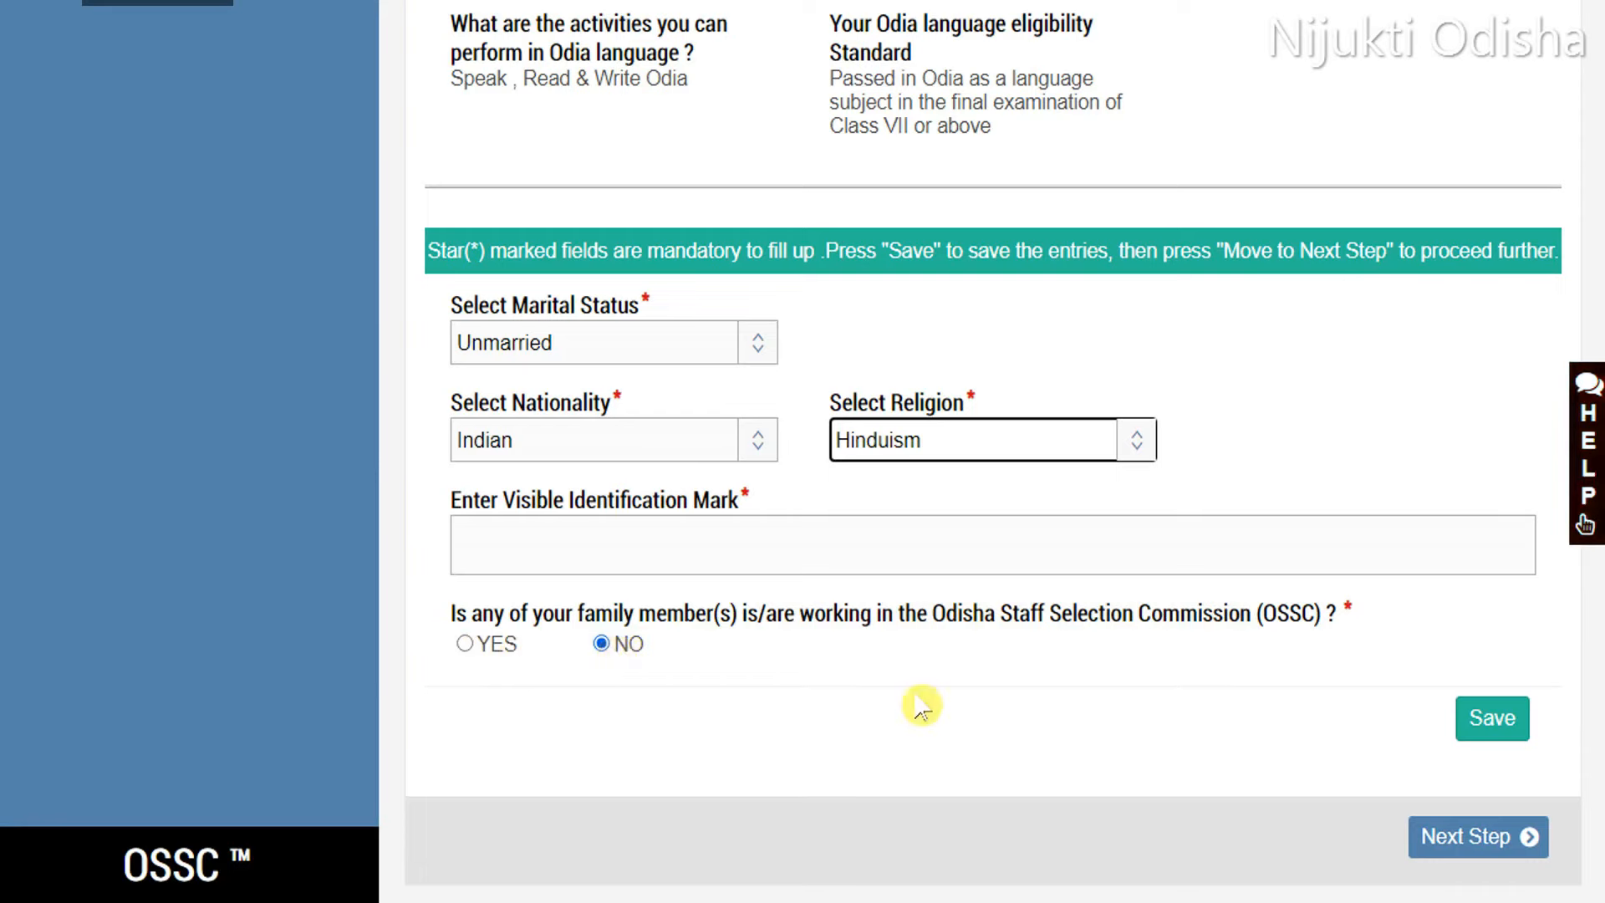
pyautogui.click(1500, 727)
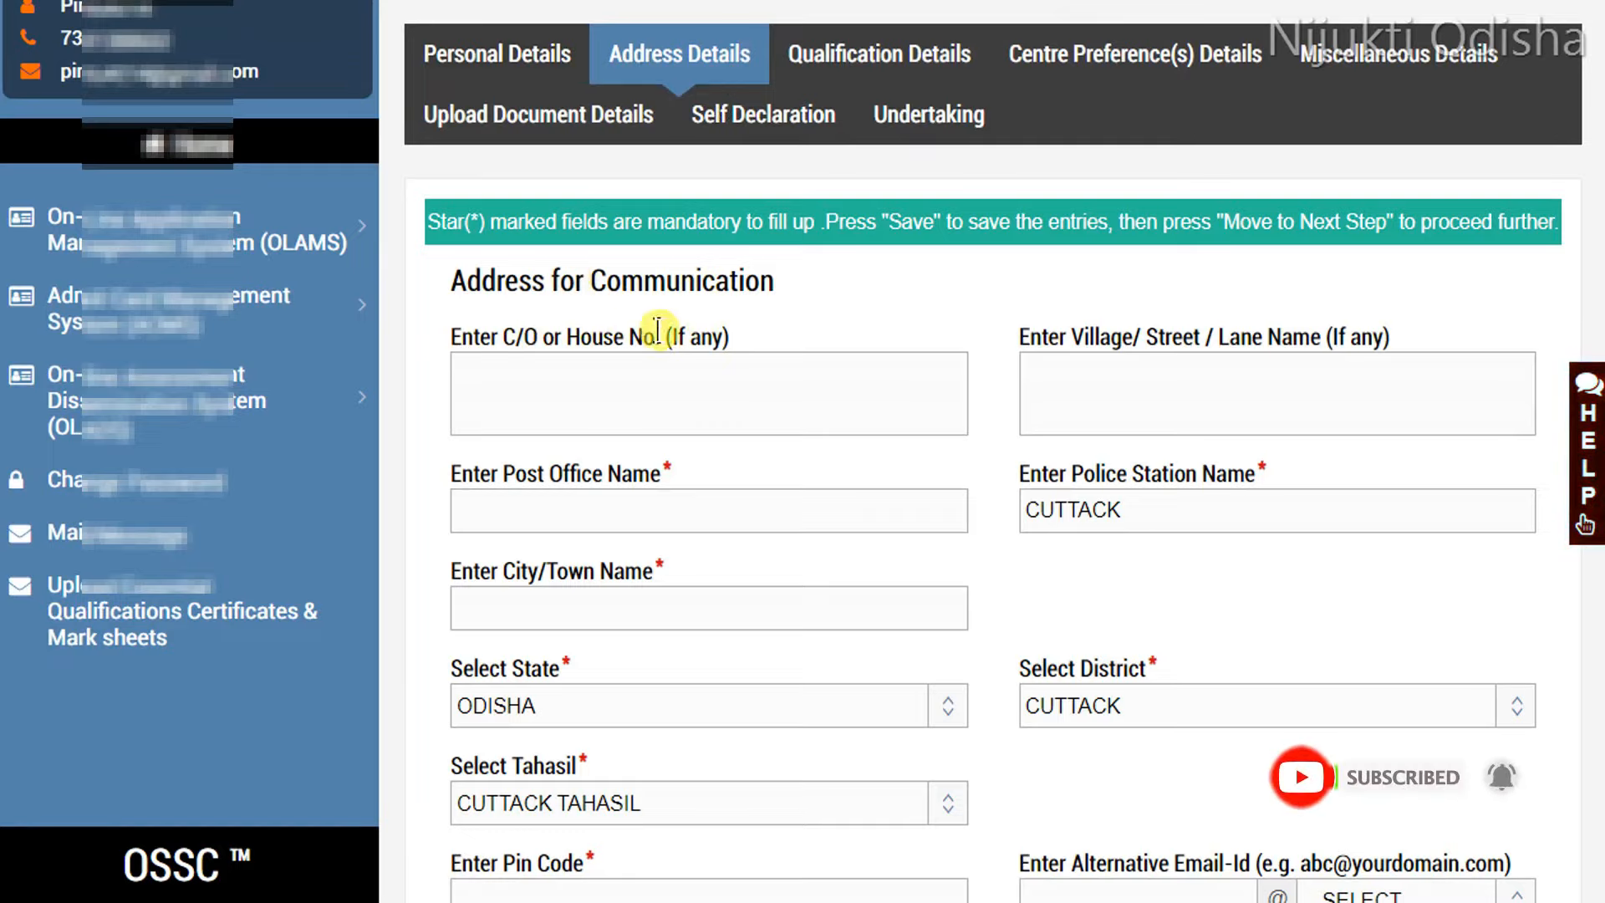
# Step: Select the applicant's district in the address for communication and check the police station and tahasil entries
pyautogui.scroll(-2, 485, 334)
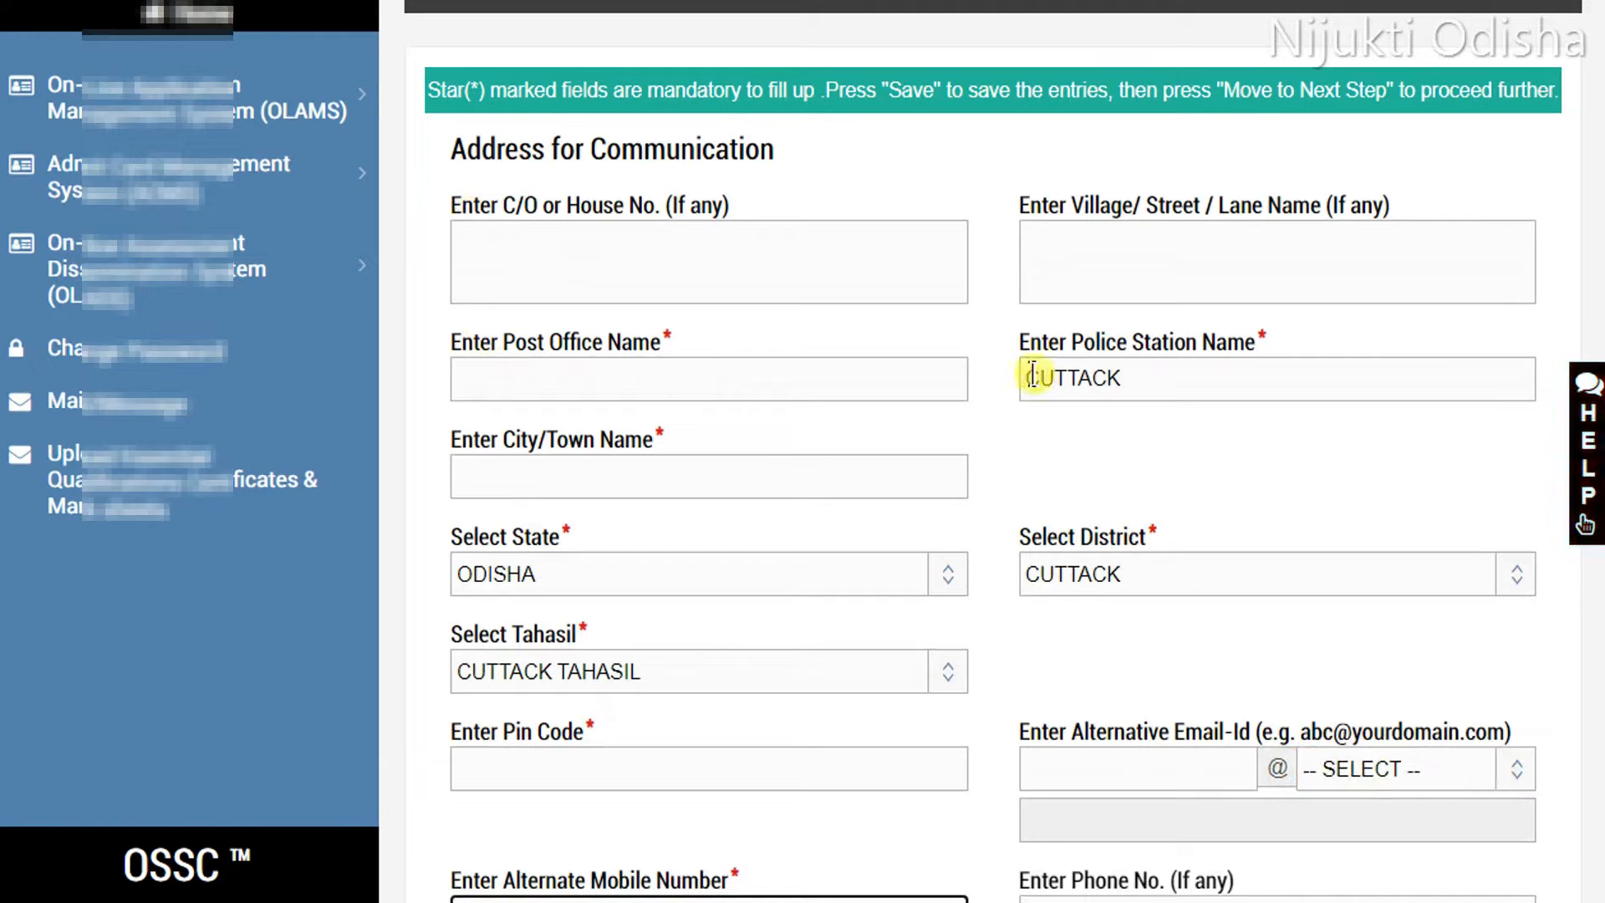
pyautogui.click(1172, 381)
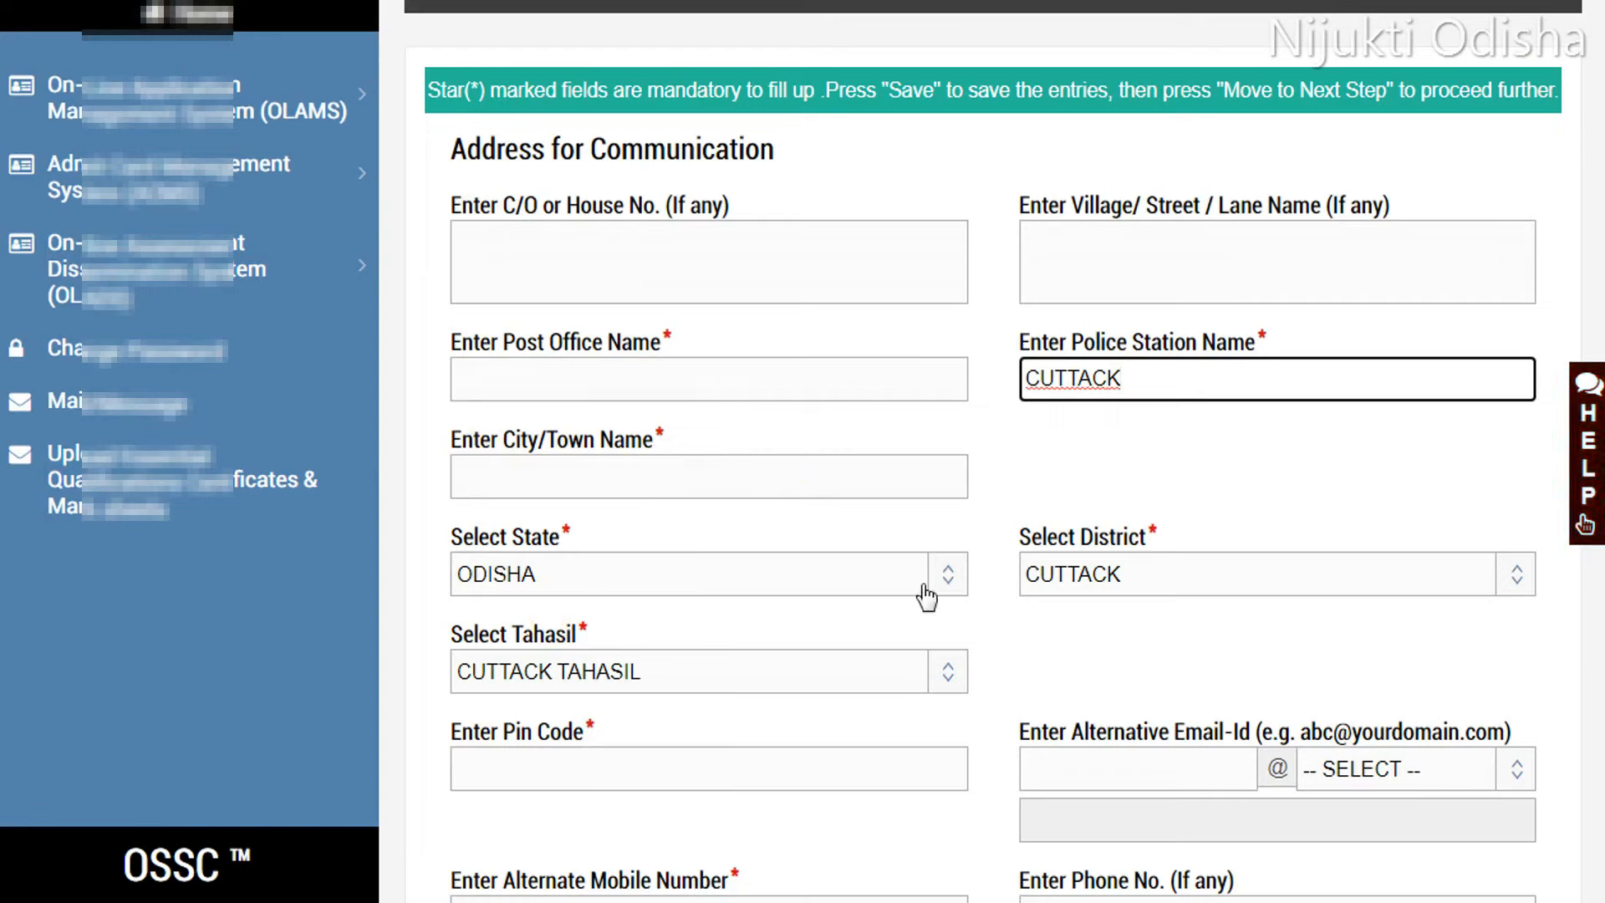
pyautogui.click(1132, 589)
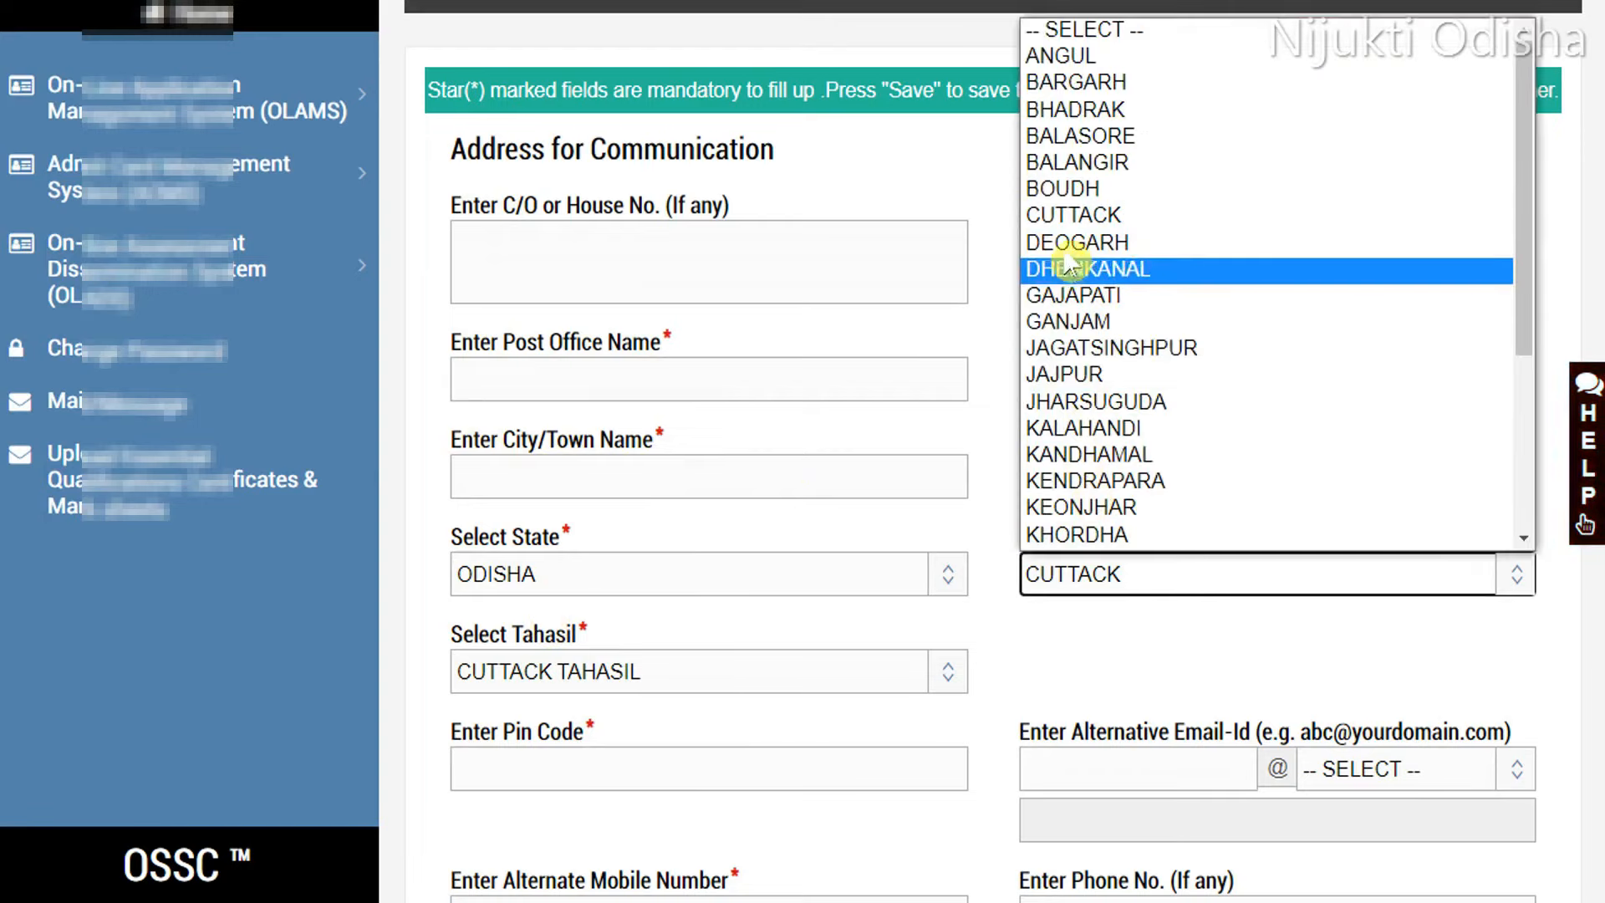
pyautogui.click(1068, 219)
pyautogui.scroll(-3, 472, 489)
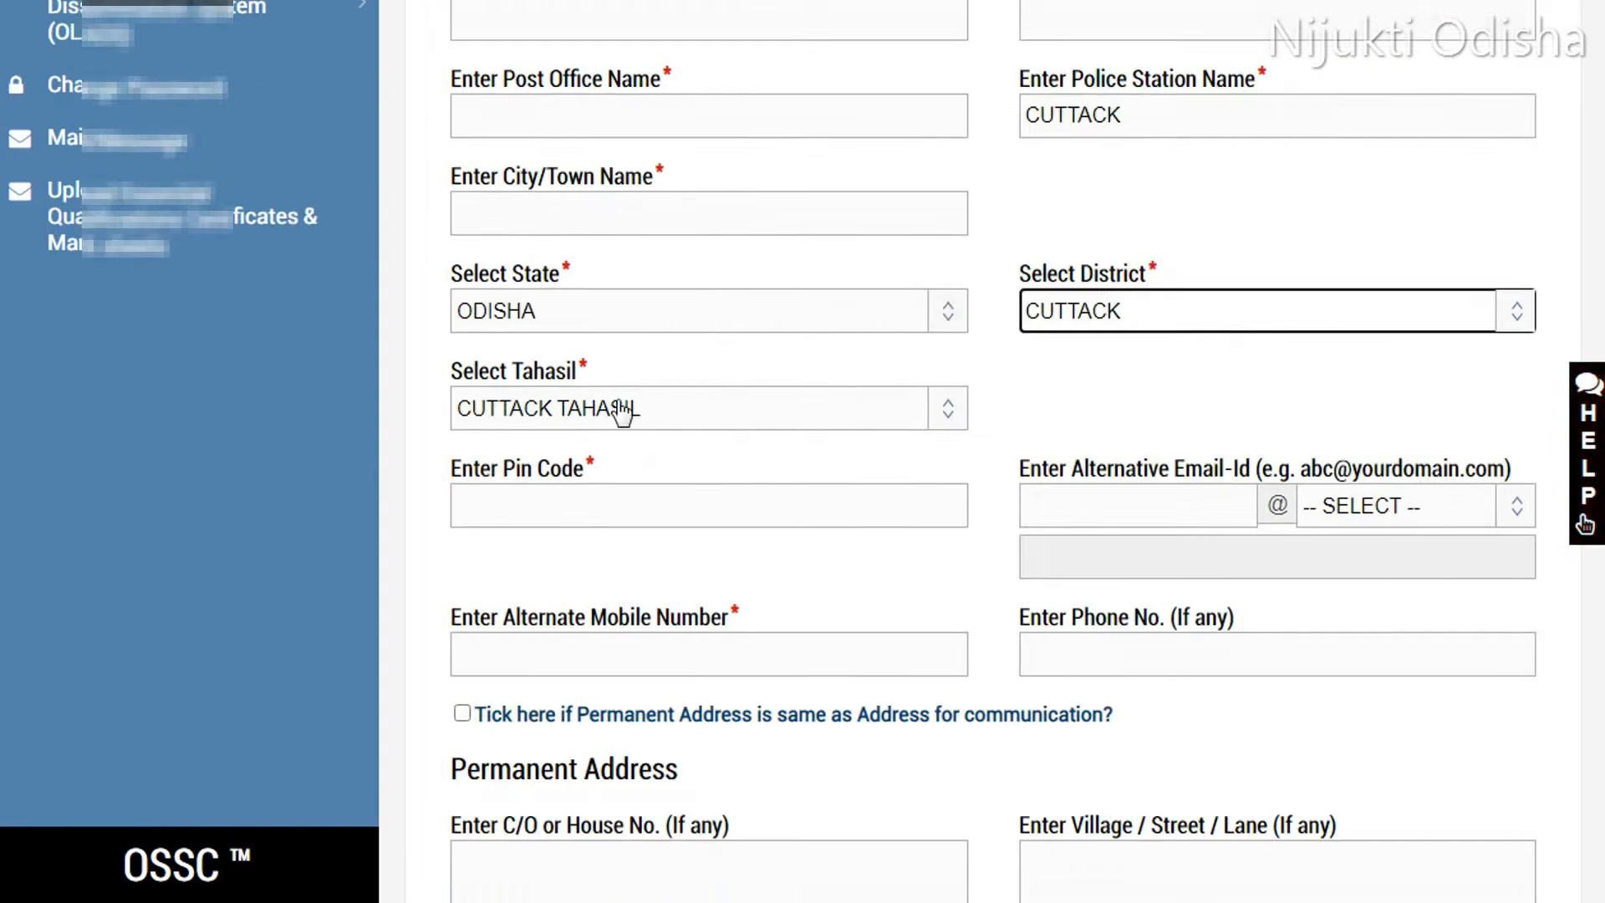
pyautogui.click(750, 418)
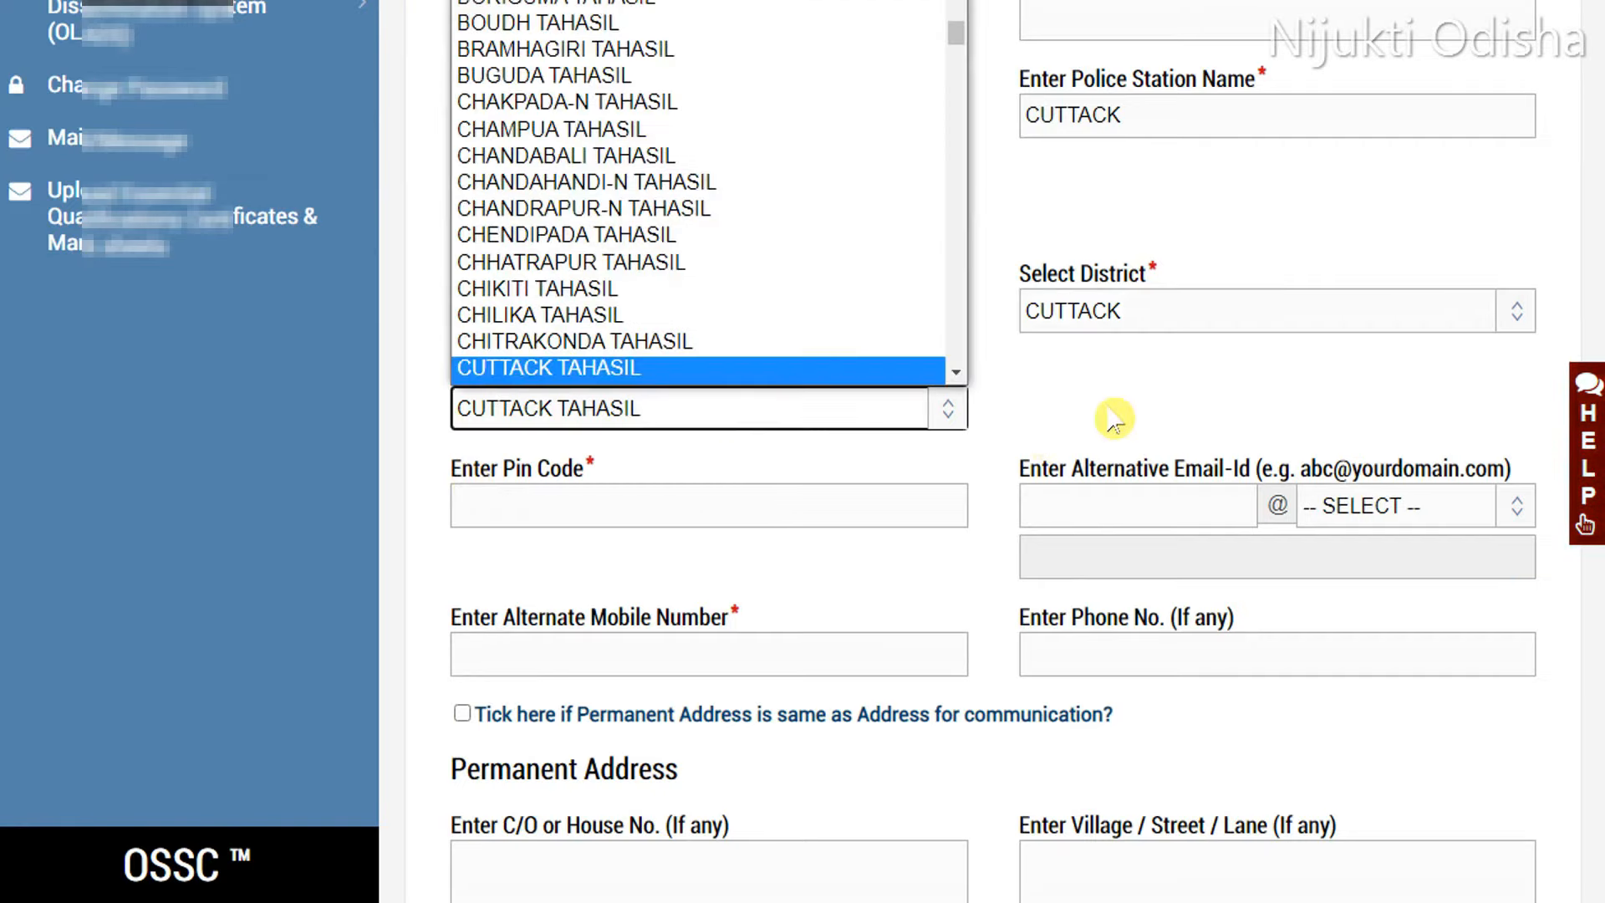
pyautogui.click(1114, 418)
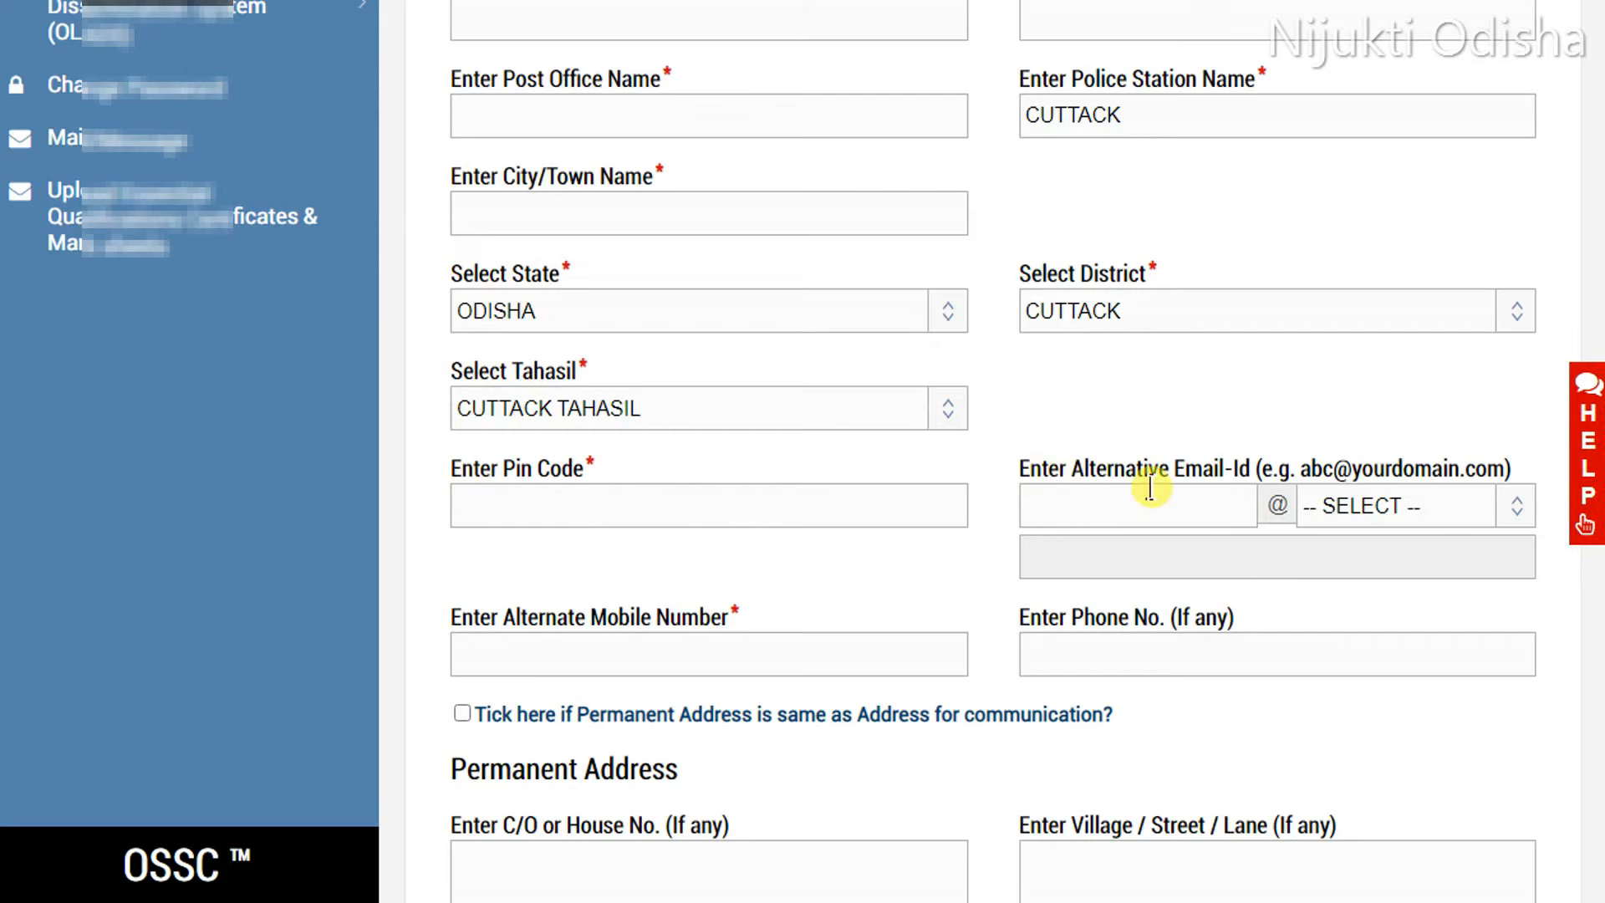
# Step: Review the remaining communication and permanent address fields and proceed to the qualification details
pyautogui.scroll(-2, 1150, 487)
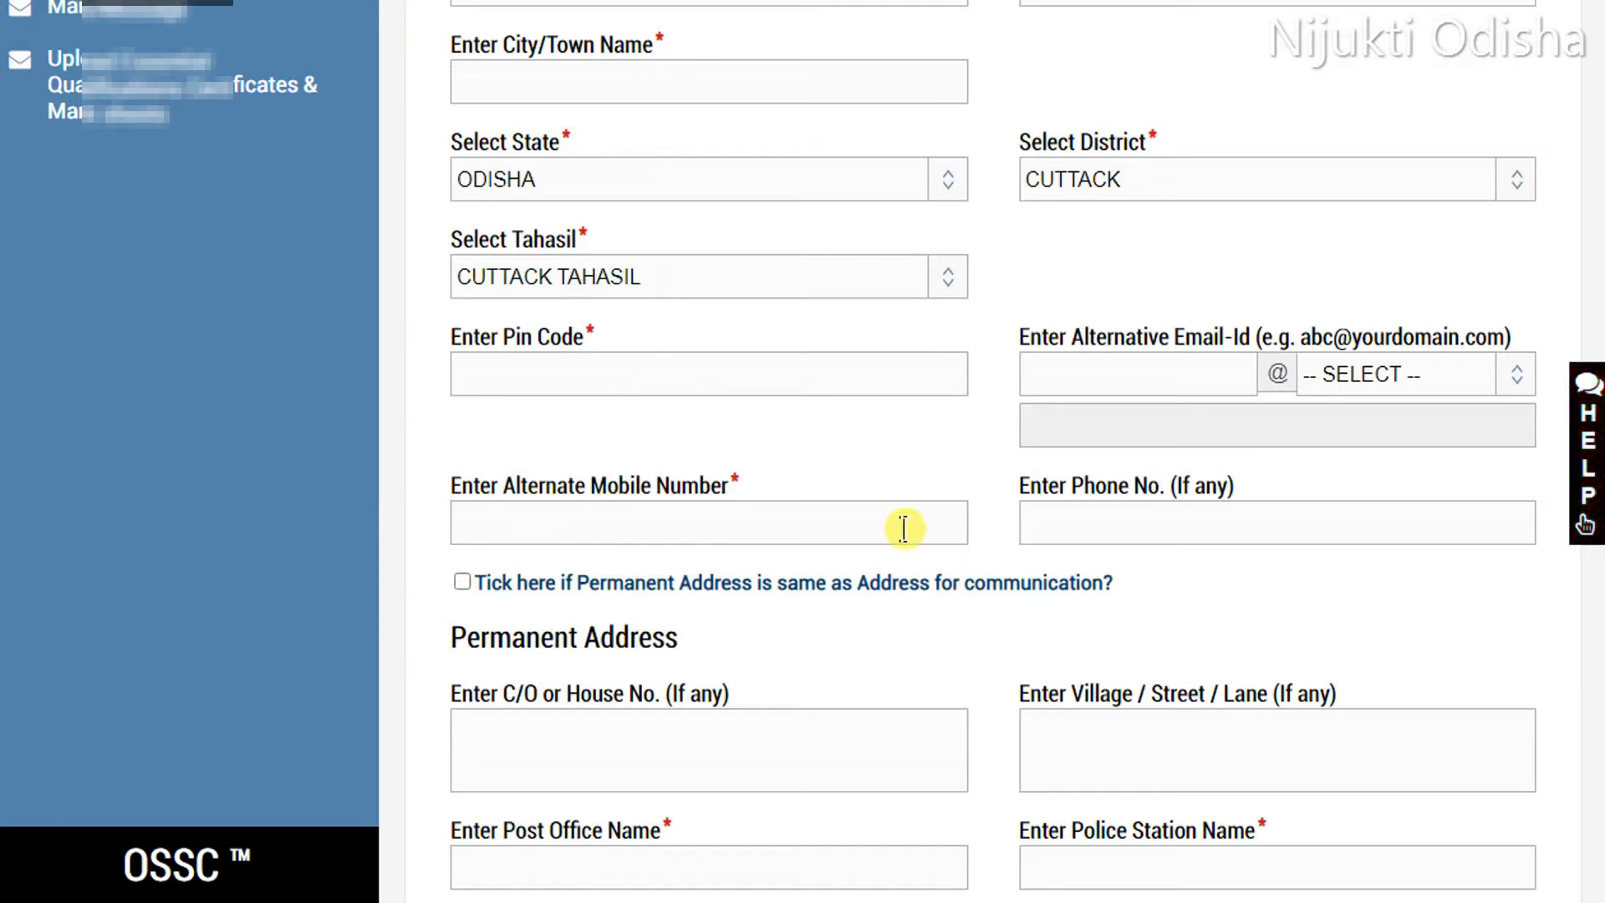
pyautogui.scroll(-4, 1217, 404)
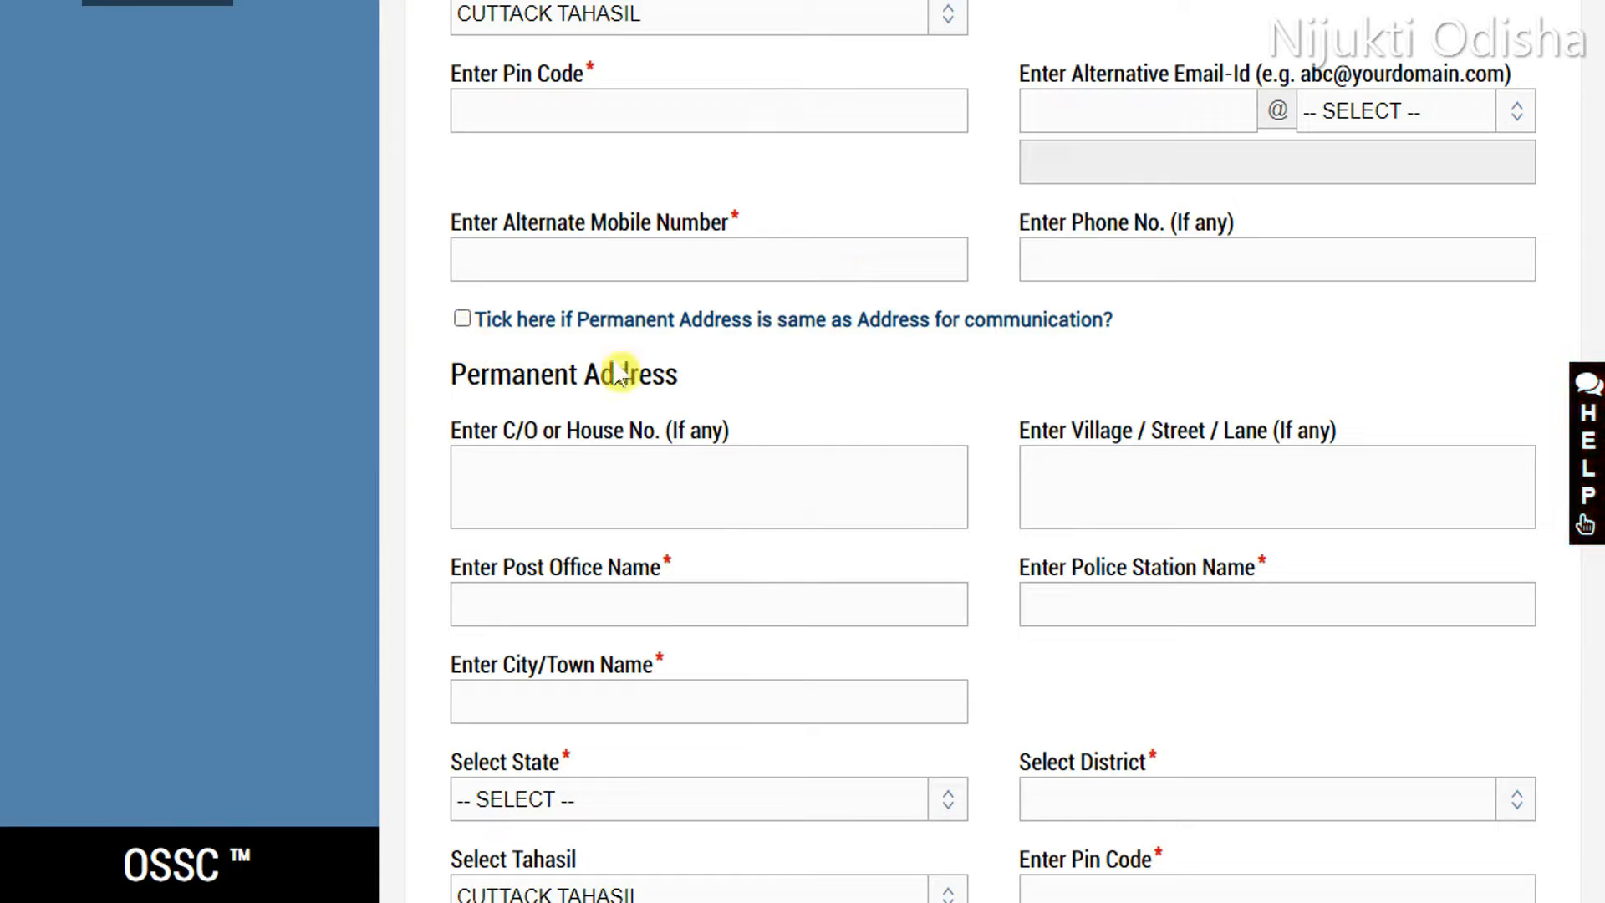
pyautogui.scroll(-3, 761, 565)
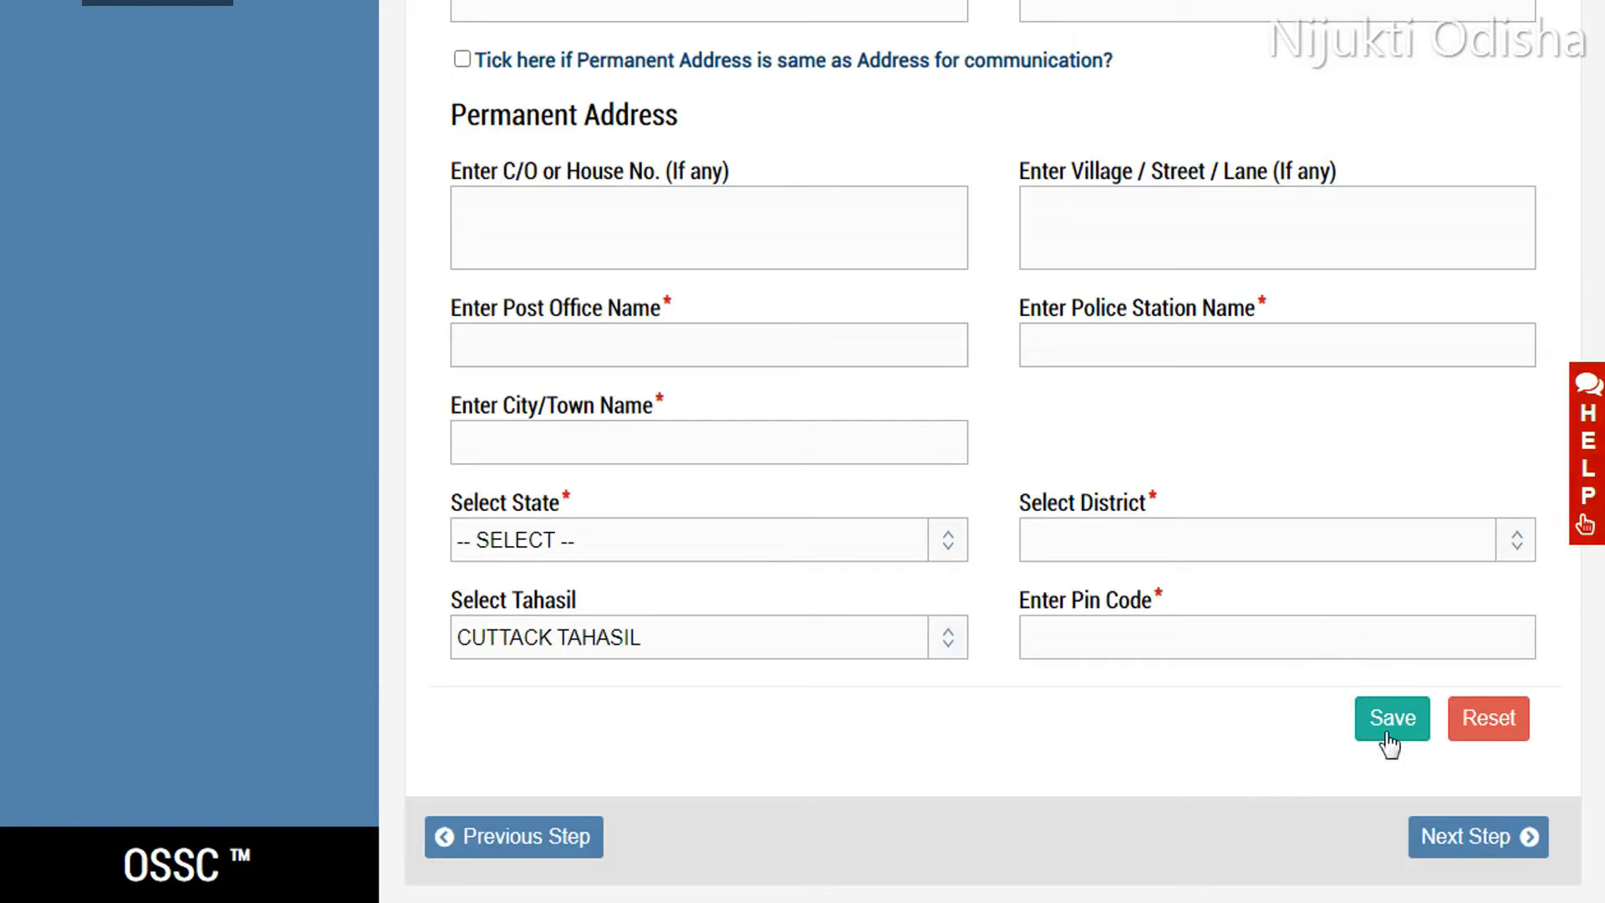
pyautogui.click(1473, 836)
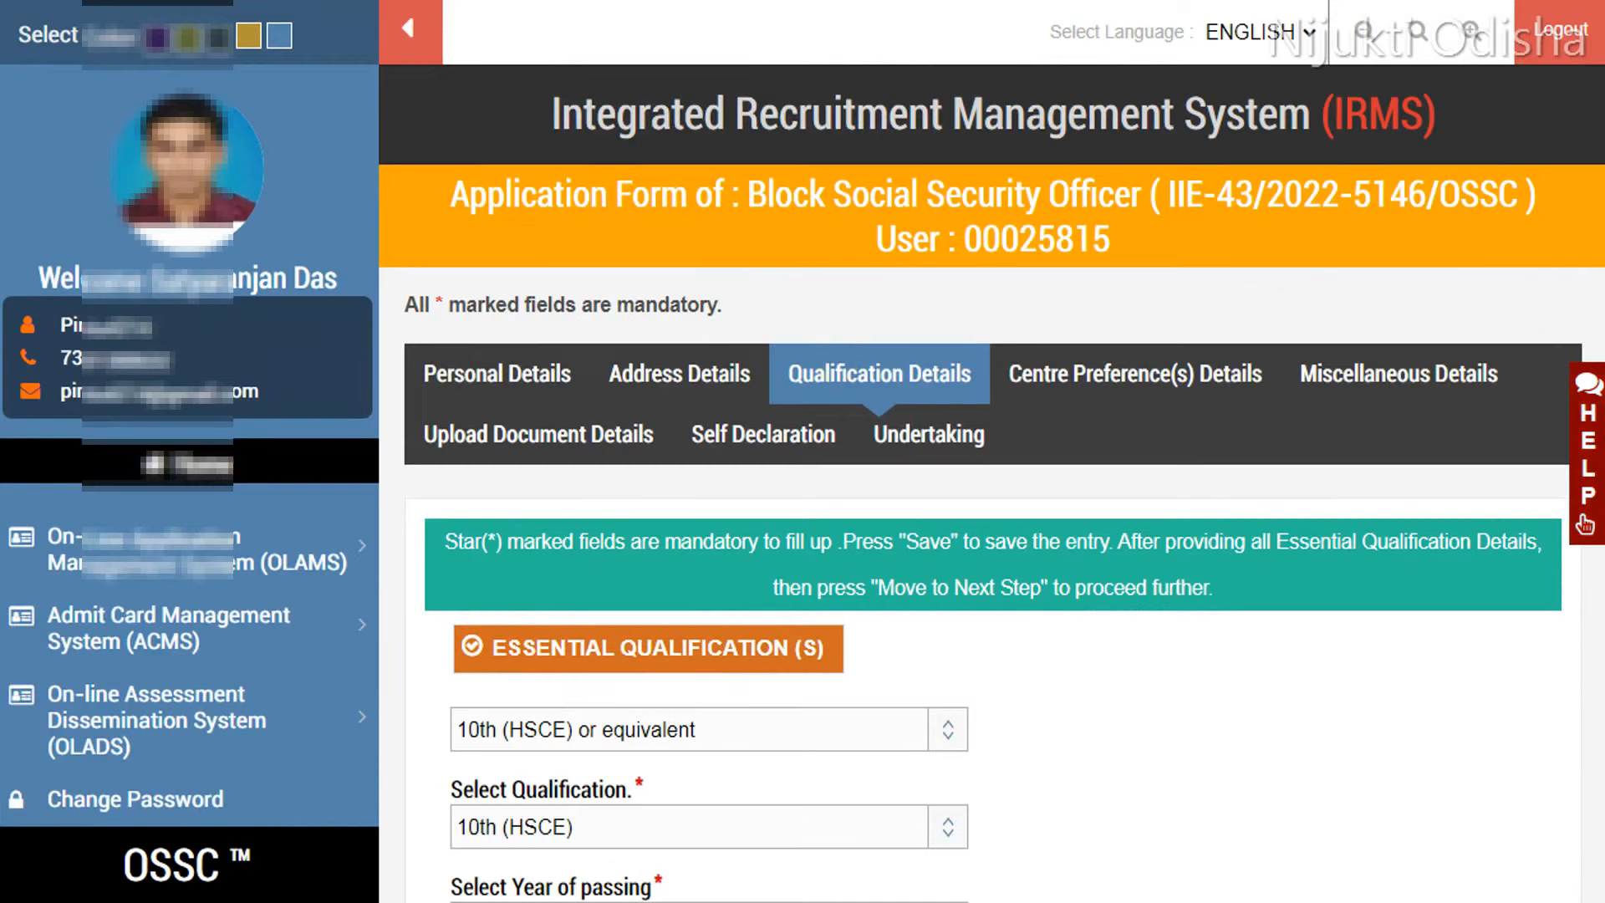
# Step: Select 10th (HSCE) or equivalent as the essential qualification level and 10th (HSCE) as the qualification
pyautogui.scroll(-3, 741, 225)
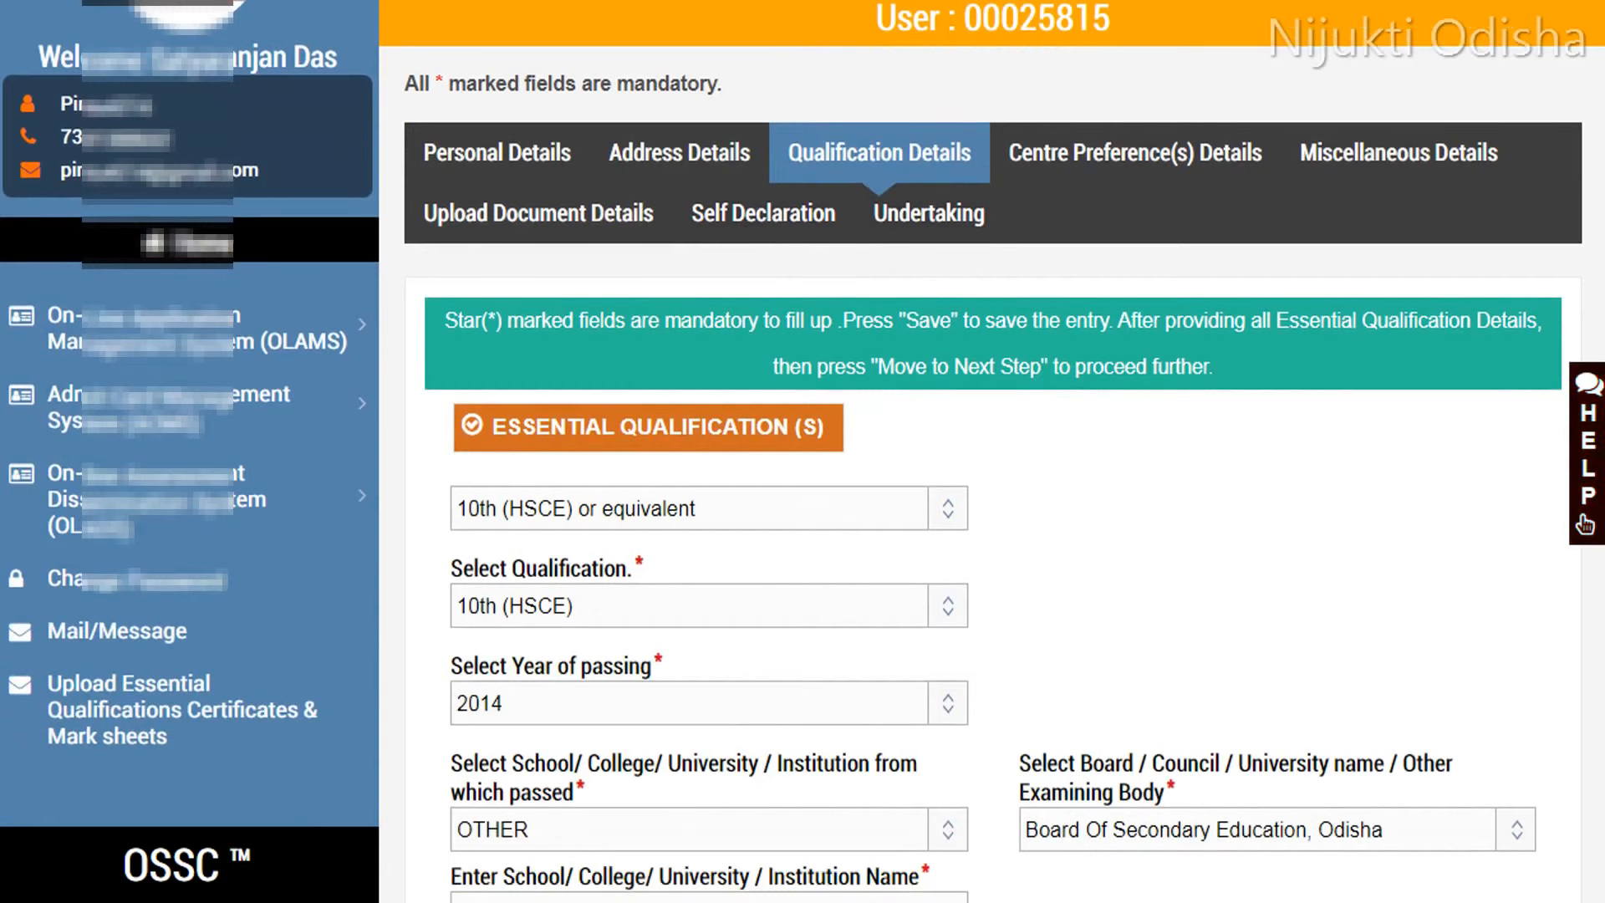
pyautogui.scroll(-1, 679, 301)
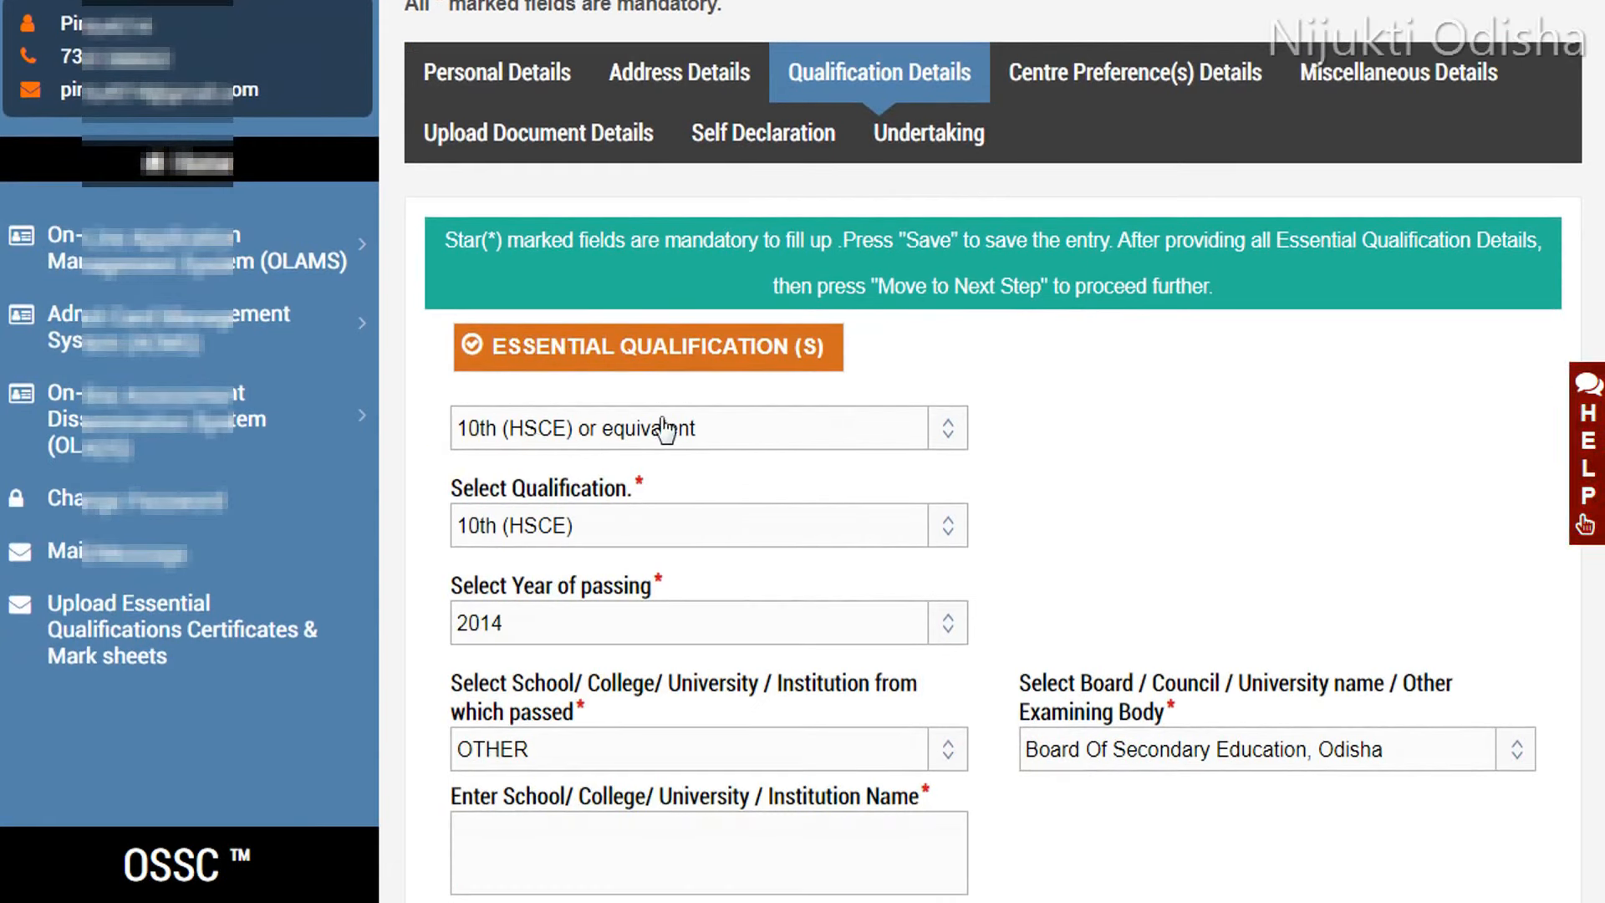
pyautogui.click(655, 435)
pyautogui.click(608, 465)
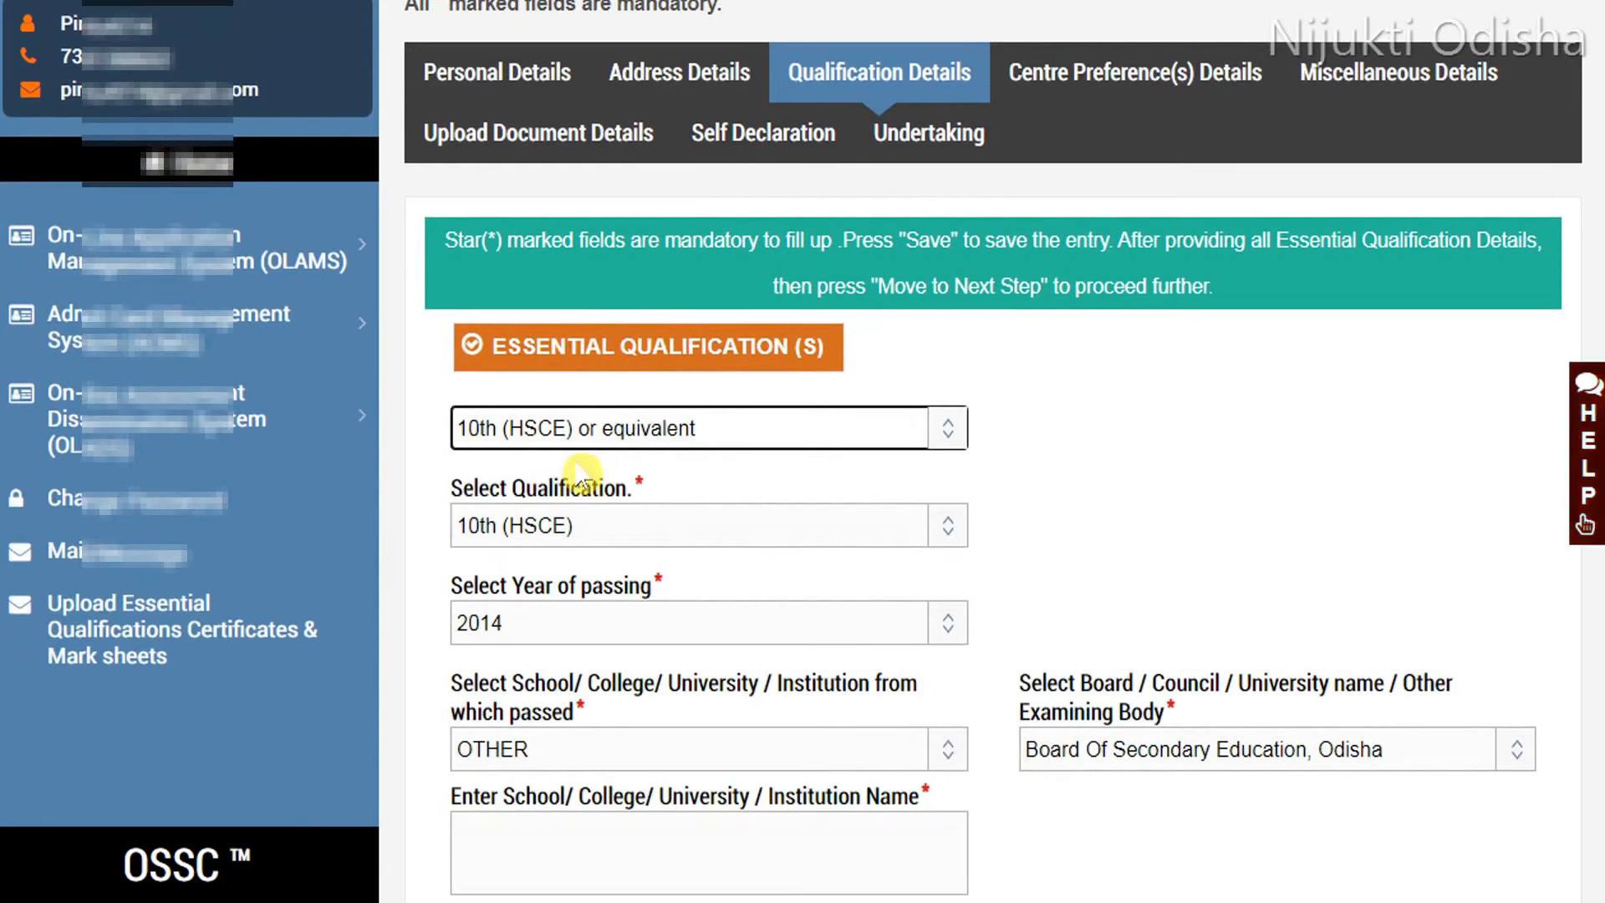
pyautogui.scroll(-3, 924, 491)
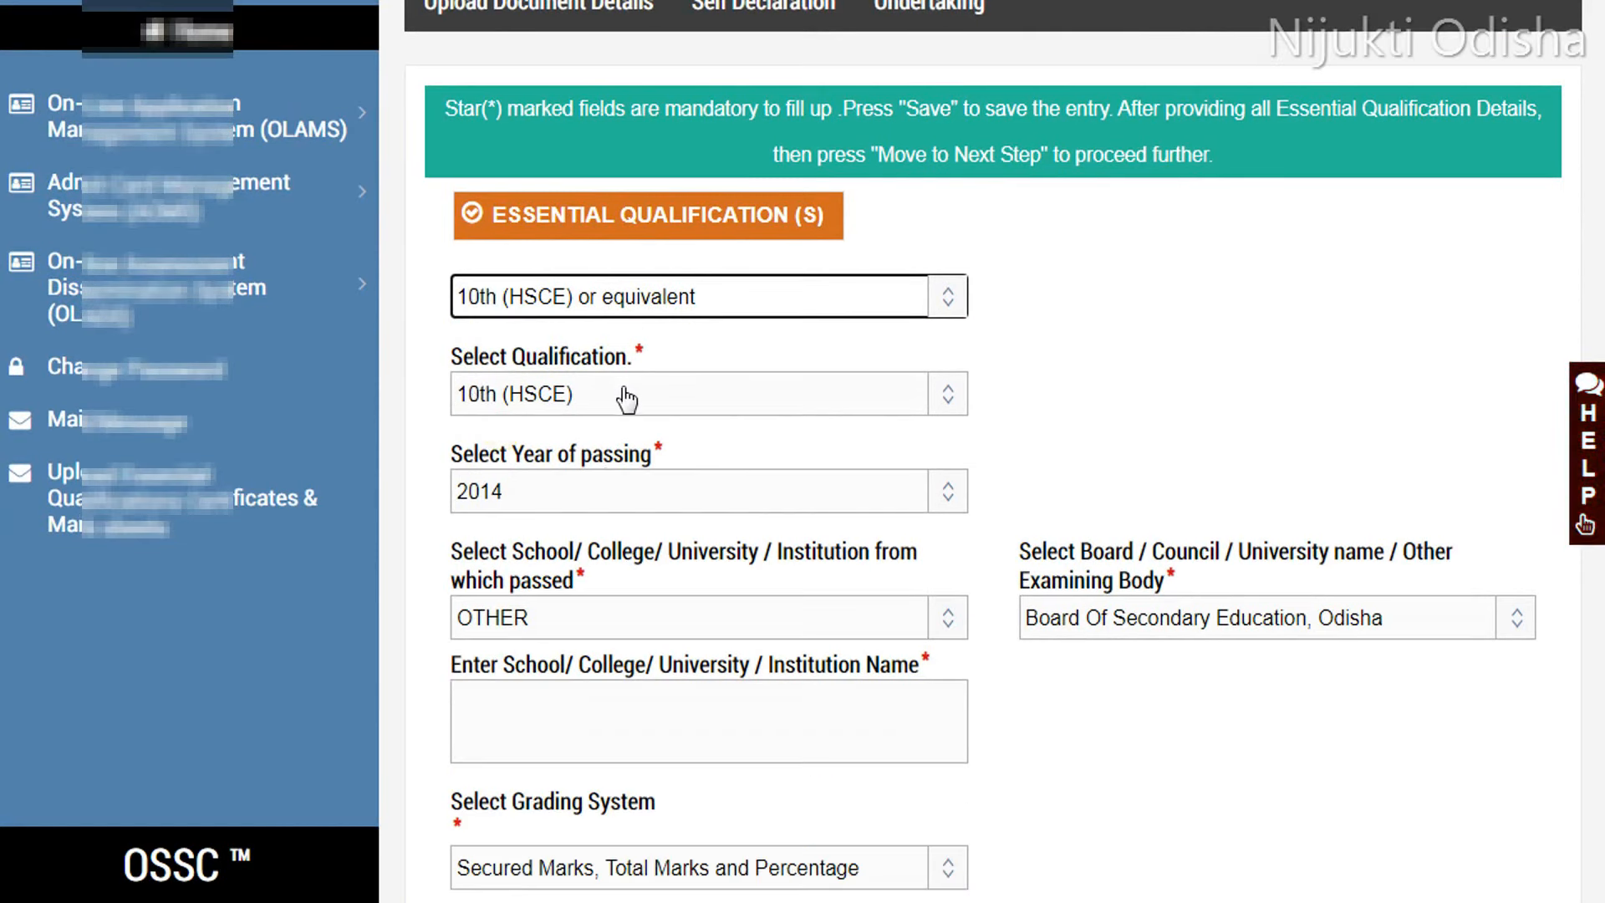
pyautogui.click(626, 399)
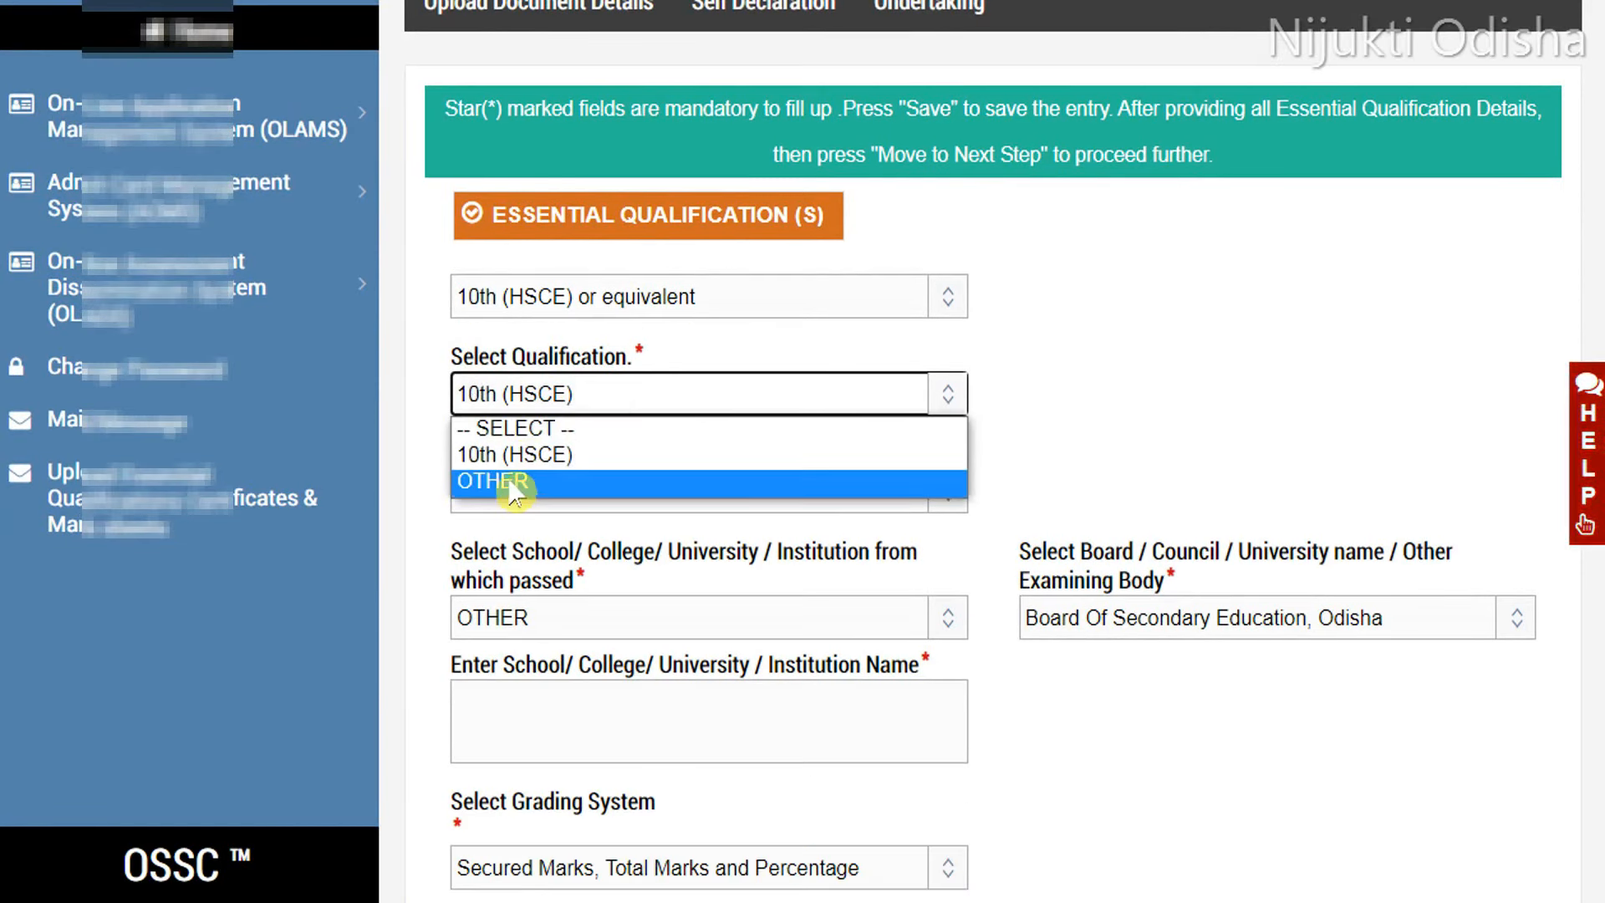
pyautogui.click(530, 462)
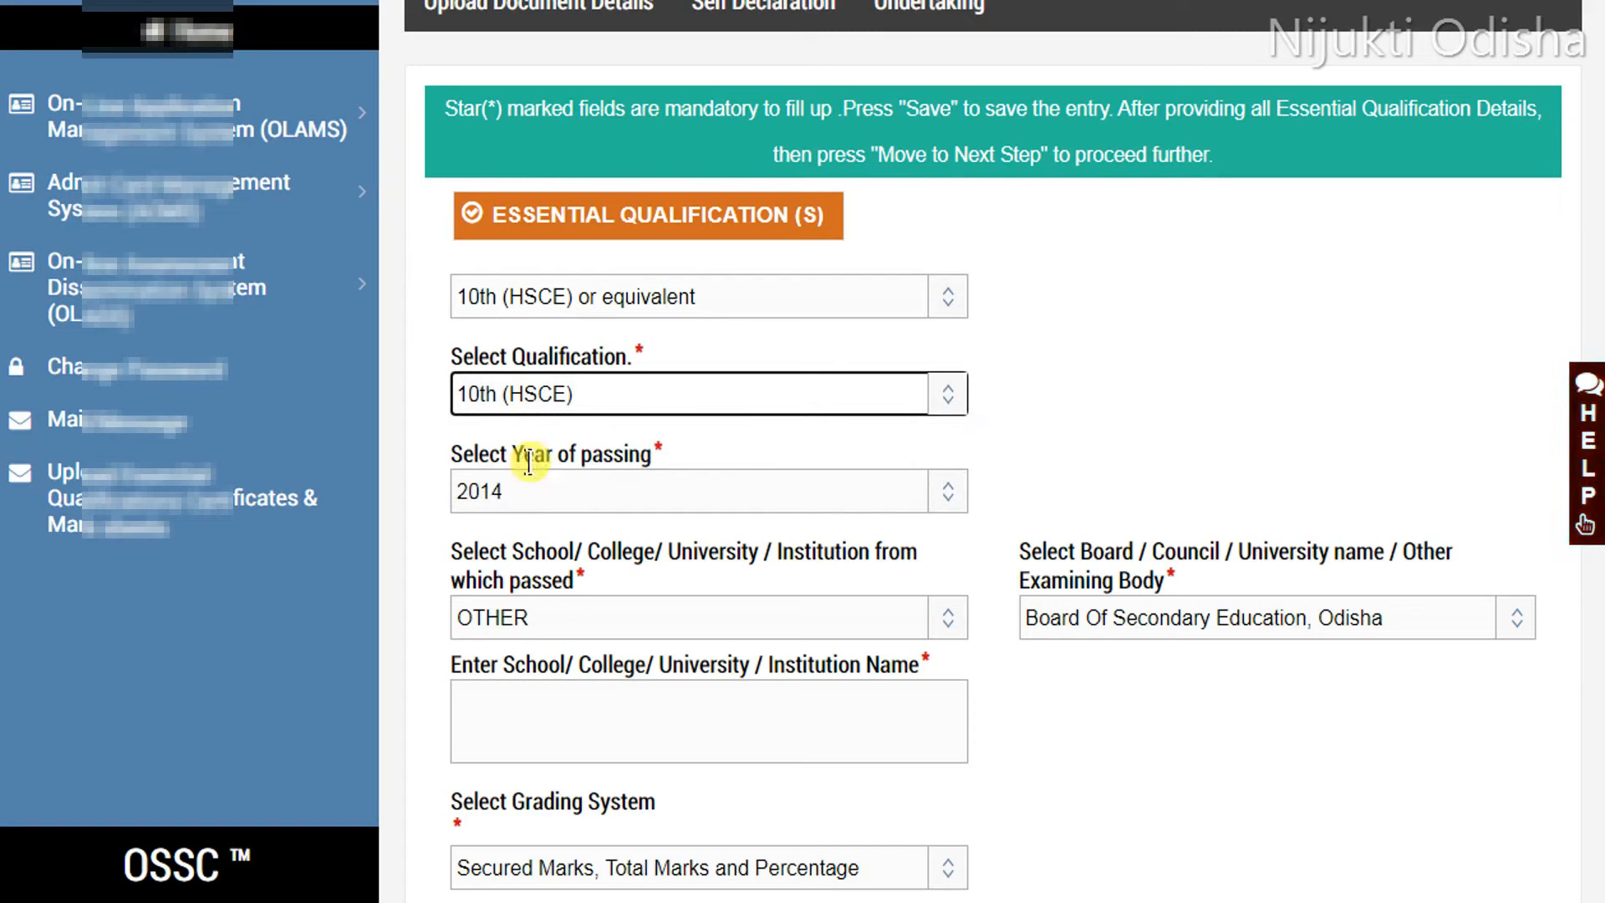
# Step: Set the 10th qualification's year of passing to 2014 and its institution to OTHER
pyautogui.scroll(-2, 524, 405)
pyautogui.click(616, 368)
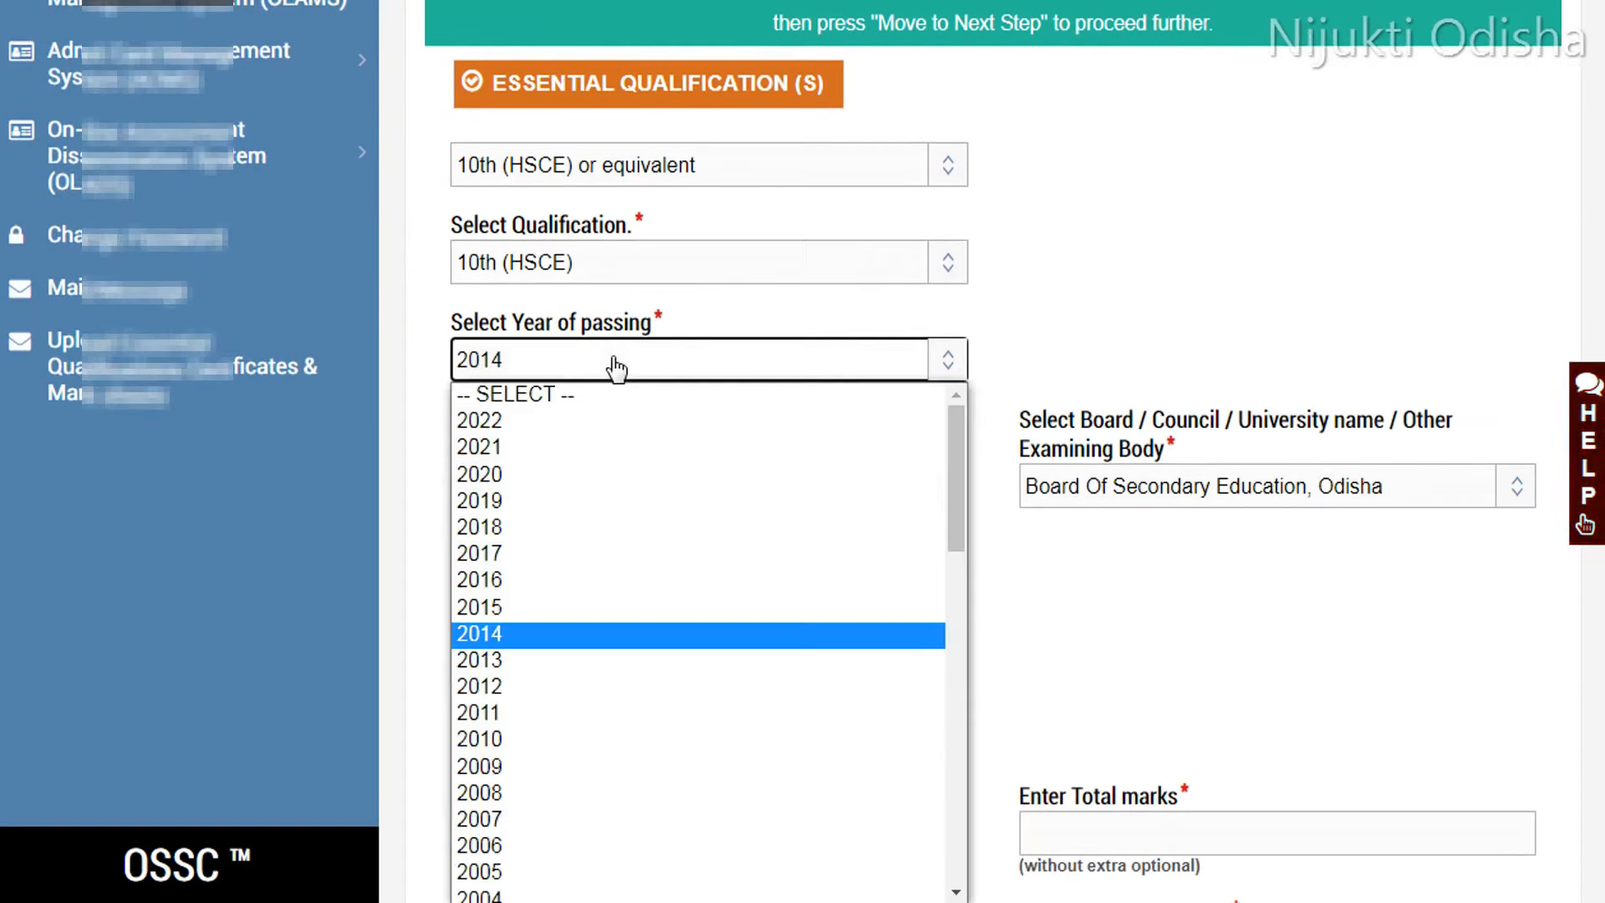
pyautogui.click(512, 637)
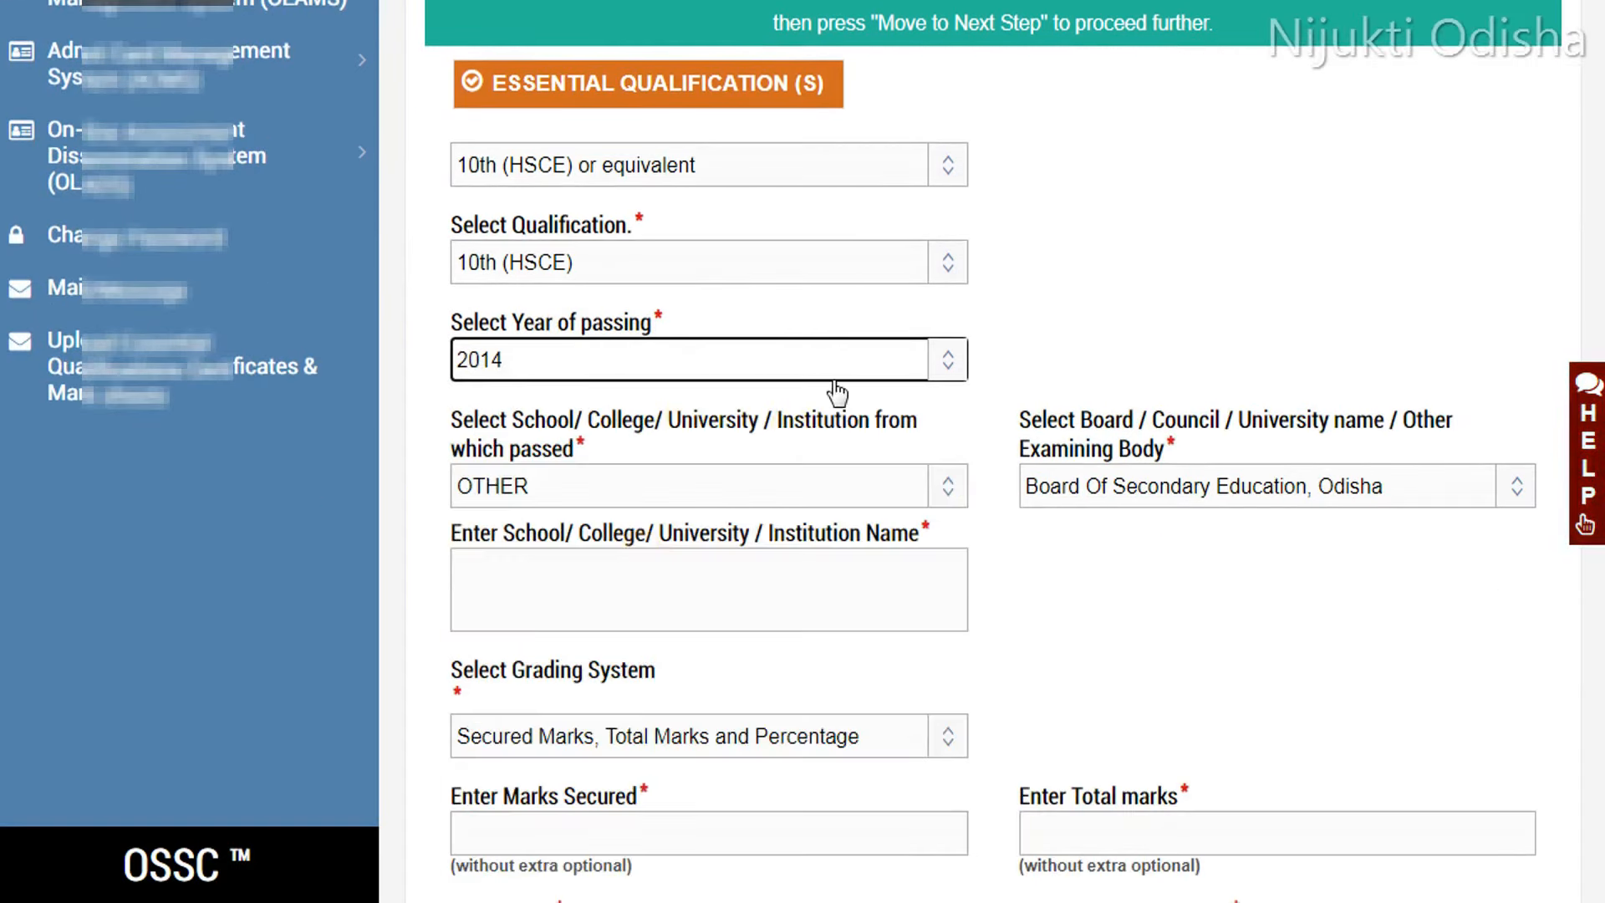
pyautogui.scroll(-2, 836, 391)
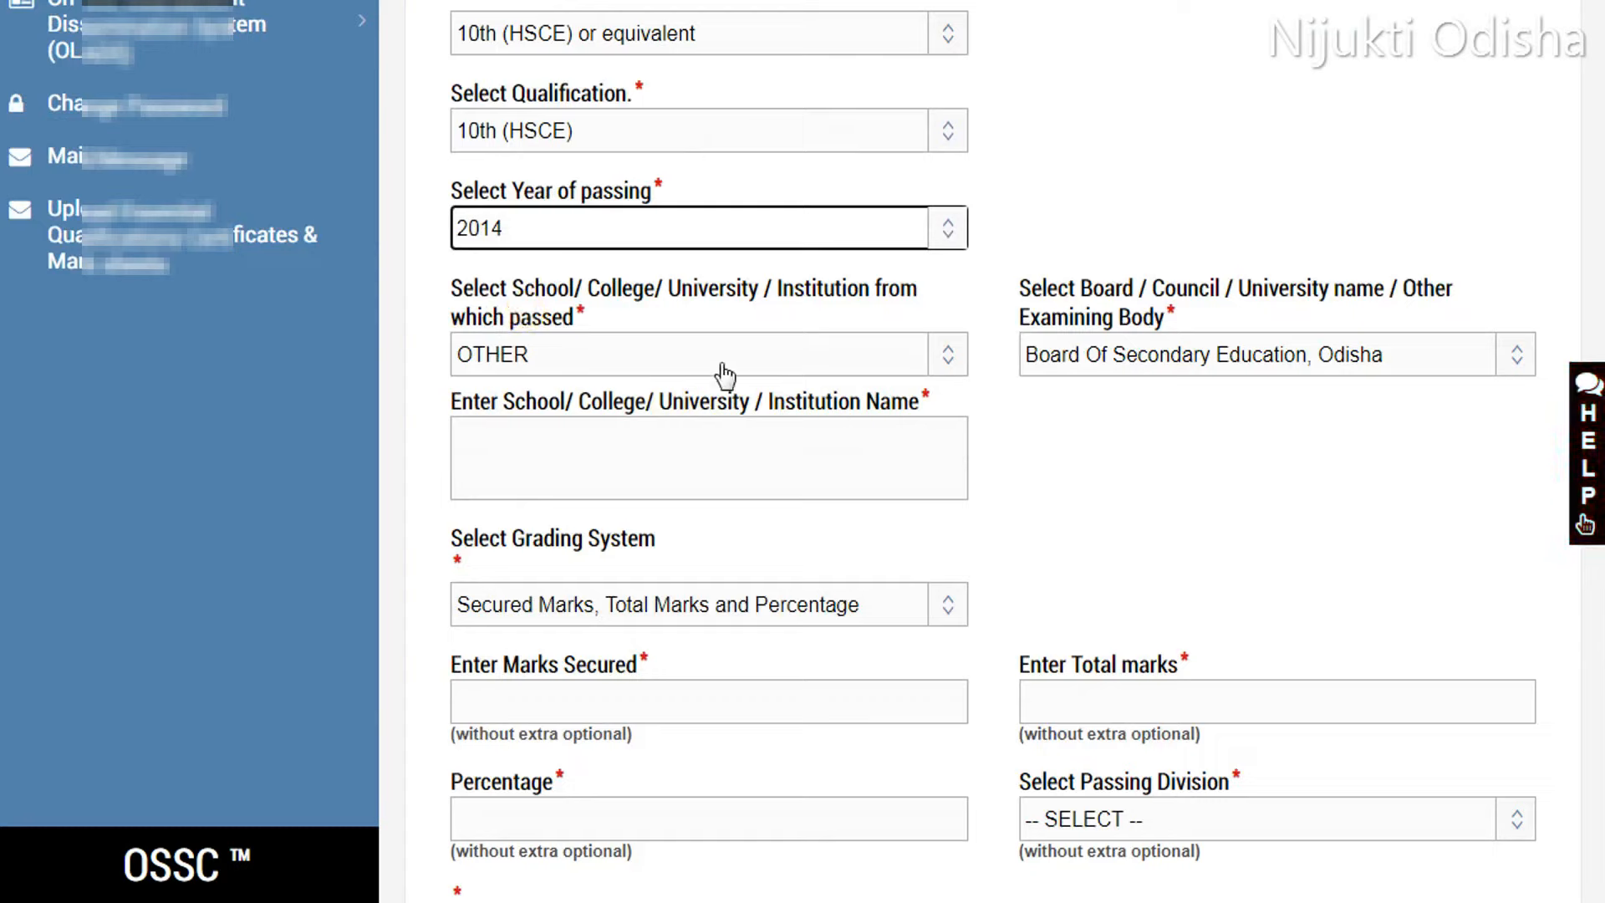
pyautogui.click(667, 362)
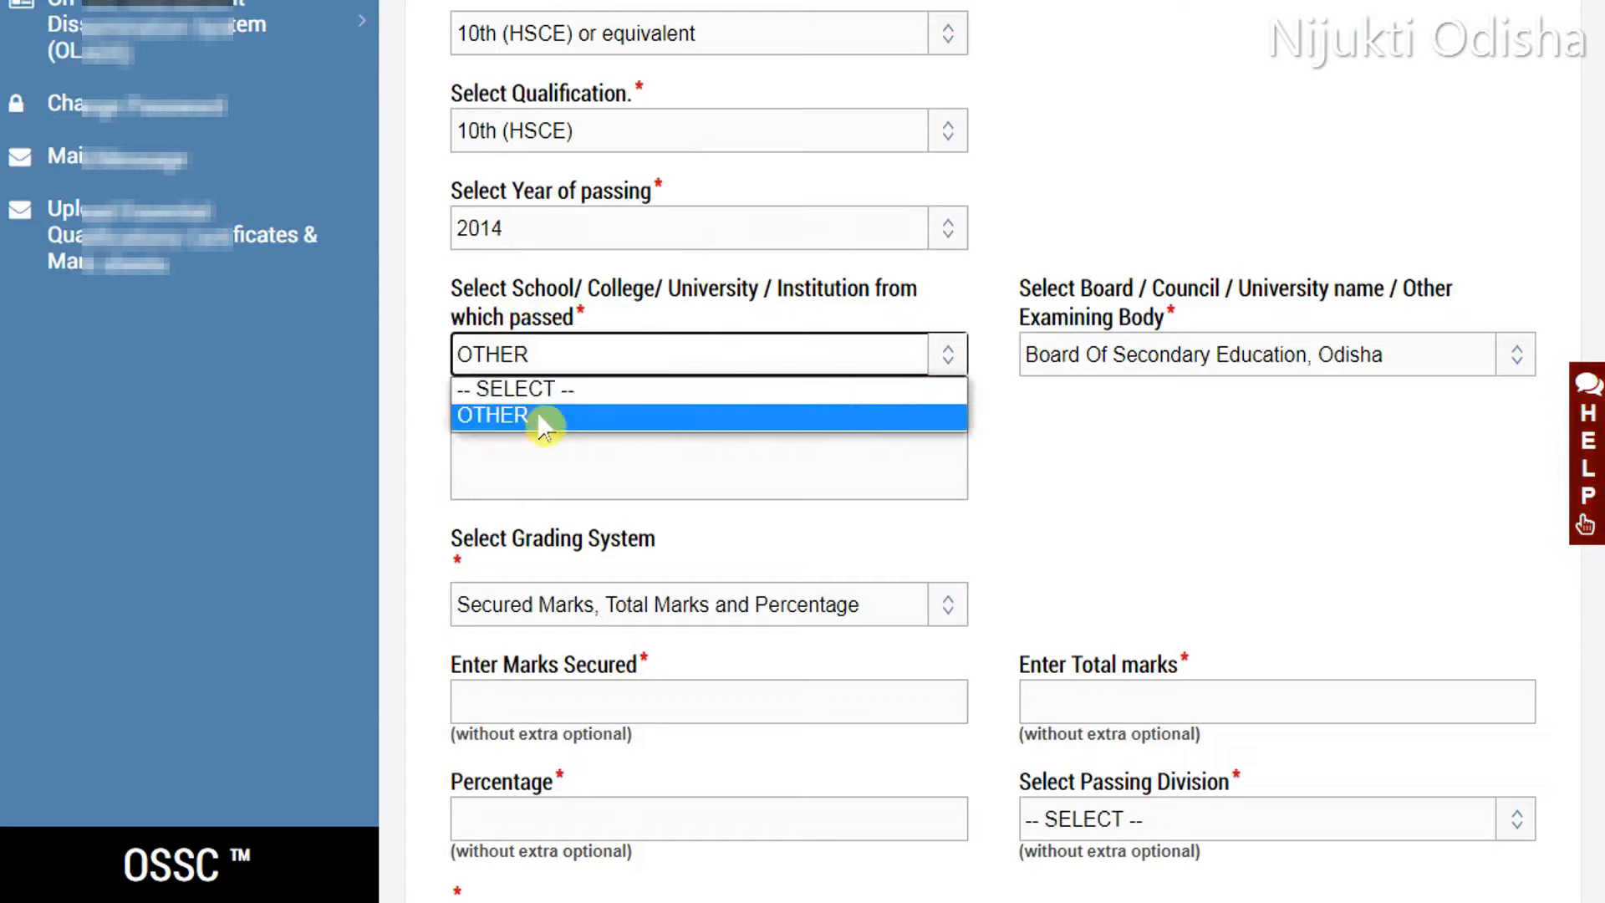
pyautogui.click(517, 416)
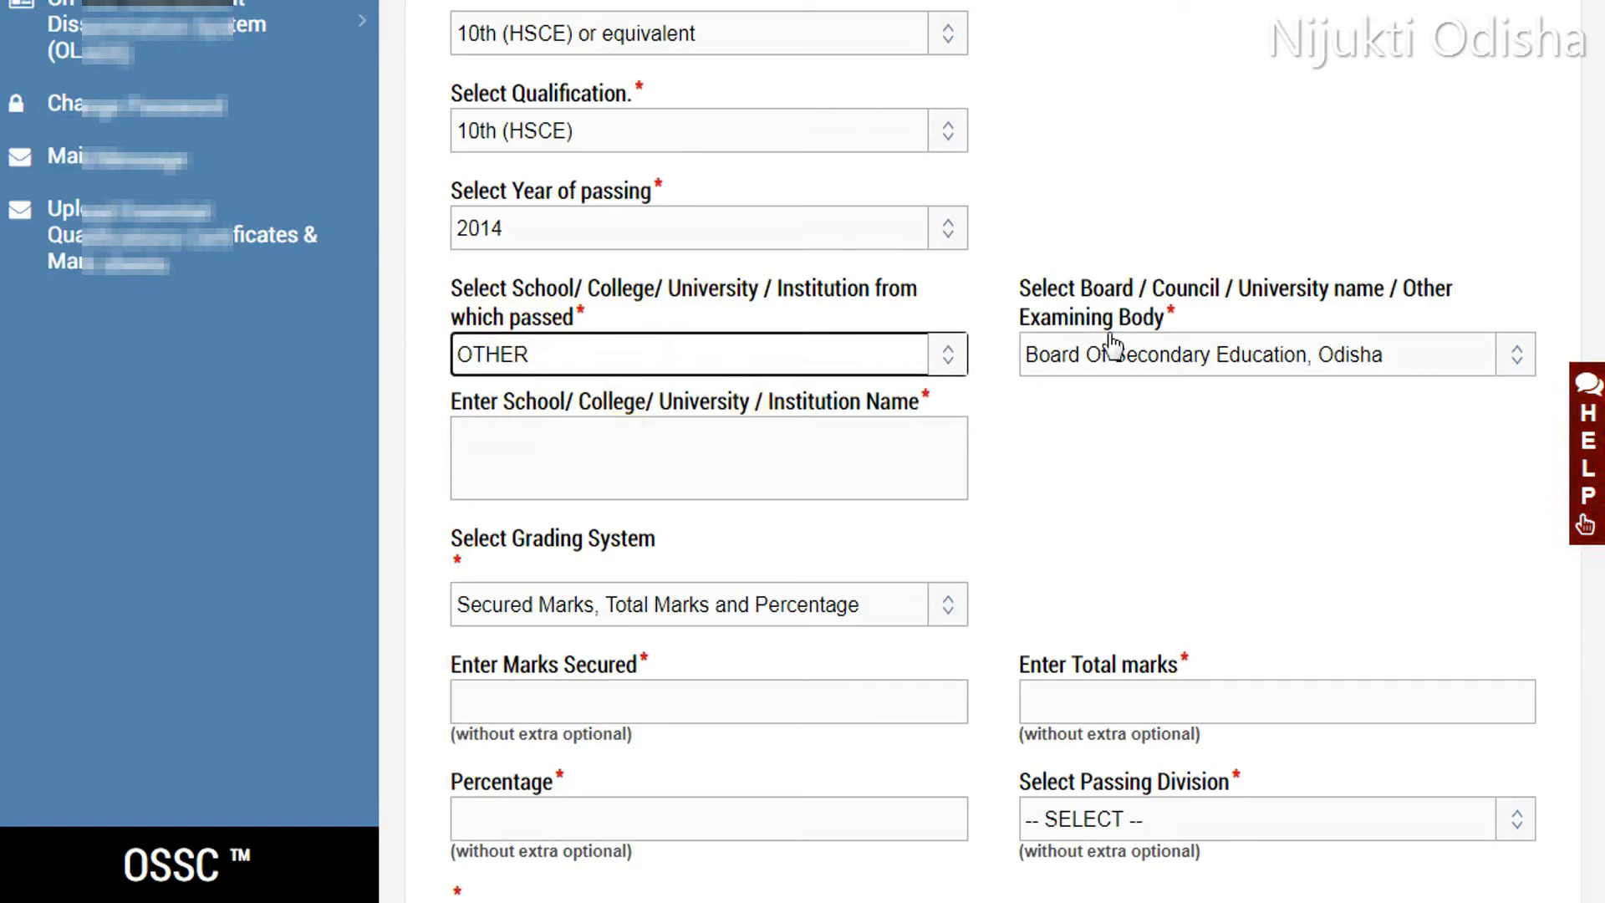
# Step: Choose Board Of Secondary Education, Odisha as the 10th examining body and Secured Marks, Total Marks and Percentage as the grading system
pyautogui.click(1133, 361)
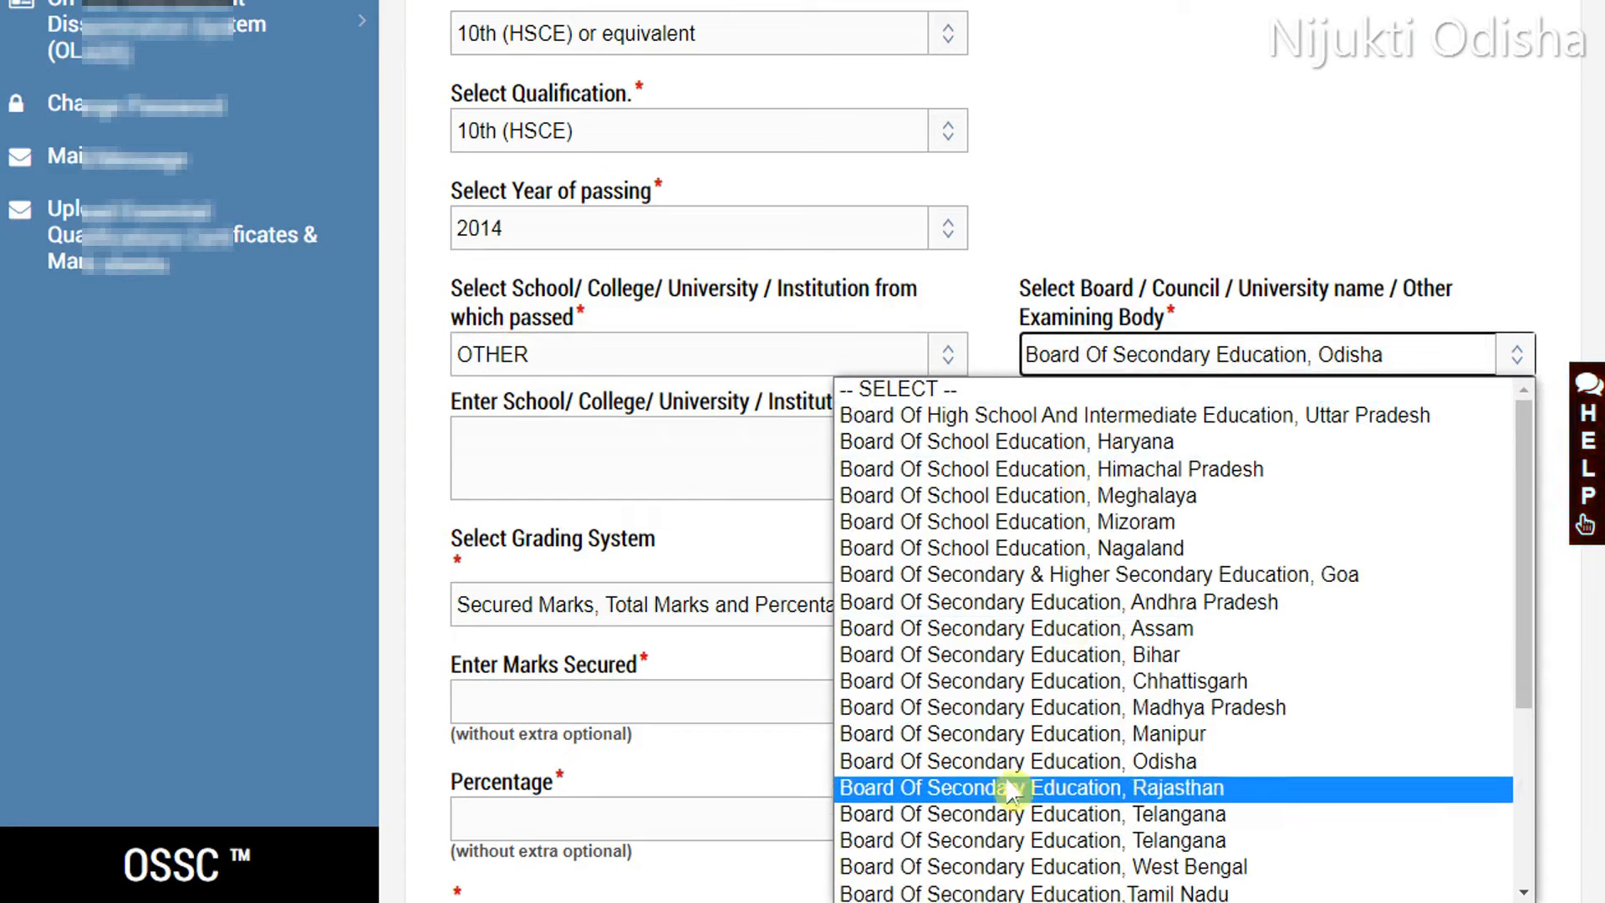
pyautogui.click(1066, 762)
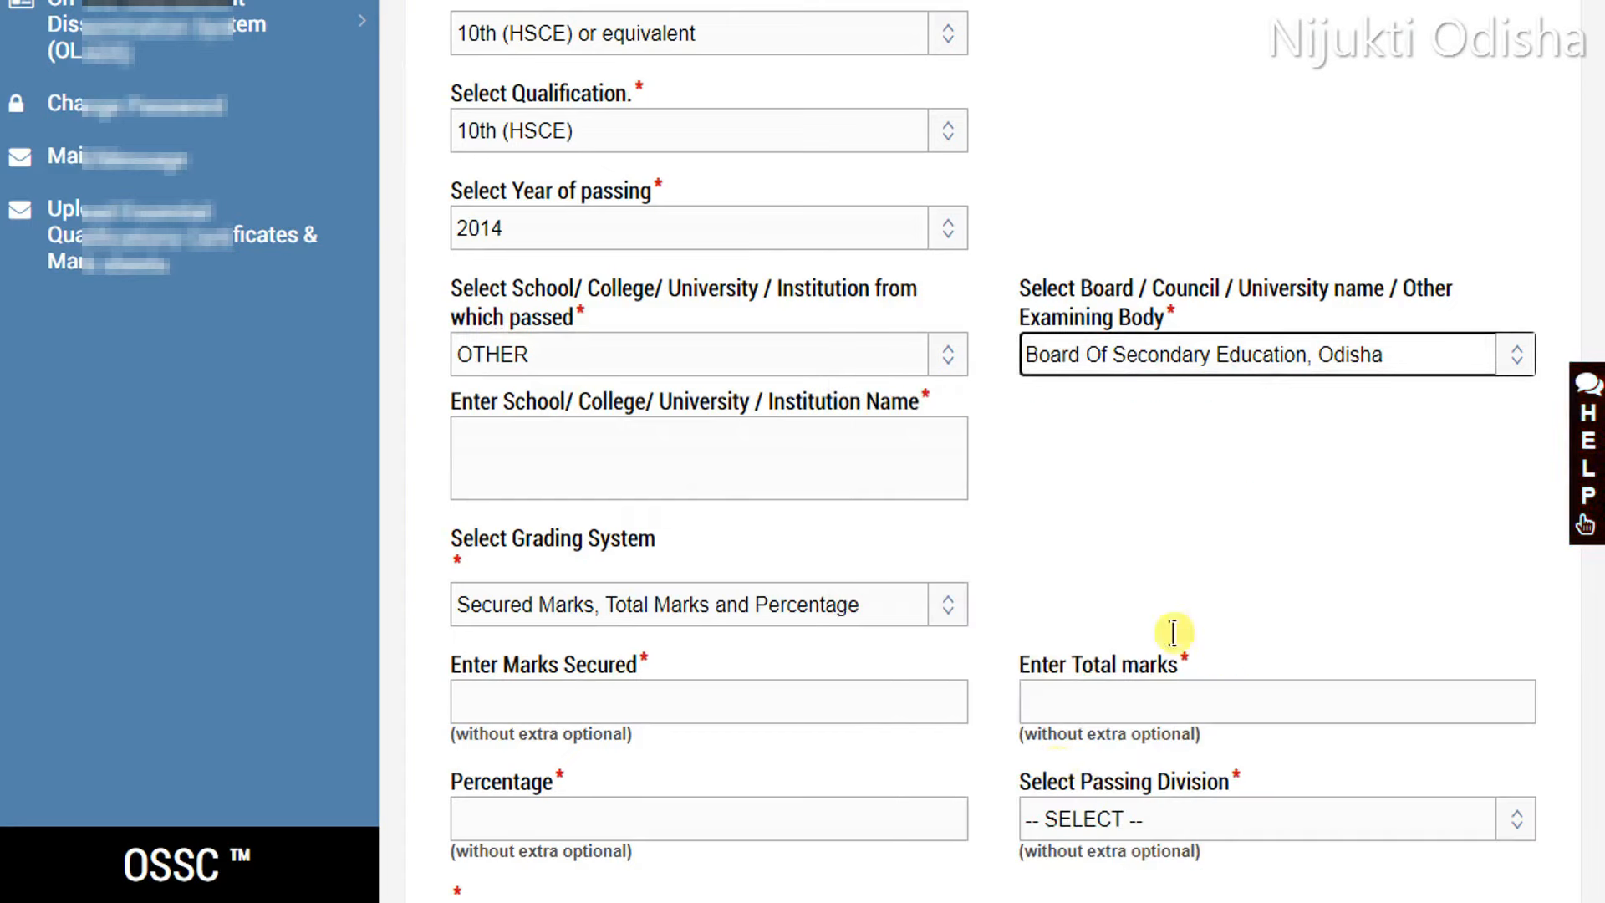
pyautogui.scroll(-3, 1262, 399)
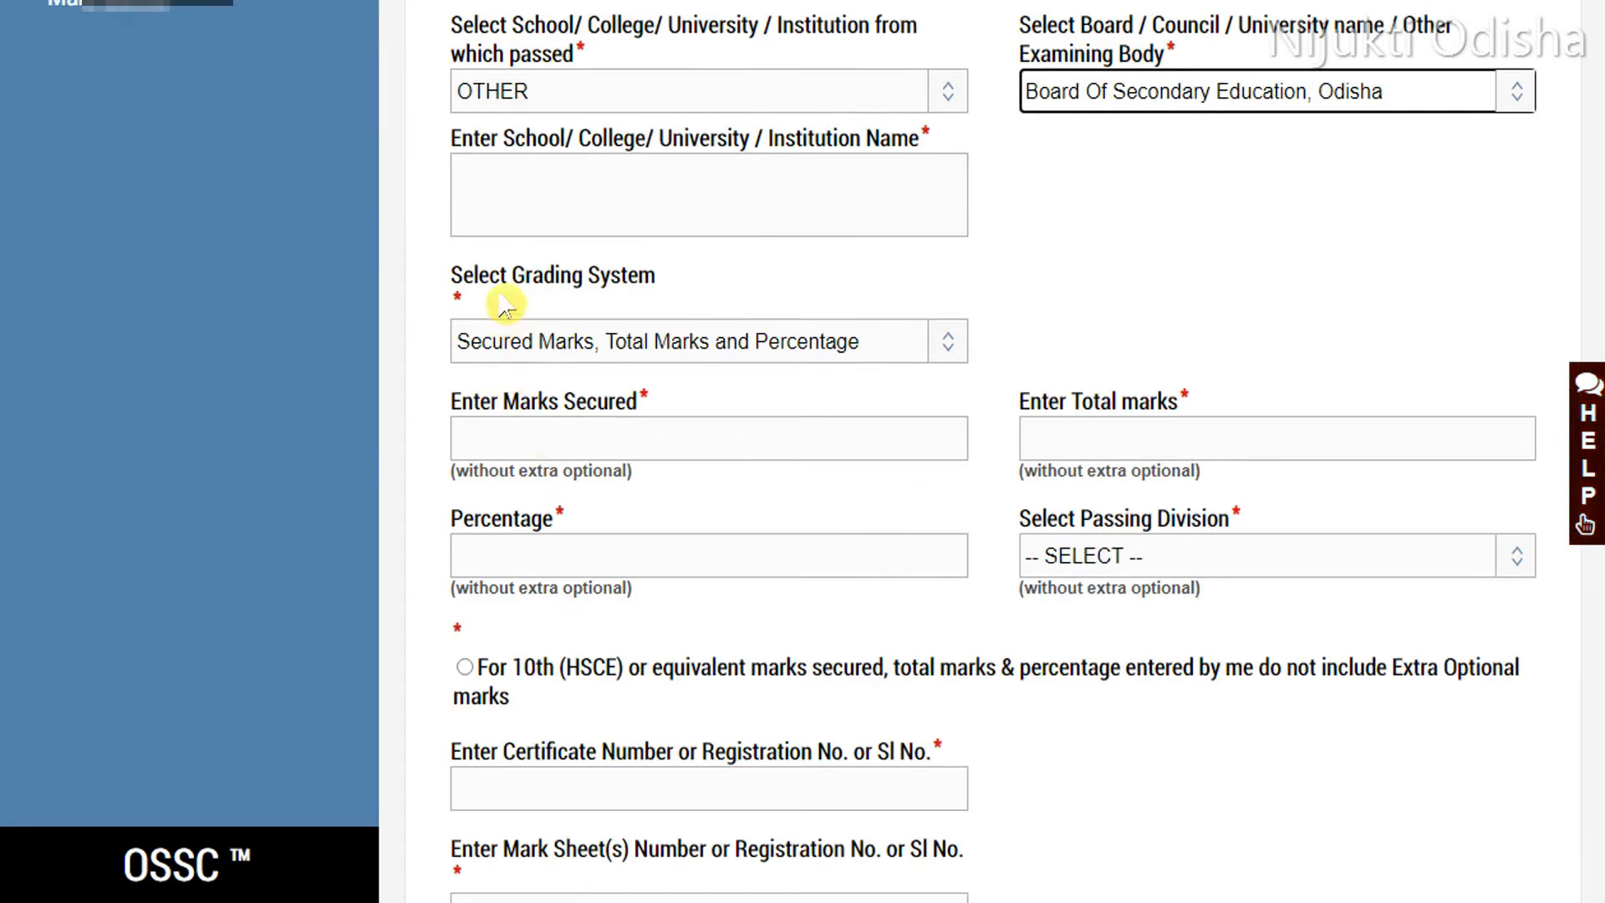
pyautogui.click(734, 351)
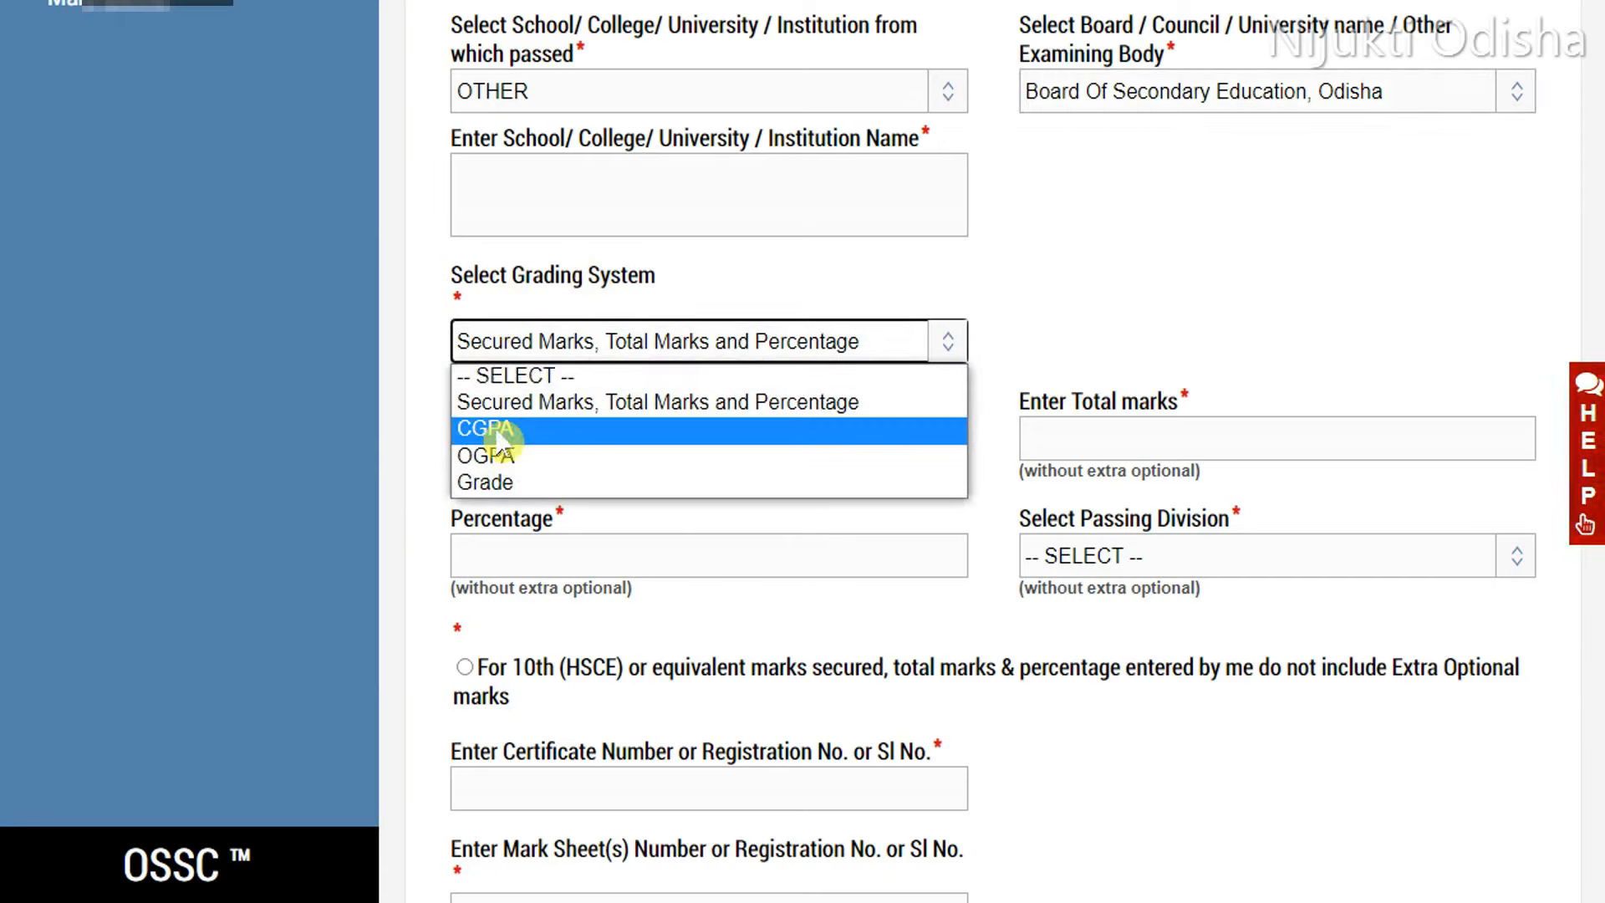
pyautogui.click(574, 402)
# Step: Check the passing division options and declare that the entered 10th marks do not include Extra Optional marks
pyautogui.scroll(-1, 911, 413)
pyautogui.scroll(-3, 909, 416)
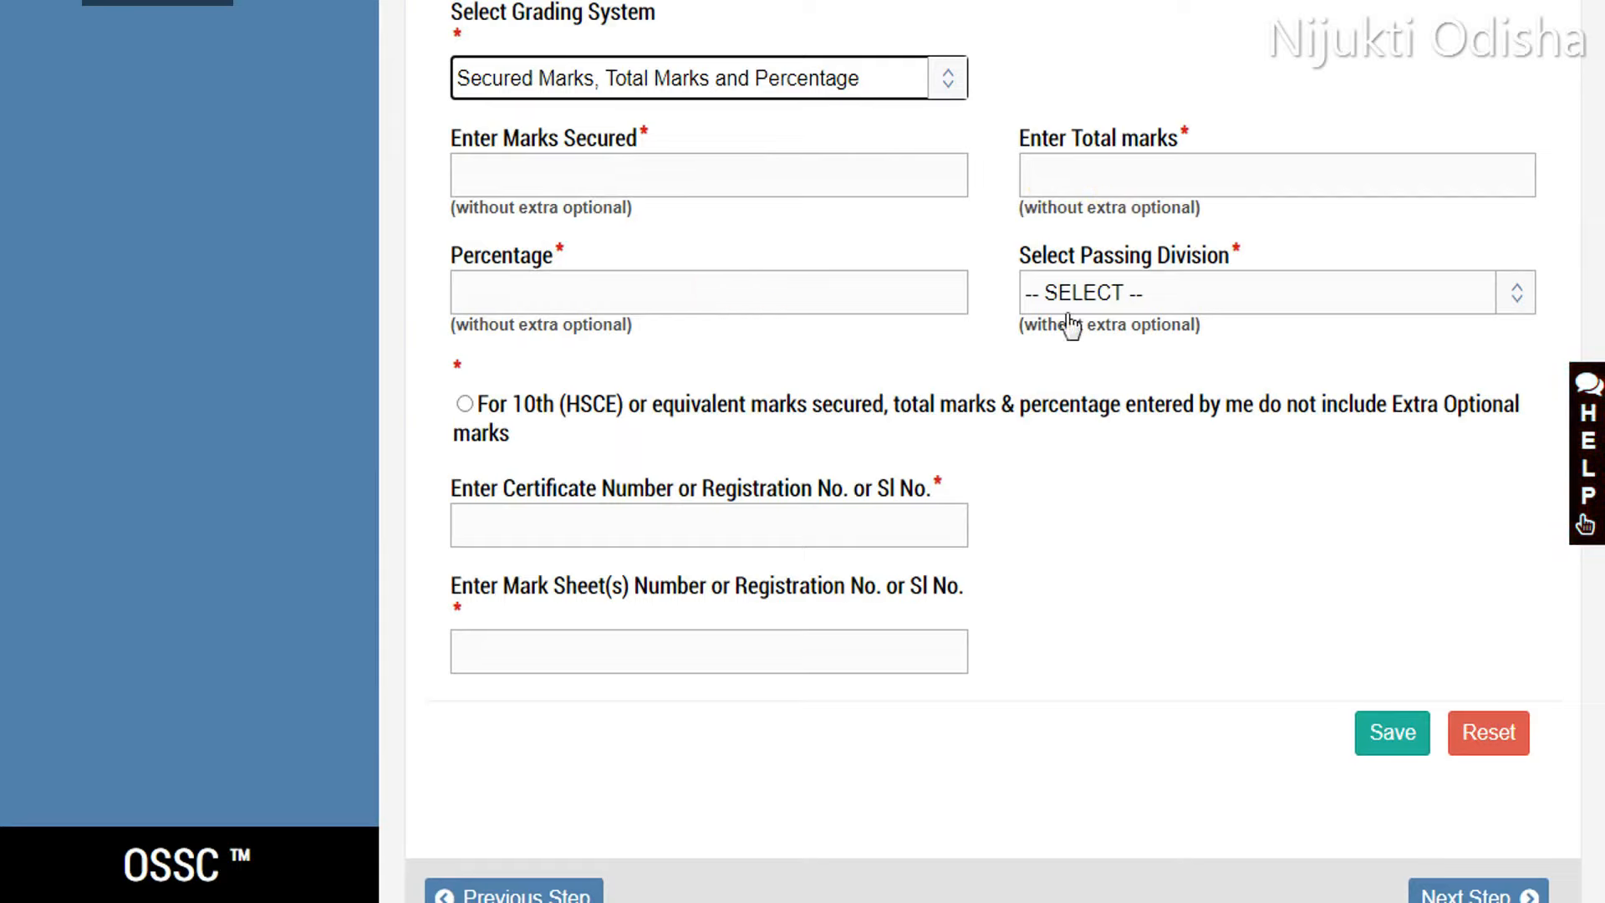
pyautogui.click(1157, 299)
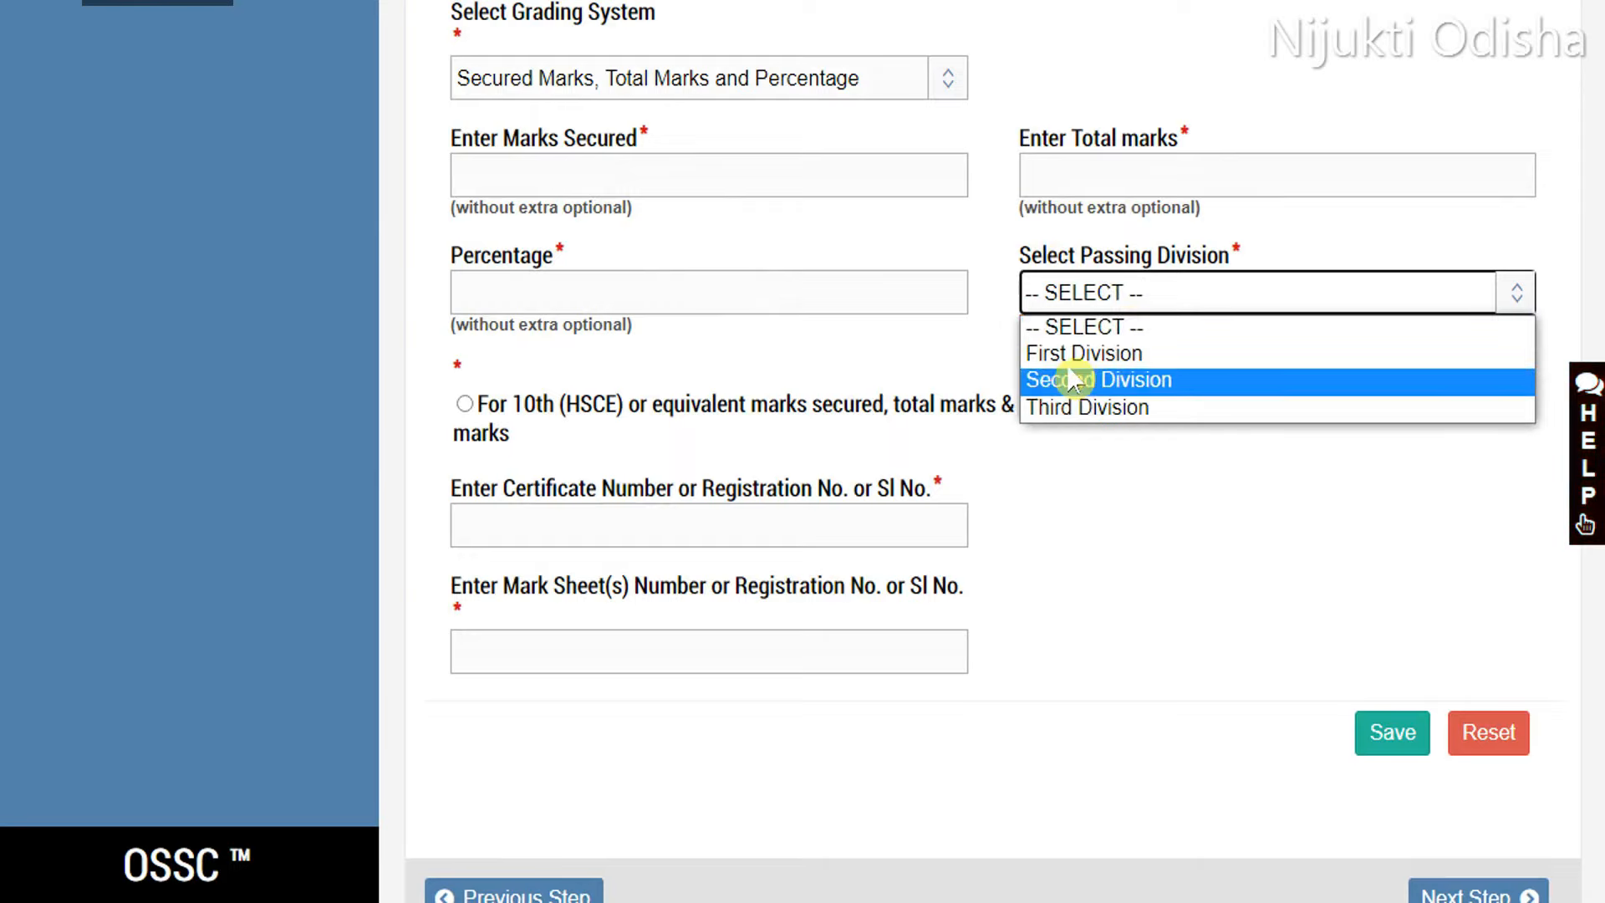
pyautogui.click(853, 361)
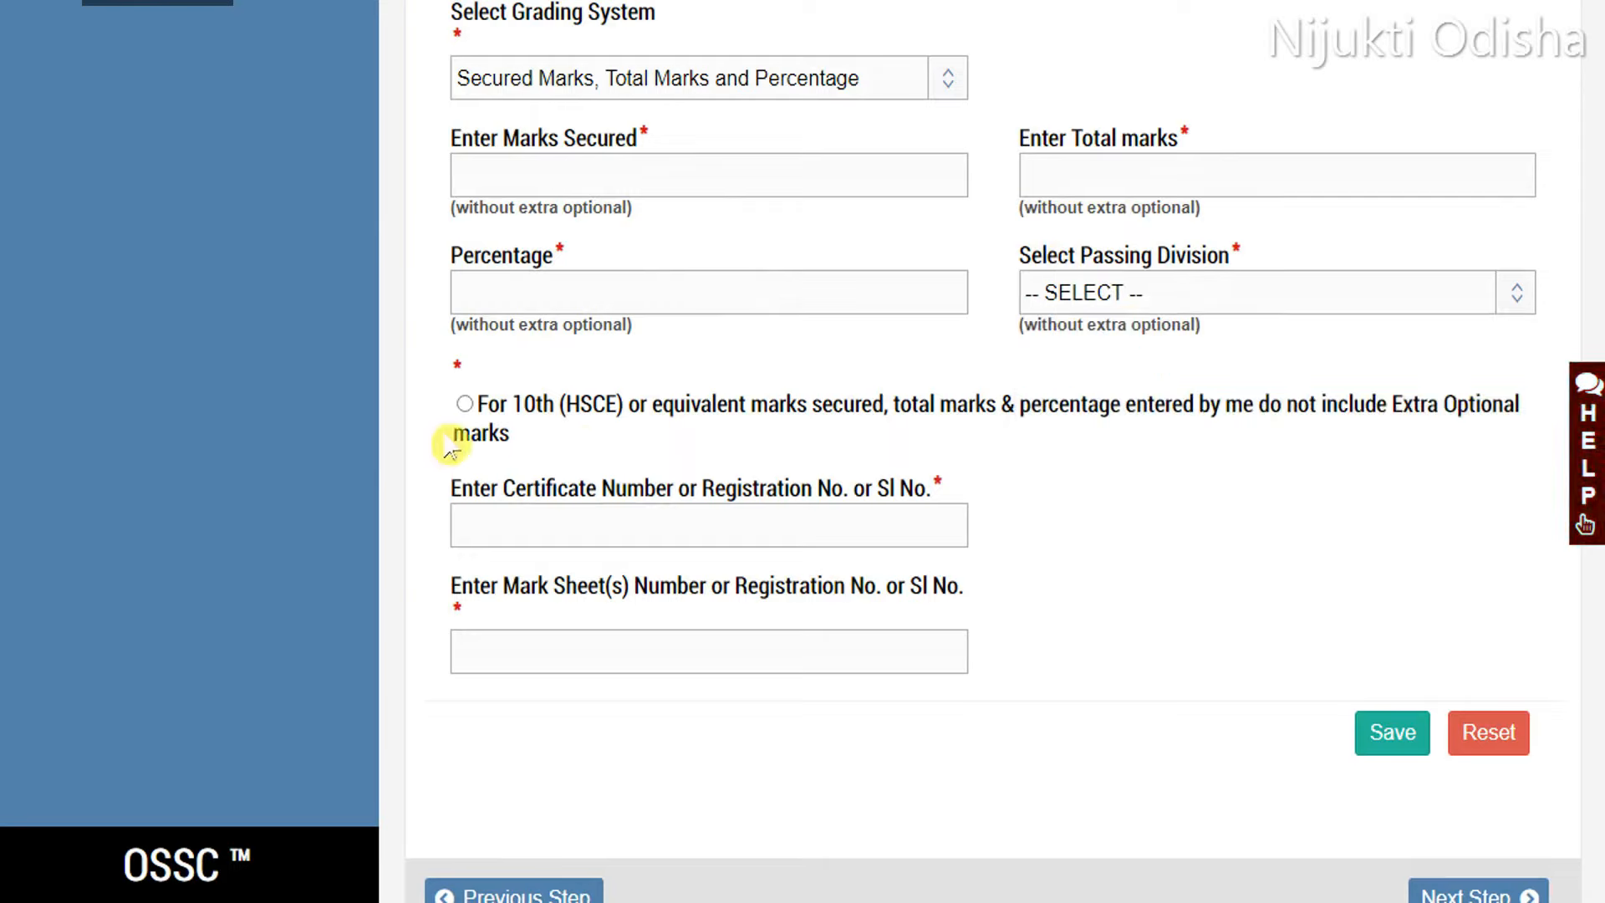
pyautogui.scroll(-1, 573, 430)
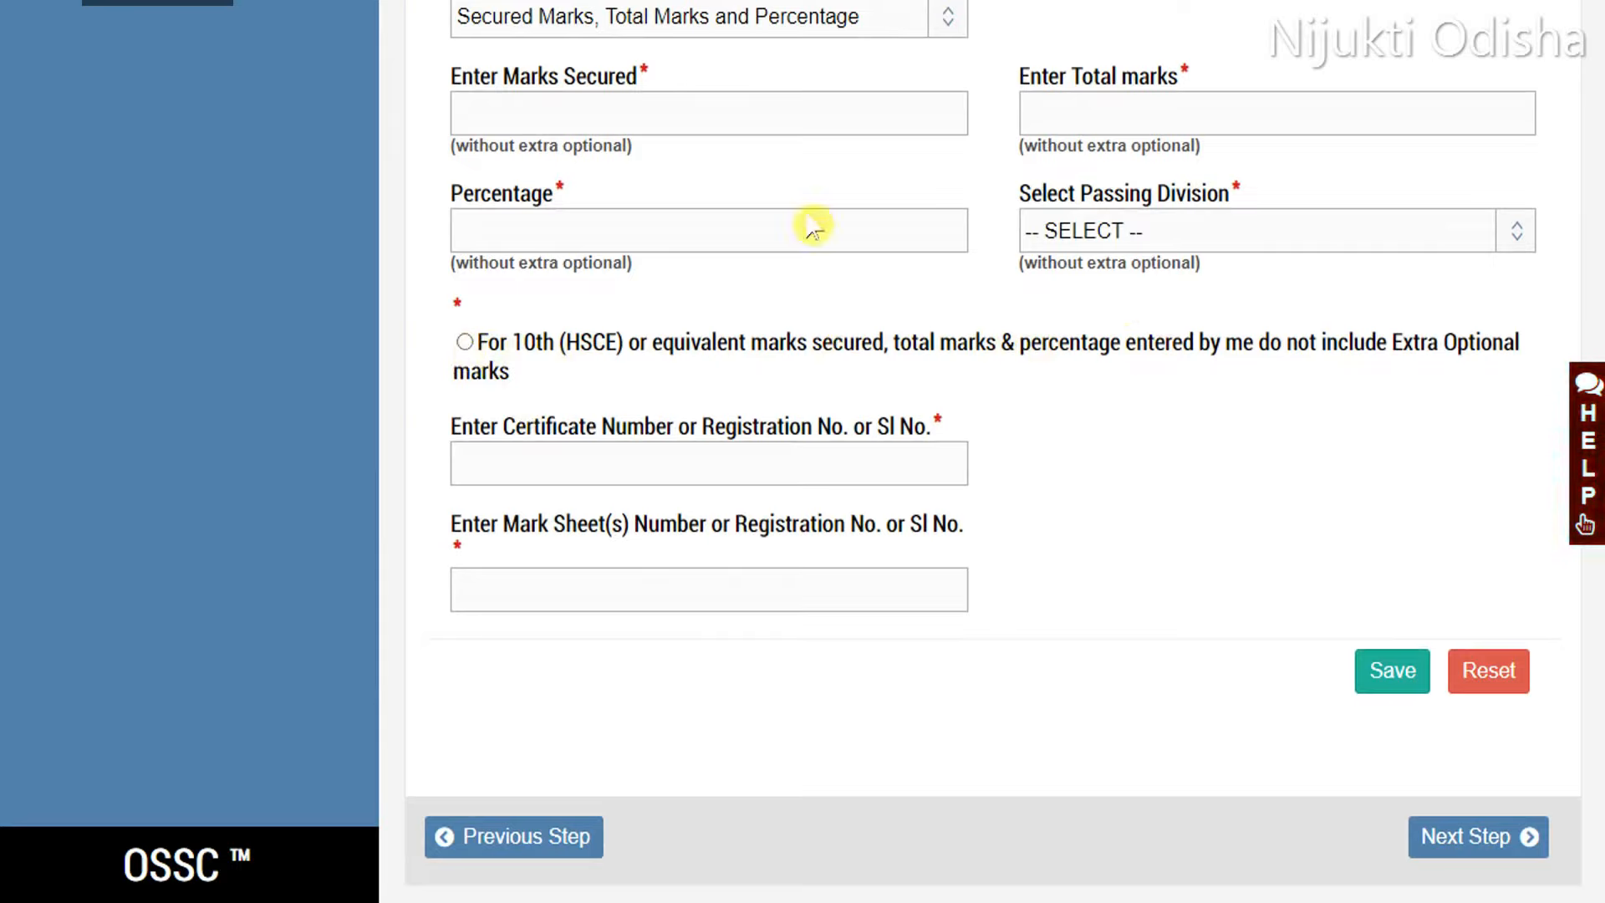
pyautogui.click(465, 343)
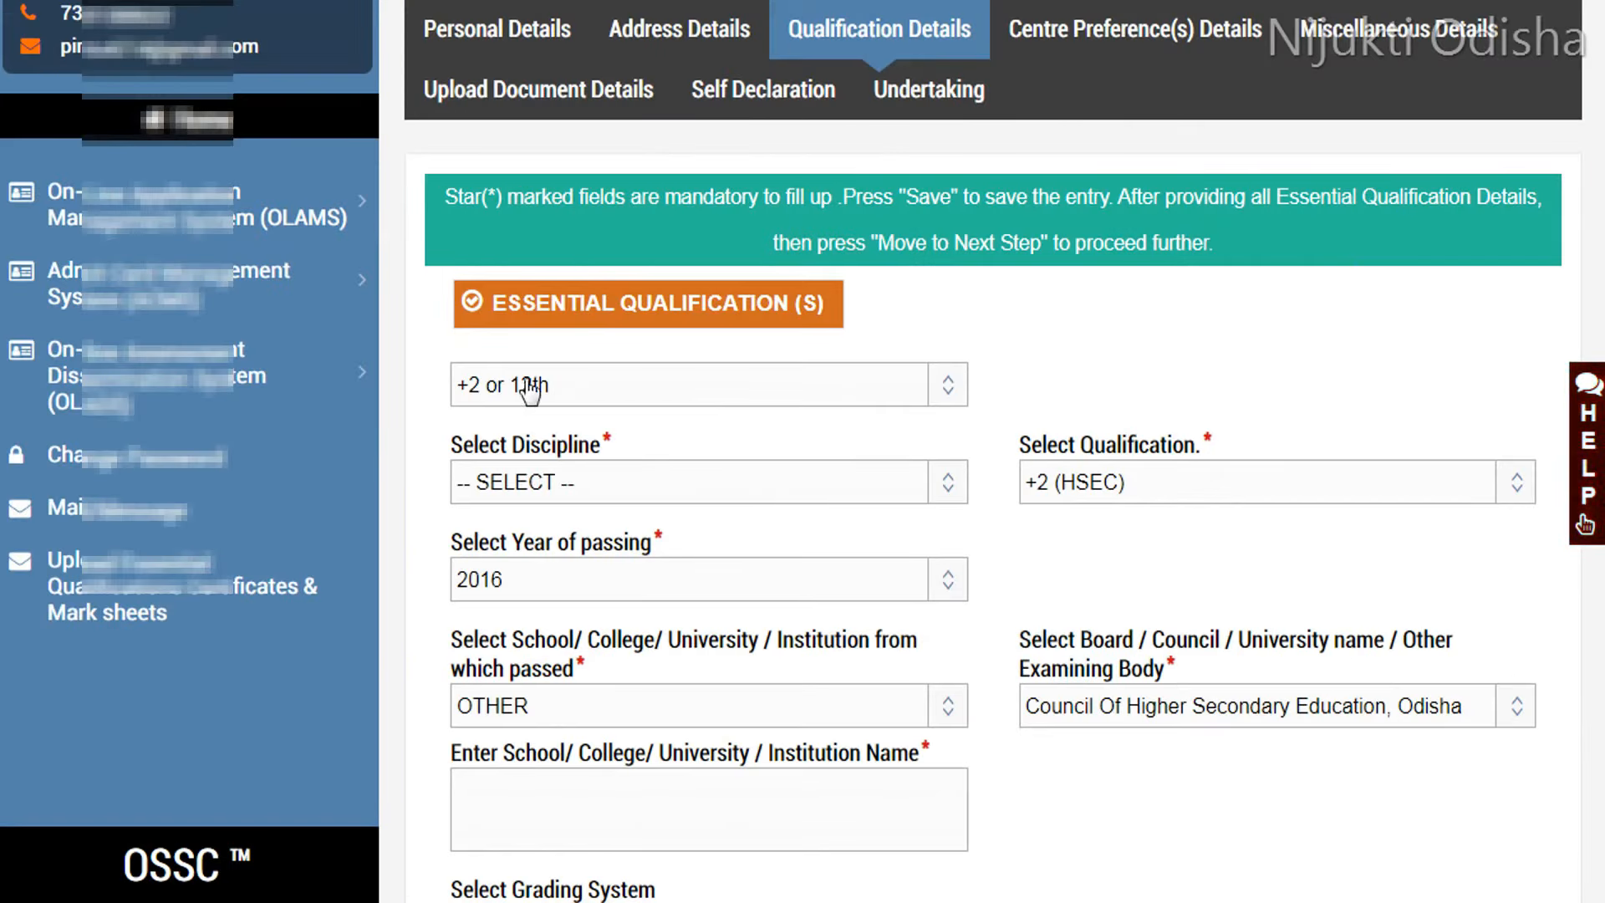
# Step: Select +2 or 12th as the essential qualification level and Science as its discipline
pyautogui.click(815, 386)
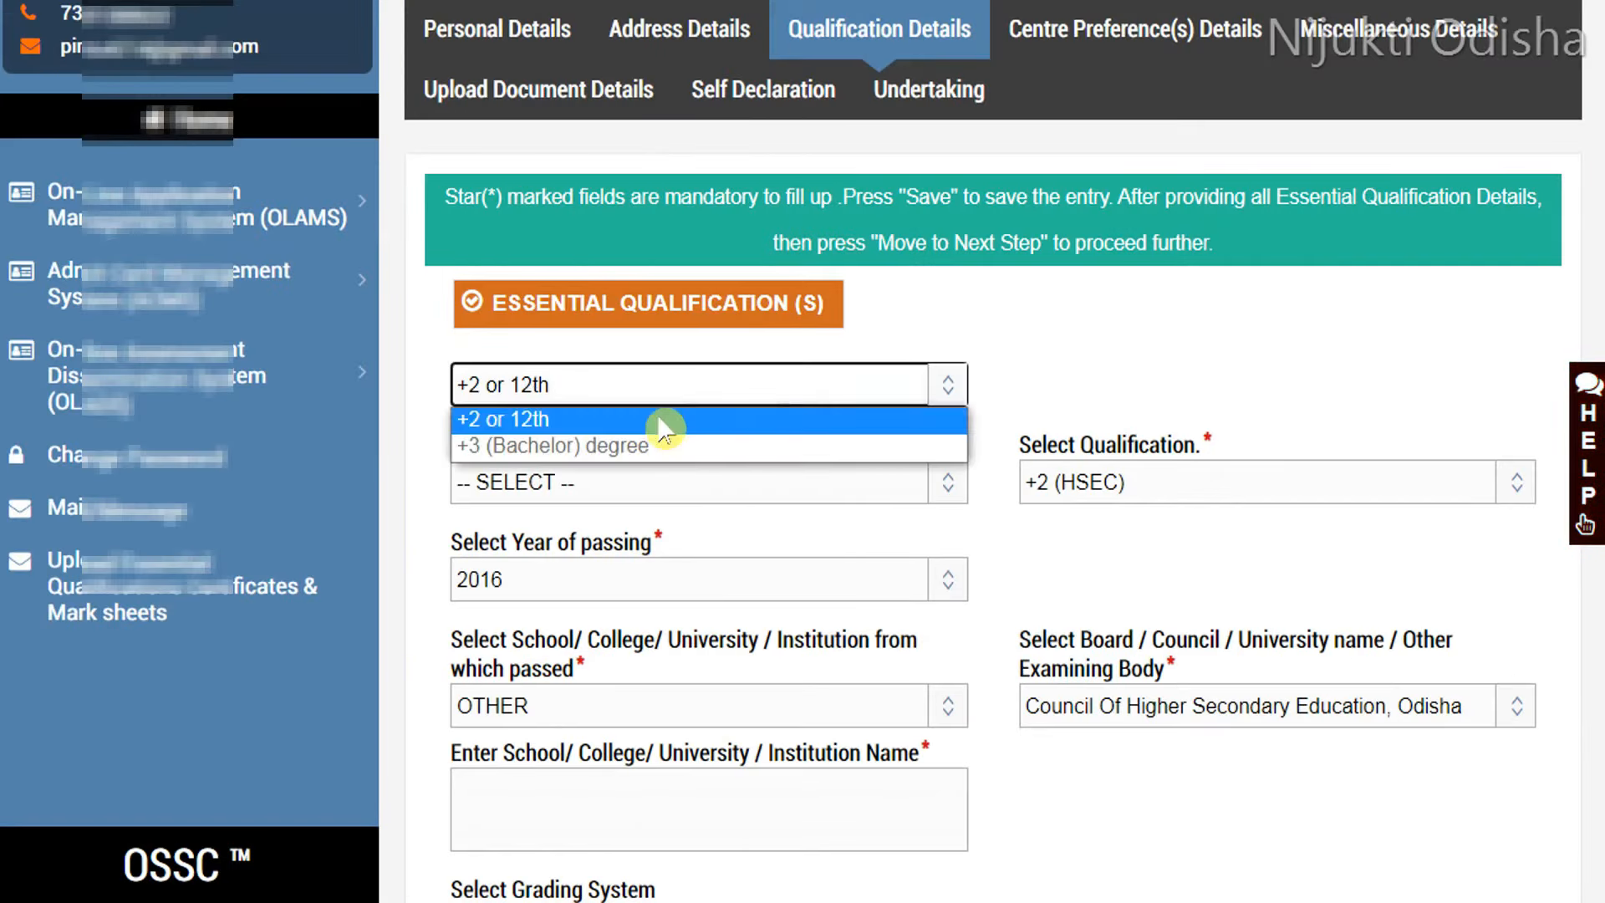
pyautogui.click(549, 422)
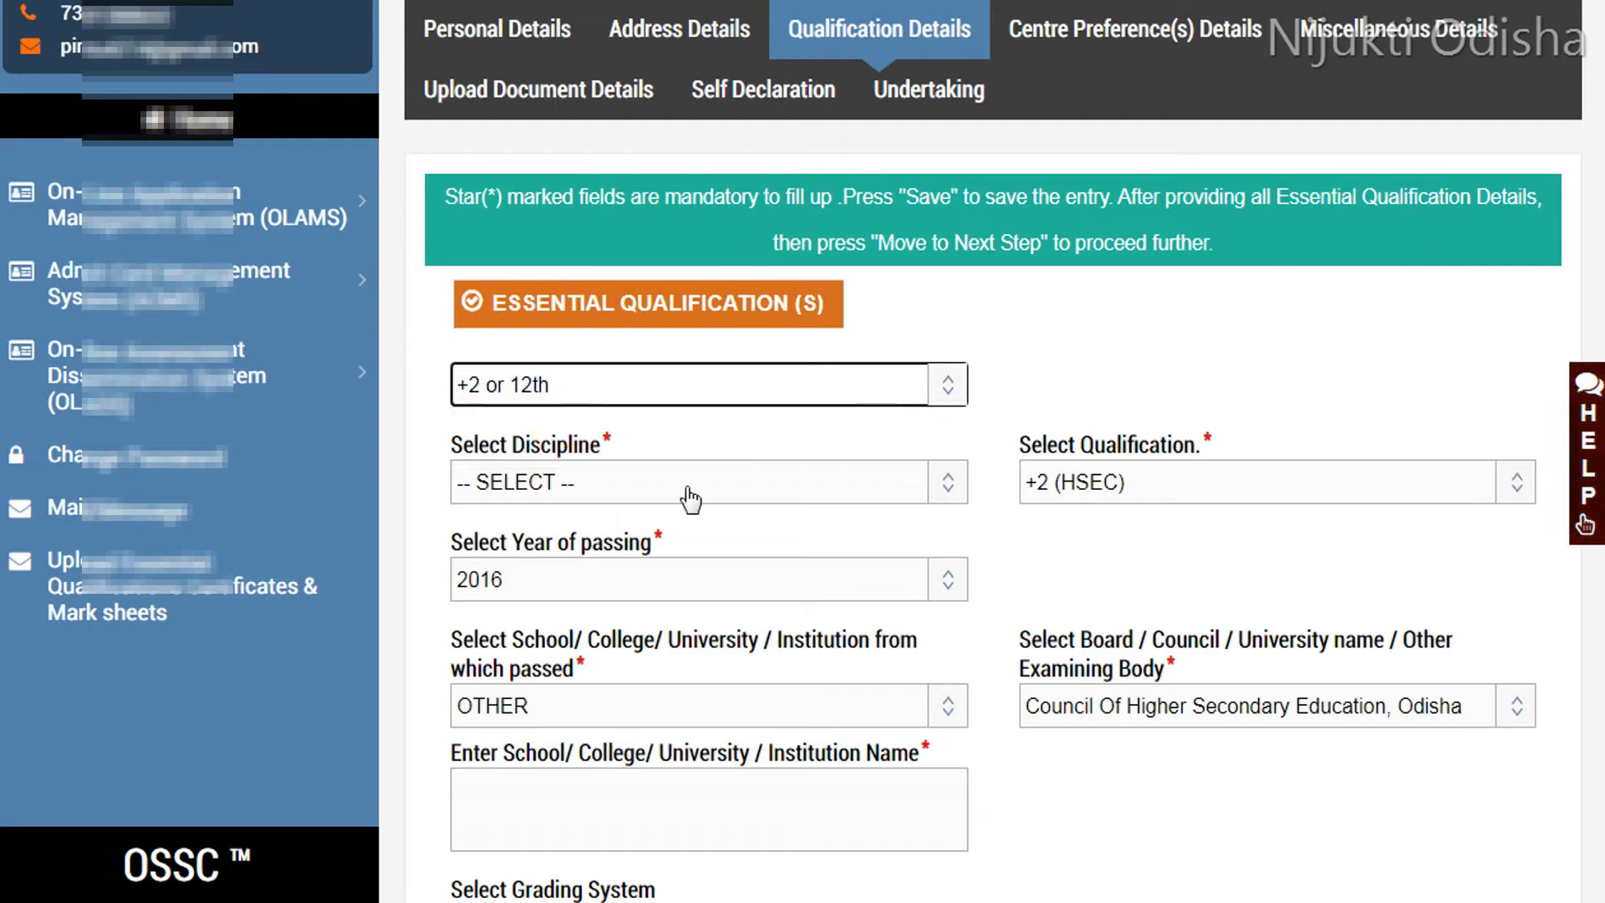
pyautogui.scroll(-3, 690, 499)
pyautogui.click(639, 239)
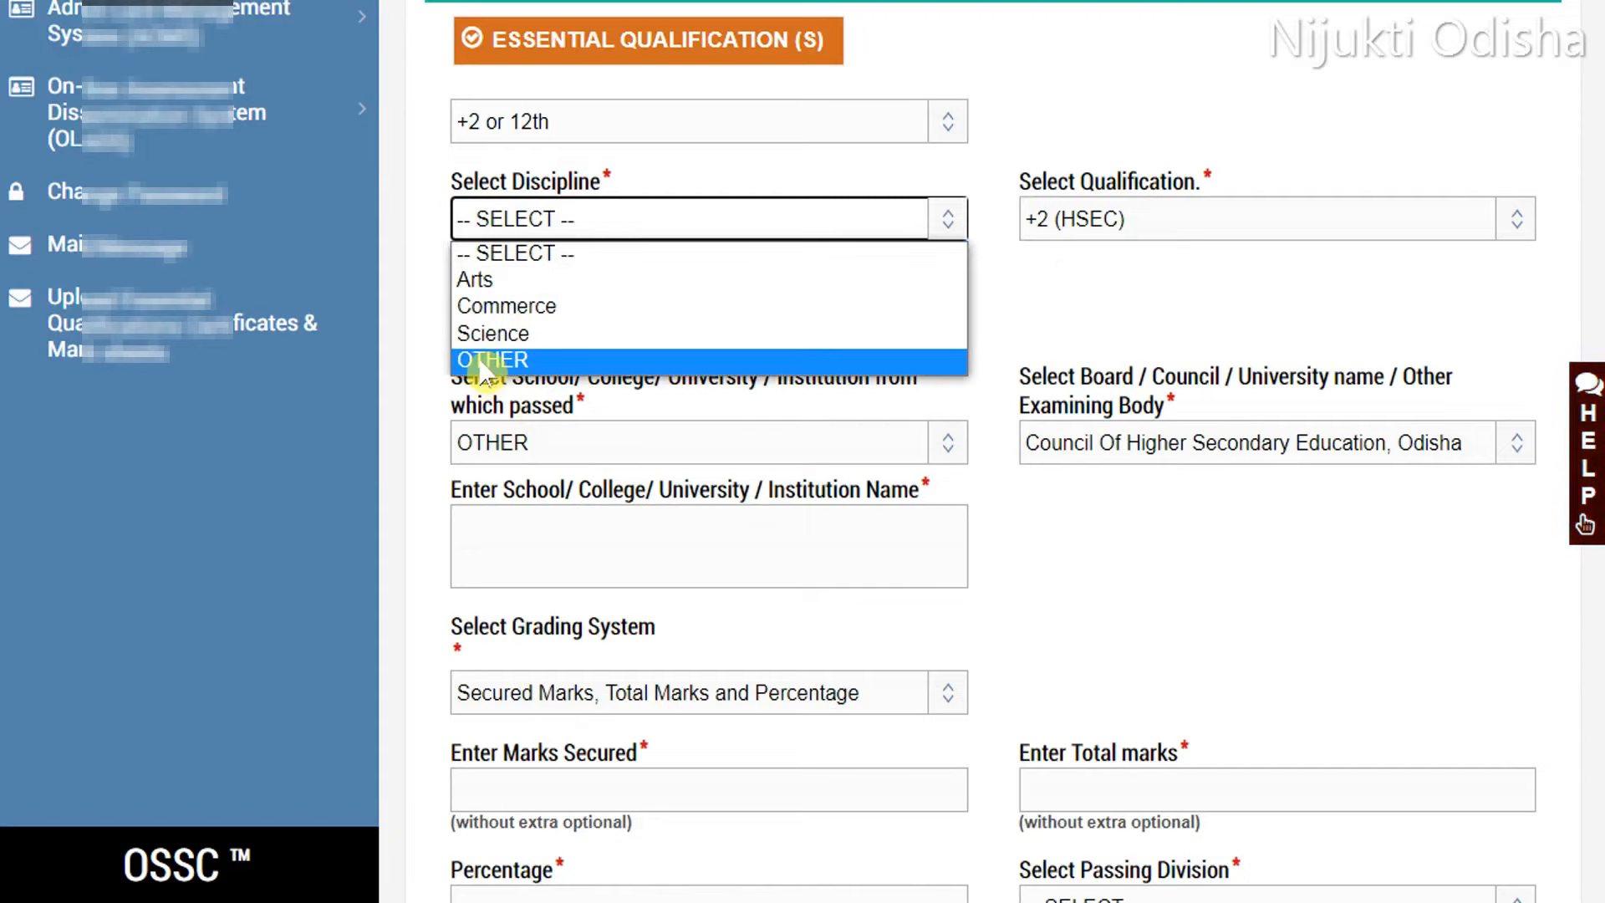
pyautogui.click(505, 339)
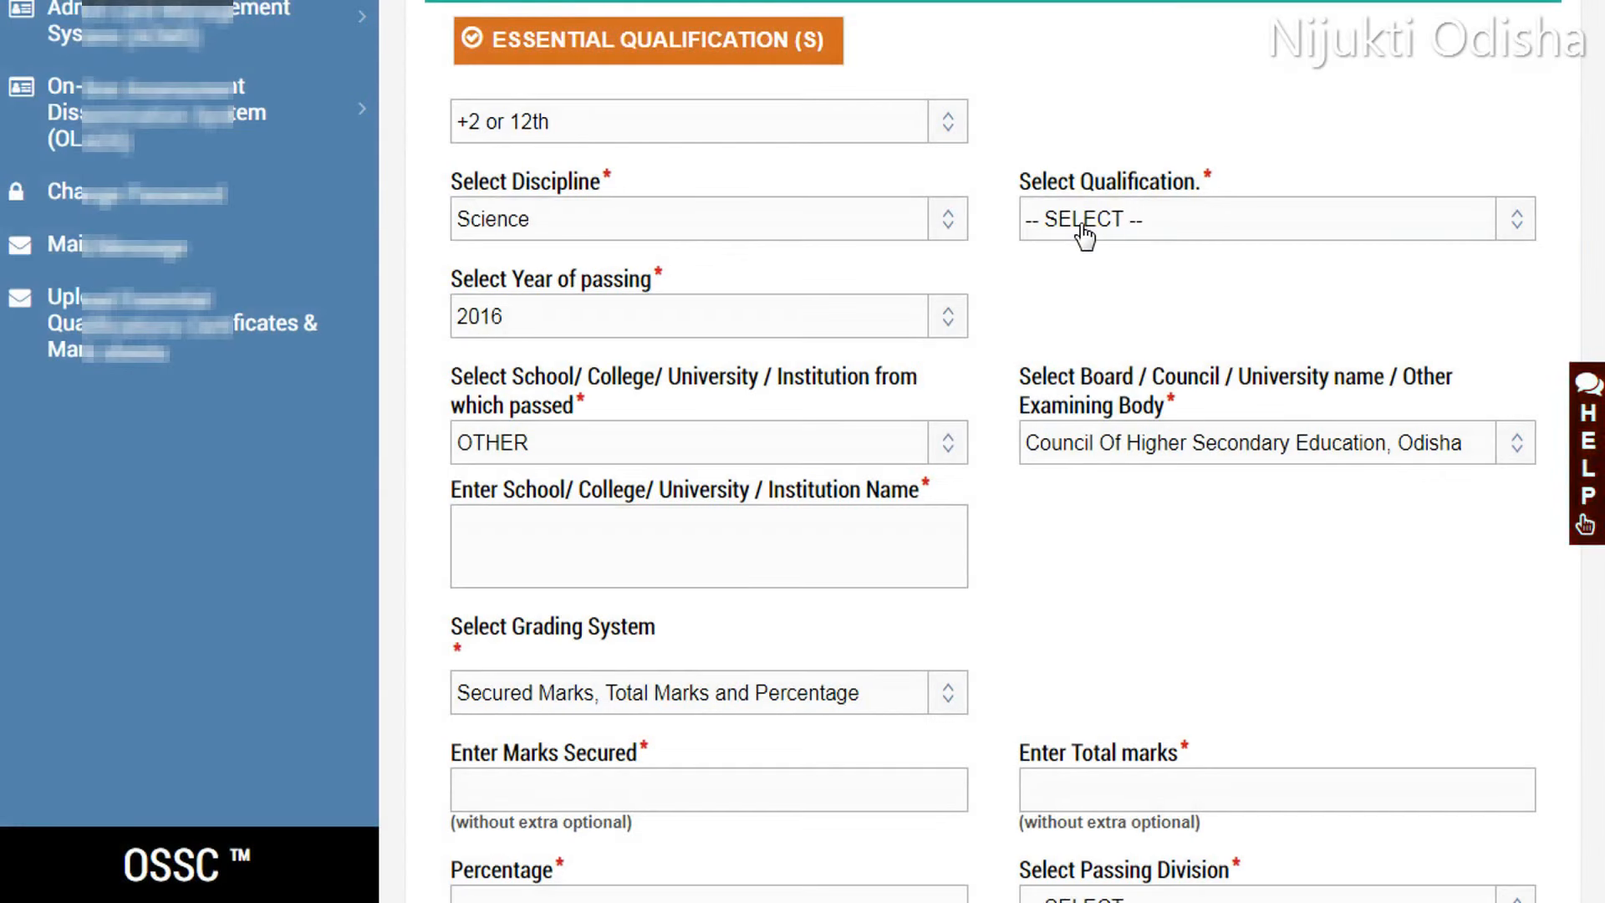
# Step: Set the 12th qualification to +2 (HSEC) and its year of passing to 2016
pyautogui.click(1139, 224)
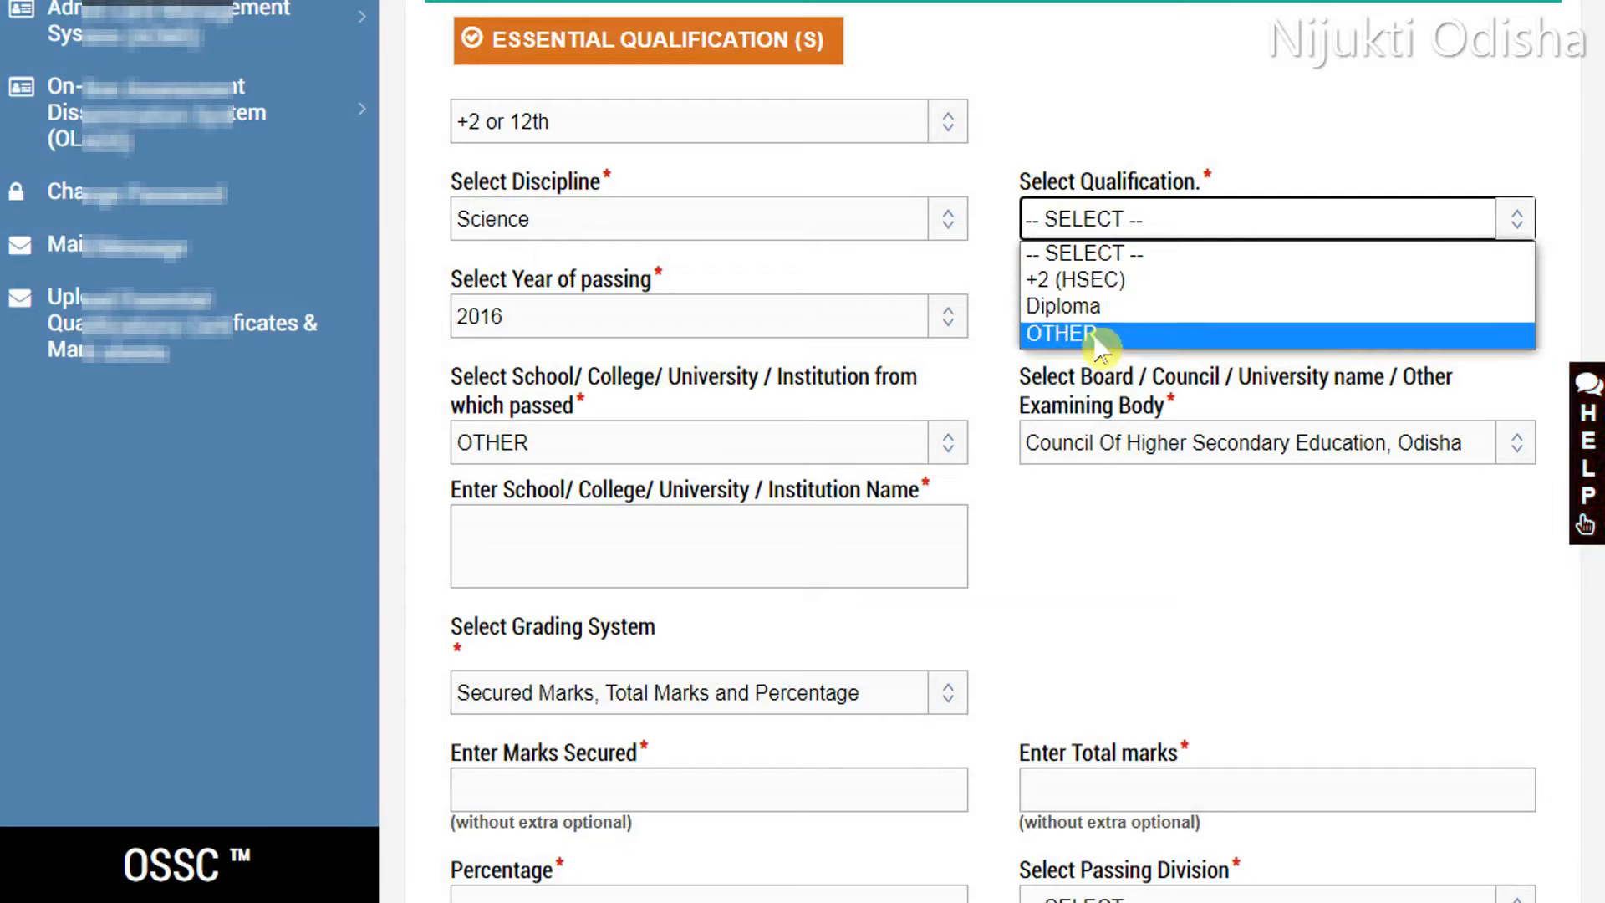
pyautogui.click(1101, 286)
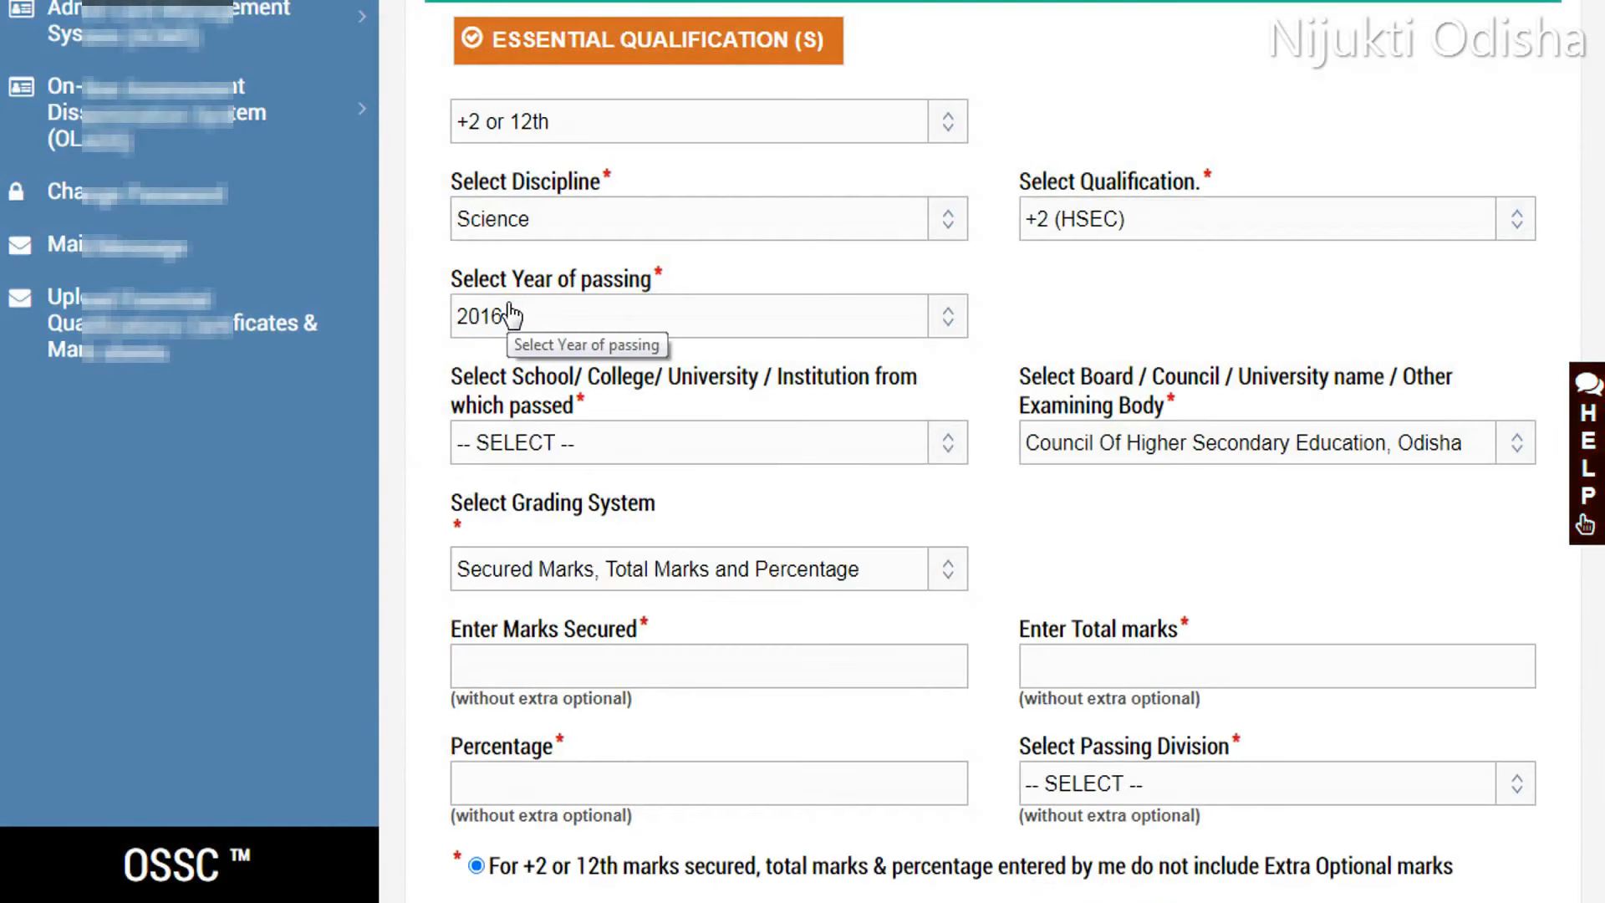
pyautogui.click(719, 332)
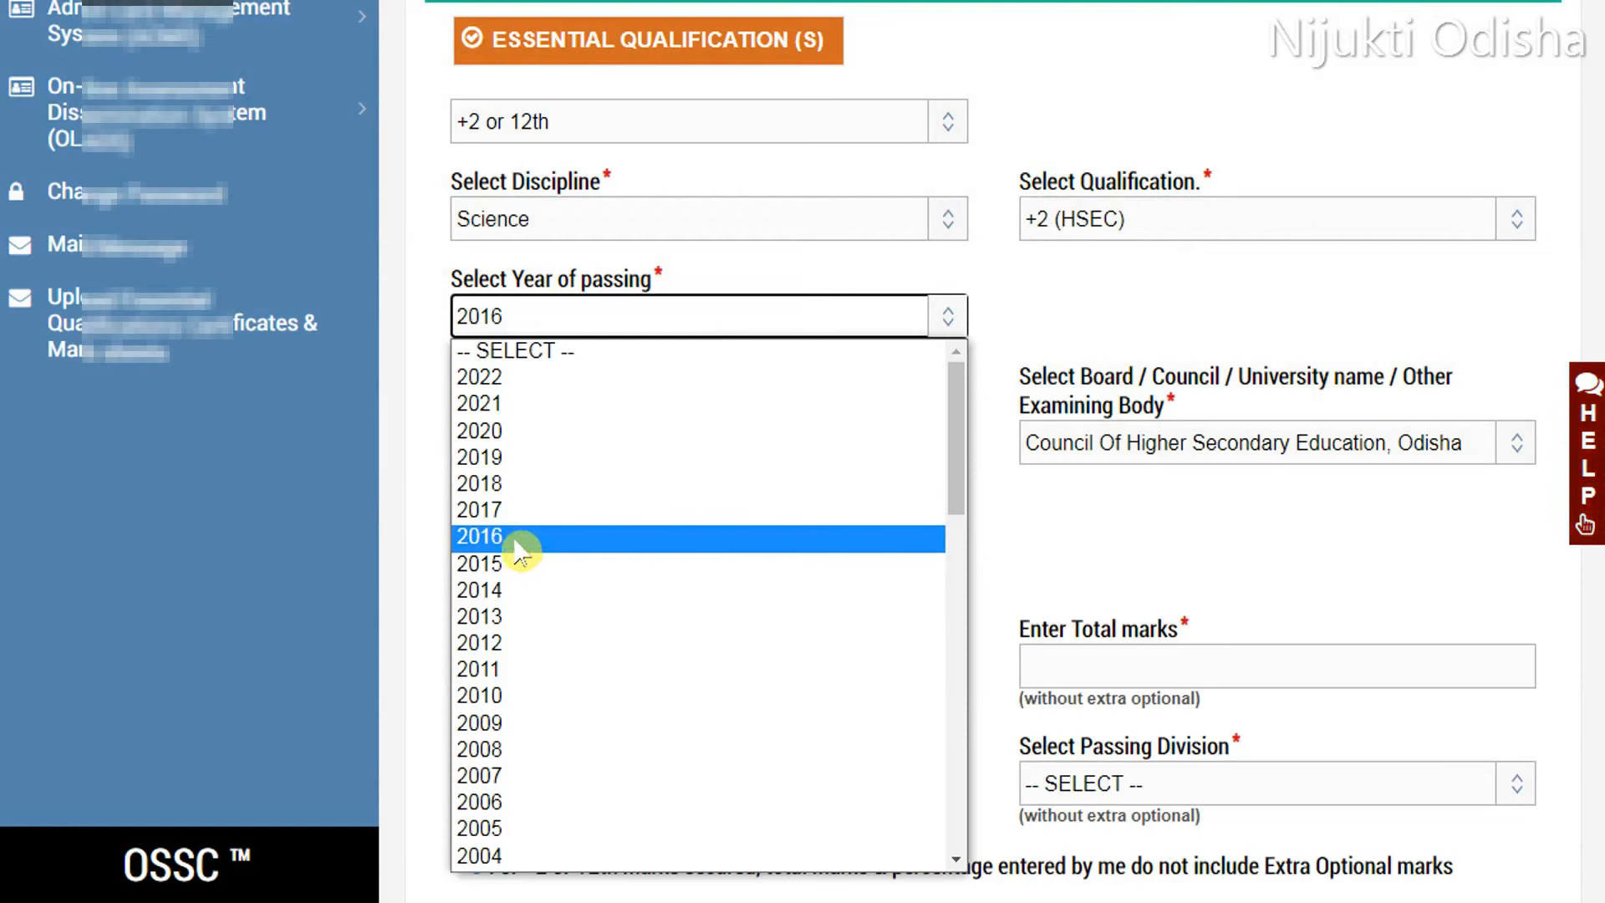
pyautogui.click(518, 544)
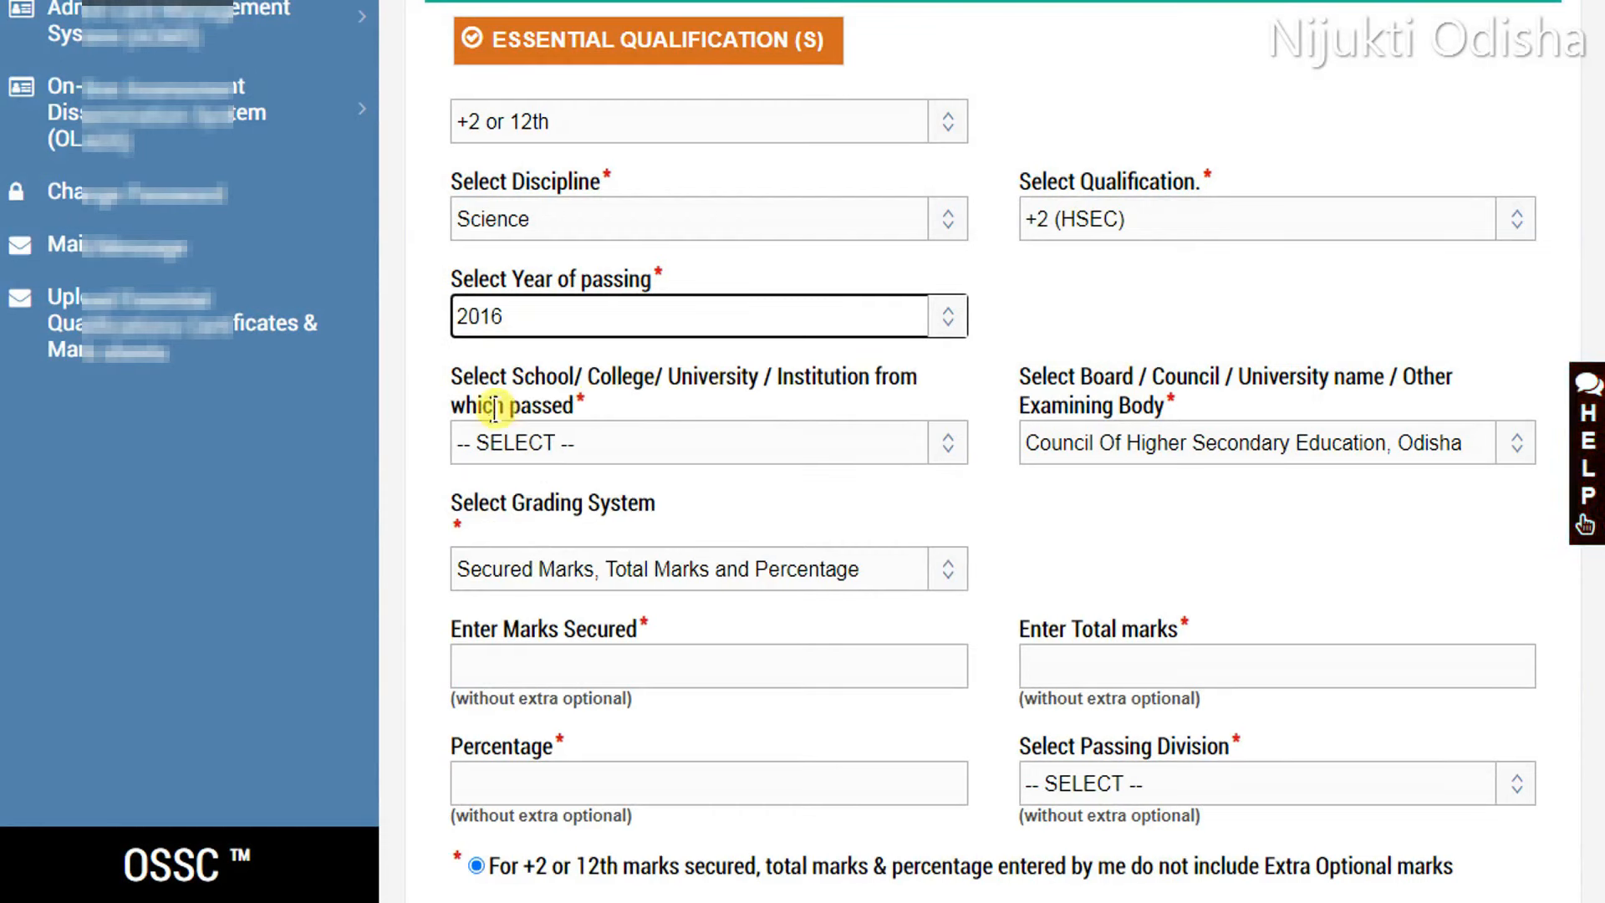
# Step: Set the 12th institution to OTHER and the examining body to Council Of Higher Secondary Education, Odisha
pyautogui.click(647, 446)
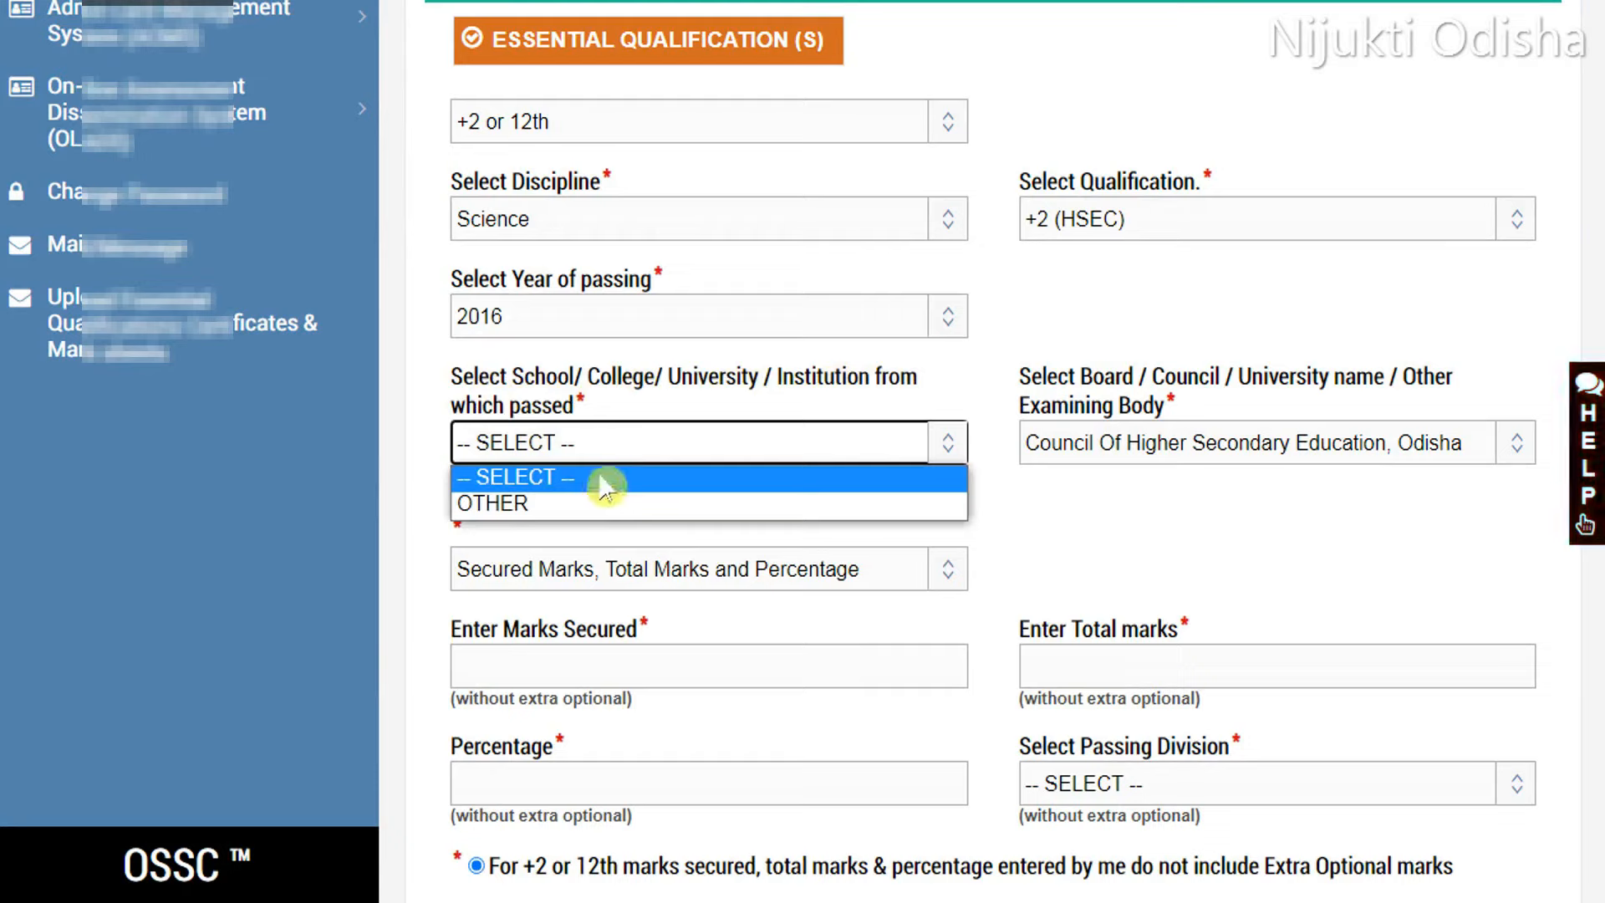
pyautogui.click(528, 506)
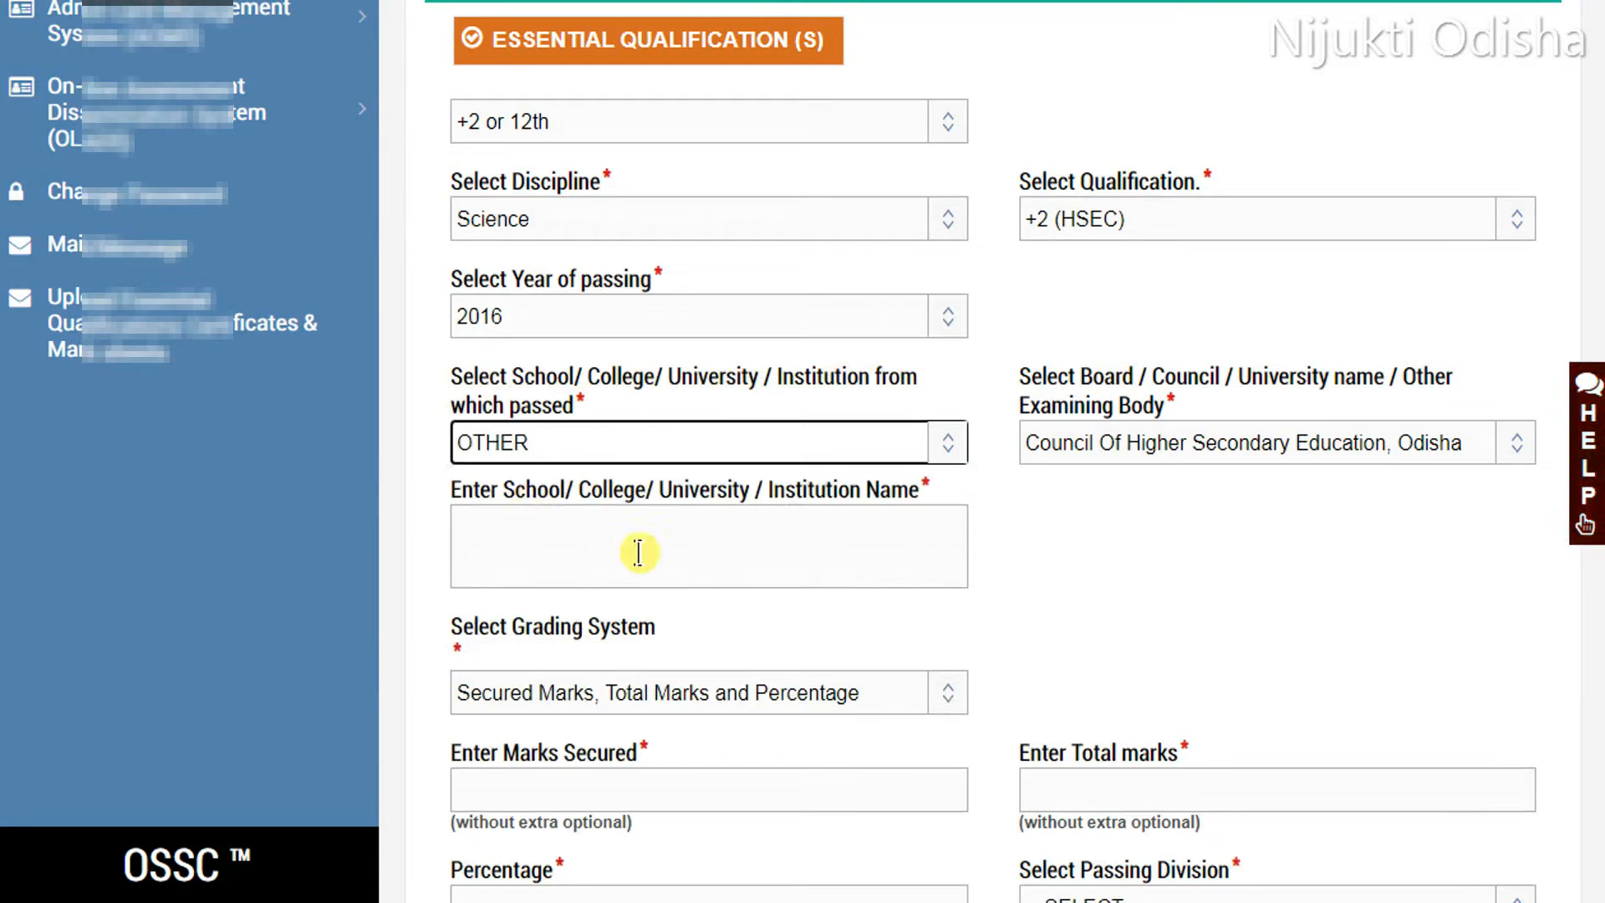
pyautogui.click(1297, 459)
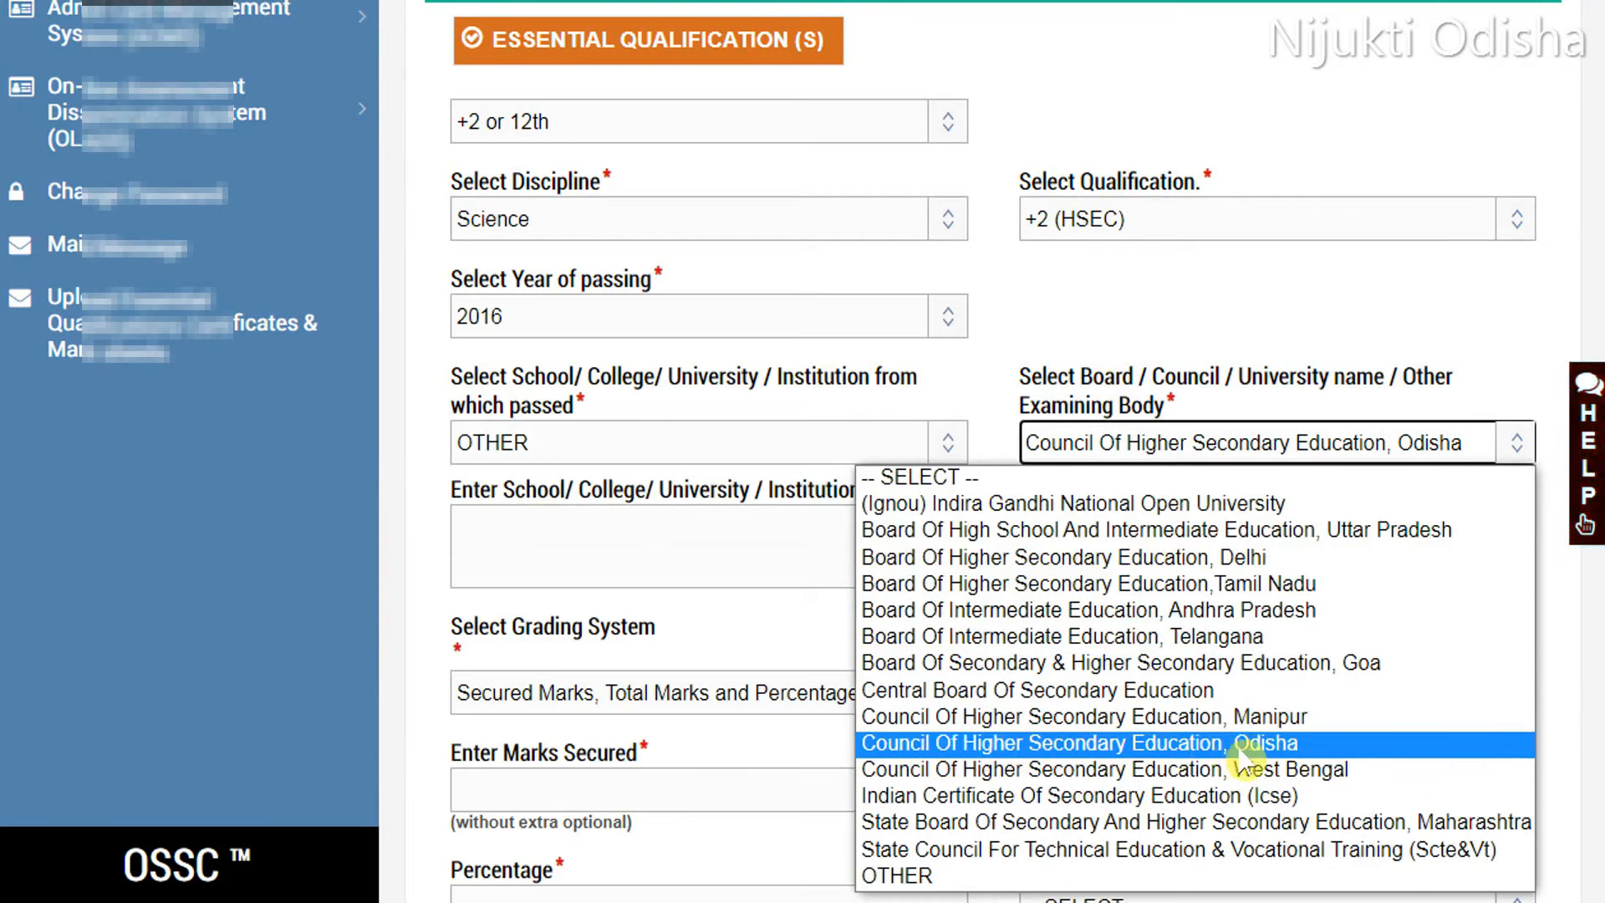
pyautogui.click(1175, 744)
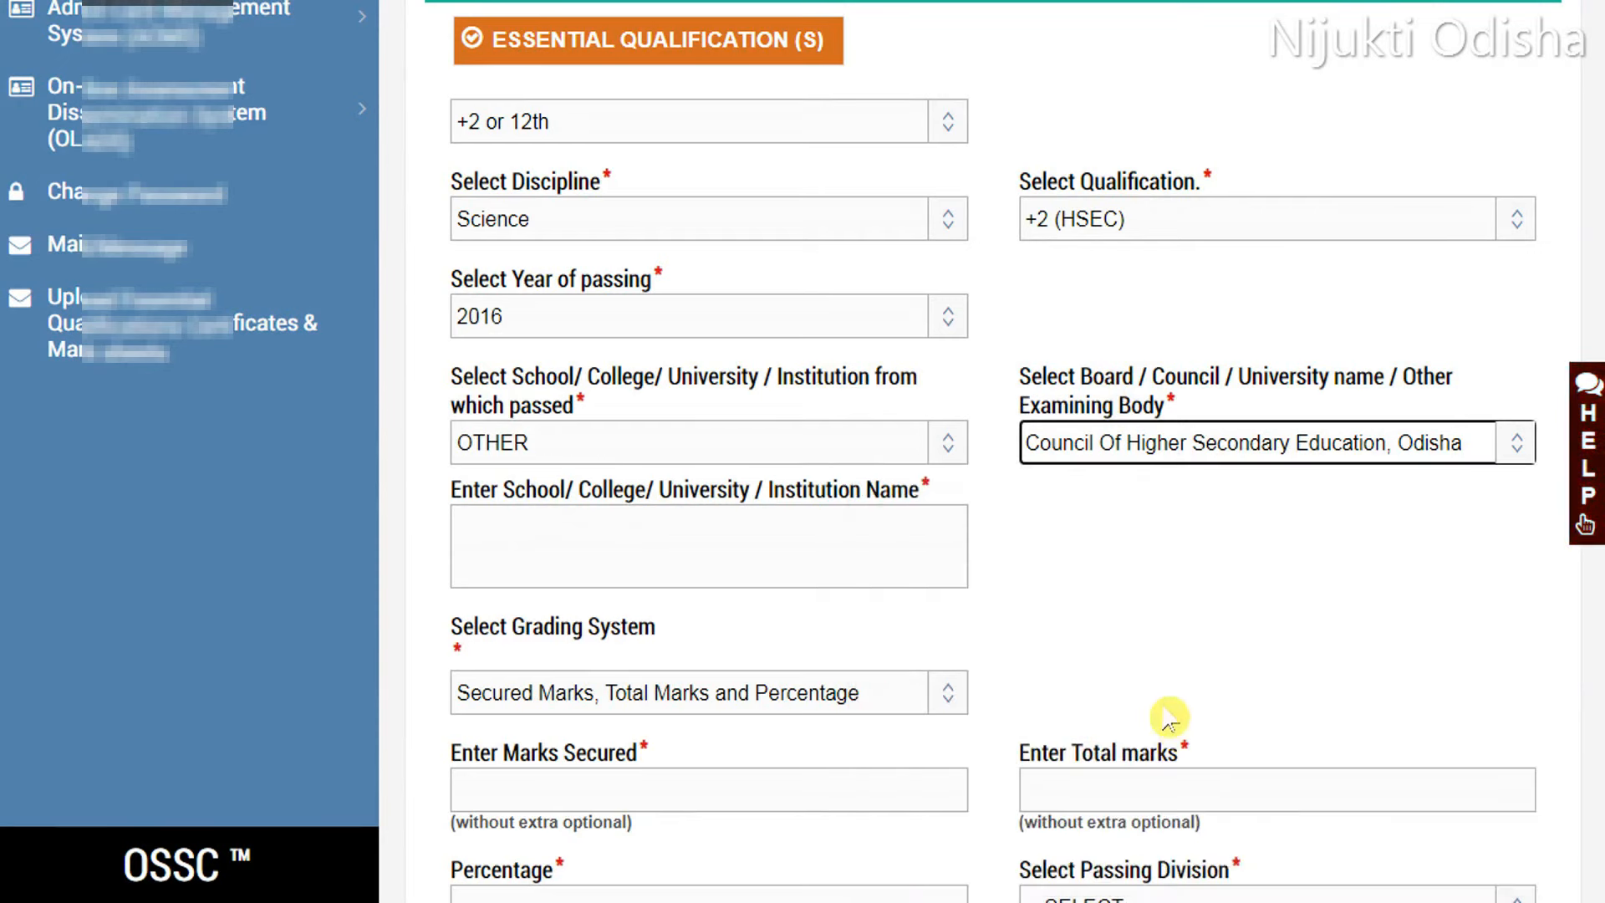
# Step: Choose Secured Marks, Total Marks and Percentage as the 12th qualification's grading system
pyautogui.scroll(-5, 1120, 662)
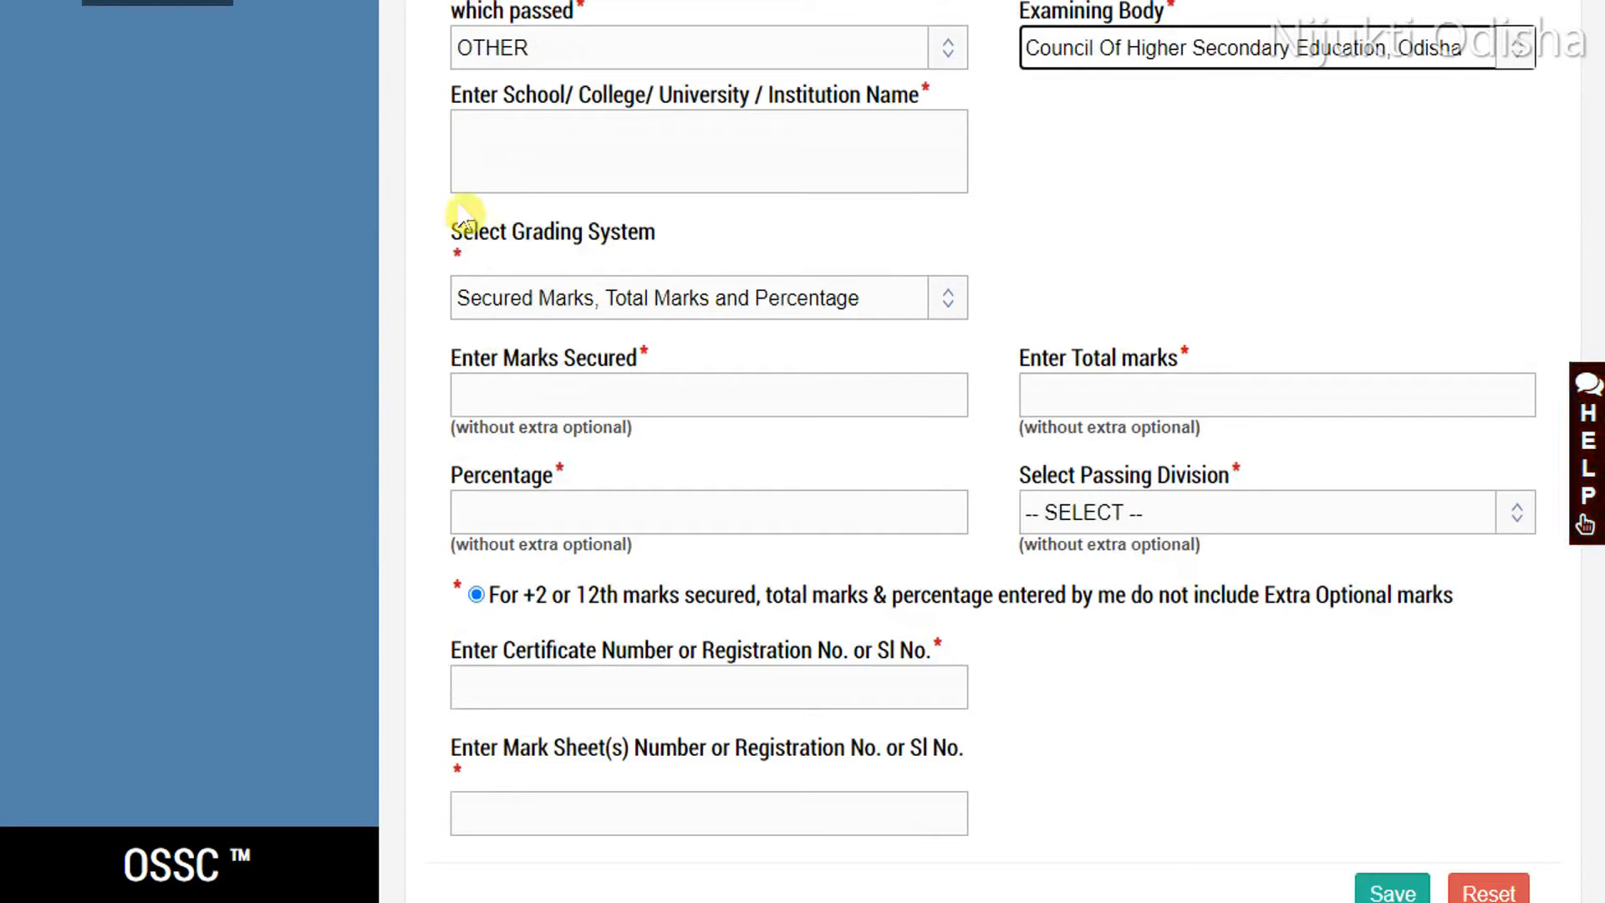
pyautogui.click(667, 311)
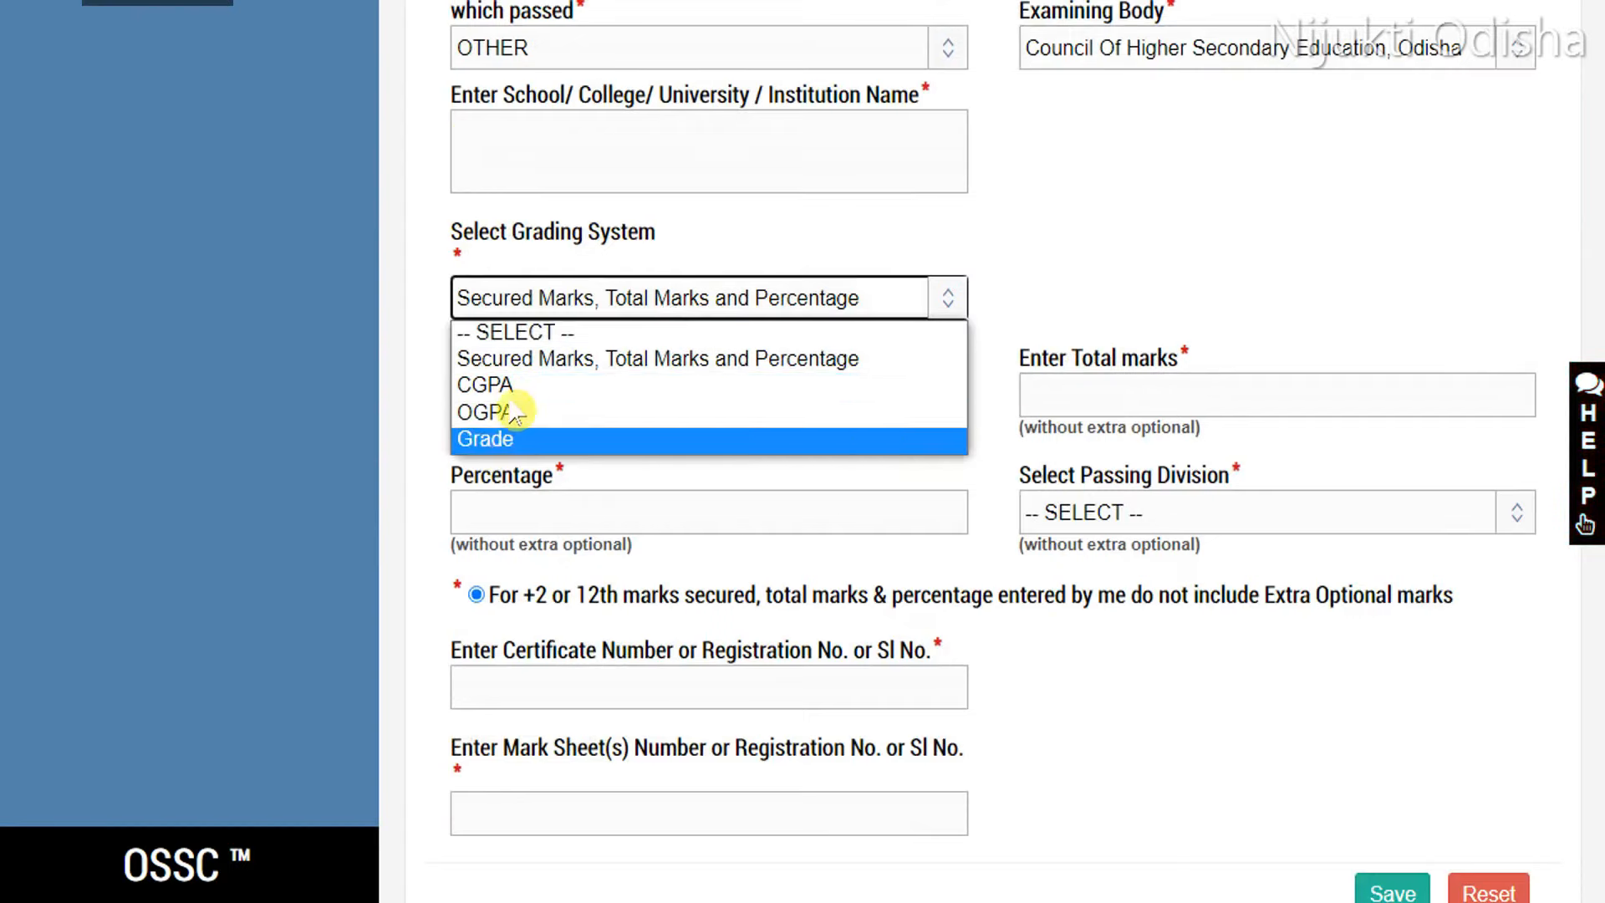
pyautogui.click(519, 359)
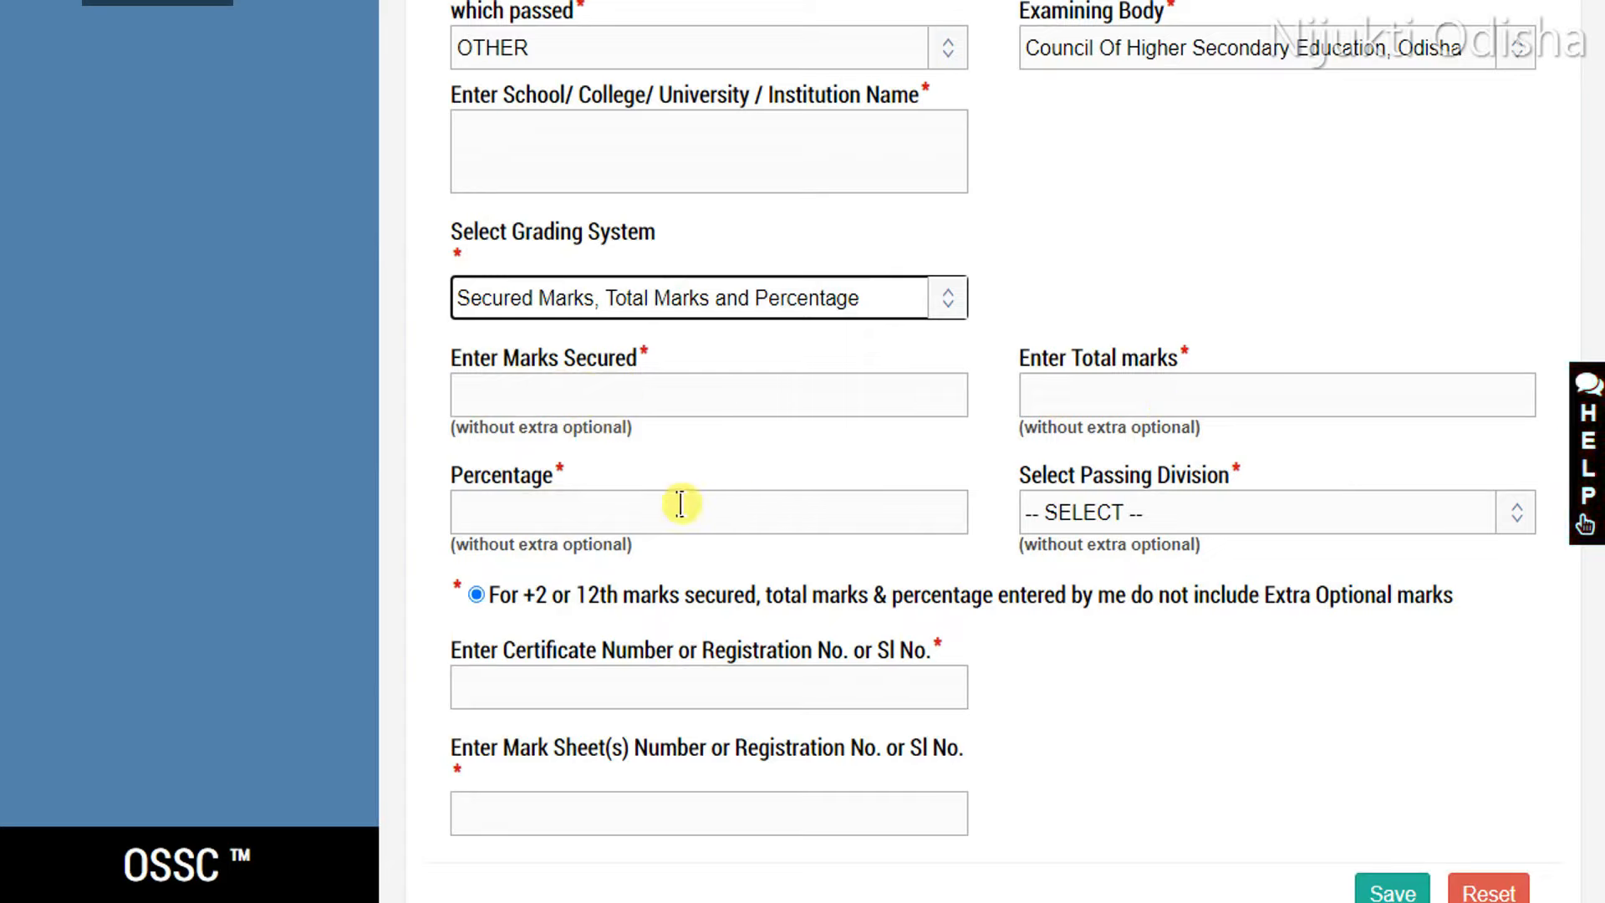
# Step: Declare that the entered 12th marks do not include Extra Optional marks and save the 12th qualification entry
pyautogui.click(1142, 519)
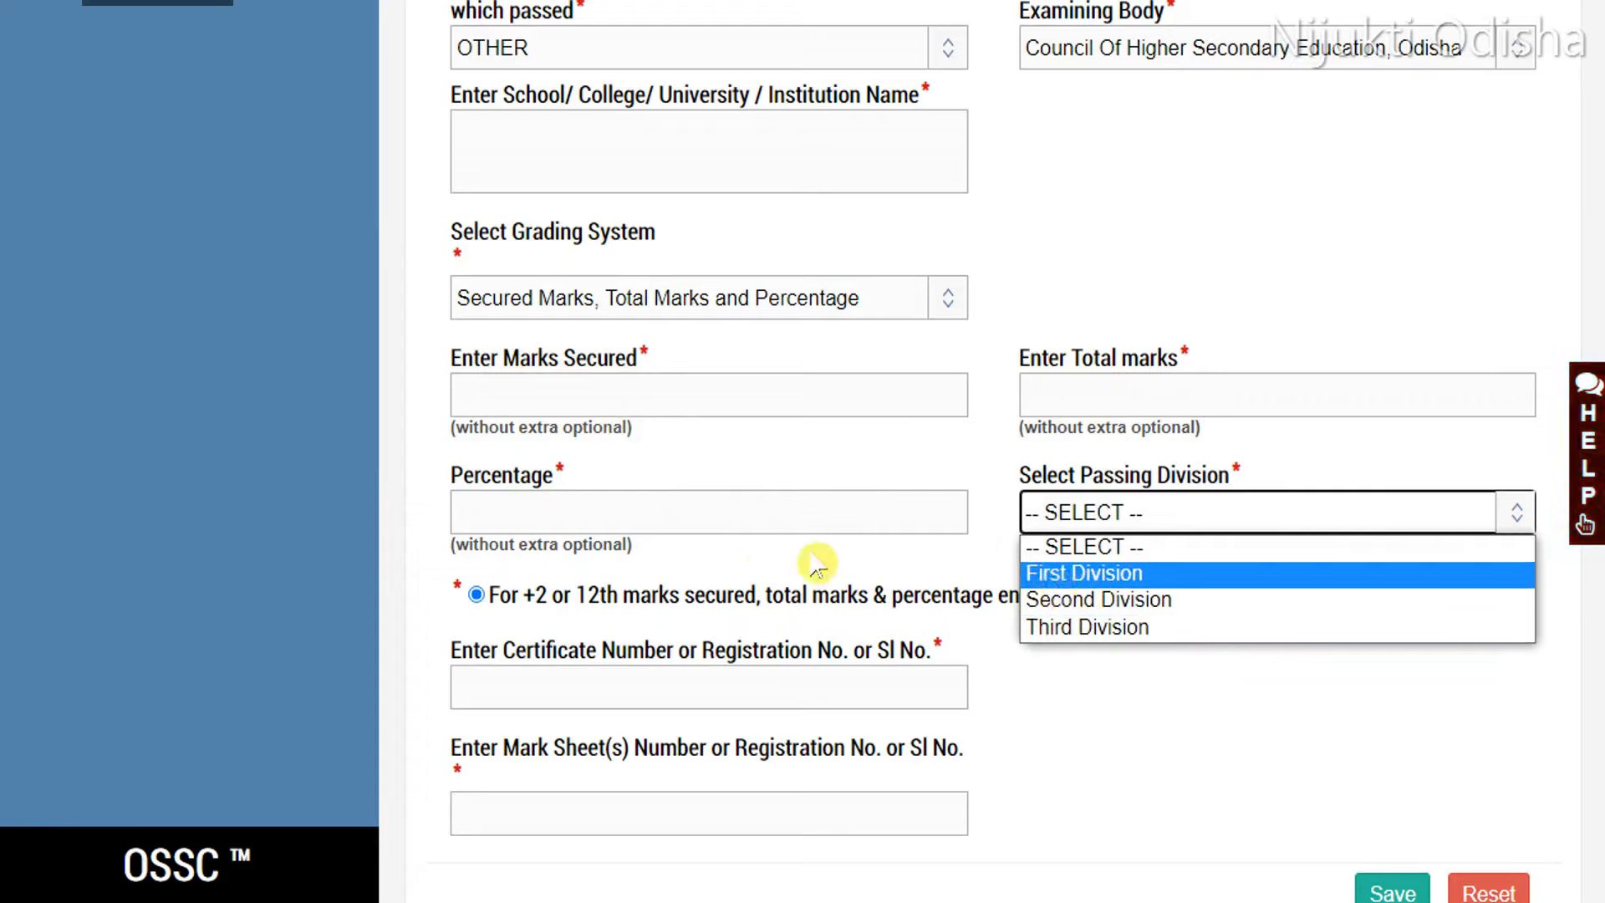
pyautogui.click(769, 567)
pyautogui.click(475, 595)
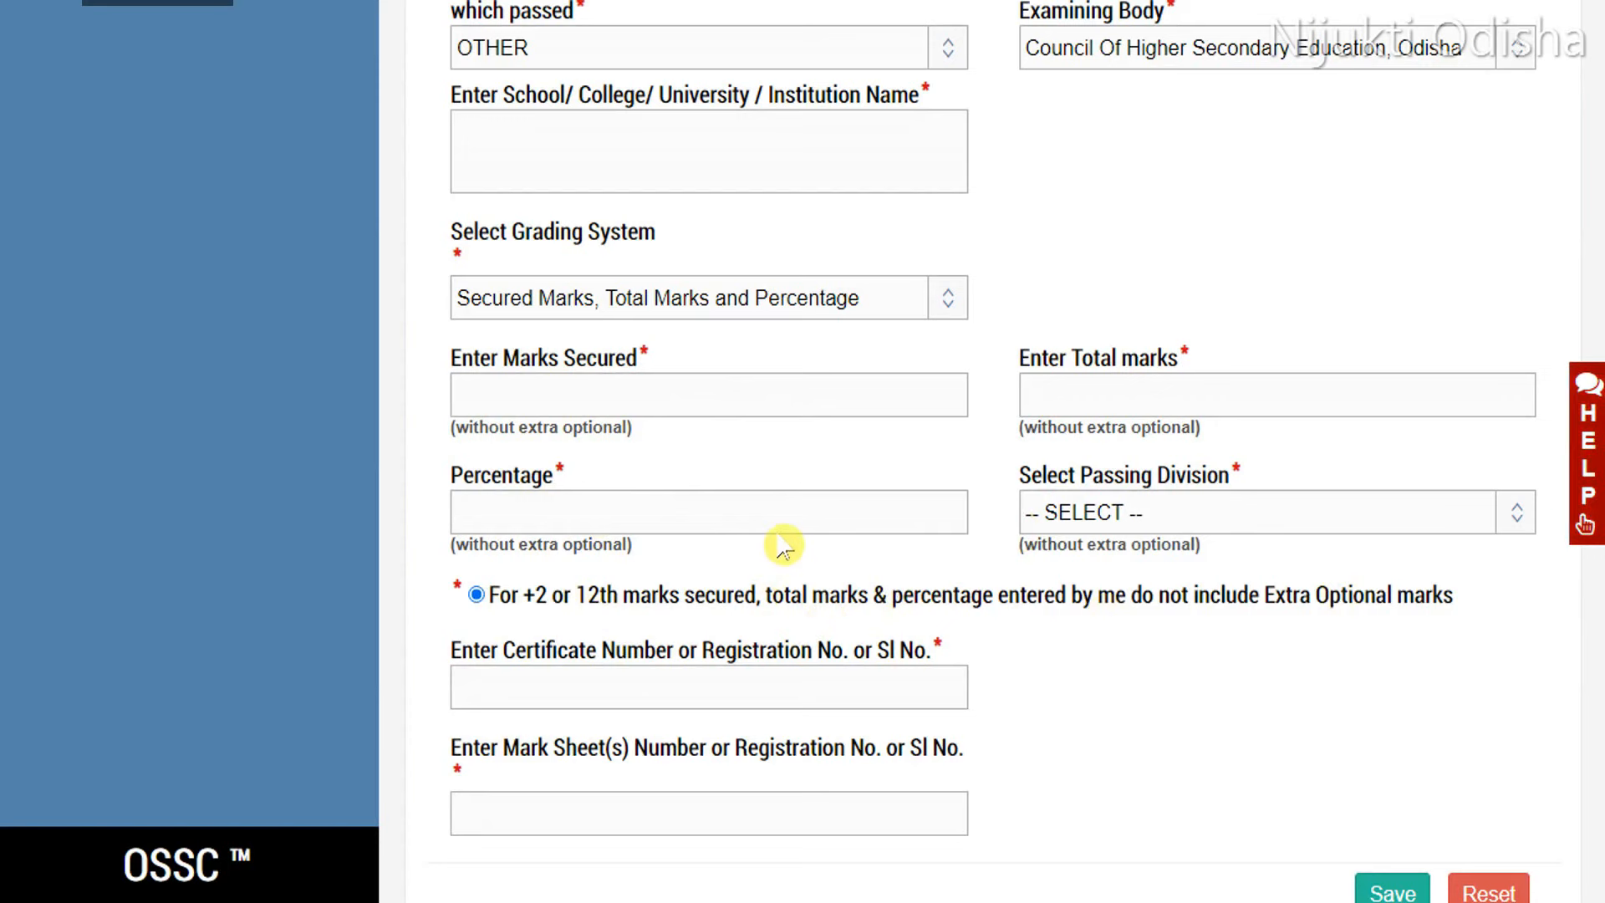
pyautogui.scroll(-3, 782, 556)
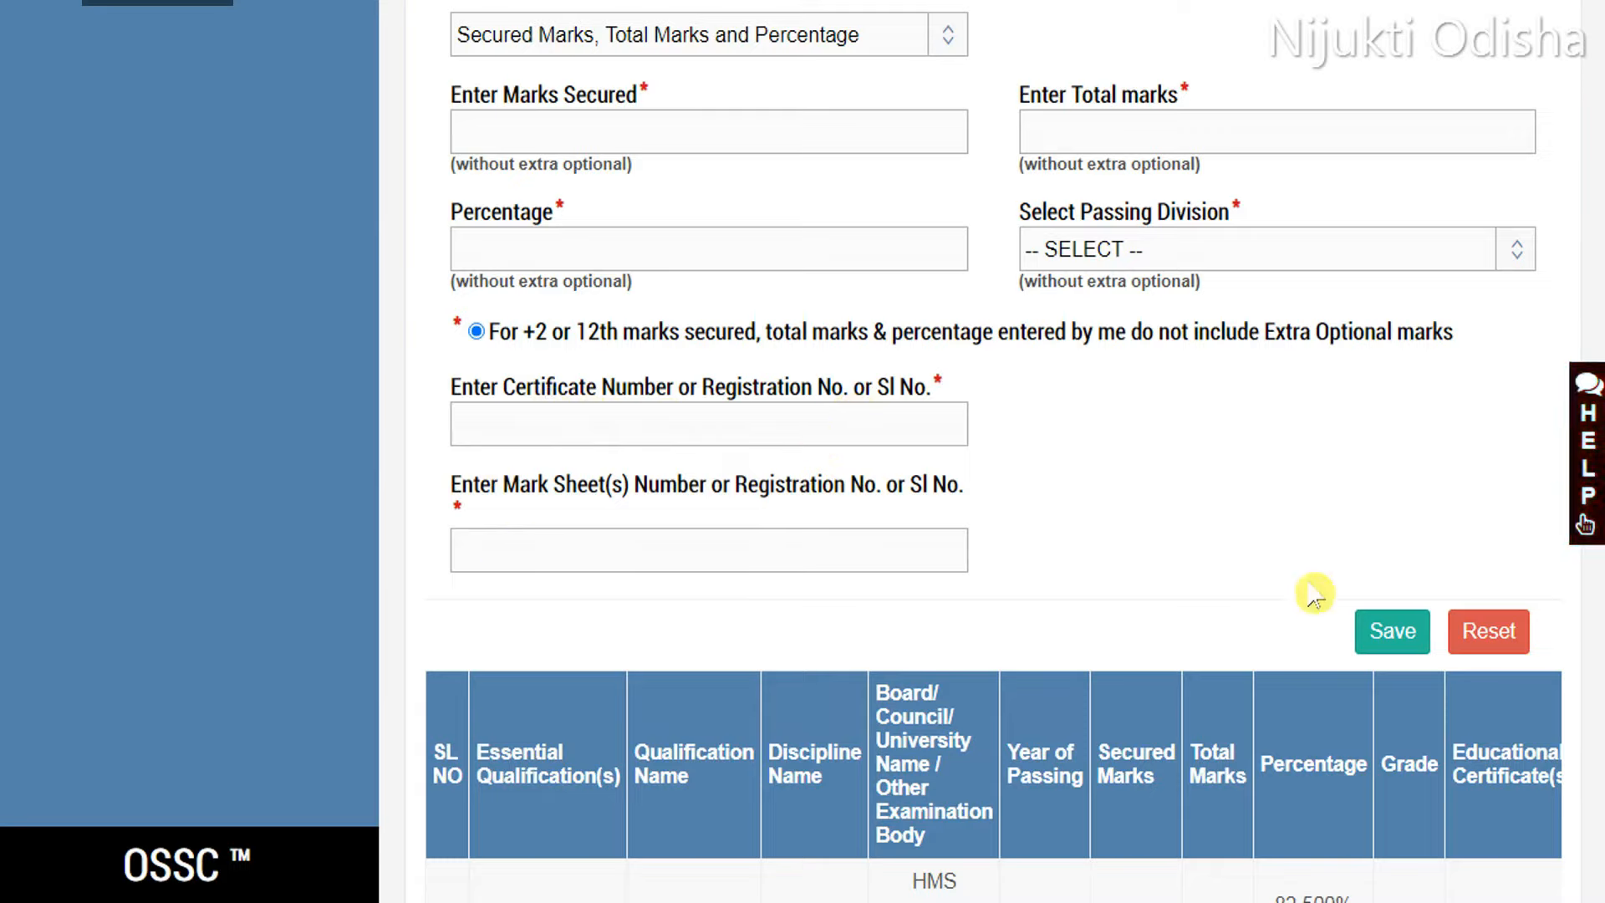
pyautogui.click(1374, 643)
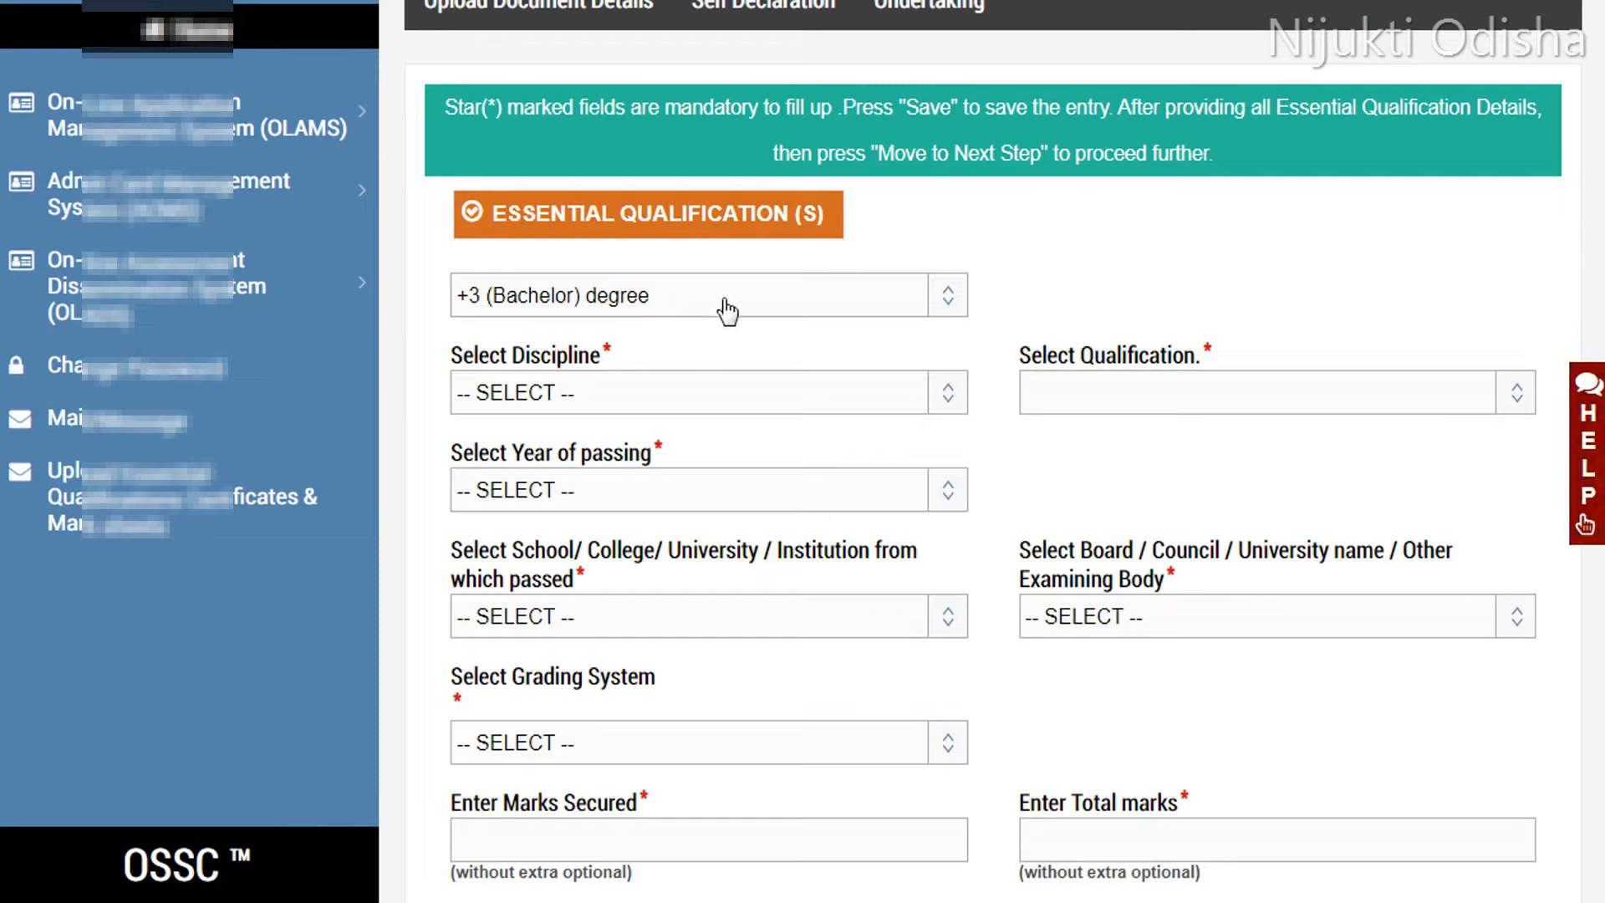
# Step: Set both the discipline and the qualification of the +3 (Bachelor) degree to OTHER
pyautogui.click(597, 394)
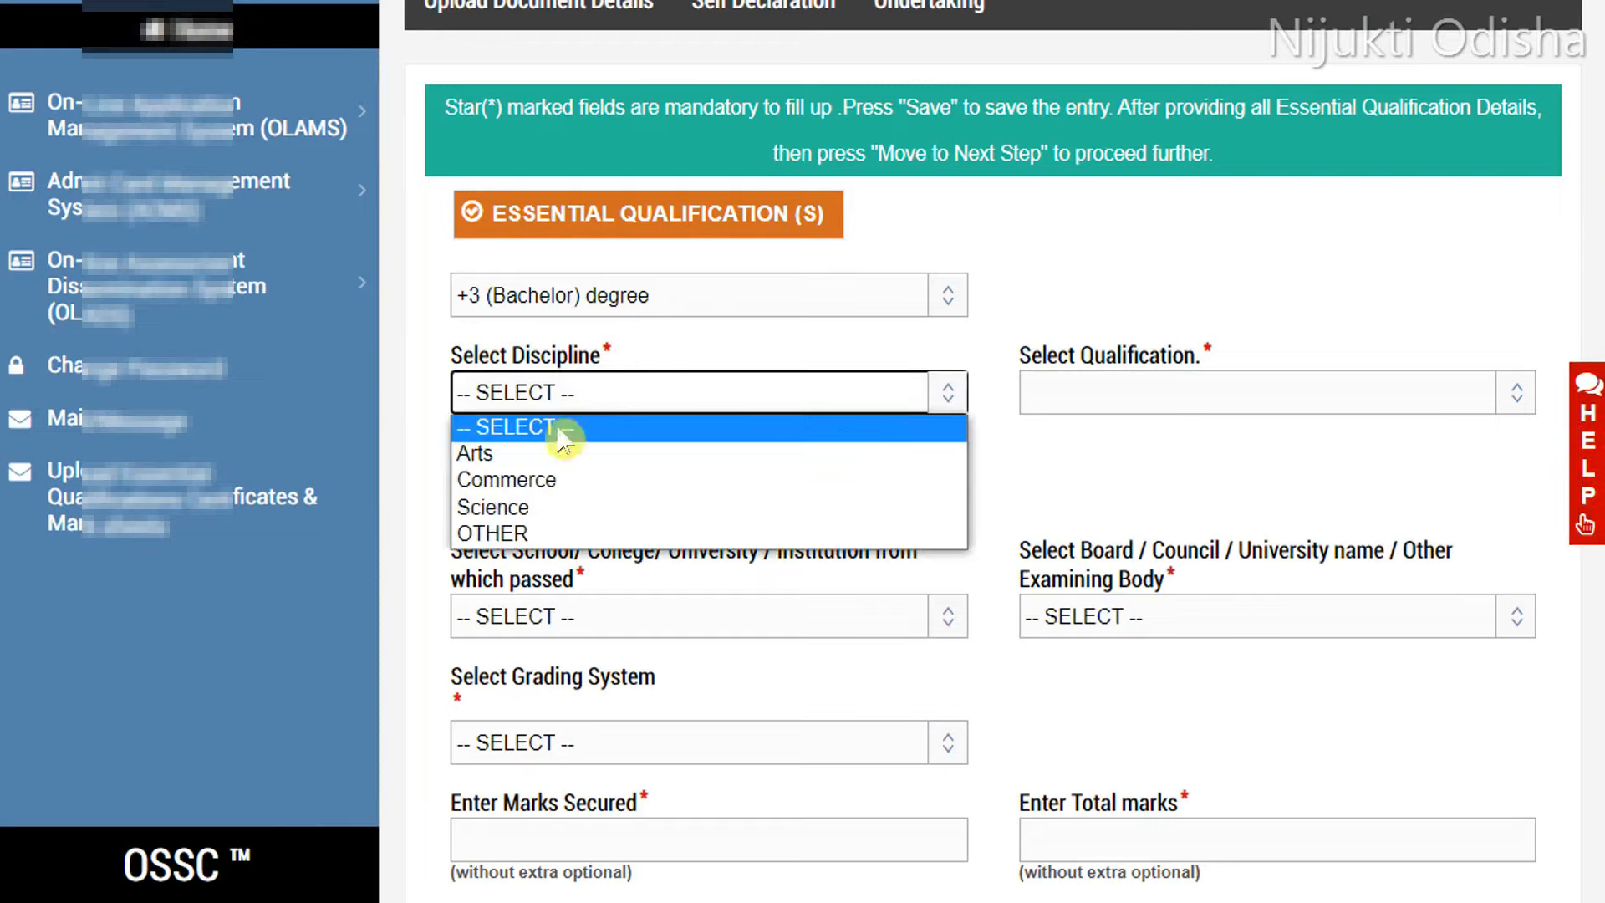
pyautogui.click(514, 539)
pyautogui.click(1186, 391)
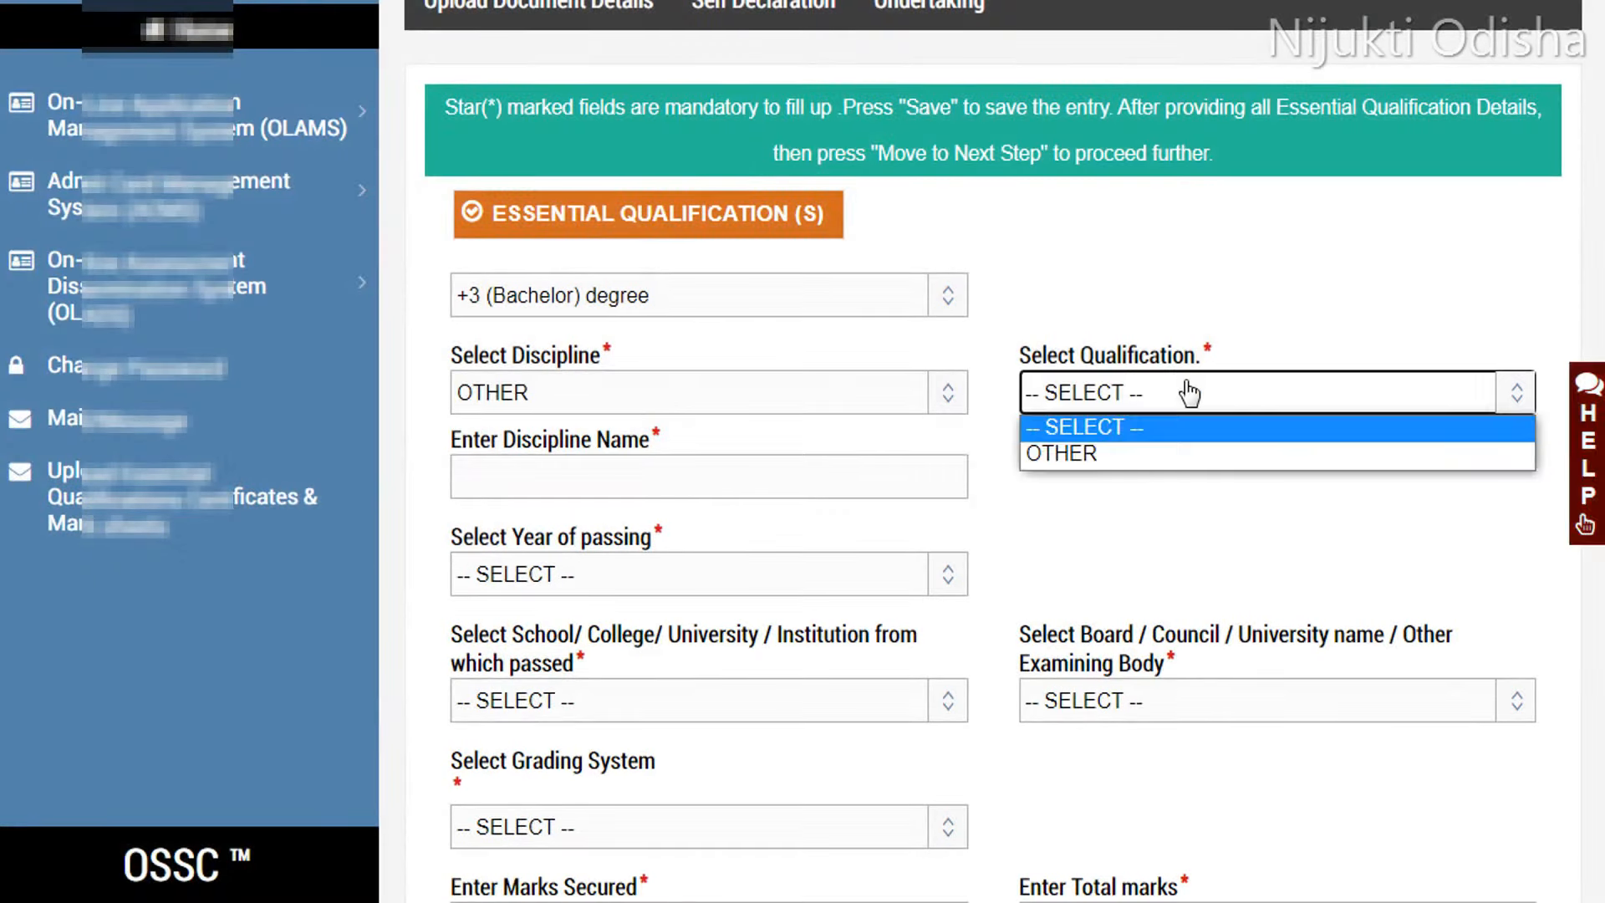
pyautogui.click(1064, 453)
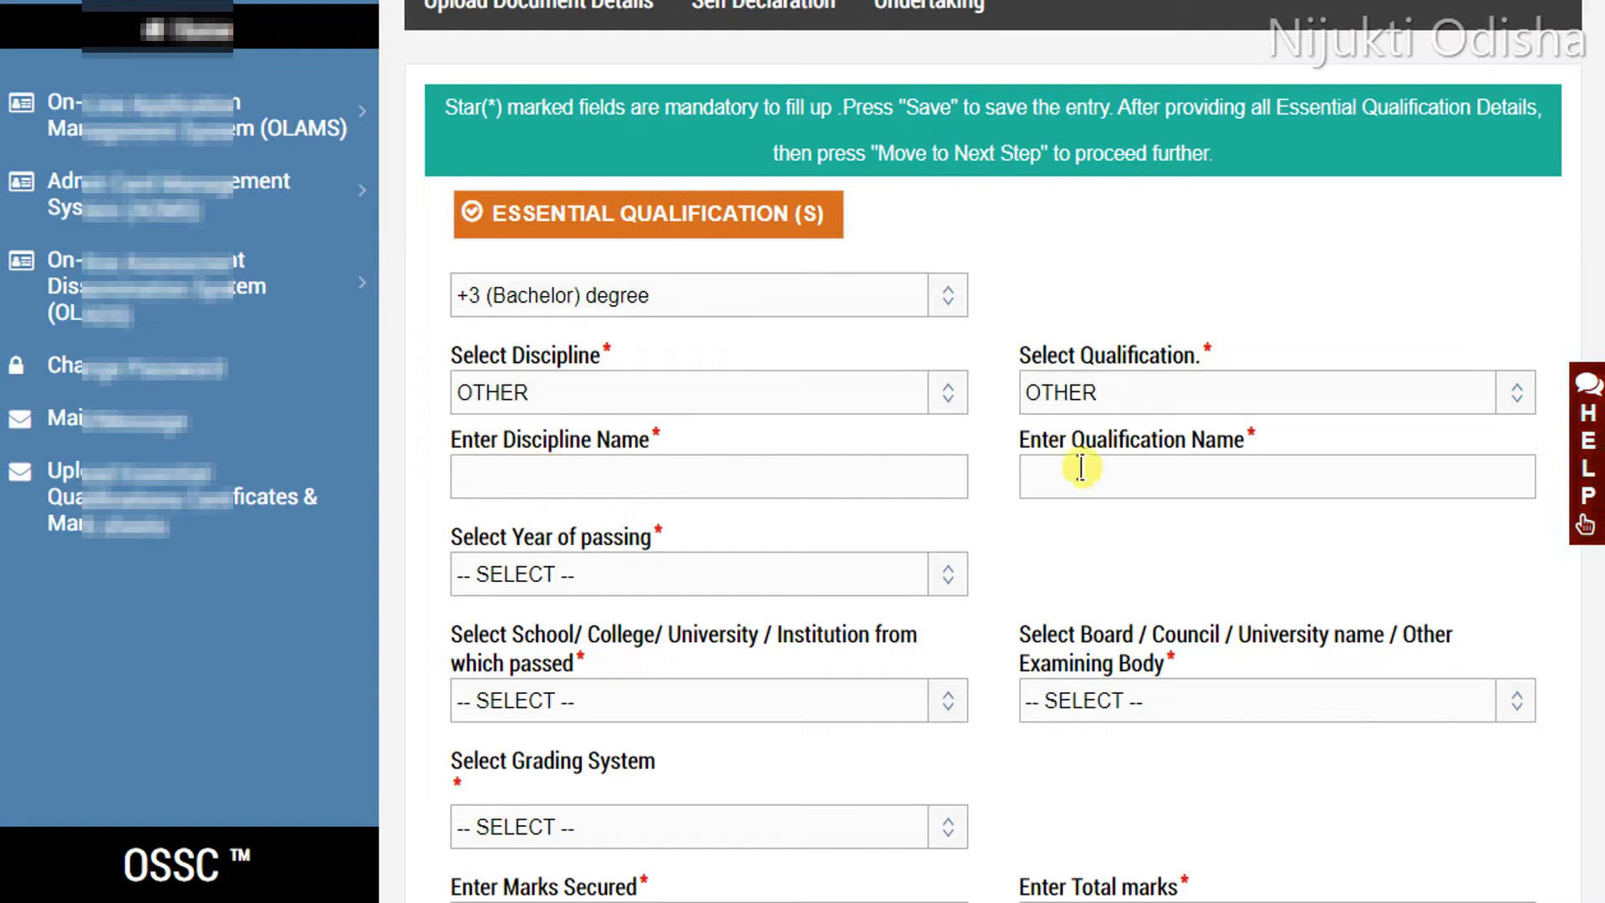
# Step: Set the +3 (Bachelor) degree to Science discipline with Bachelor of Science qualification, passed in 2019
pyautogui.click(617, 394)
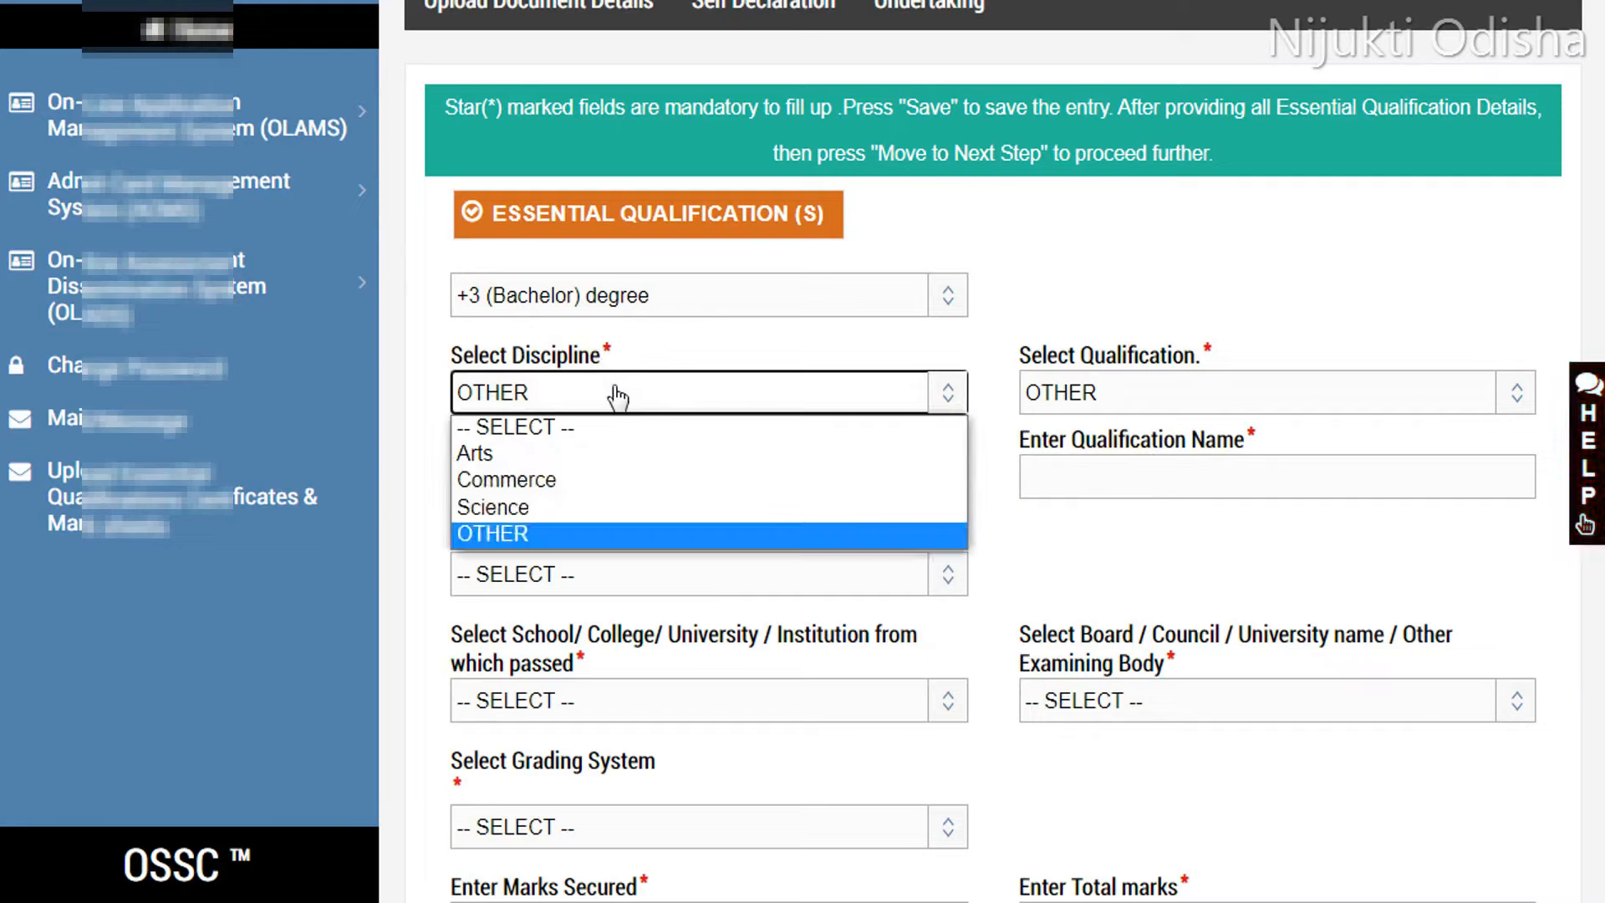
pyautogui.click(519, 506)
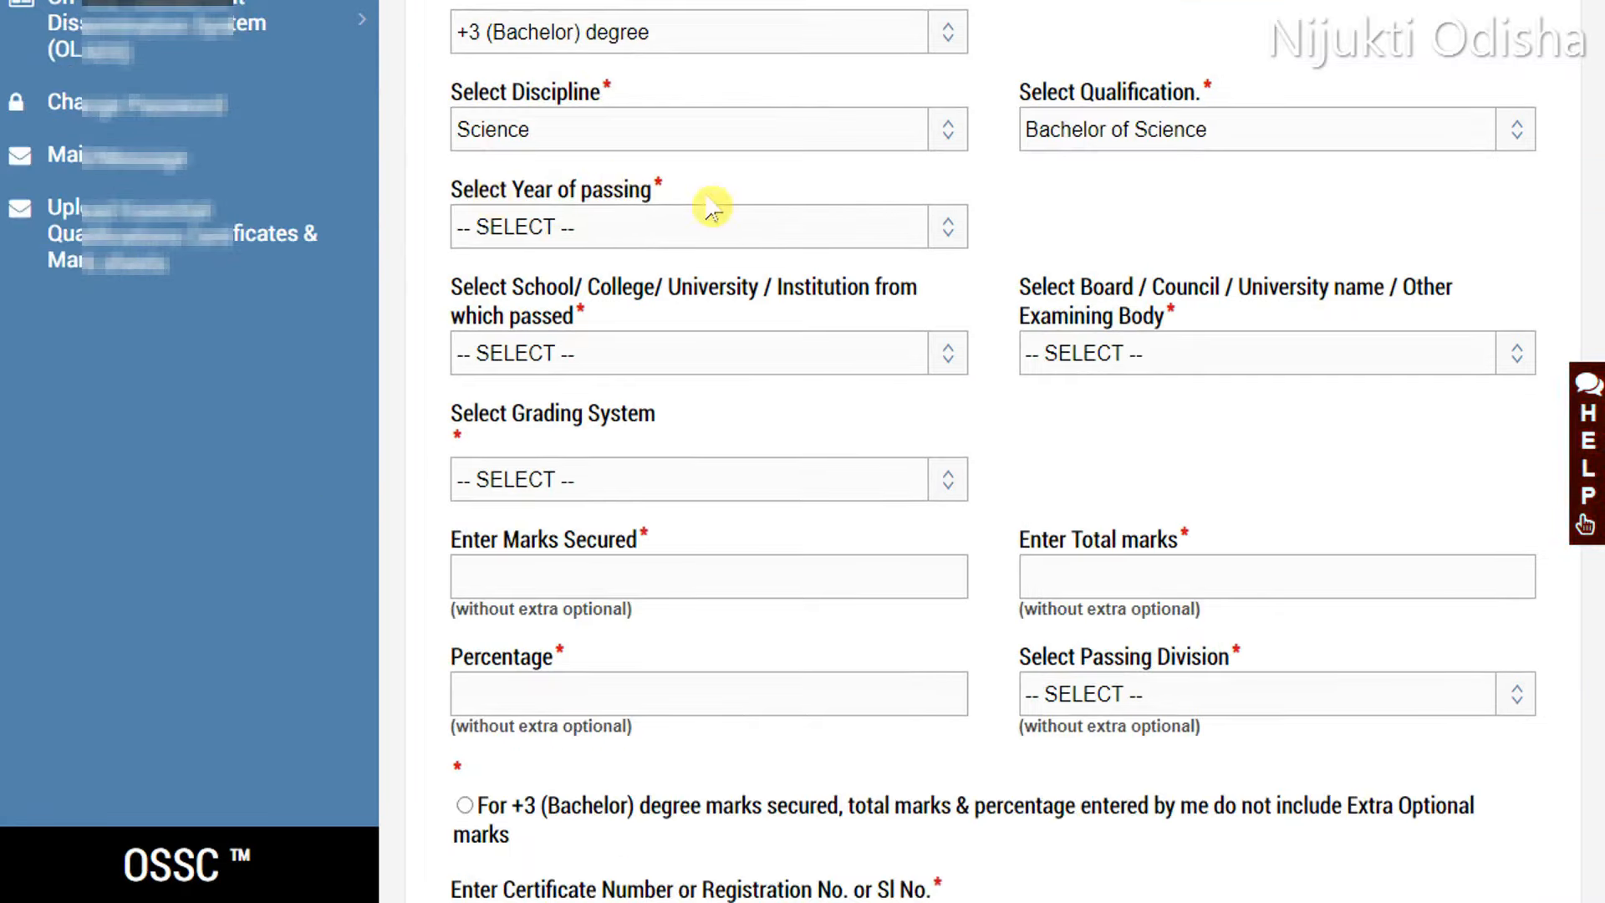
pyautogui.click(717, 241)
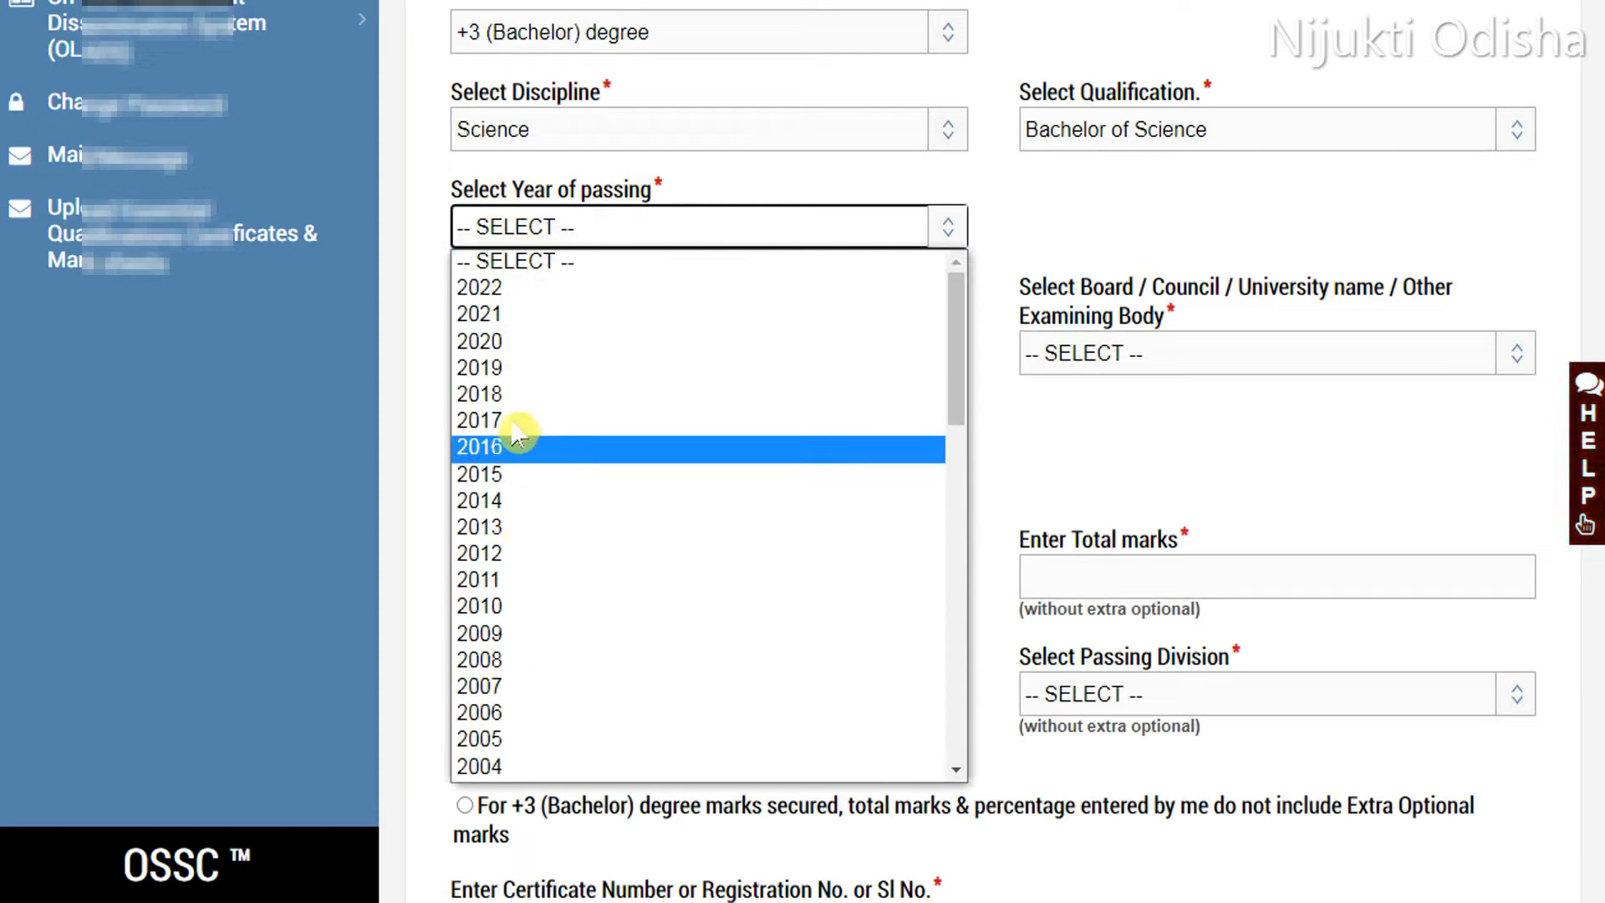
pyautogui.click(507, 377)
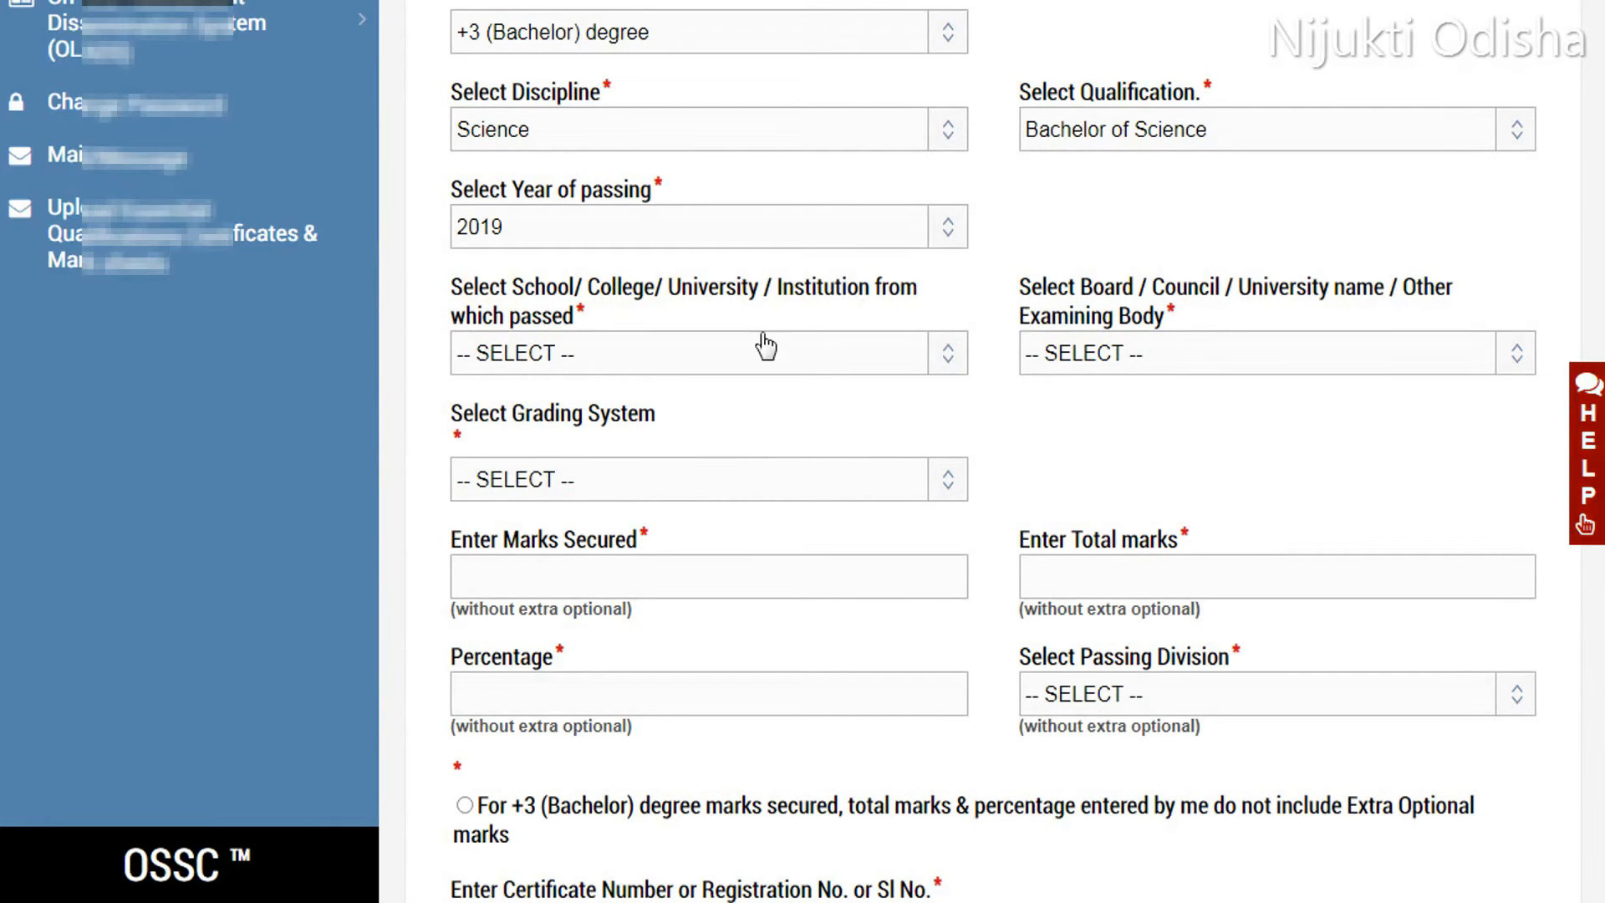
# Step: Set the Bachelor degree's institution to OTHER and check the available universities and examining bodies
pyautogui.click(802, 365)
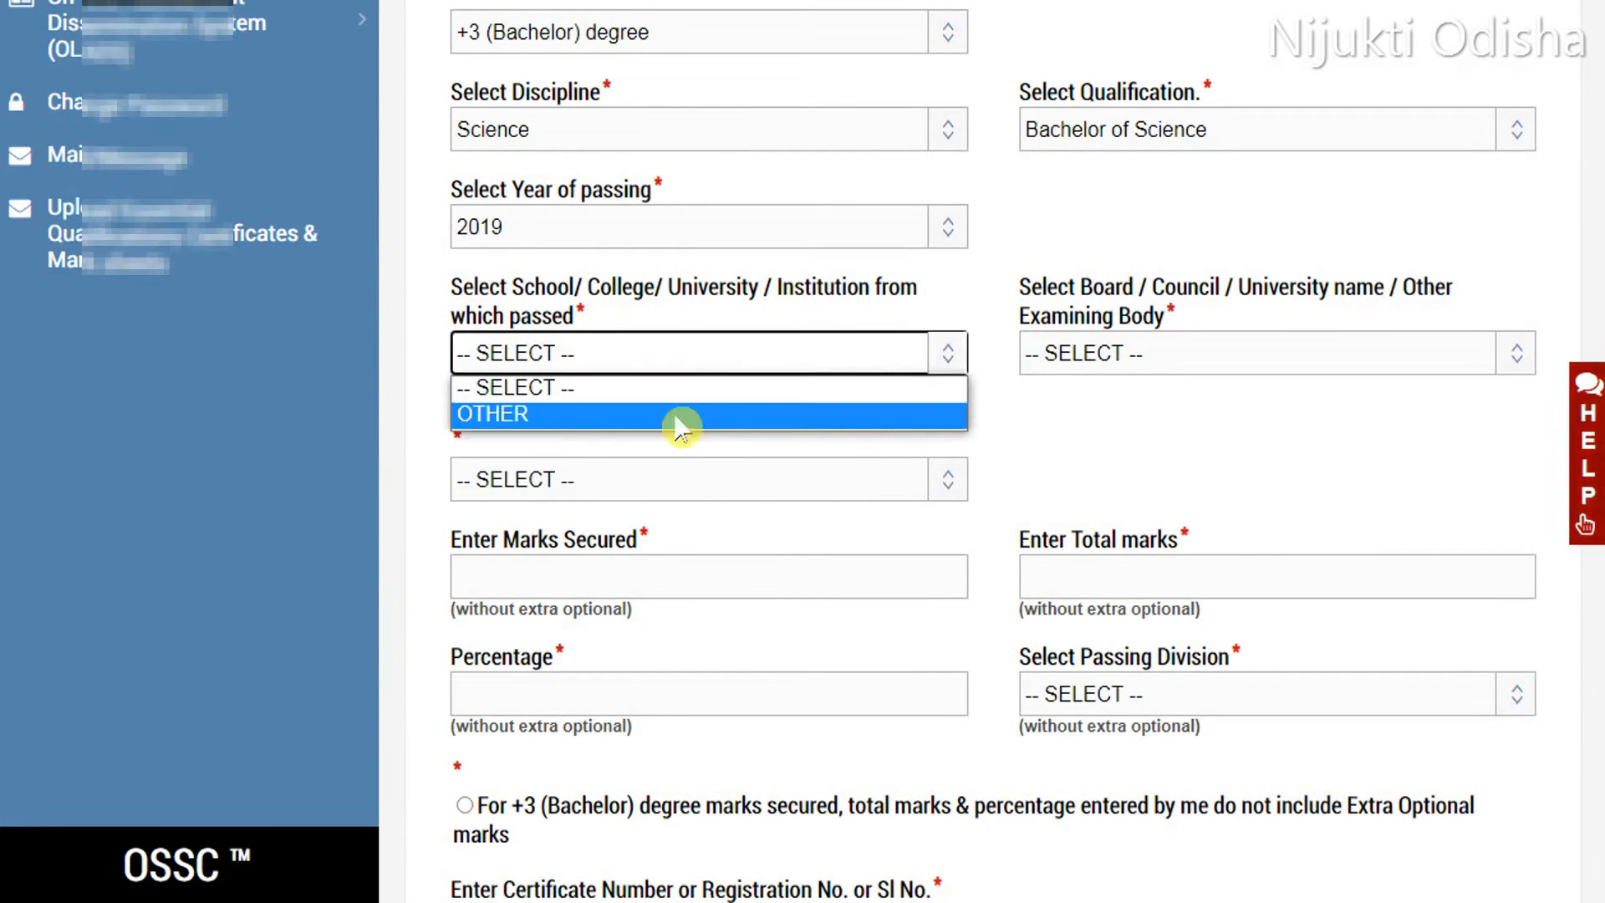
pyautogui.click(489, 415)
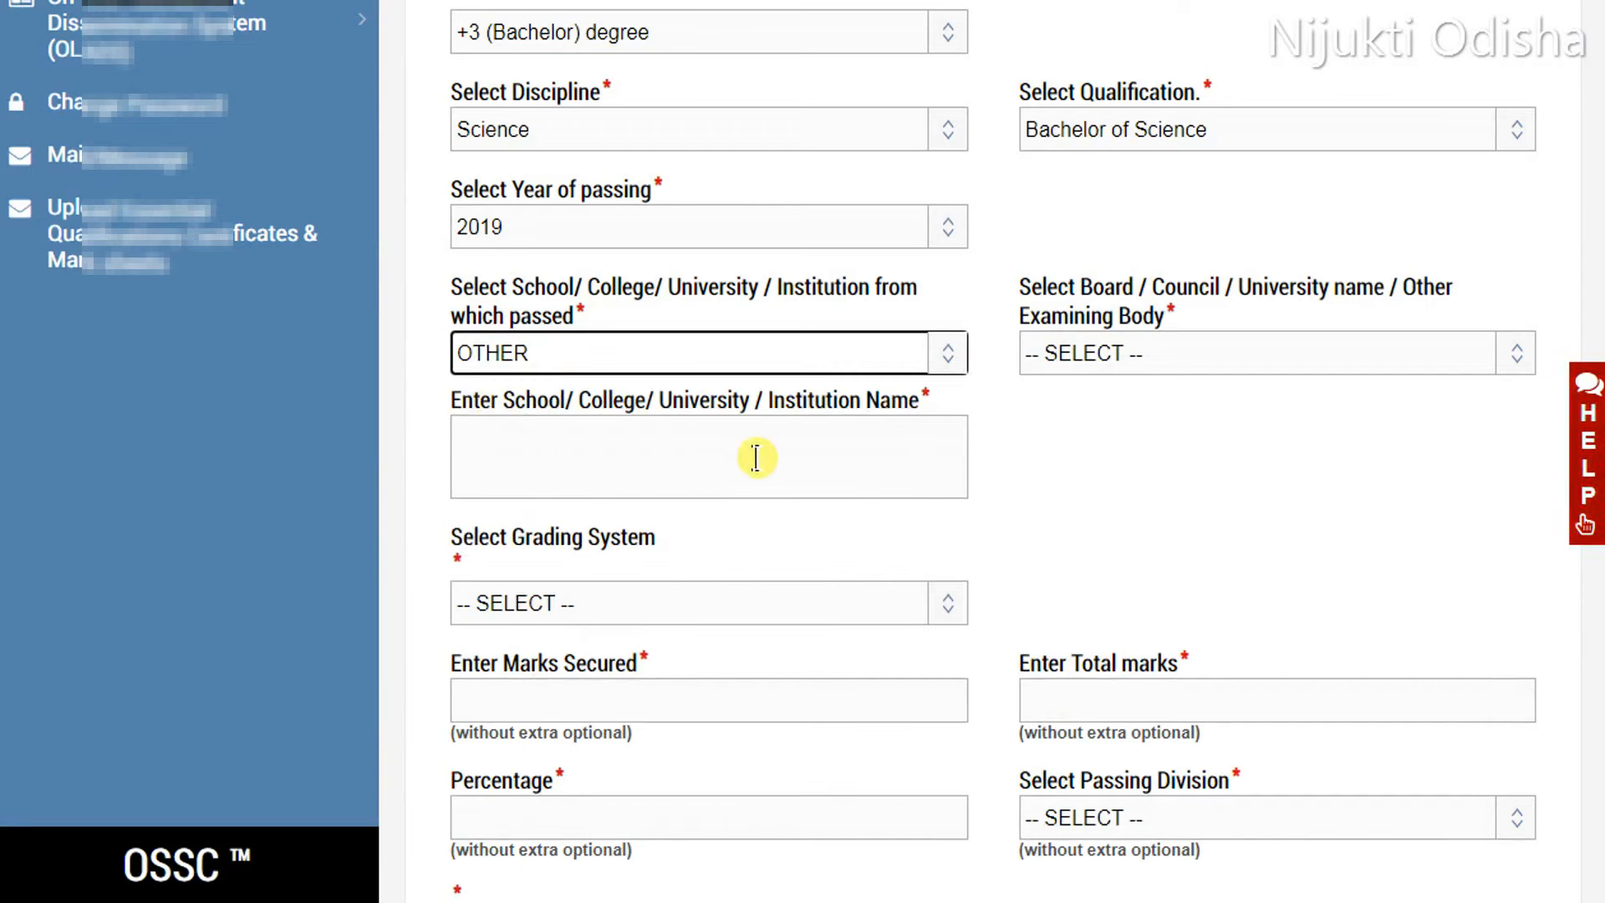
pyautogui.click(1159, 361)
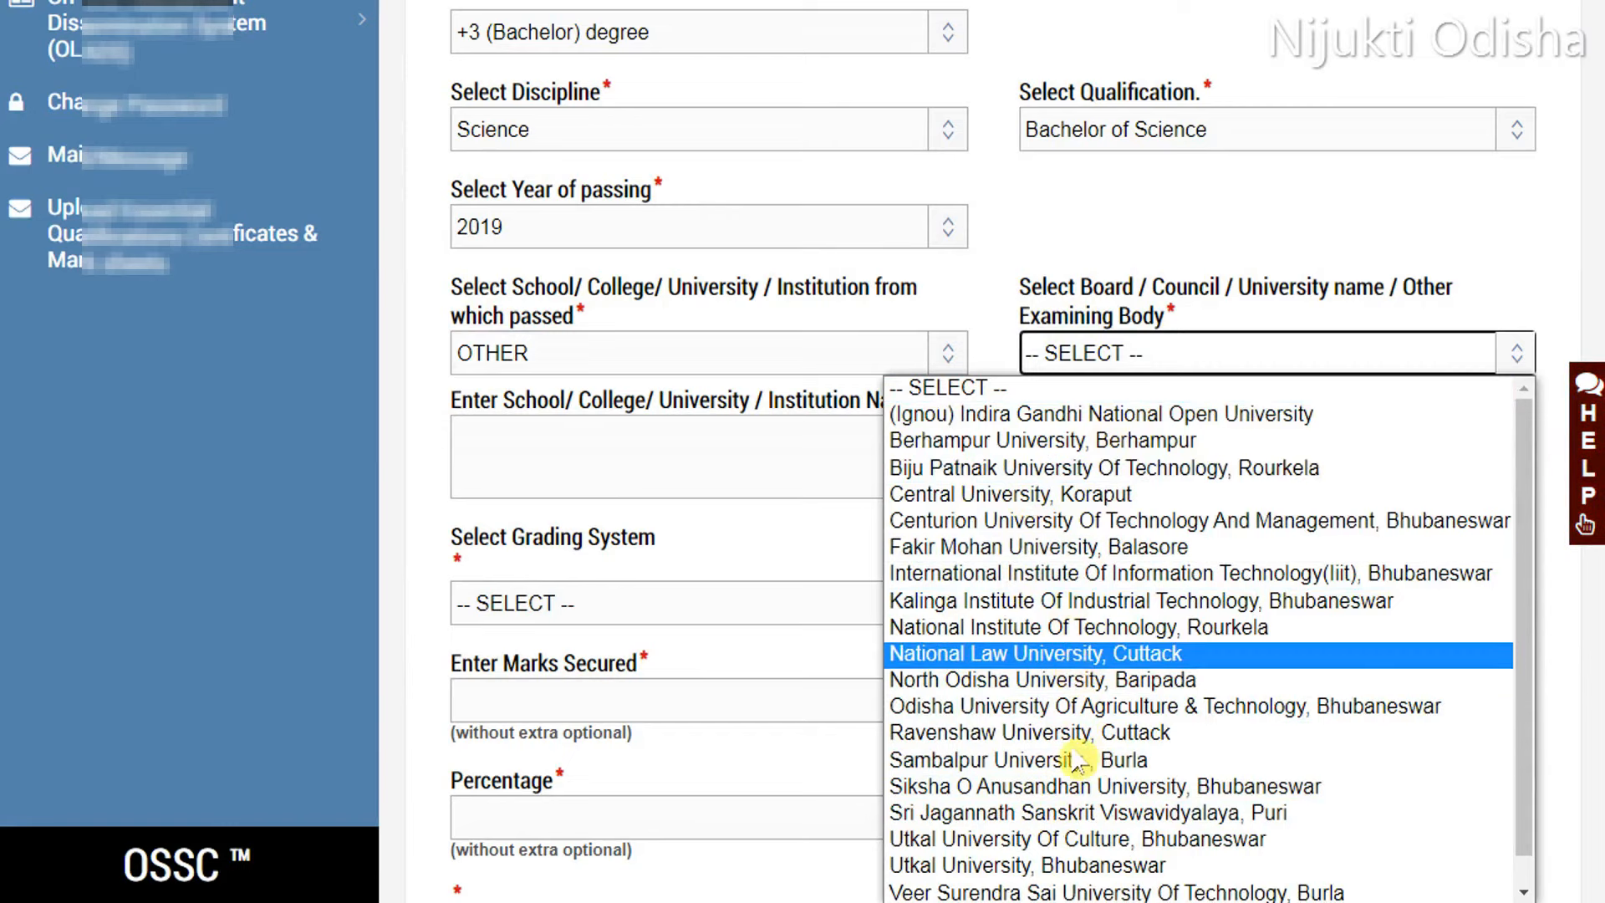
pyautogui.click(785, 548)
# Step: Set the Bachelor degree's grading system to Secured Marks, Total Marks and Percentage
pyautogui.scroll(-2, 681, 485)
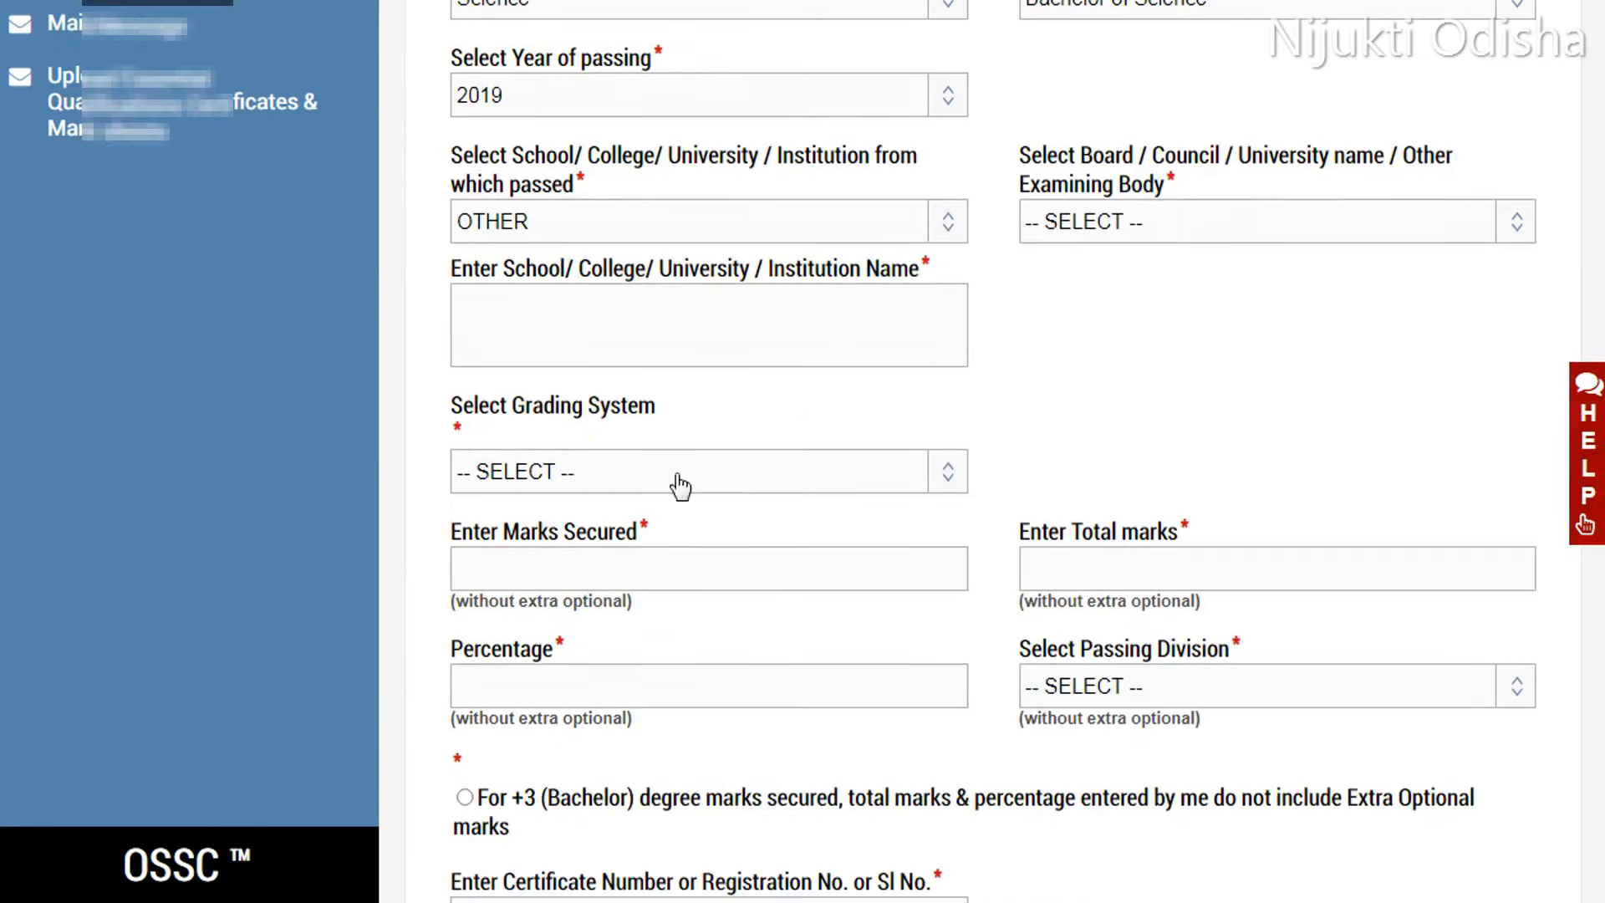
pyautogui.click(761, 482)
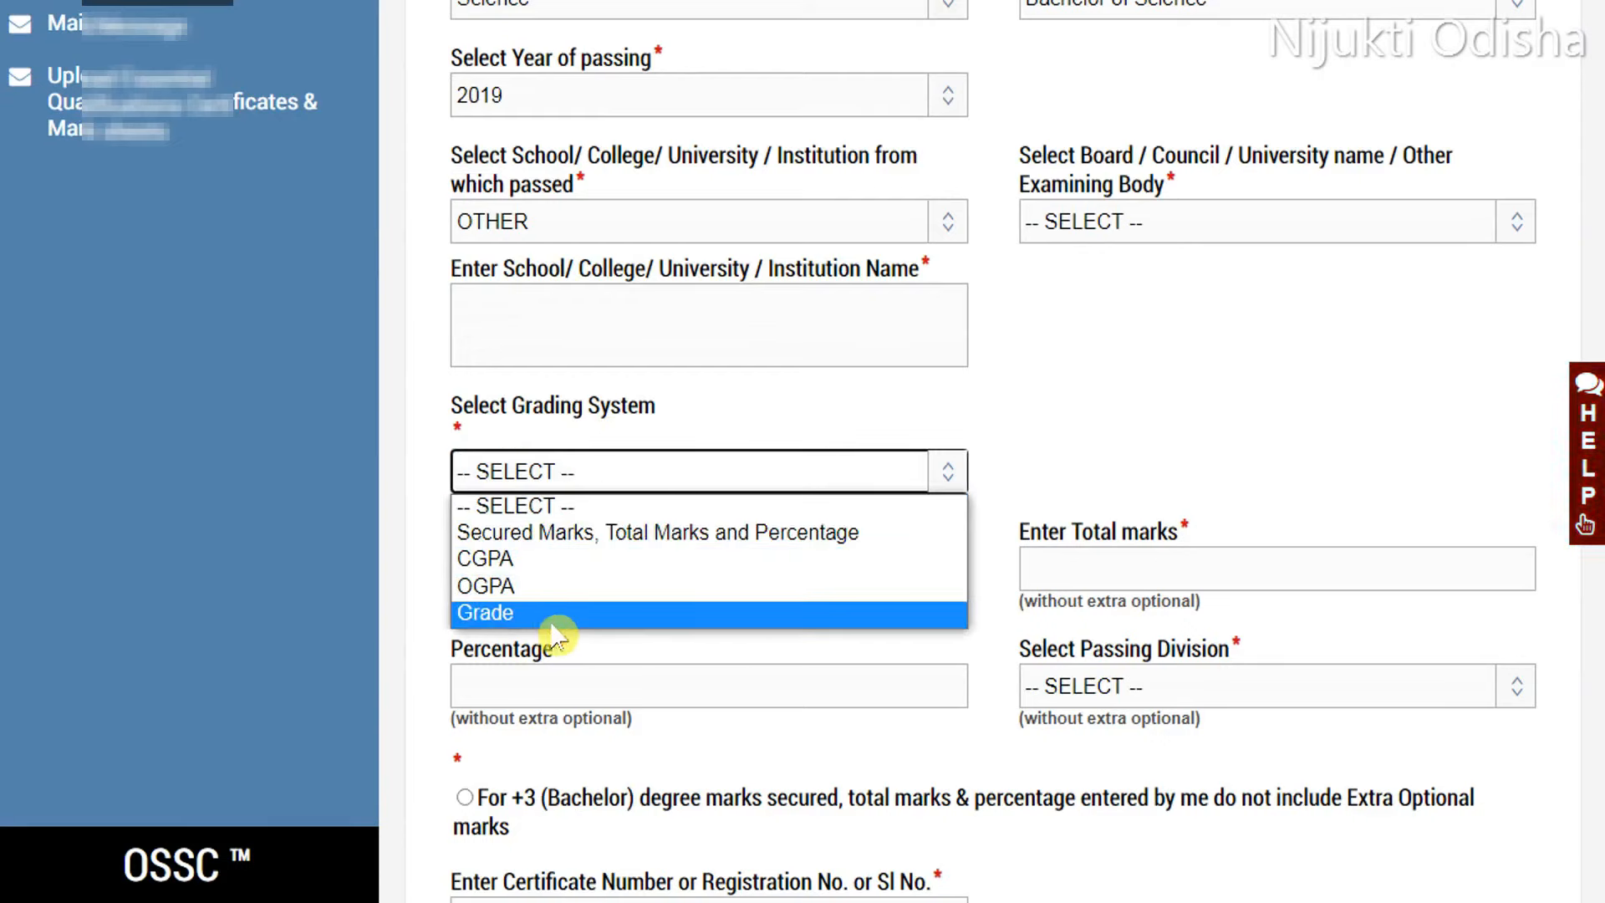
pyautogui.click(681, 531)
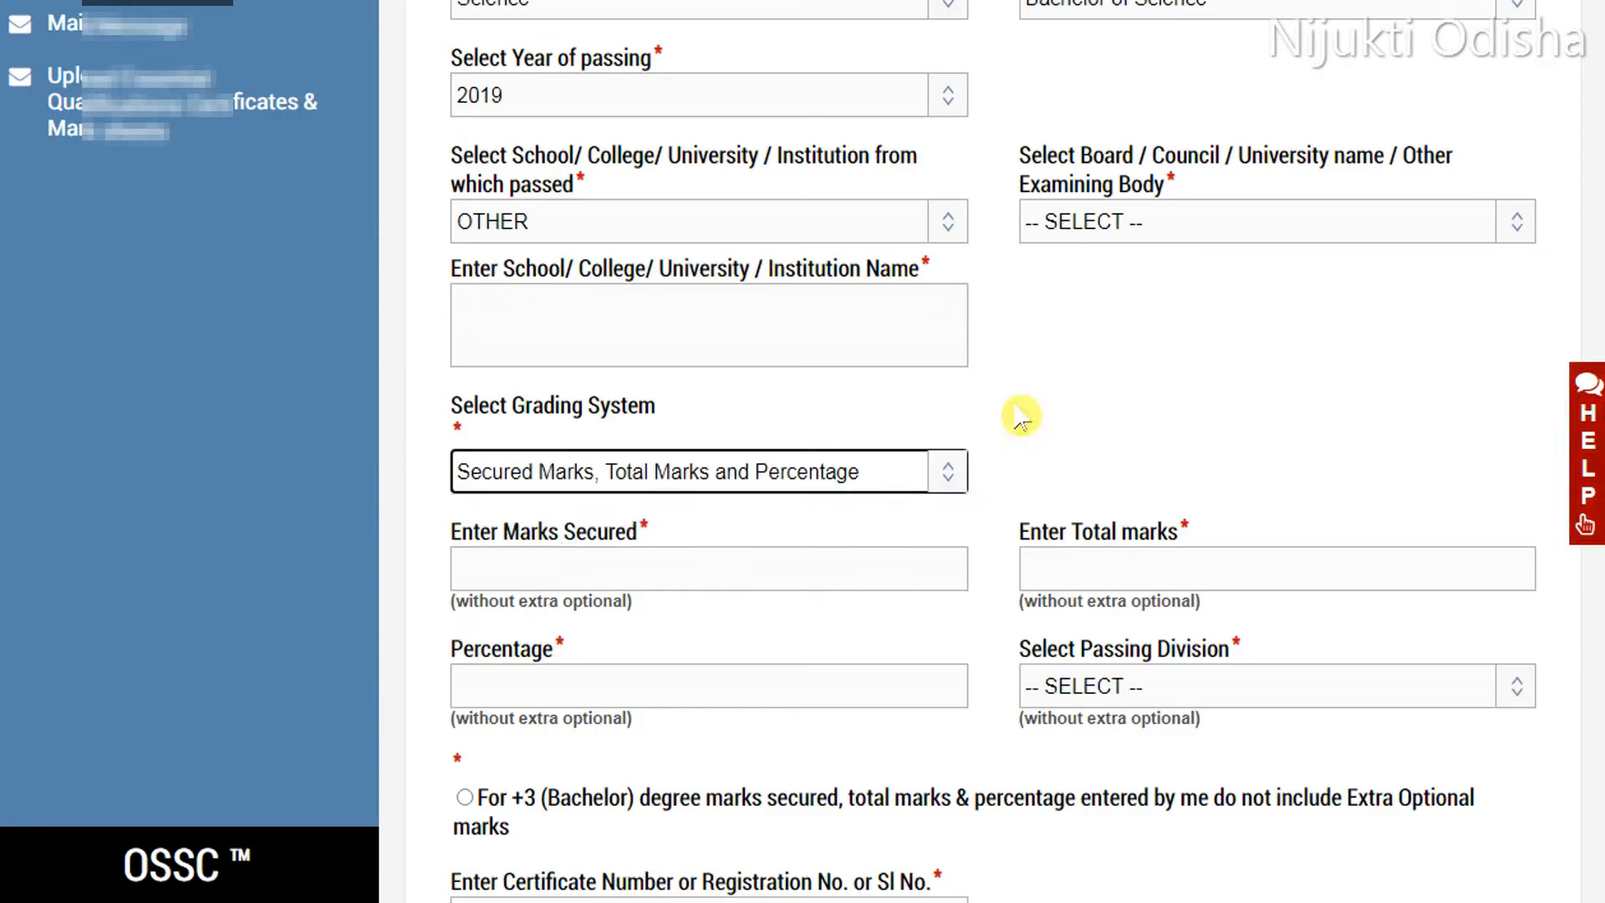
# Step: Switch the Bachelor degree's grading system to Grade and select grade A1
pyautogui.scroll(-1, 1021, 418)
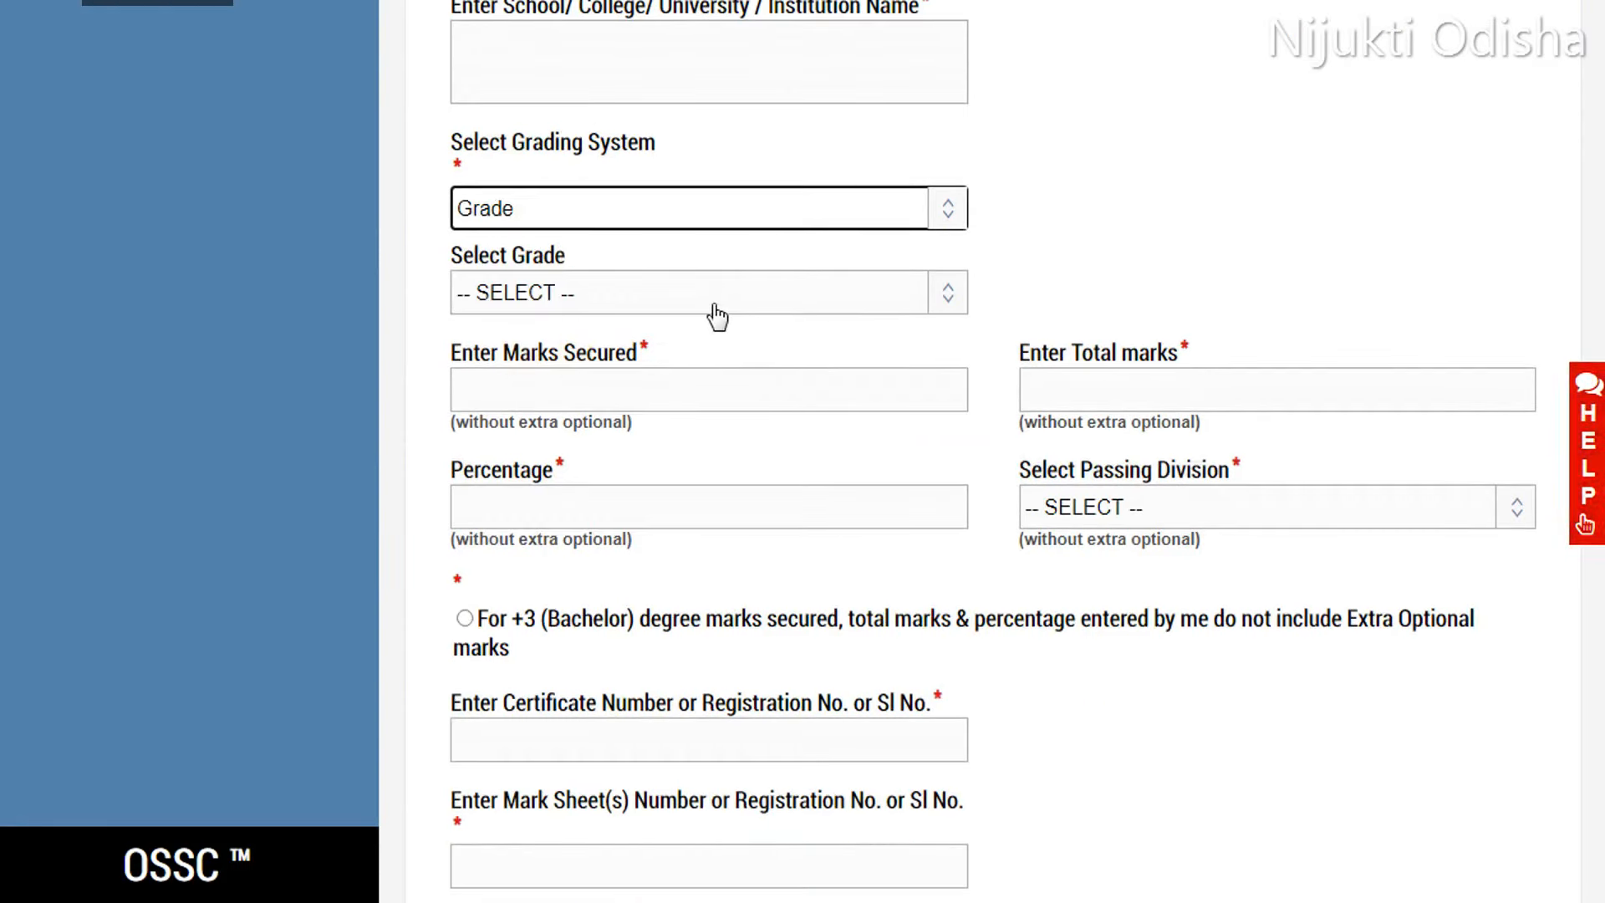
pyautogui.click(715, 306)
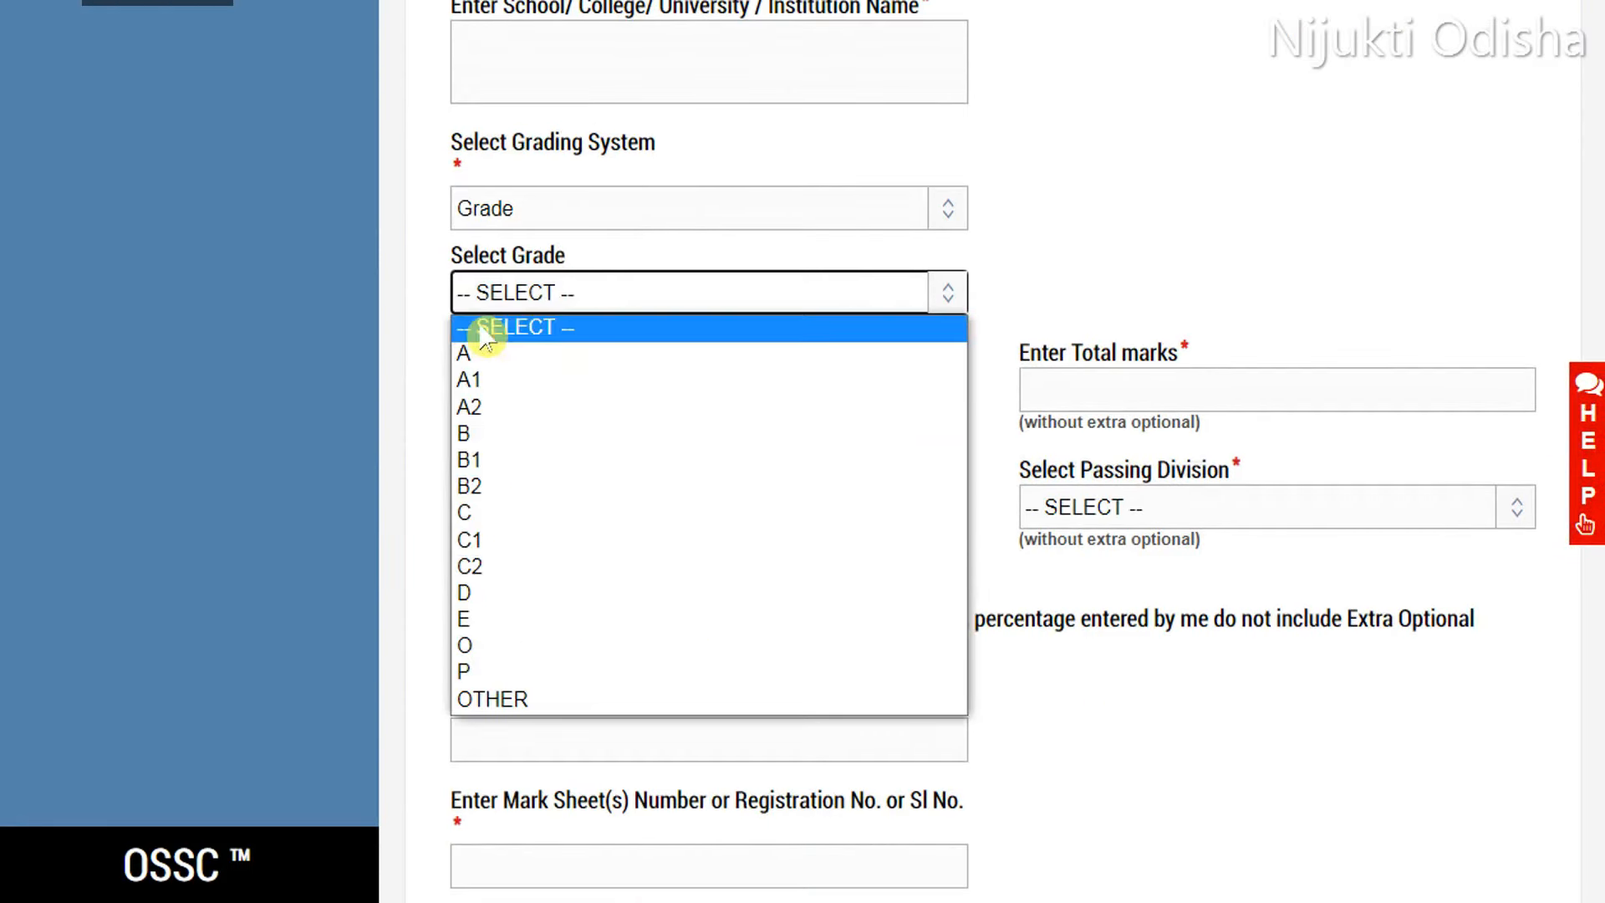
pyautogui.click(487, 383)
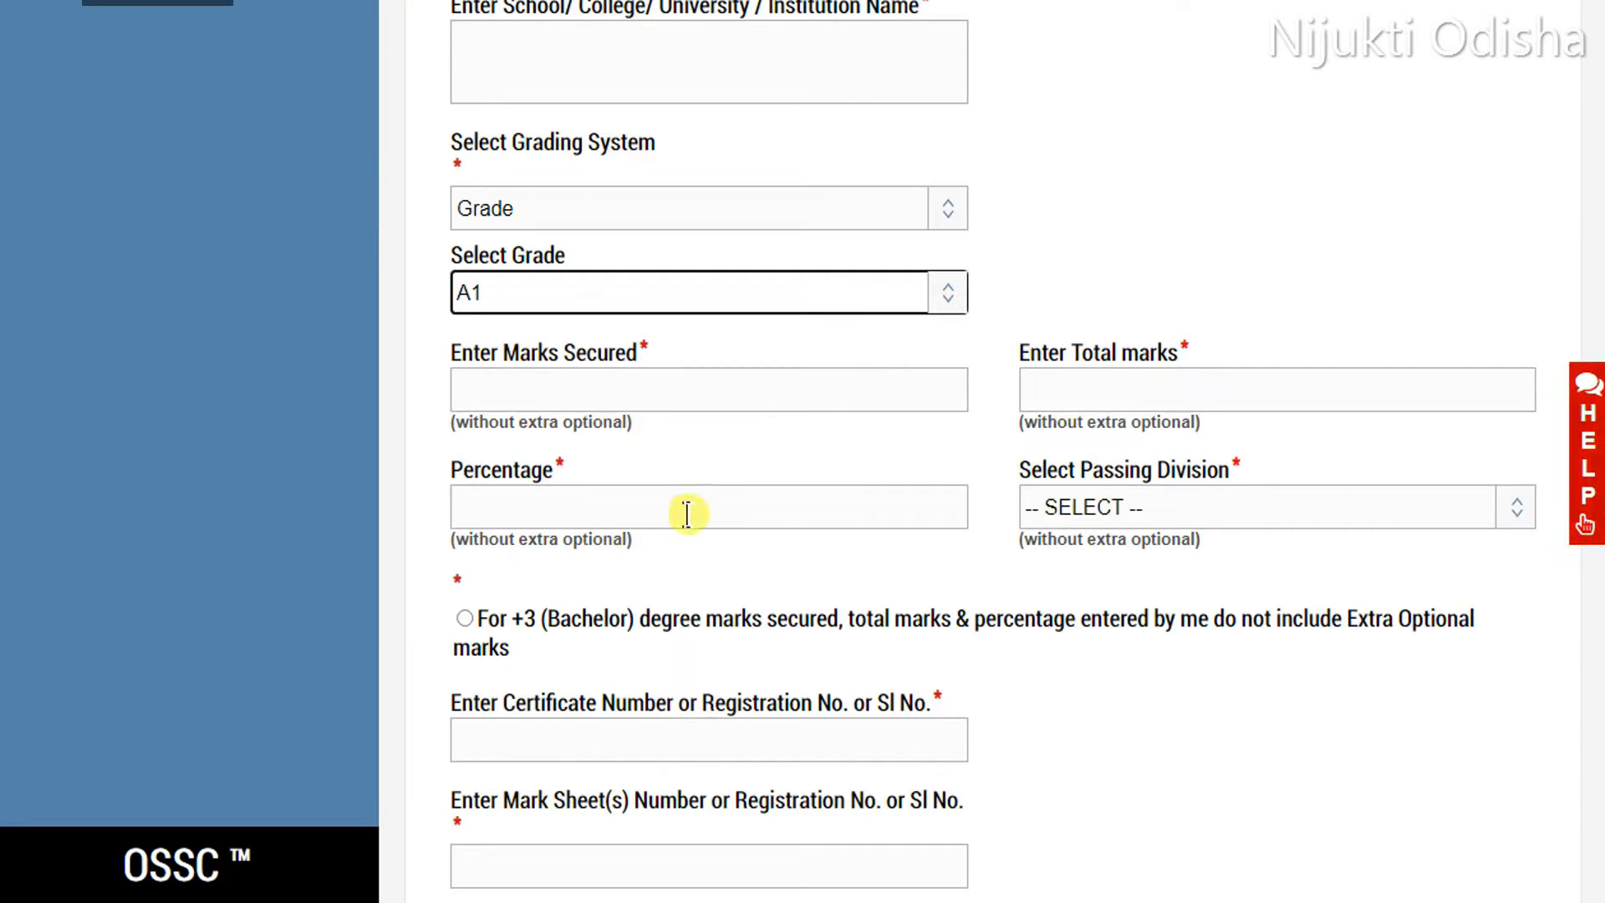
# Step: Check the passing division options and declare that the Bachelor degree marks do not include Extra Optional marks
pyautogui.click(1141, 519)
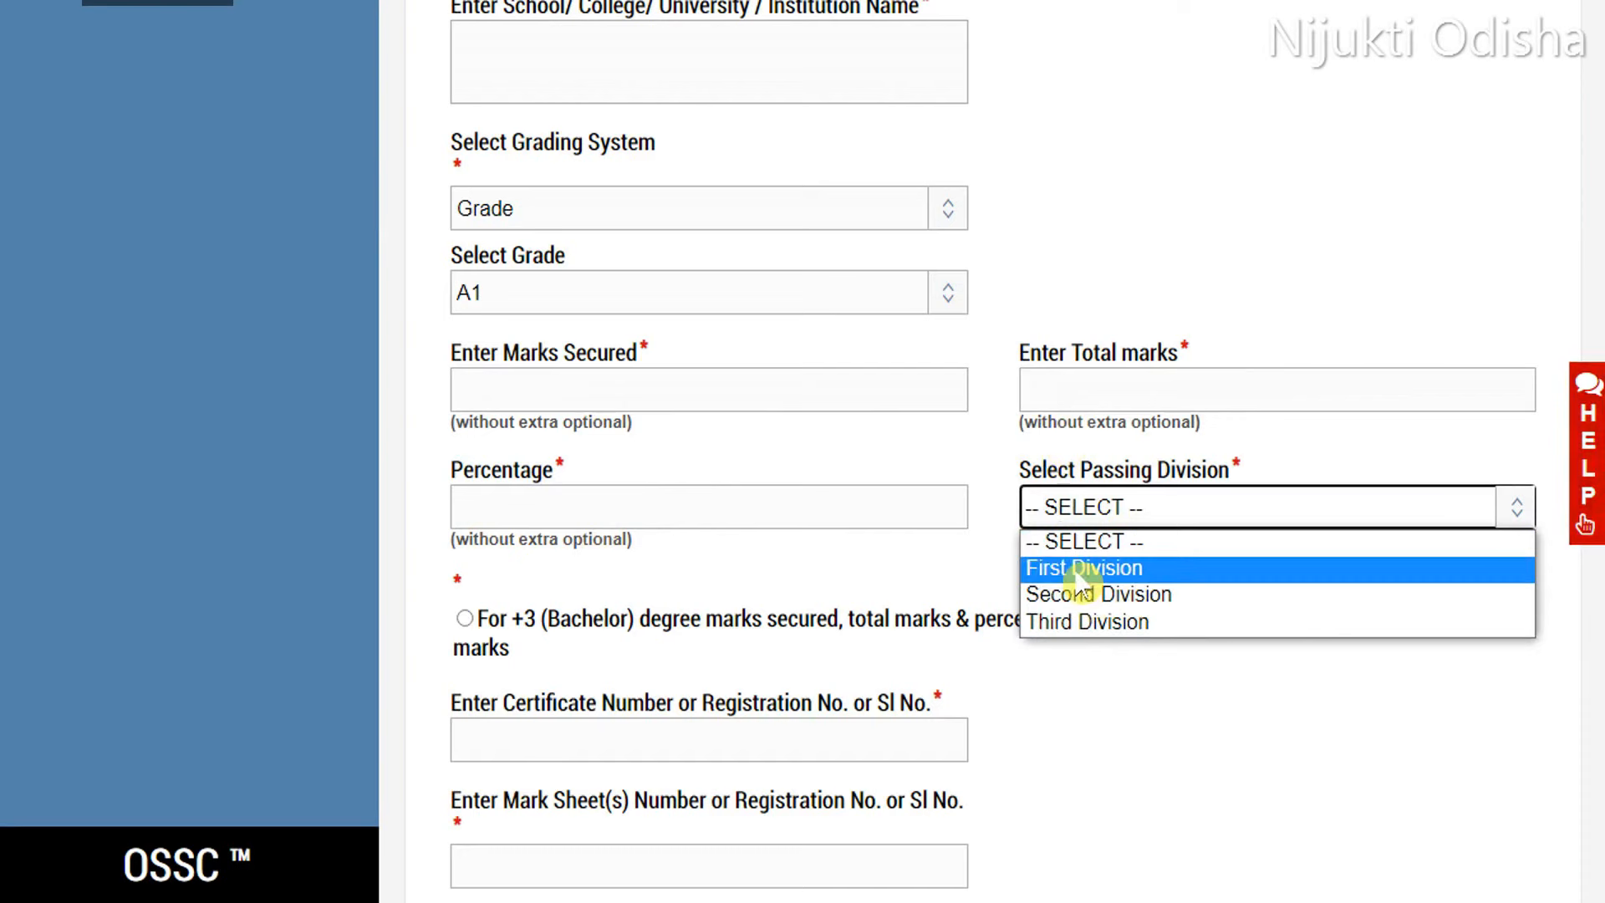
pyautogui.scroll(-3, 611, 552)
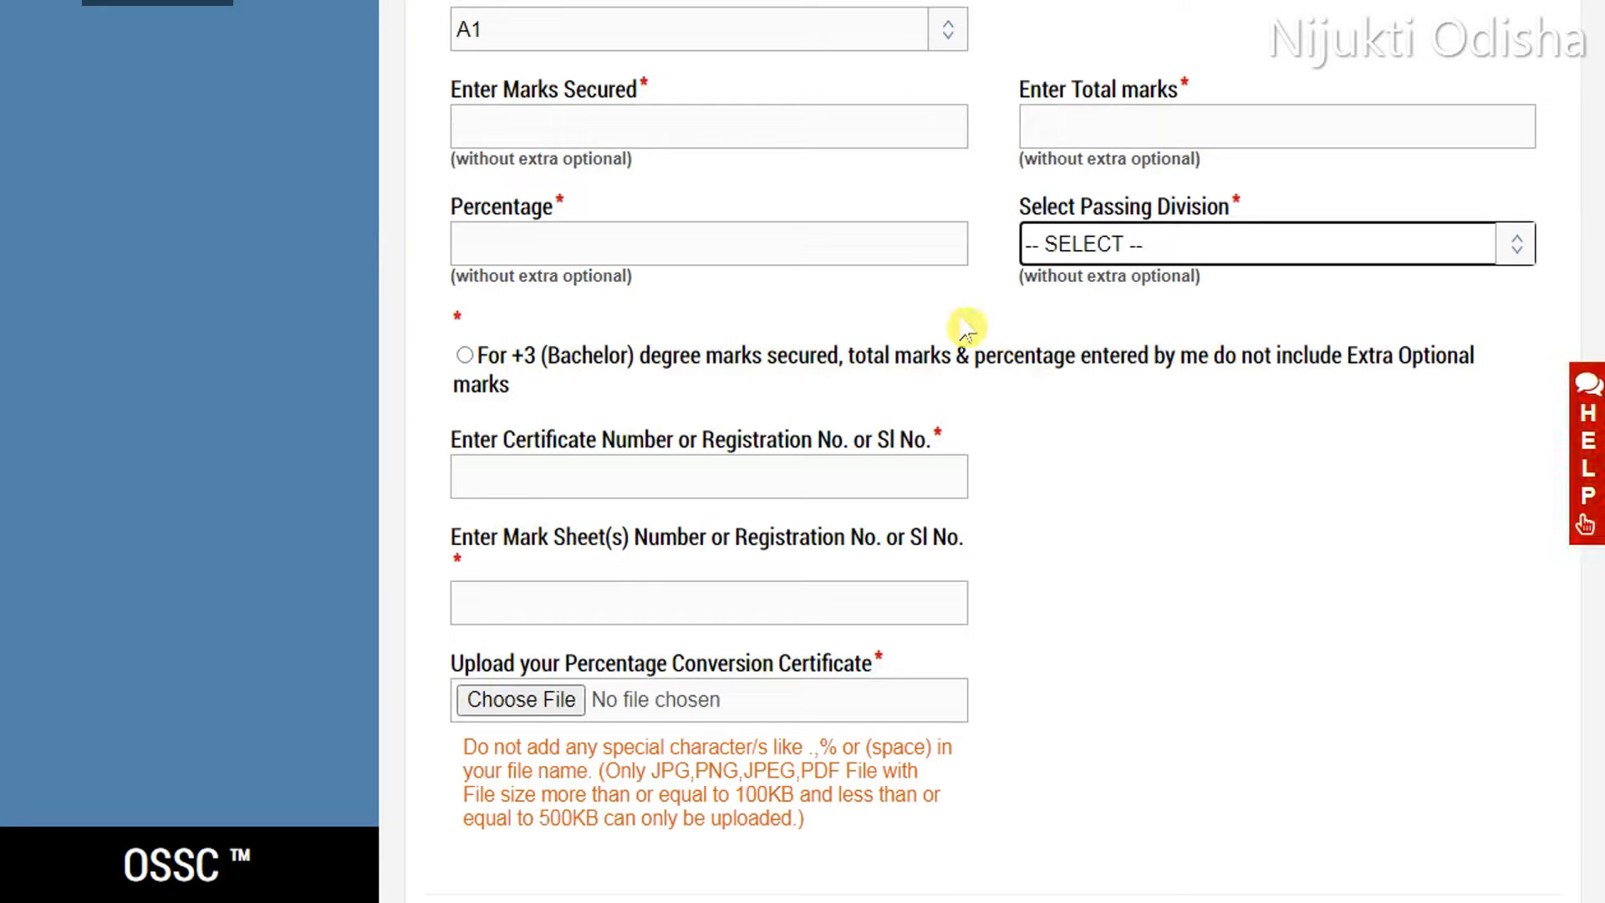
pyautogui.click(473, 359)
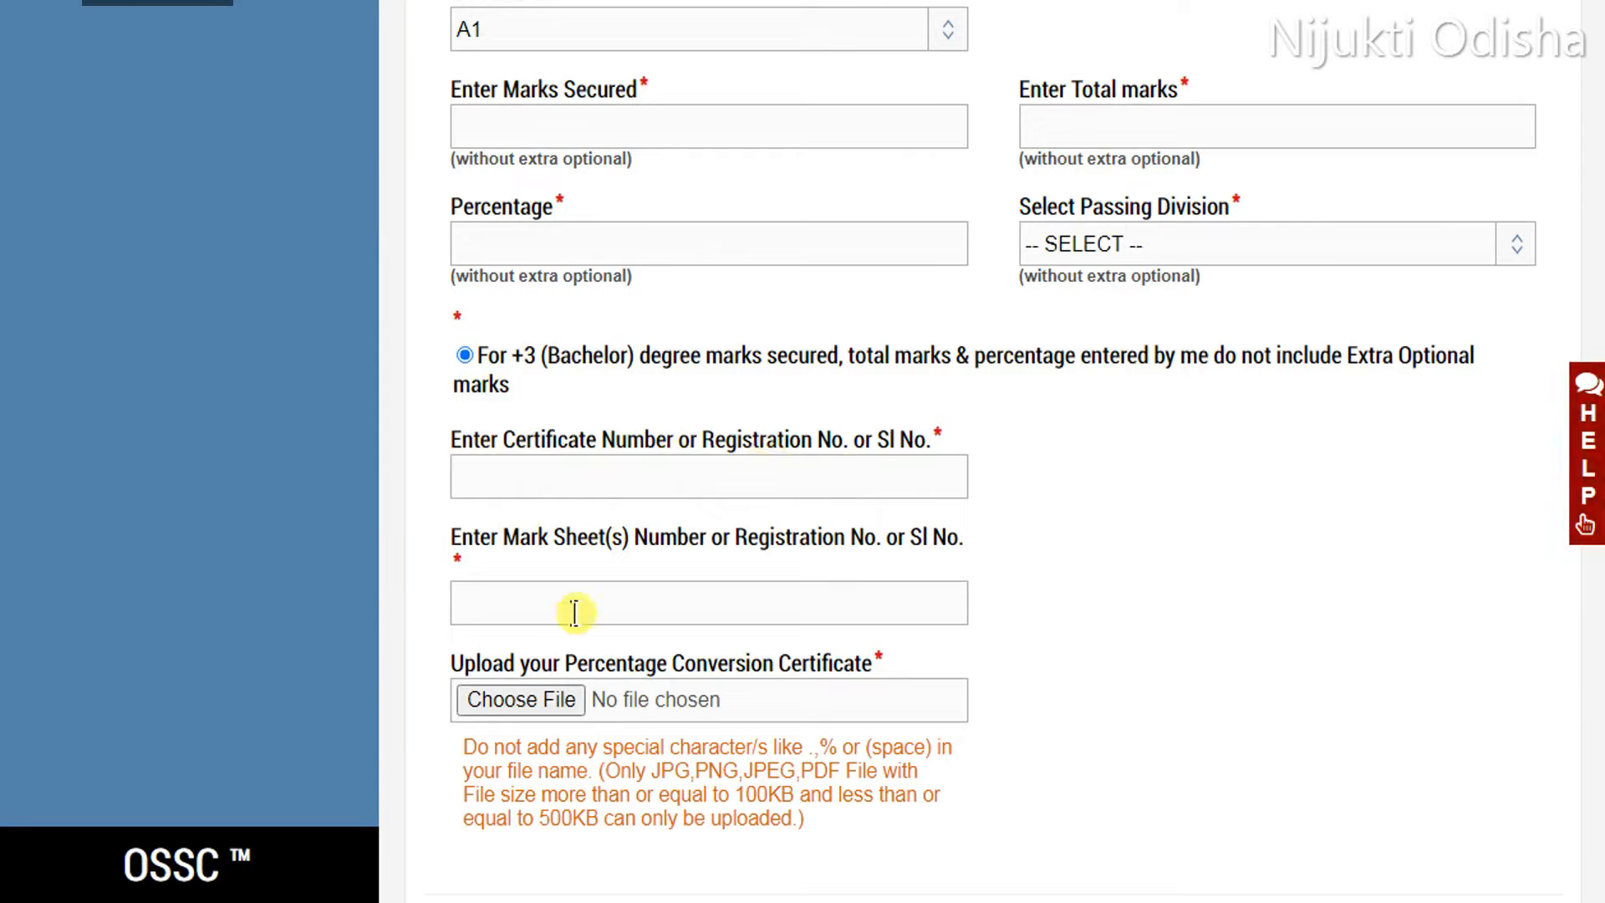
# Step: Review the marks fields and the file requirements for uploading the Percentage Conversion Certificate
pyautogui.scroll(-3, 505, 496)
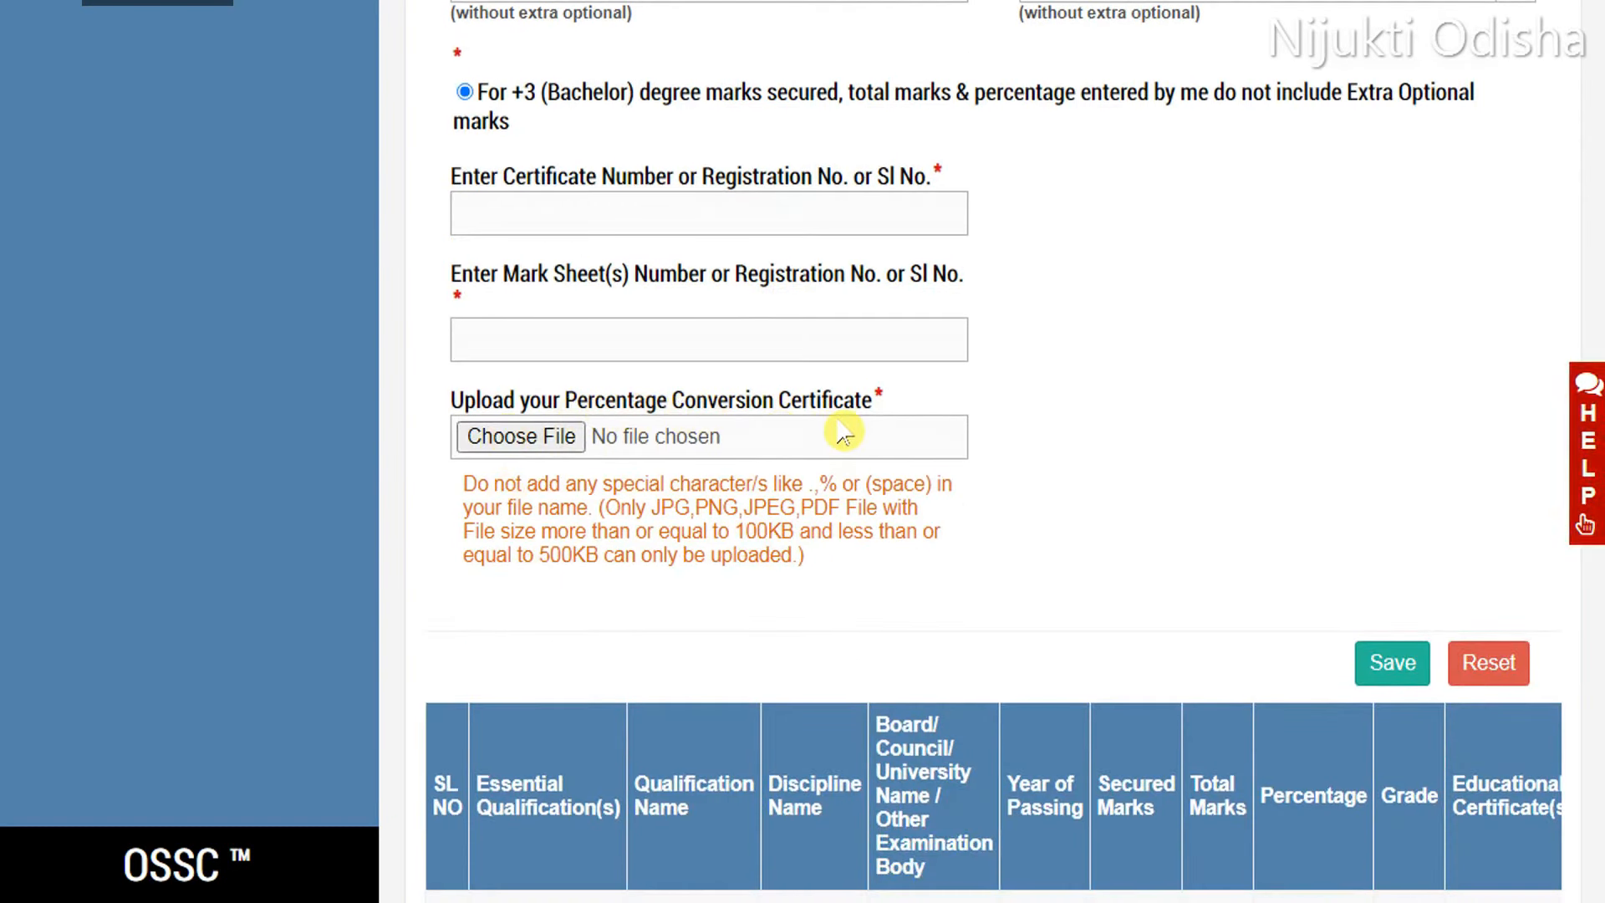
pyautogui.scroll(2, 752, 368)
pyautogui.scroll(2, 652, 196)
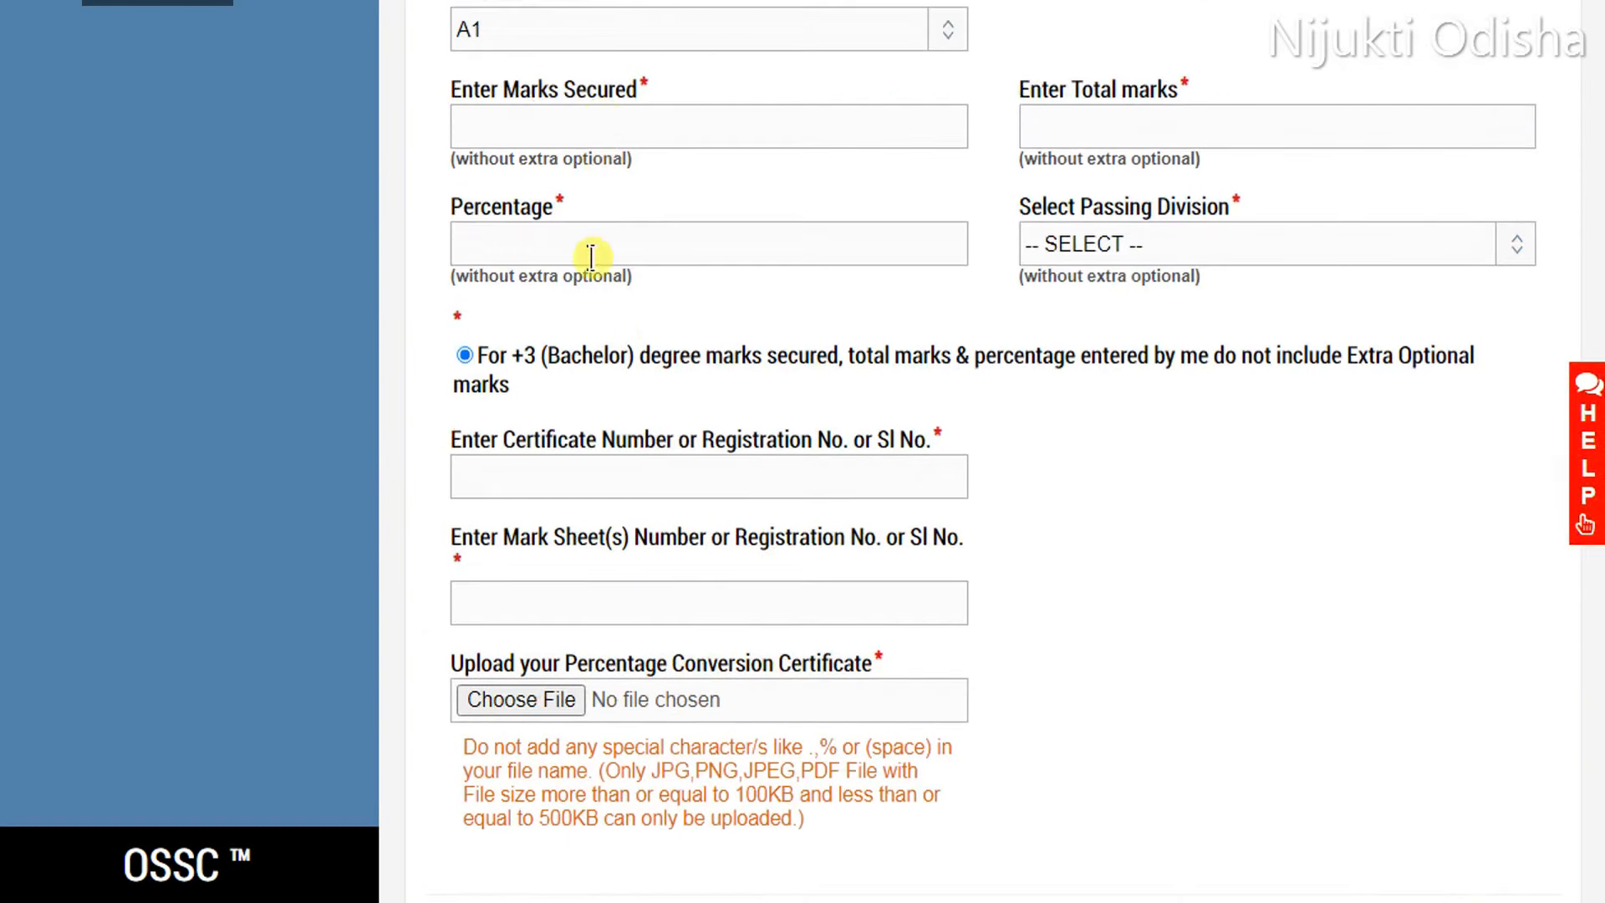
pyautogui.scroll(-3, 591, 256)
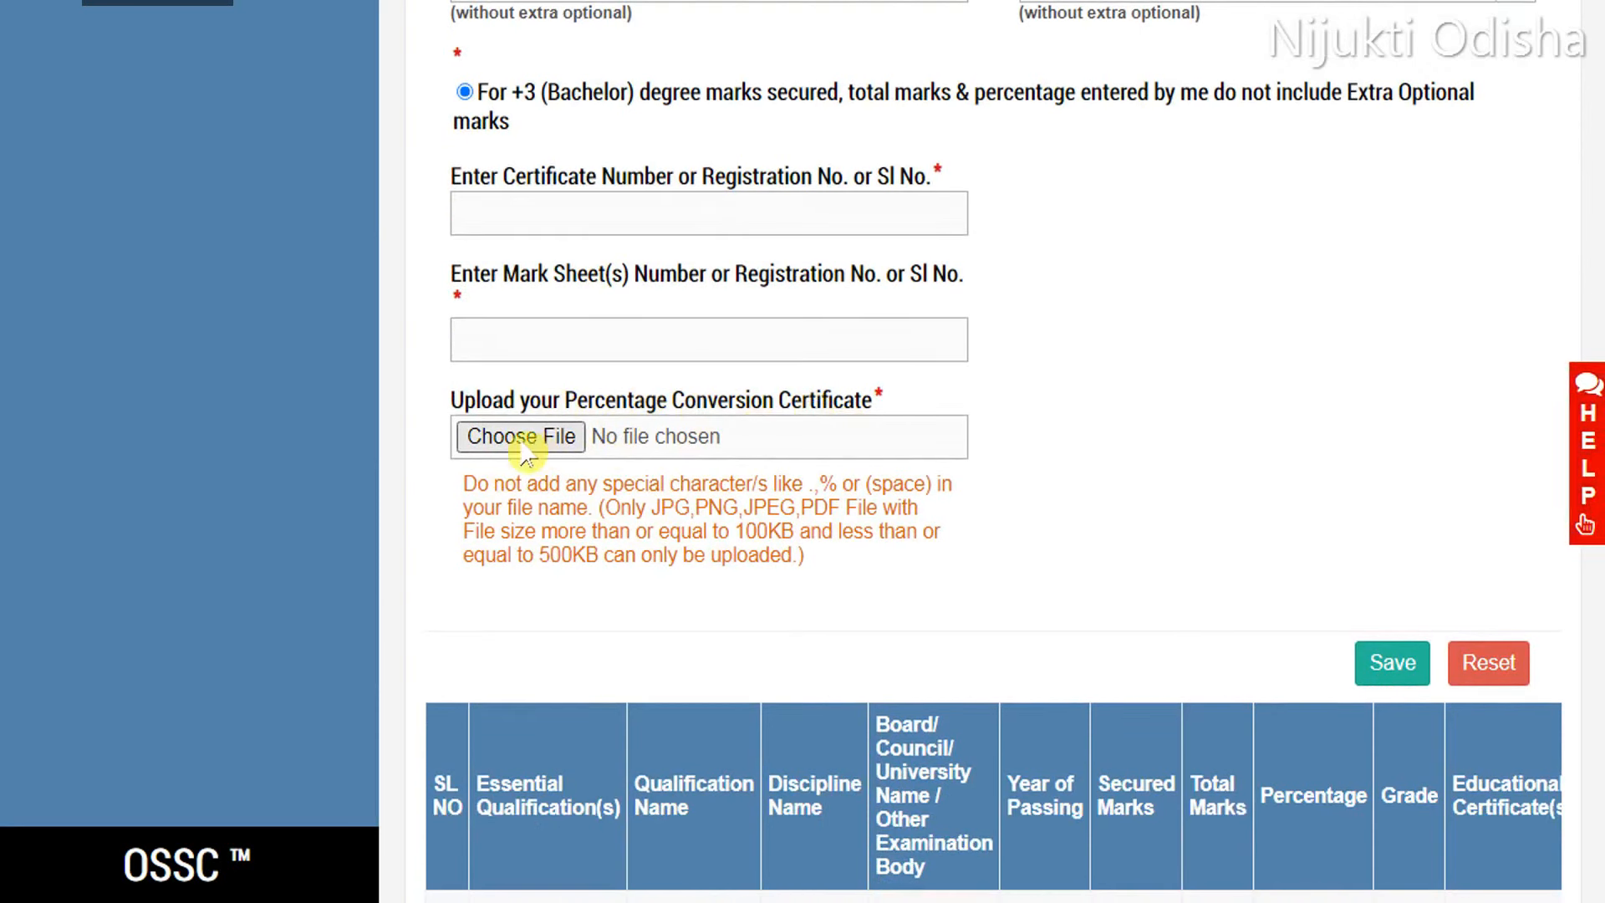
pyautogui.scroll(3, 734, 435)
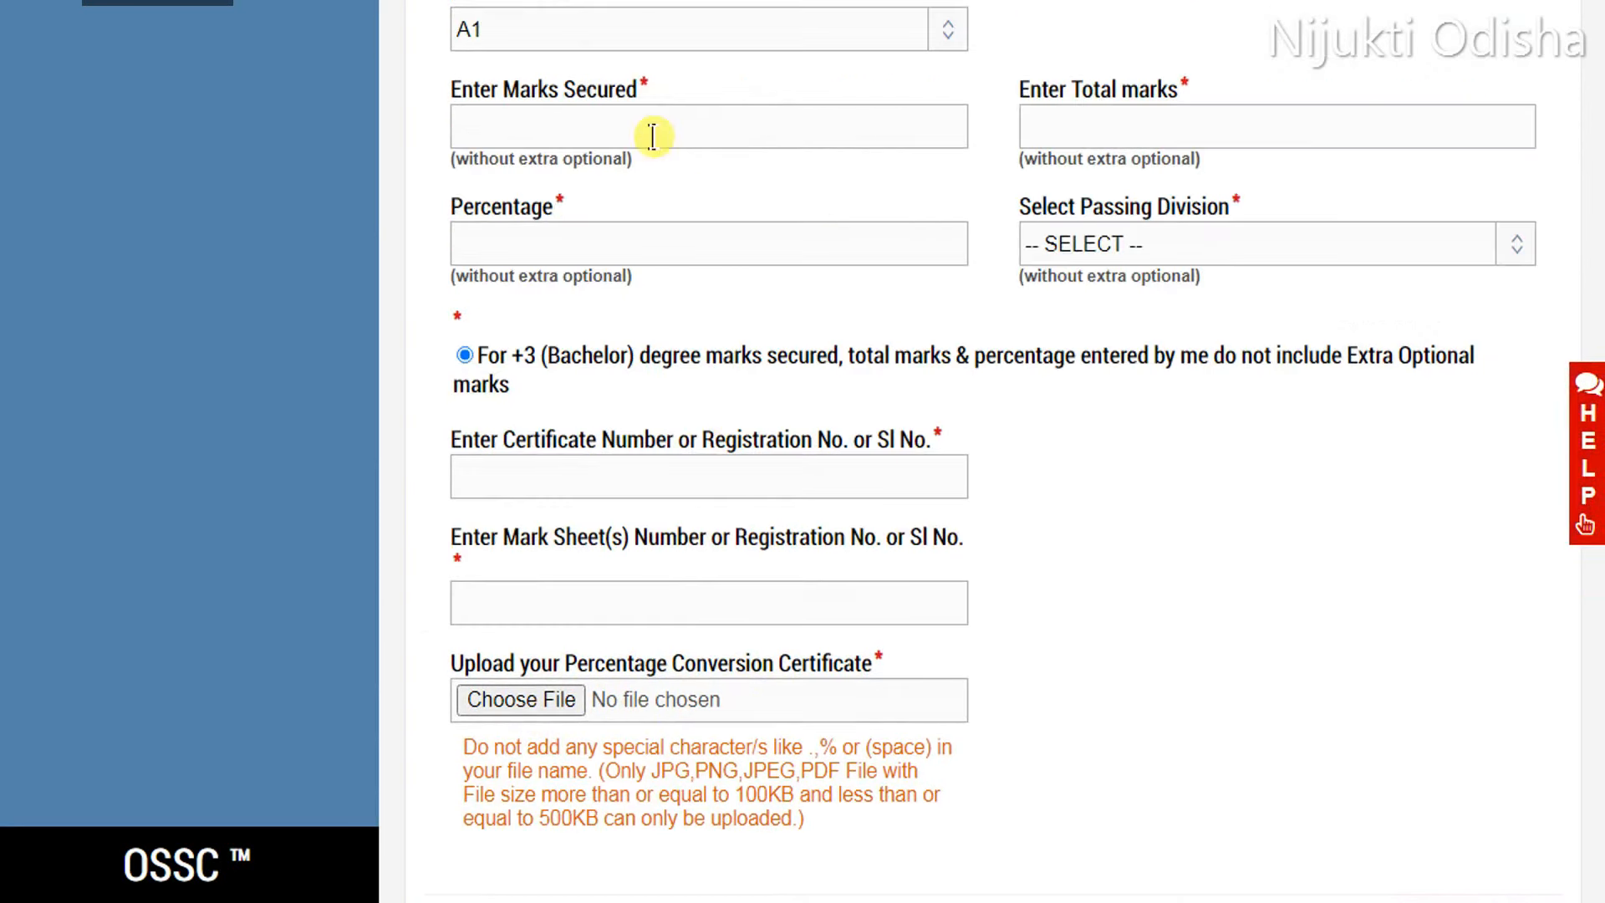
pyautogui.scroll(-3, 711, 502)
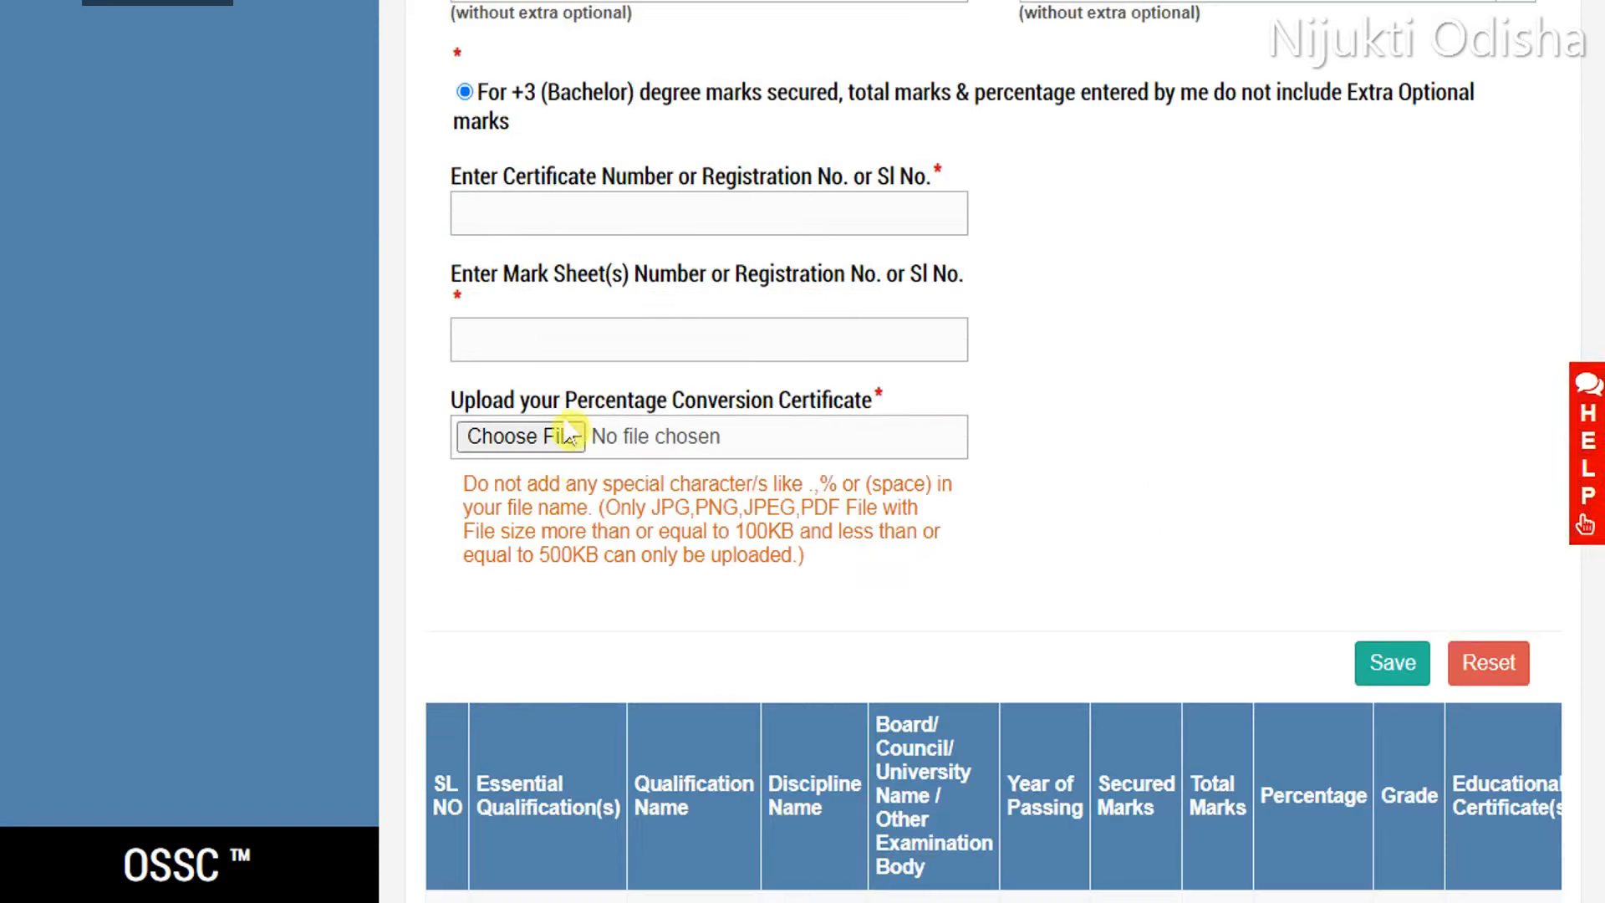
# Step: Review the remaining Bachelor degree marks, certificate number and upload fields, and save the qualification entry
pyautogui.scroll(4, 692, 269)
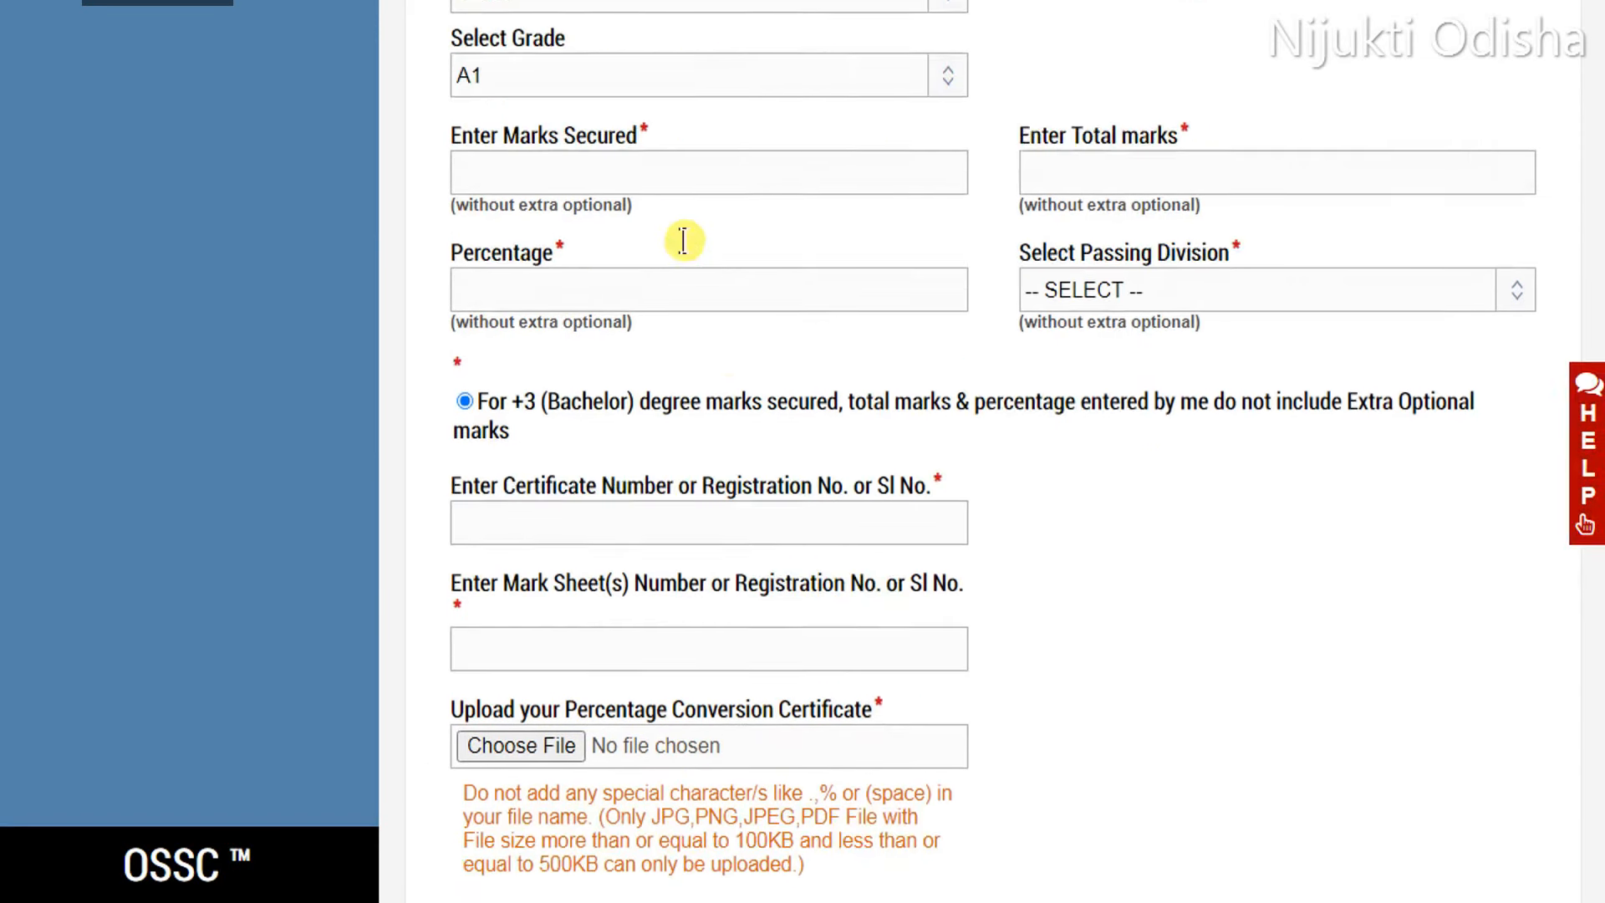
pyautogui.scroll(-5, 742, 476)
pyautogui.scroll(3, 655, 423)
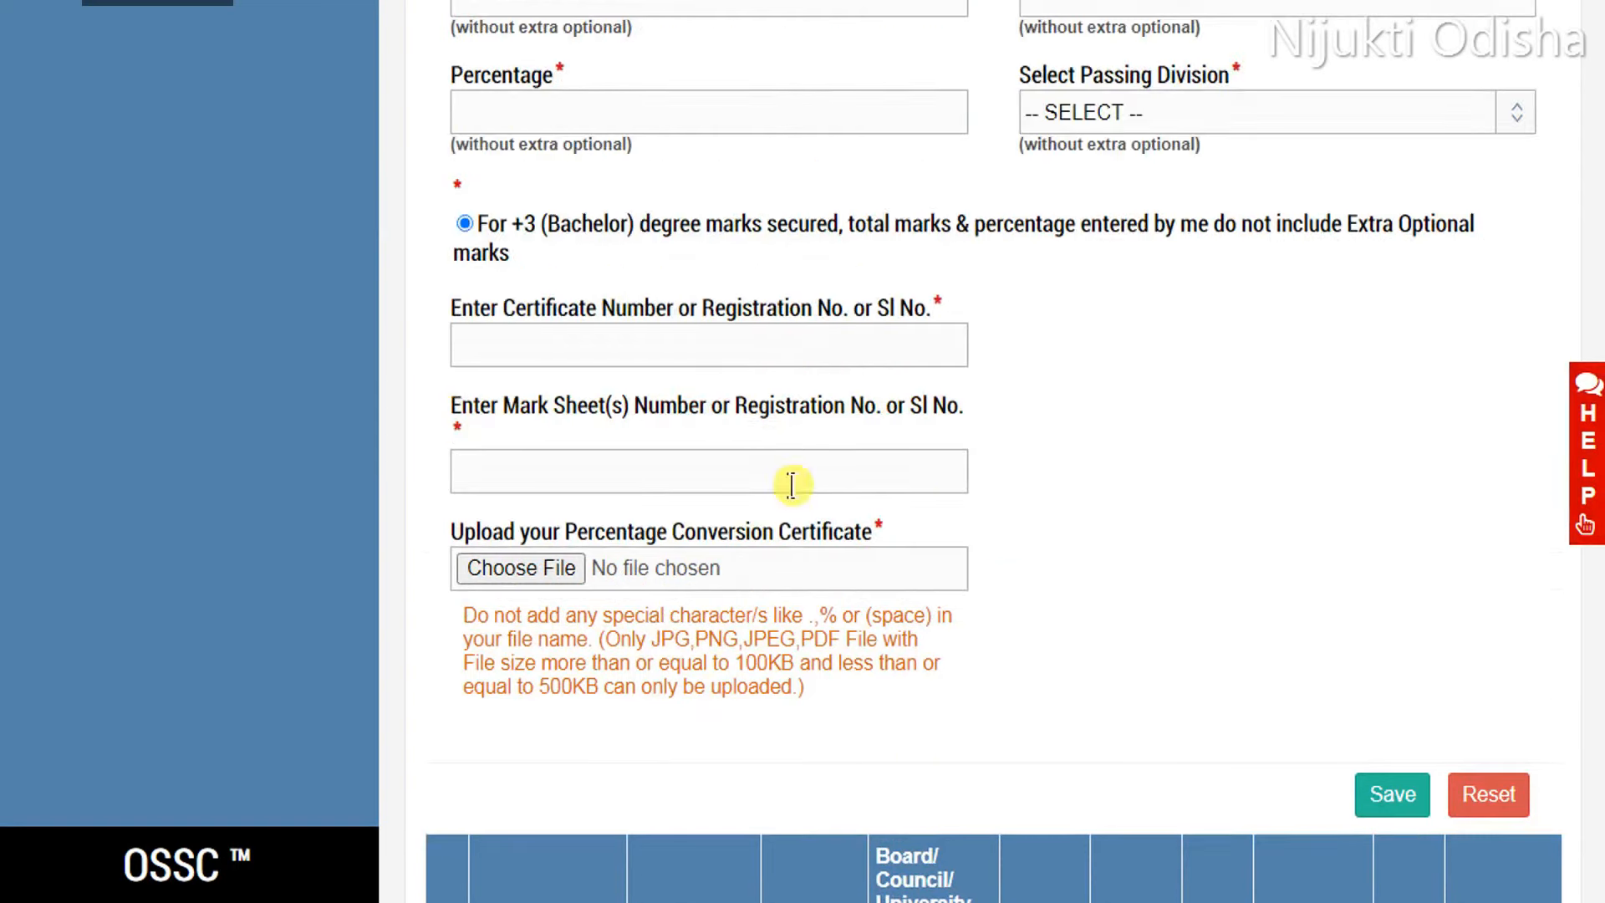
pyautogui.click(1392, 795)
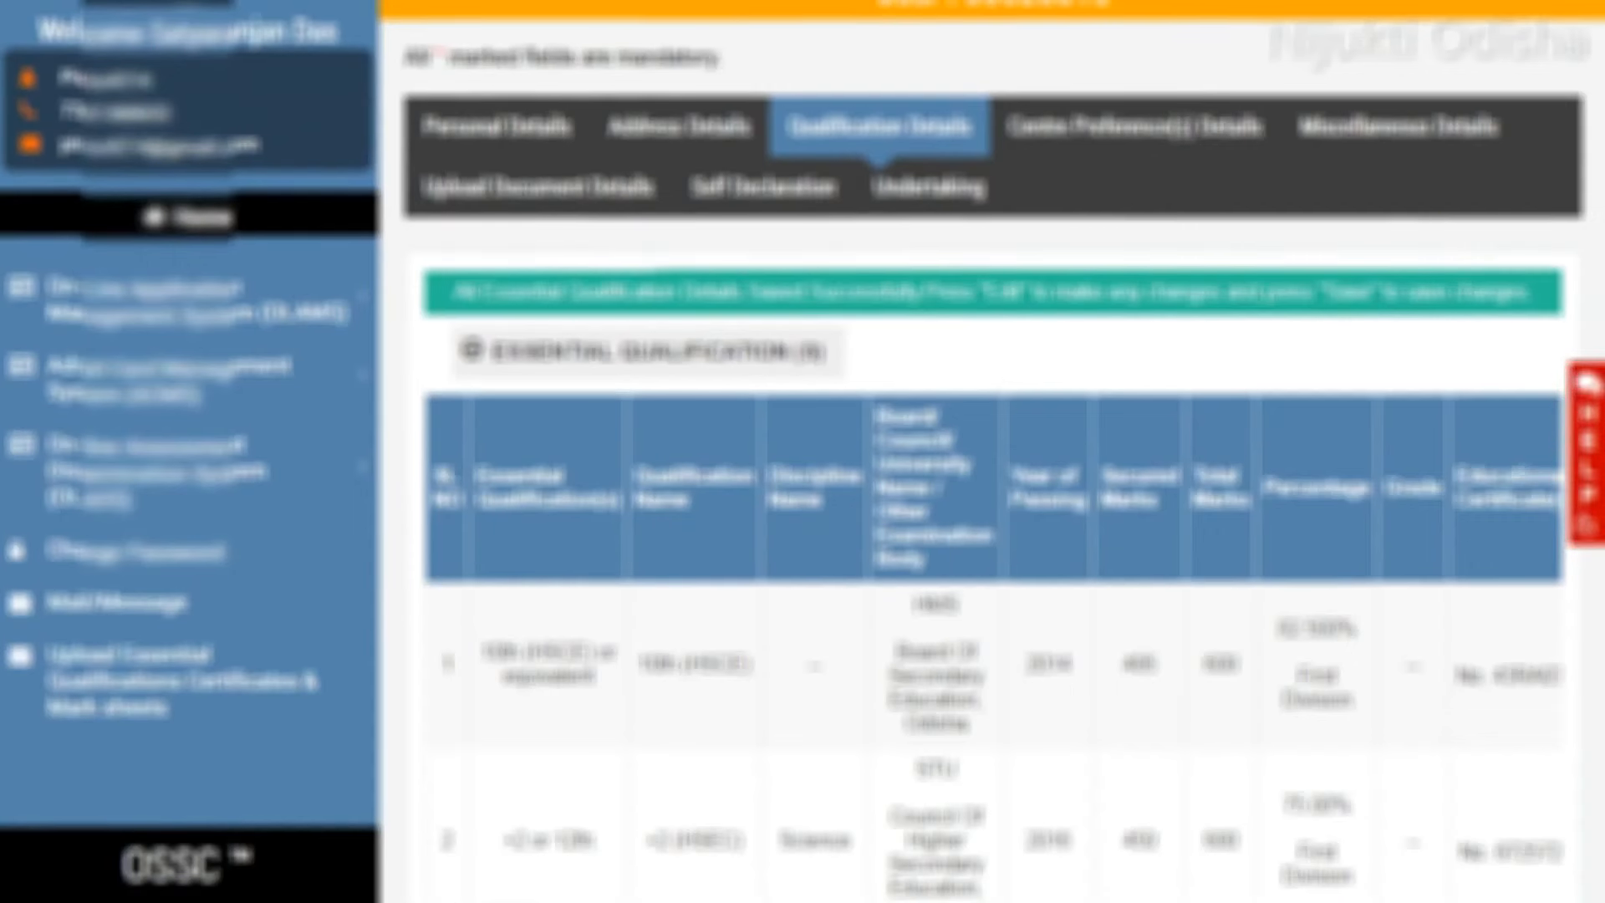
# Step: Review all columns of the saved 10th, 12th and Bachelor qualifications table and proceed to the Centre Preference(s) Details
pyautogui.scroll(-4, 986, 389)
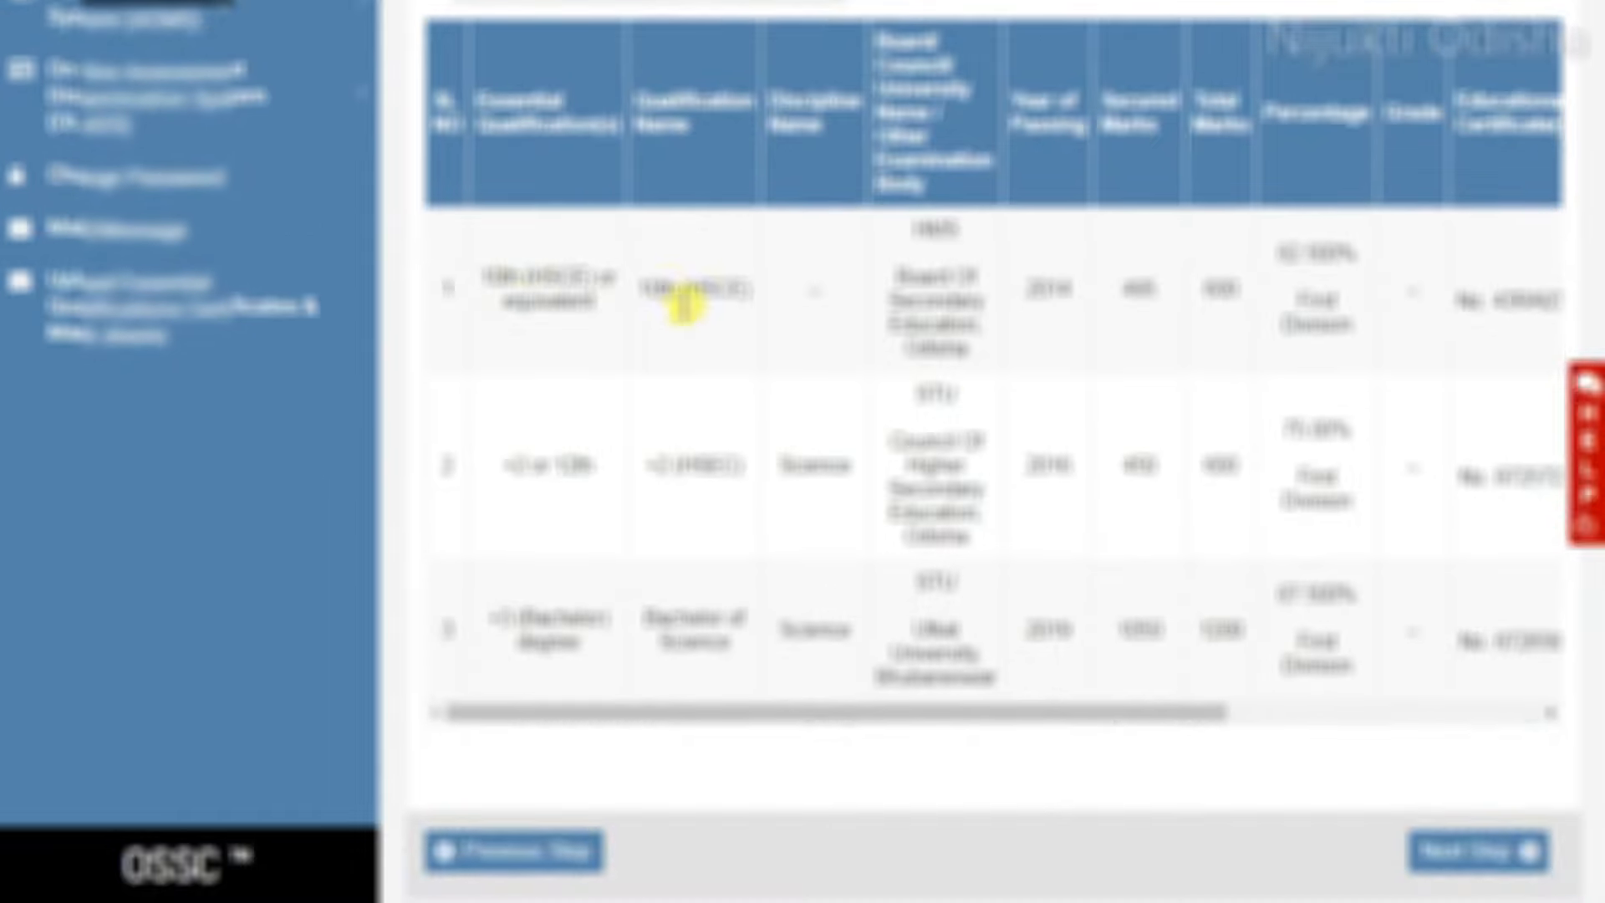
pyautogui.moveTo(817, 721); pyautogui.dragTo(1153, 716)
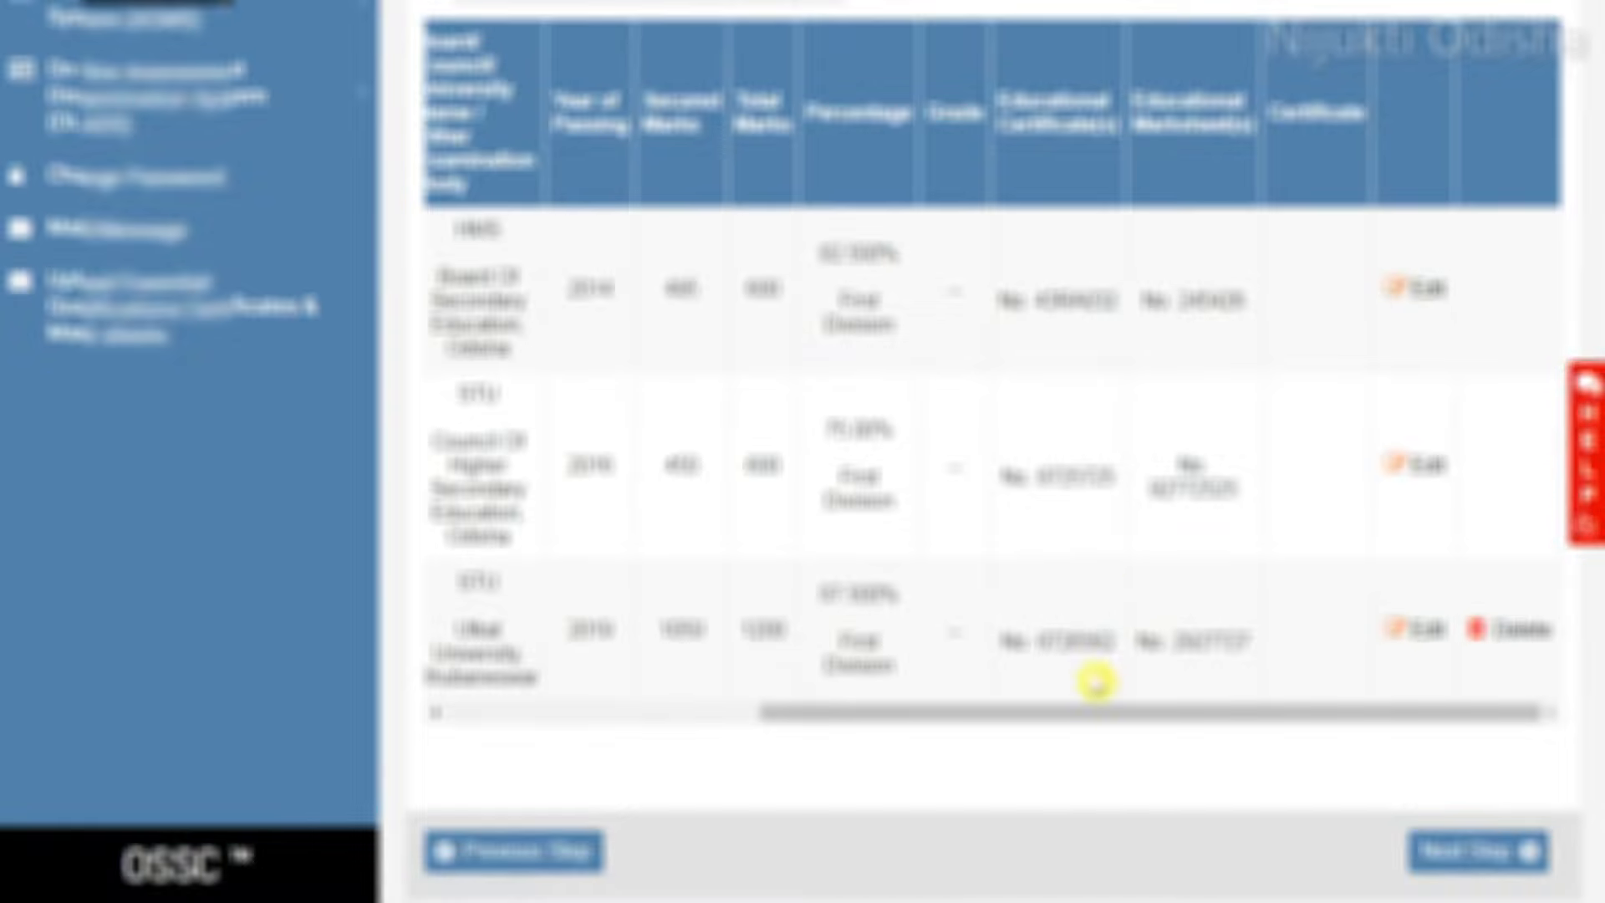
pyautogui.click(1460, 869)
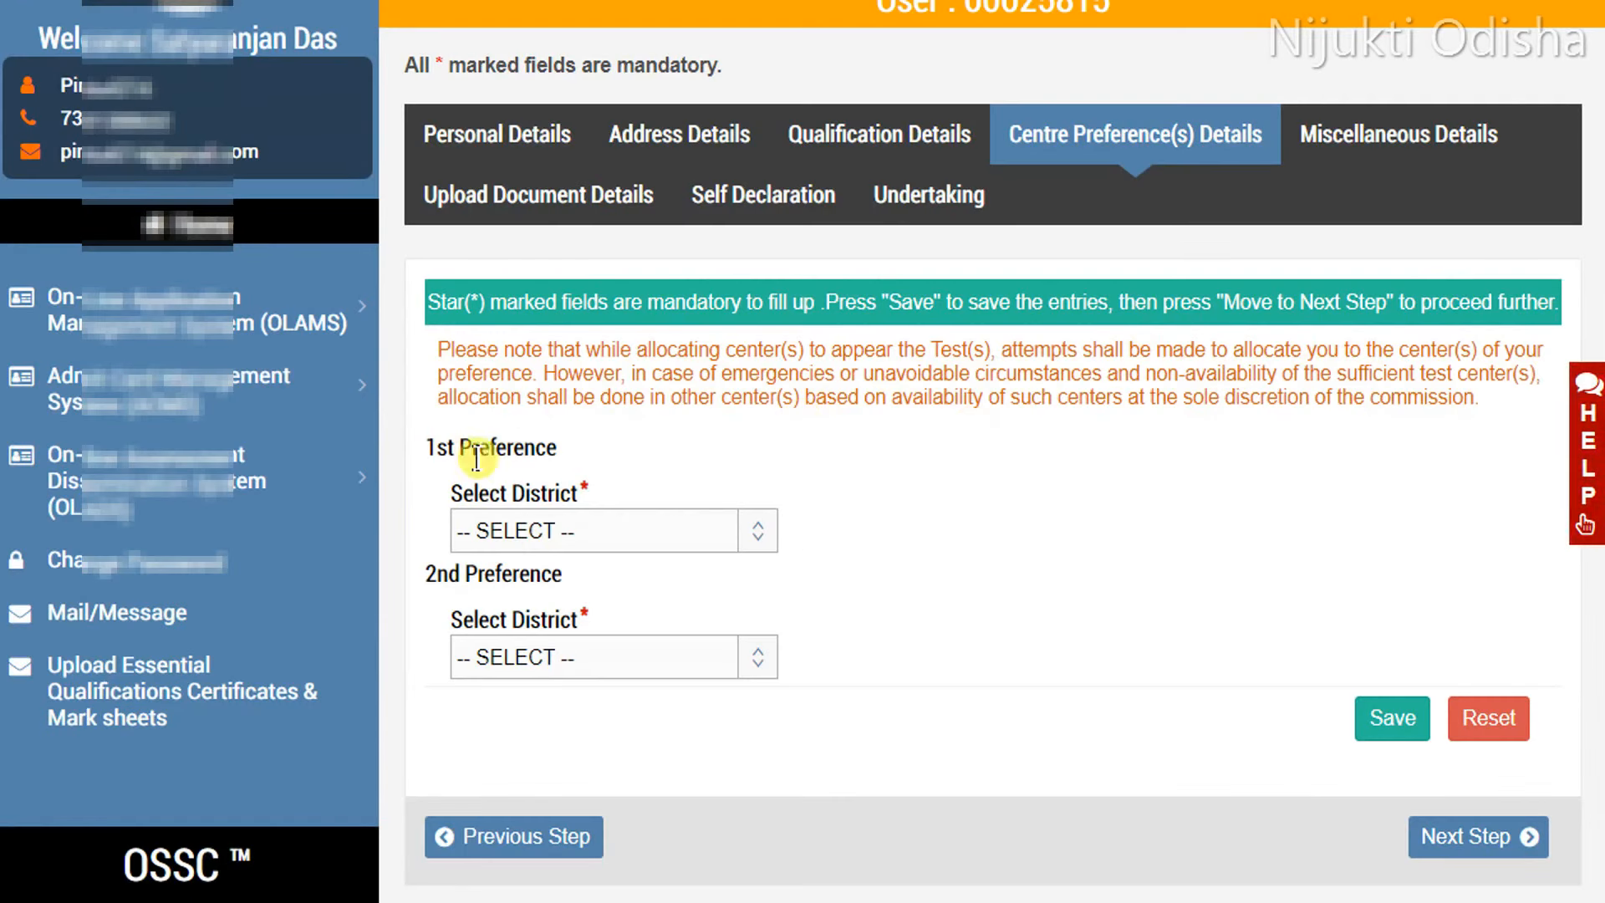
# Step: Set the test centre preferences to Cuttack as 1st and Balasore as 2nd district, and save them
pyautogui.click(584, 545)
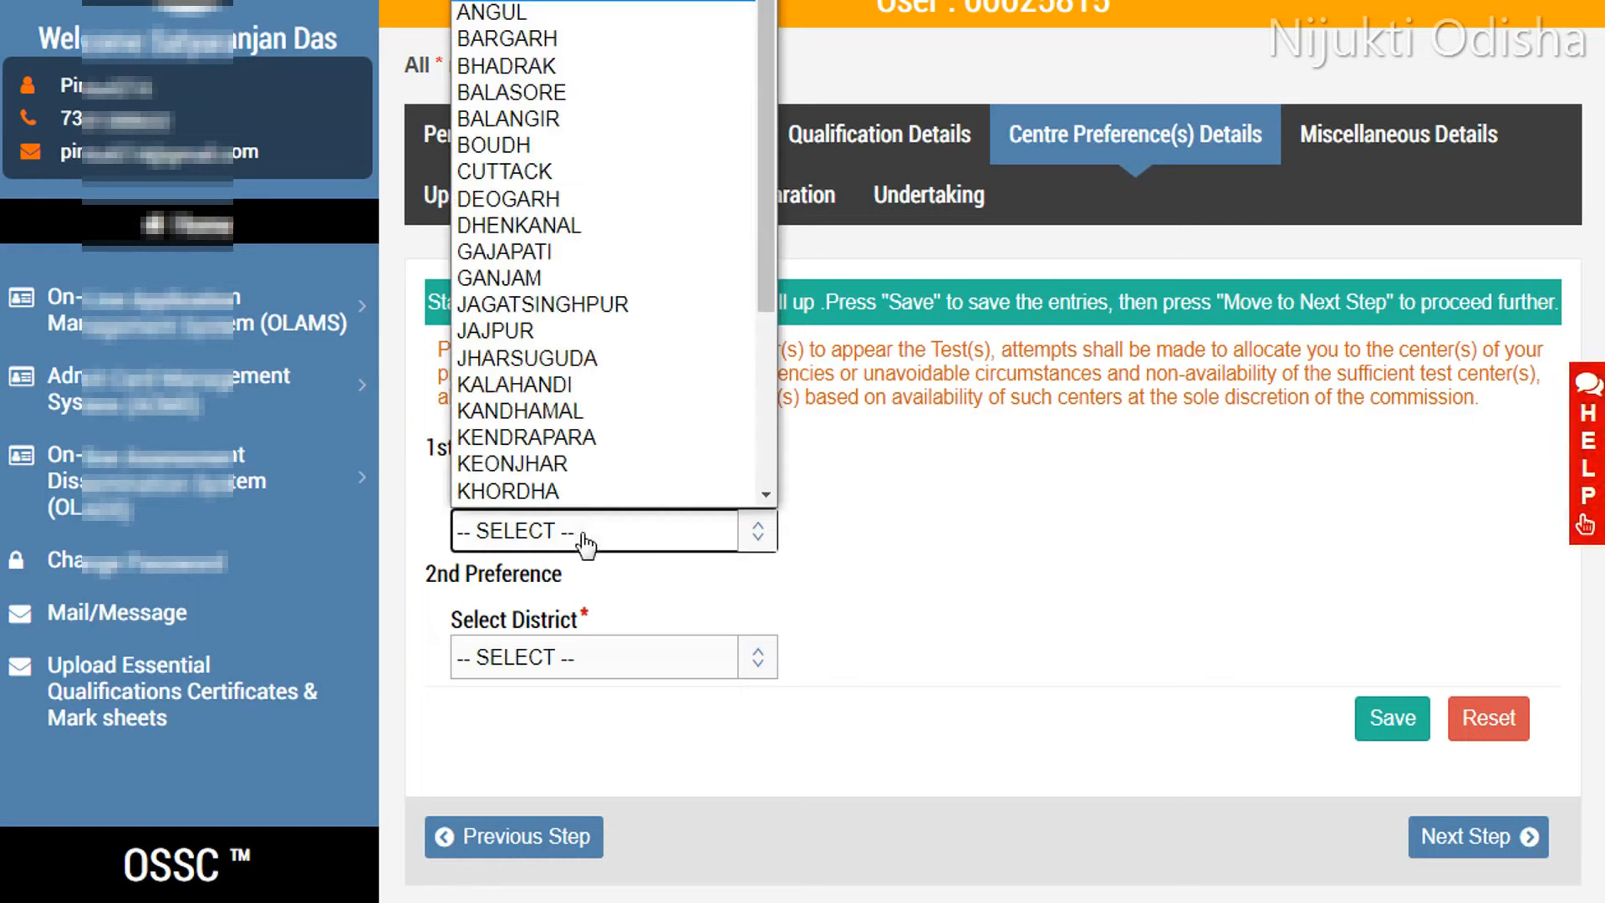
pyautogui.moveTo(766, 241)
pyautogui.mouseDown()
pyautogui.moveTo(768, 286)
pyautogui.moveTo(769, 244)
pyautogui.mouseUp()
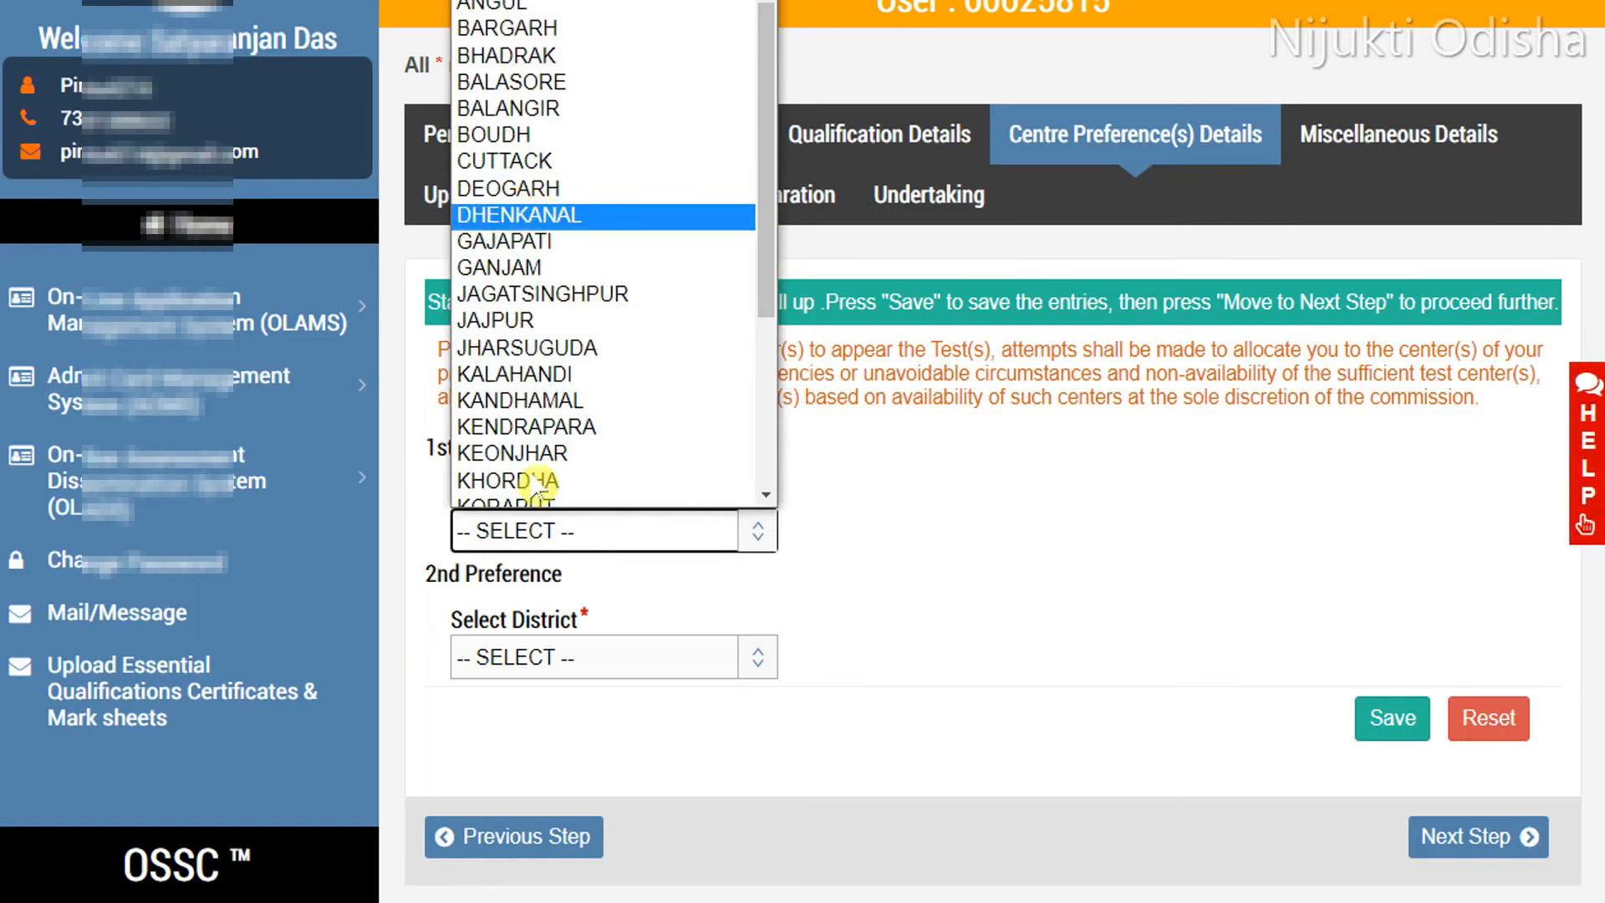
pyautogui.click(536, 160)
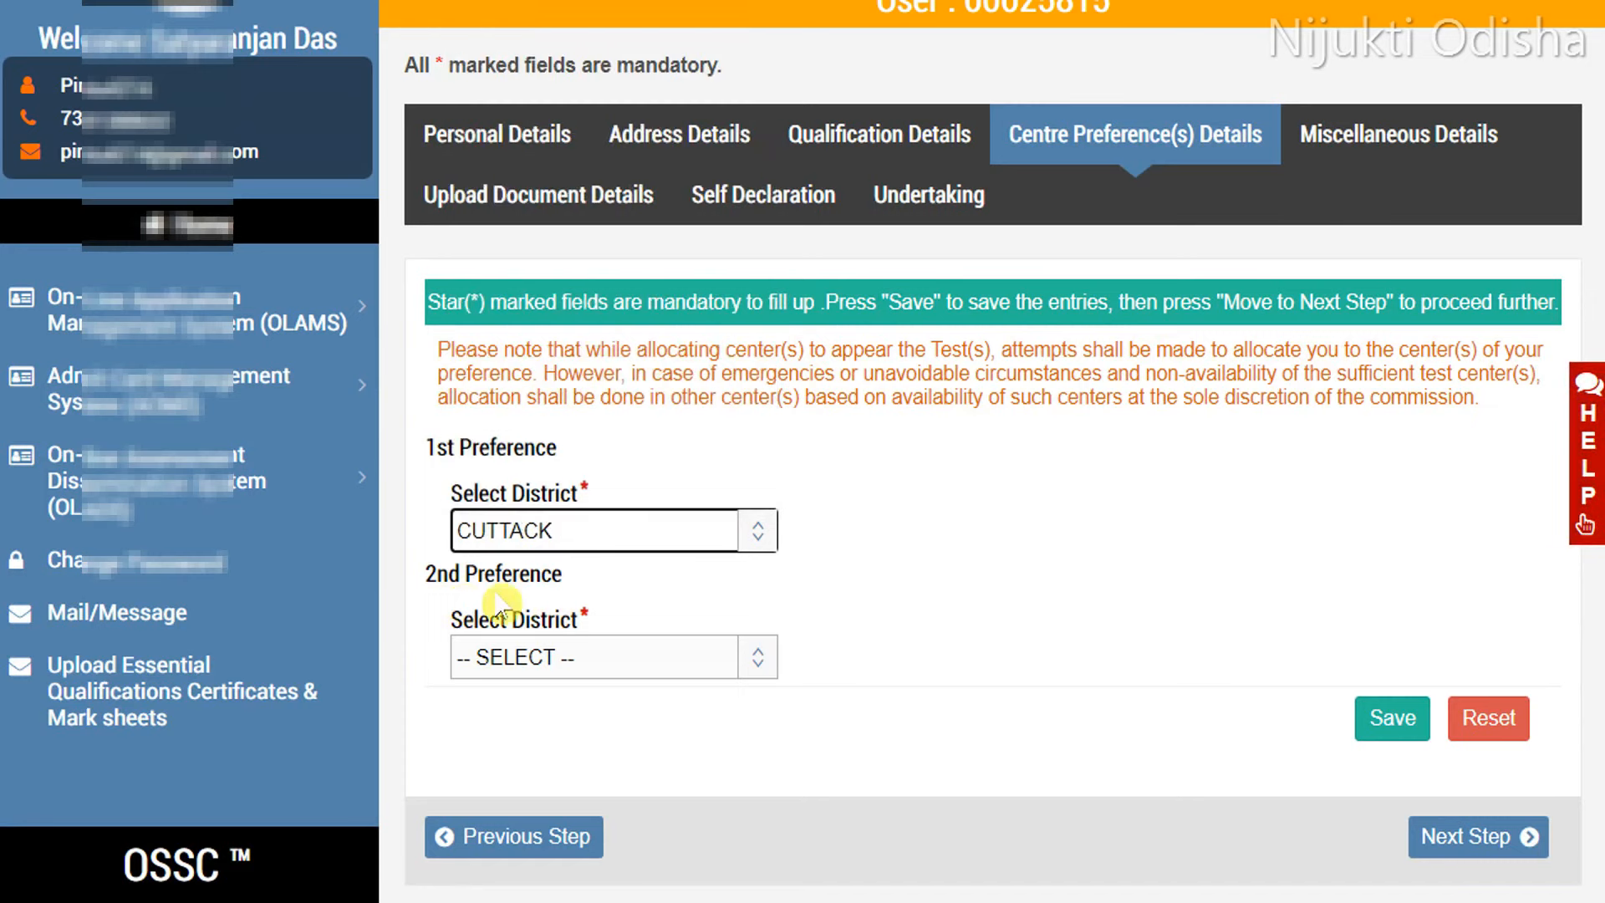
pyautogui.click(622, 676)
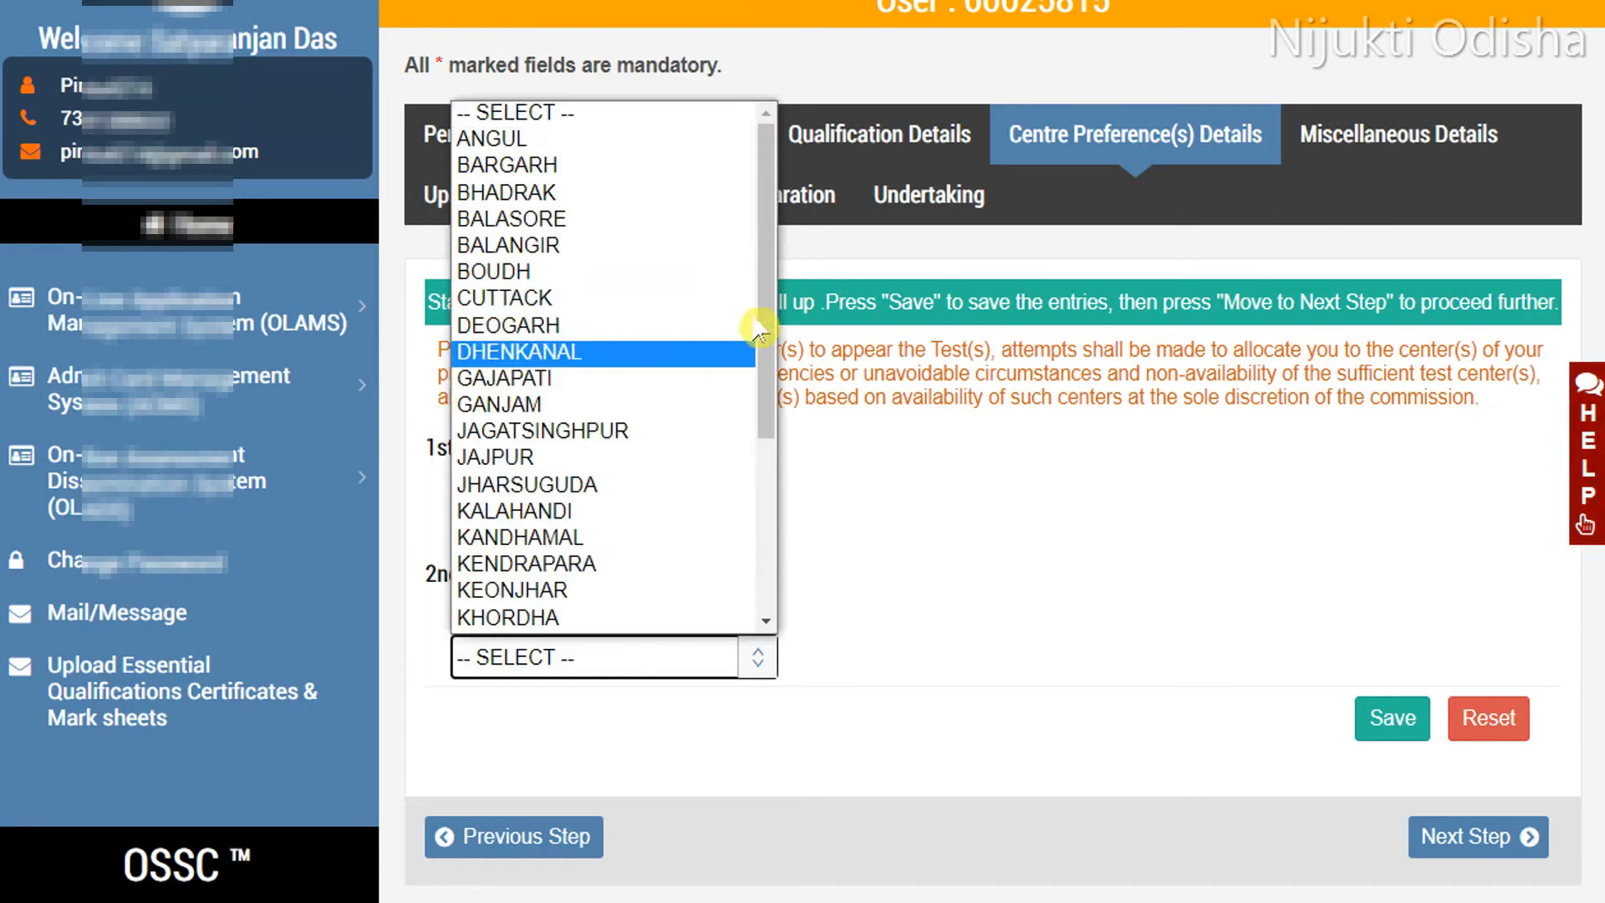
pyautogui.moveTo(764, 333); pyautogui.dragTo(765, 358)
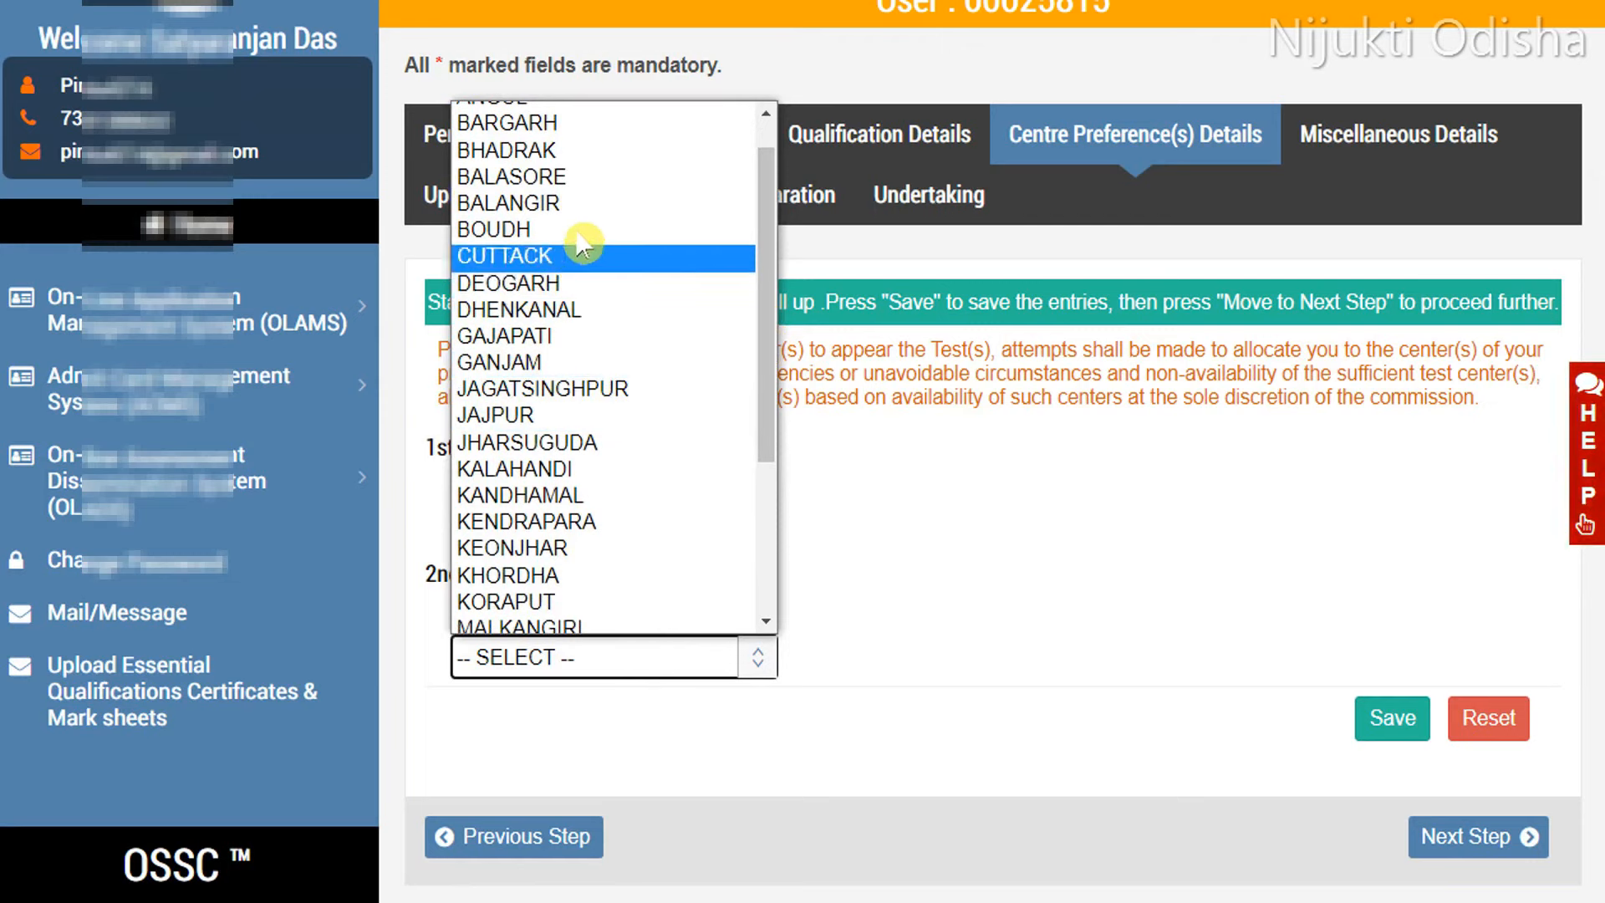
pyautogui.click(580, 178)
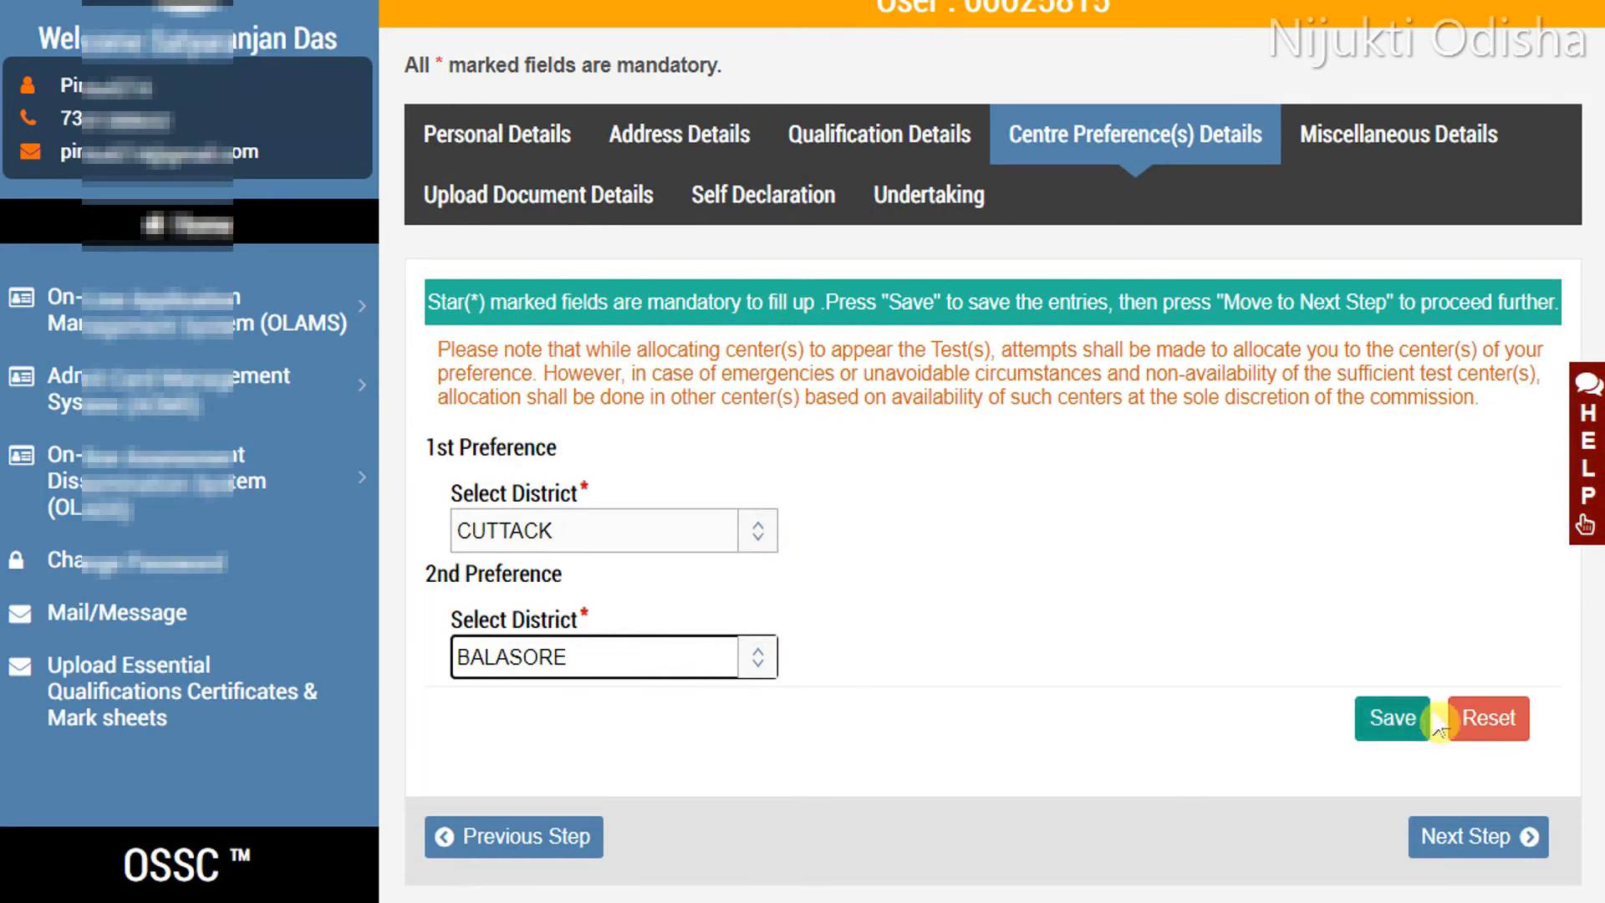
pyautogui.click(1394, 721)
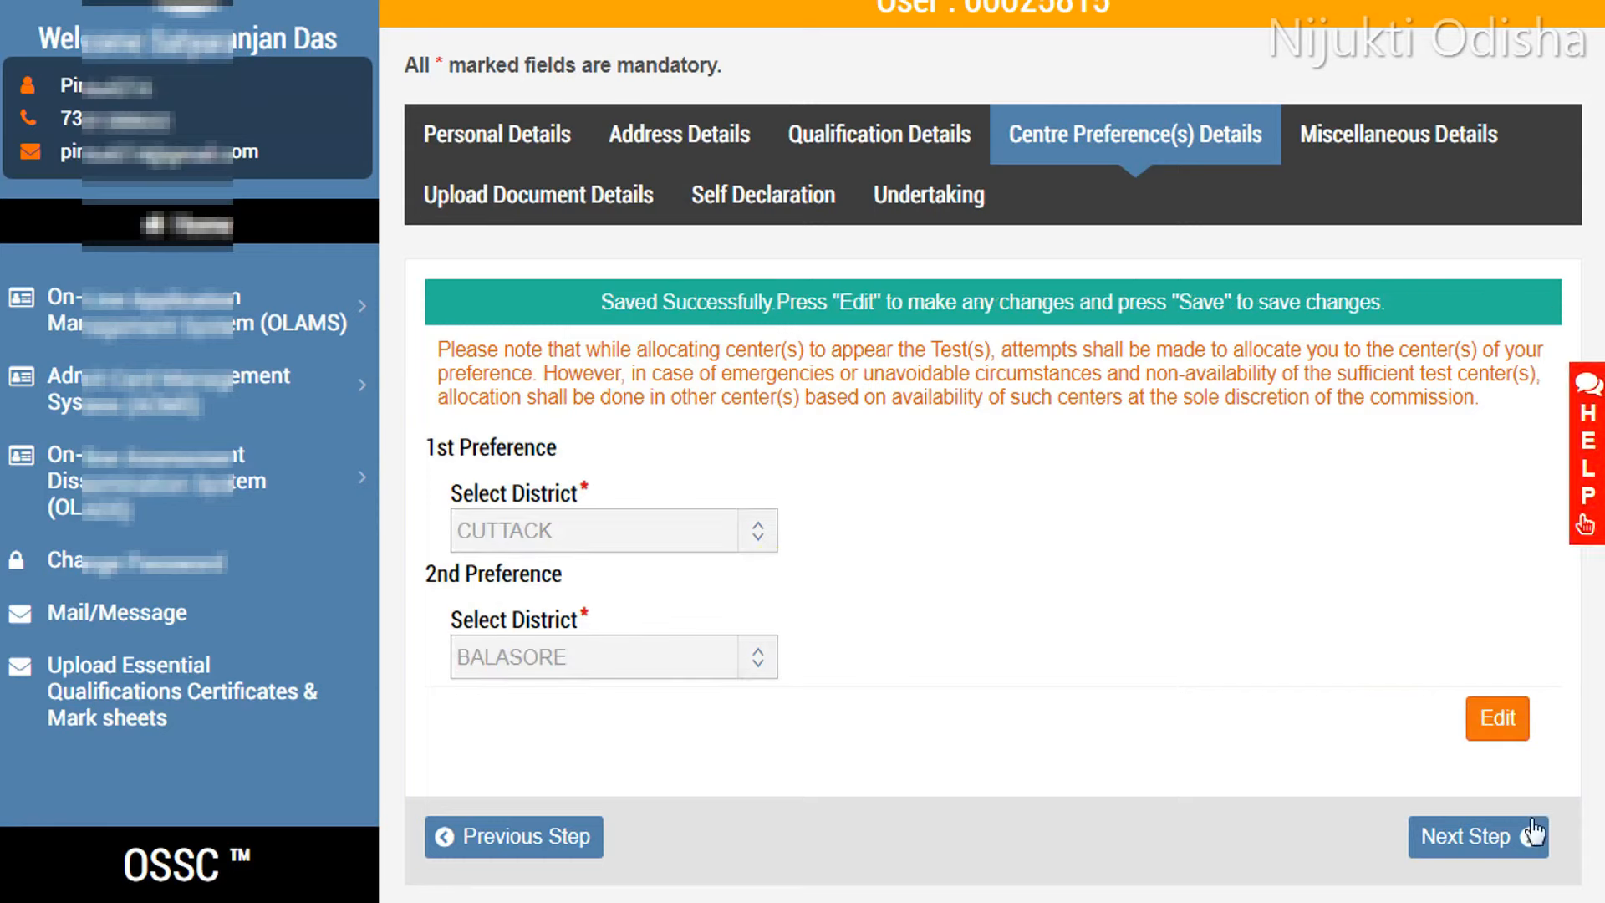
# Step: Proceed to the Miscellaneous Details, declare knowledge in basic computer application and save the entry
pyautogui.click(1485, 848)
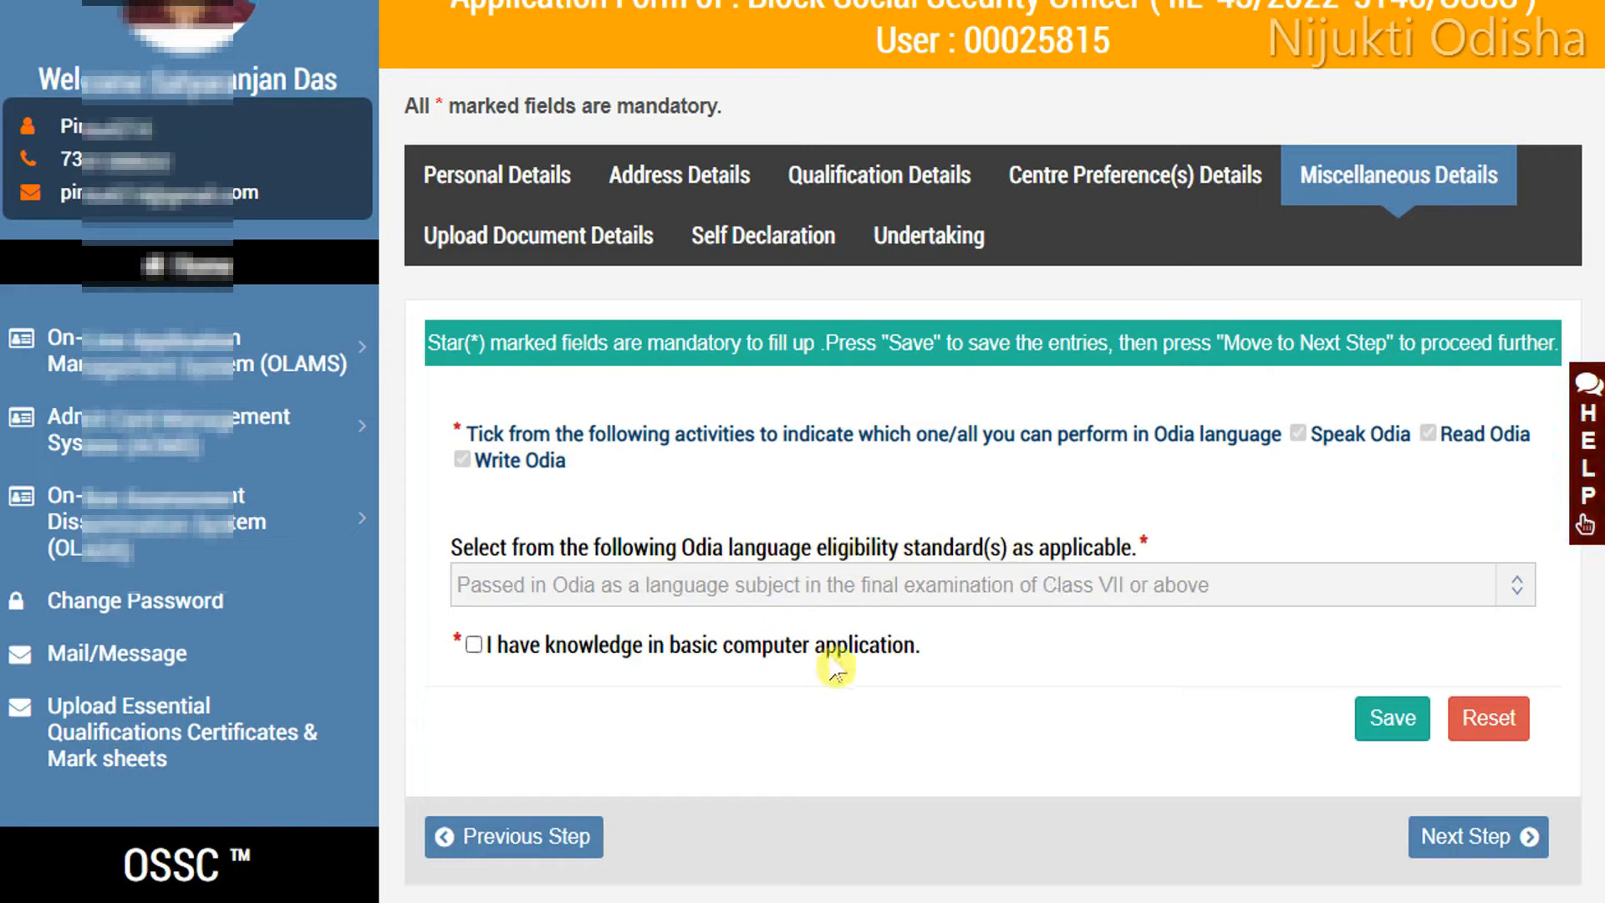
pyautogui.click(475, 649)
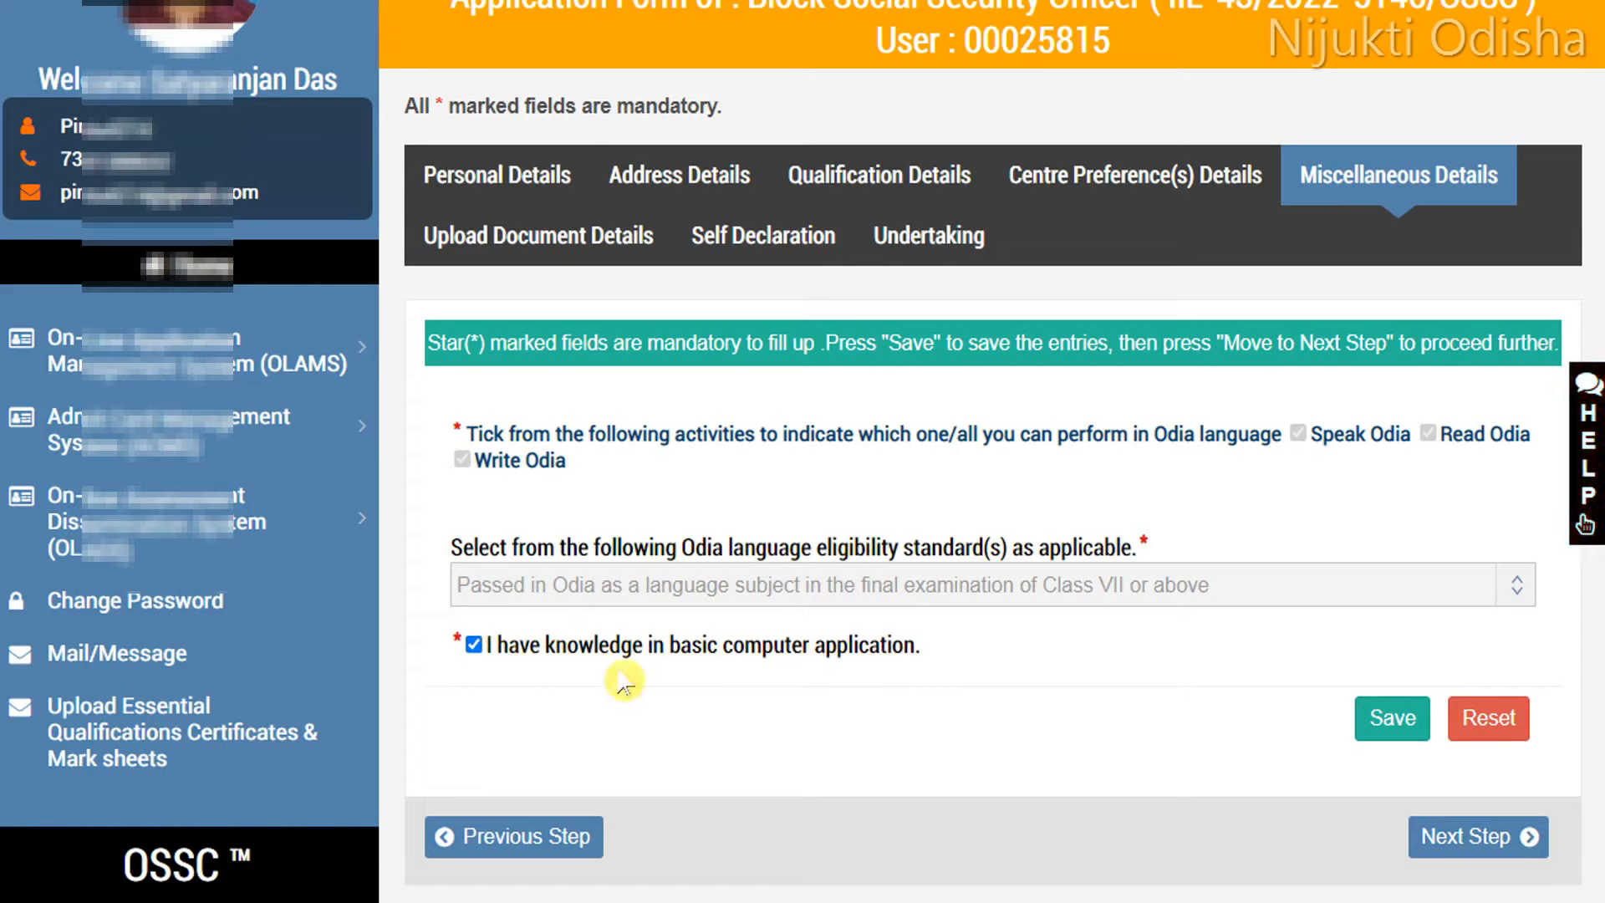
pyautogui.click(1375, 728)
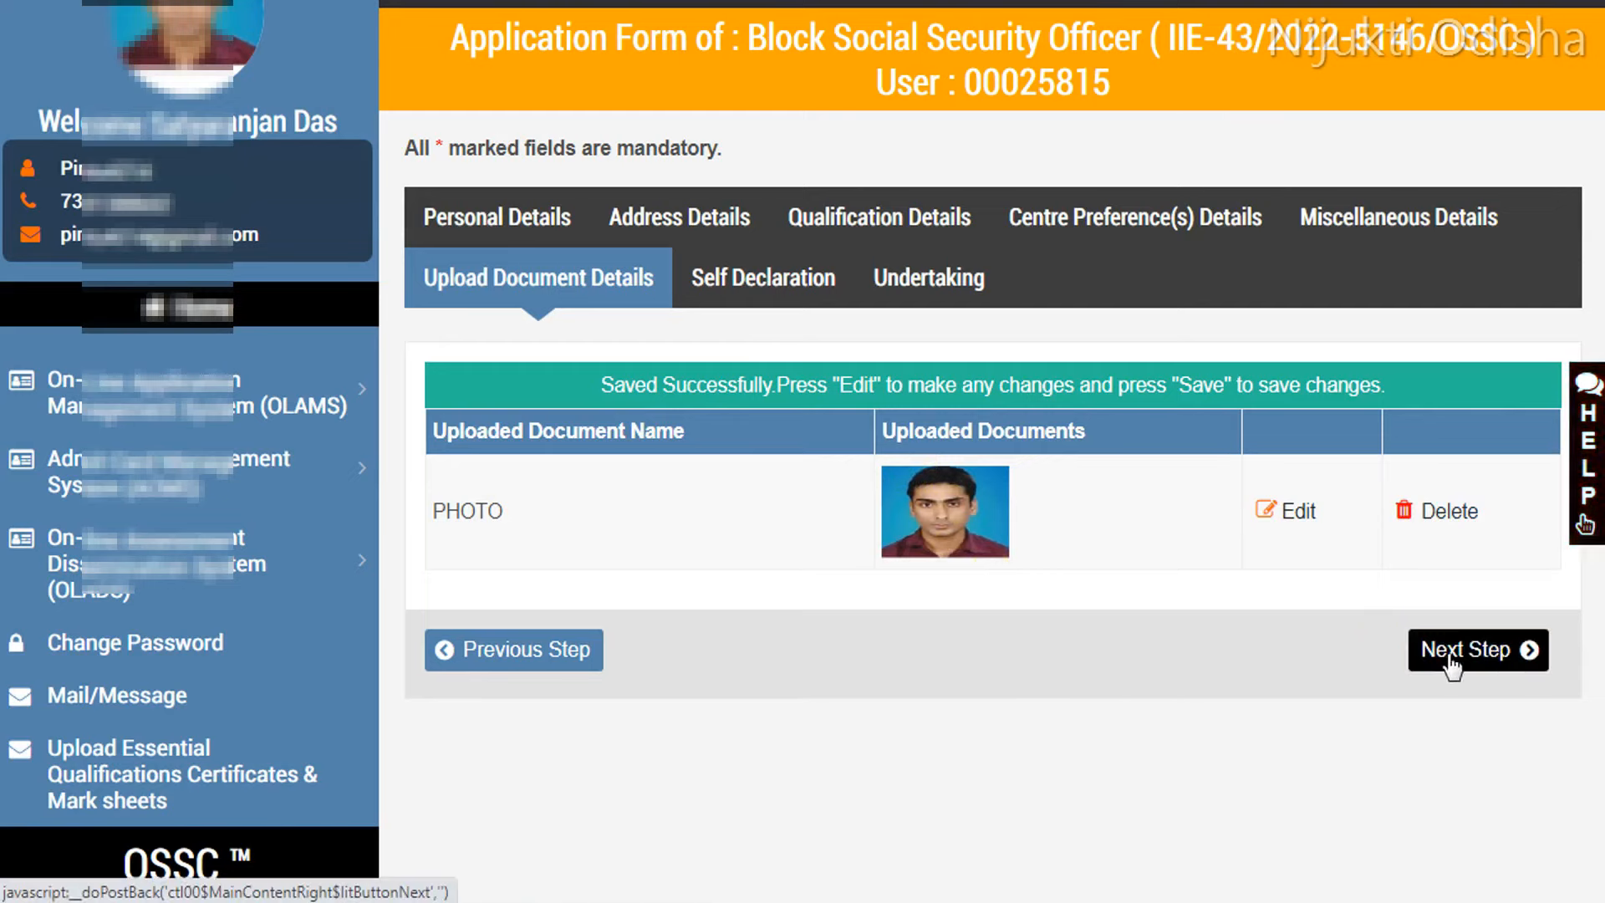
# Step: Proceed from the uploaded documents to the Self Declaration, then file and save the self-declaration of caste status
pyautogui.click(1490, 660)
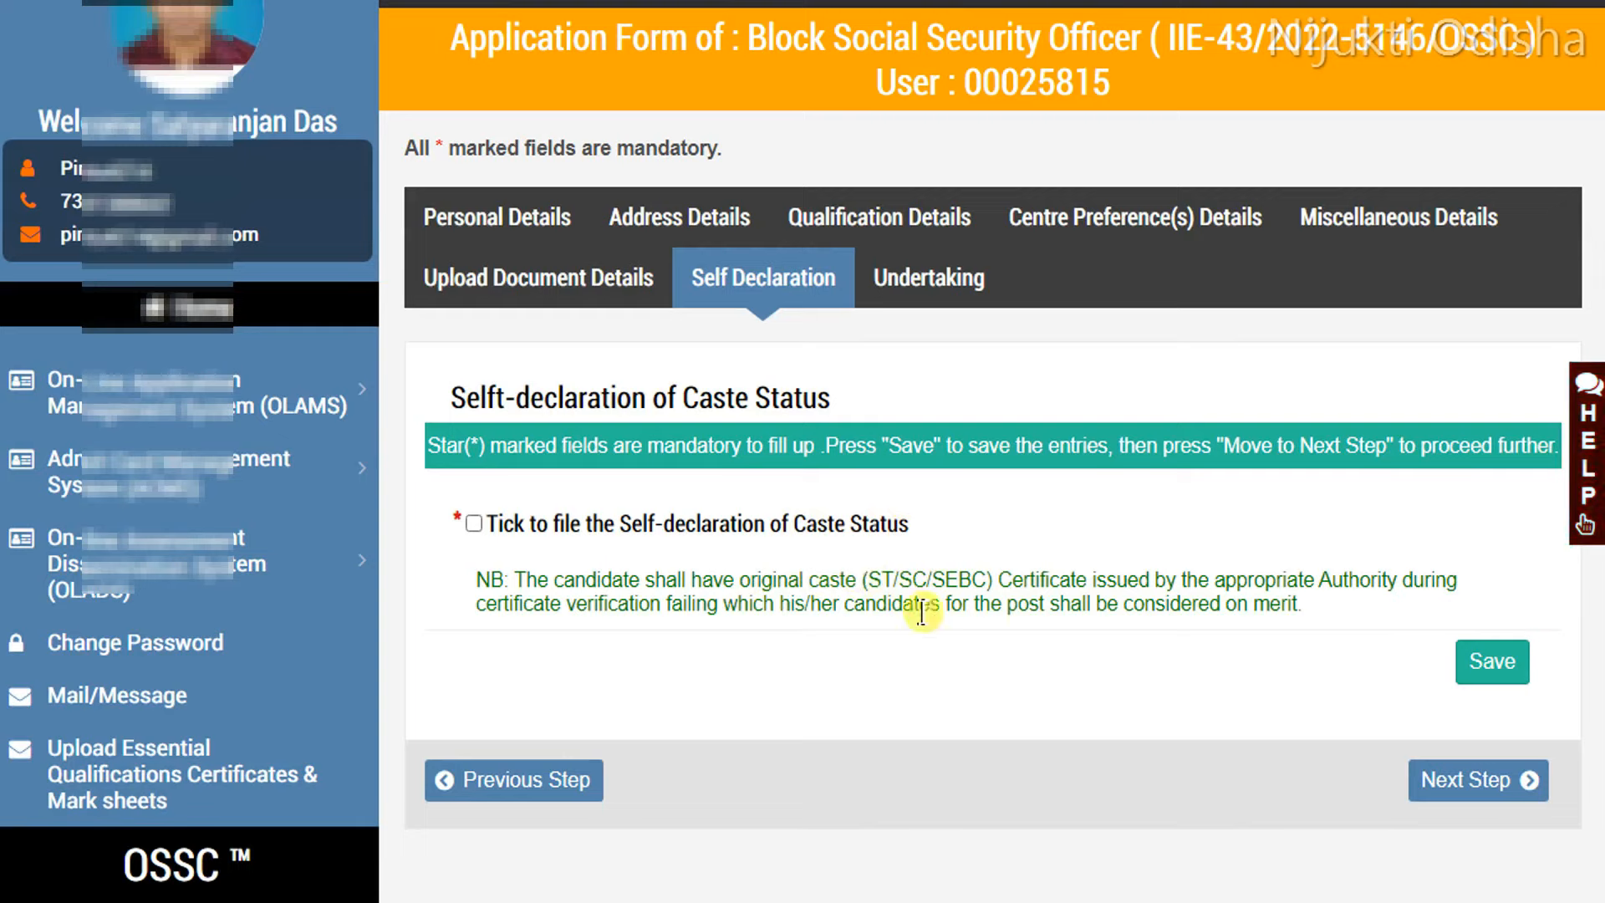
pyautogui.click(474, 524)
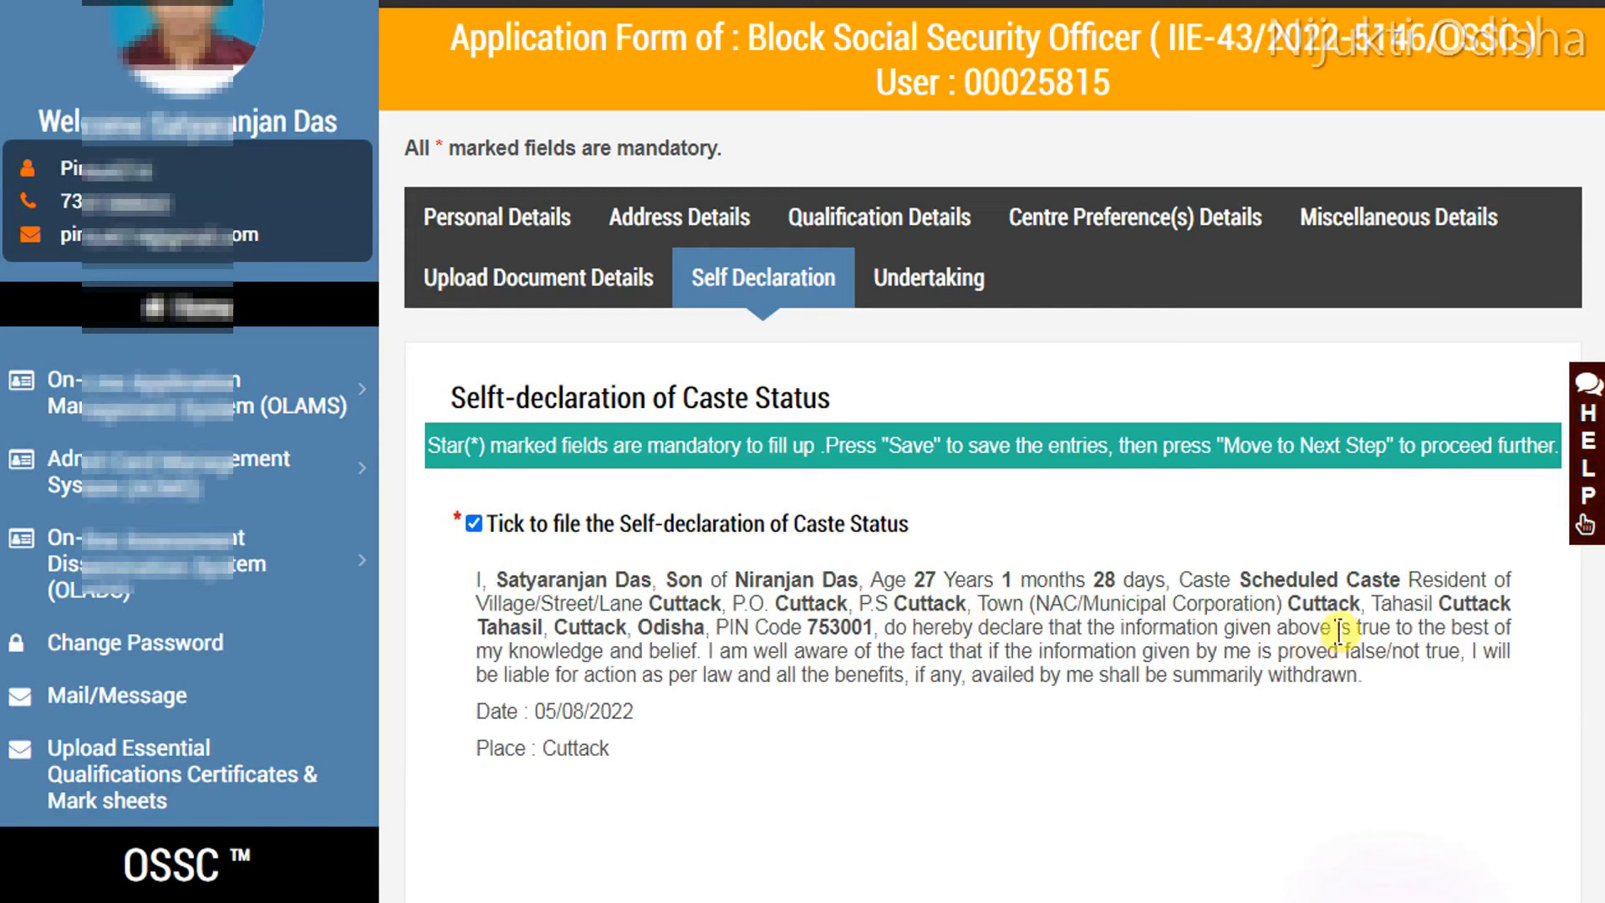
pyautogui.scroll(-8, 1339, 633)
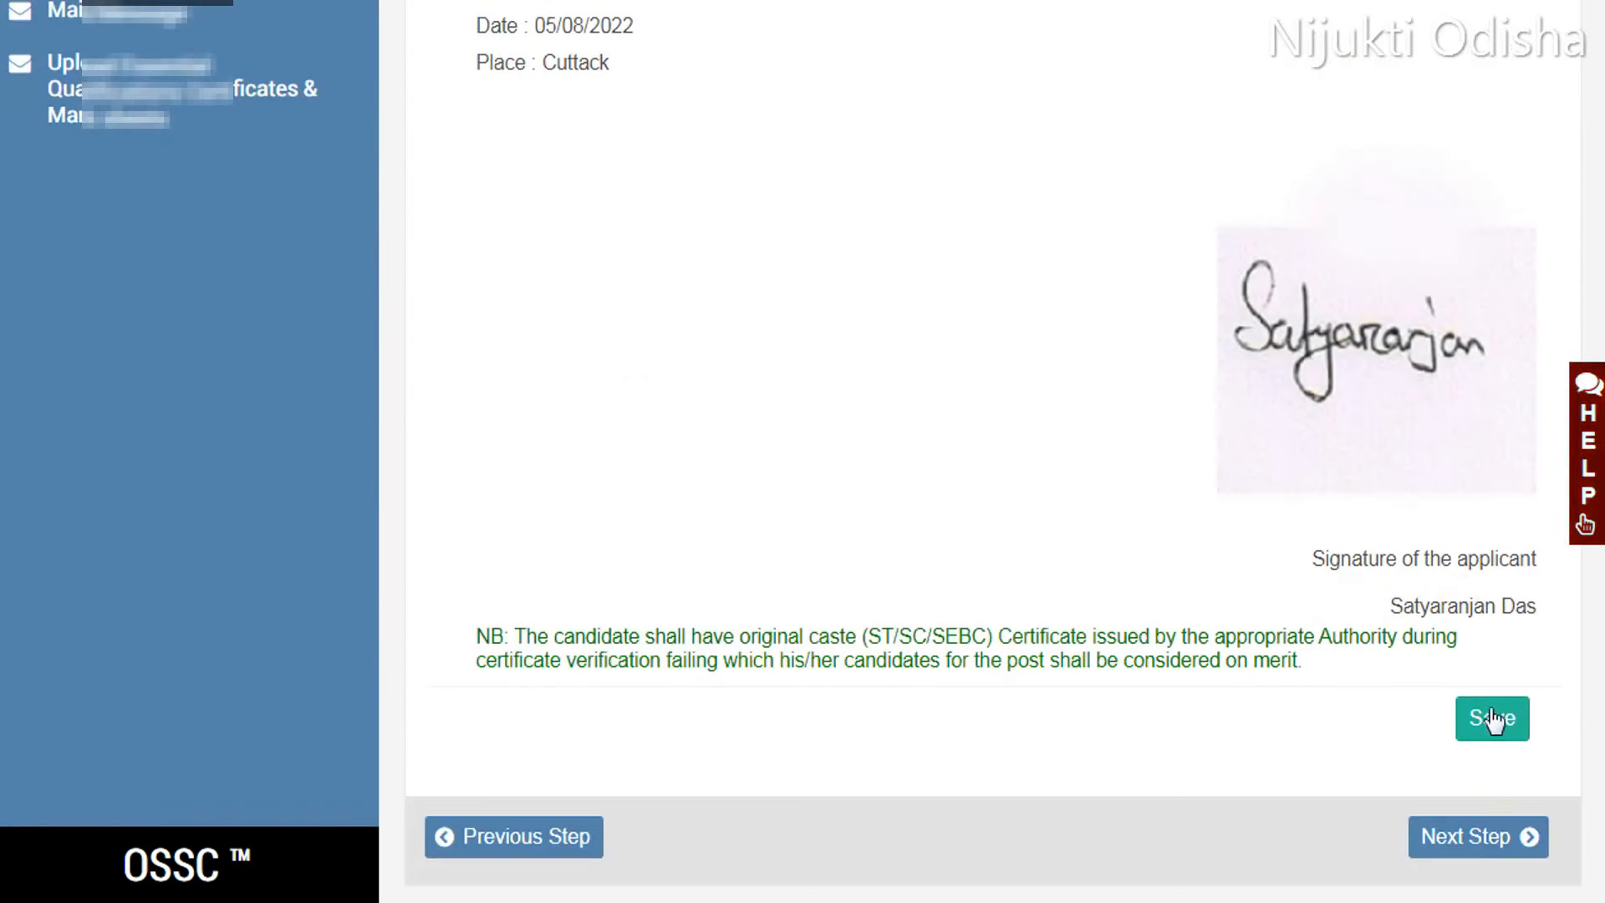
pyautogui.click(1487, 733)
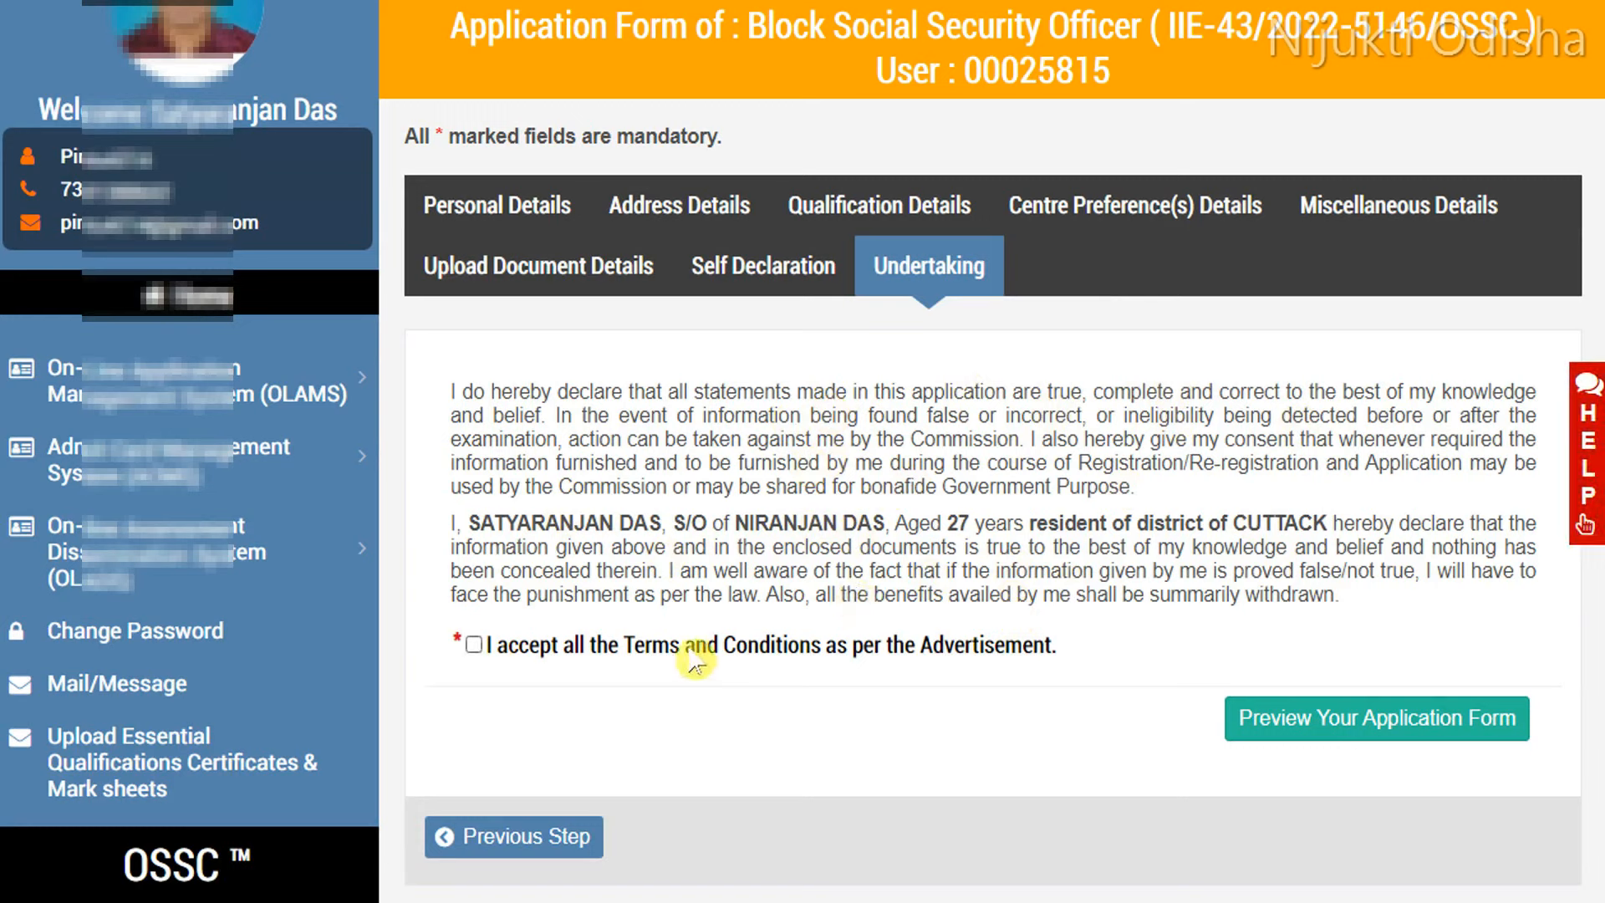
# Step: Accept the Terms and Conditions in the undertaking and preview the application form through to its end
pyautogui.click(474, 646)
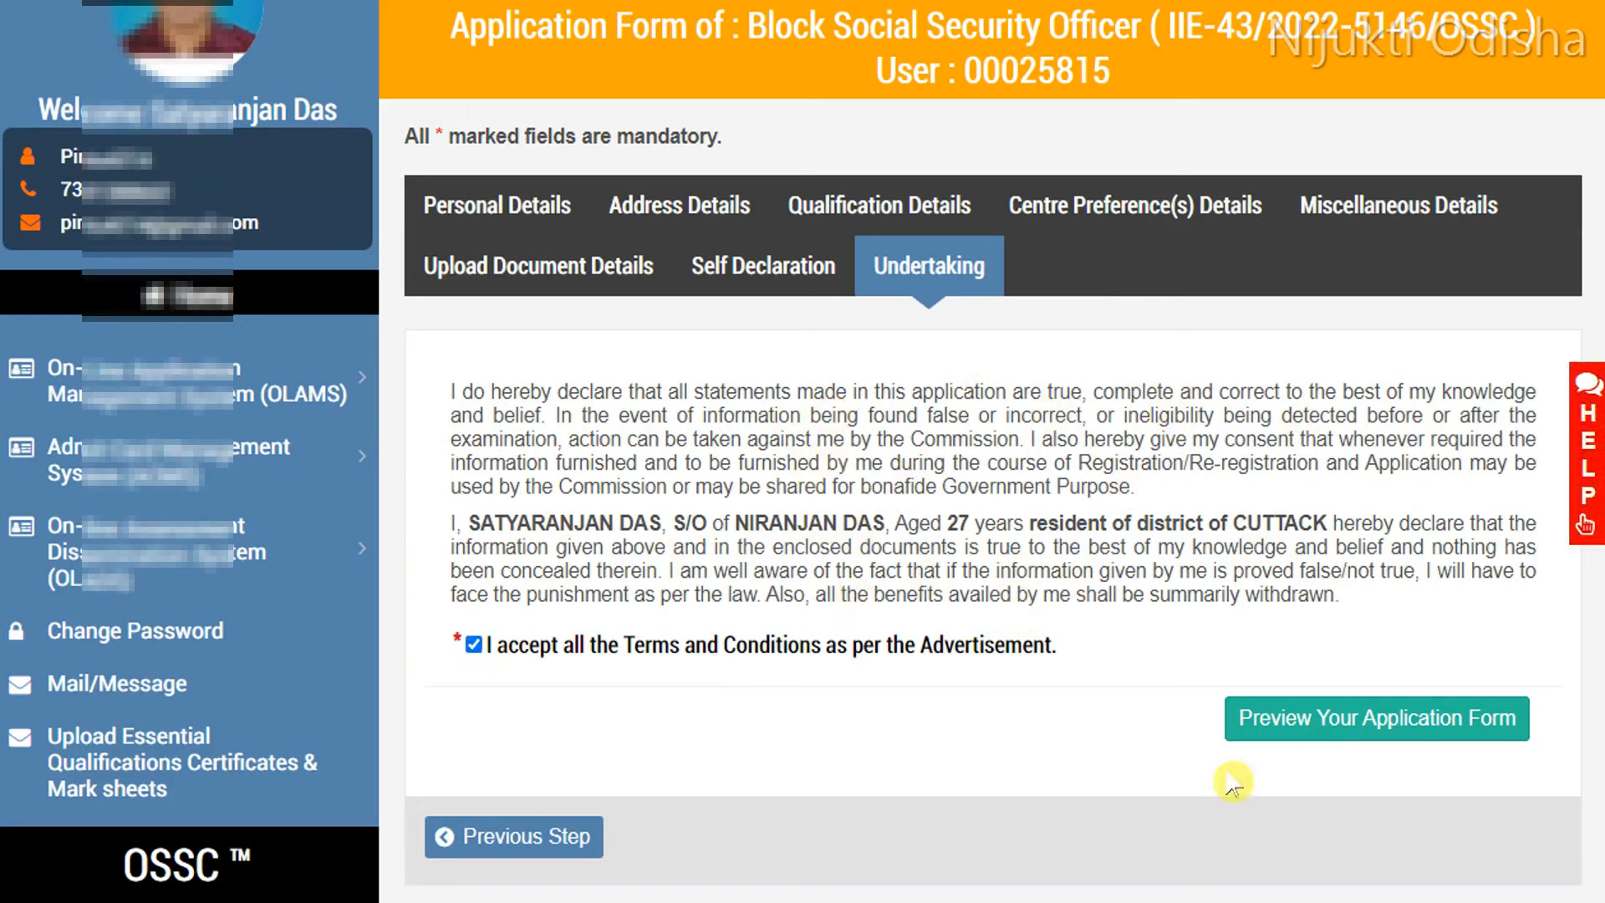
pyautogui.click(1329, 721)
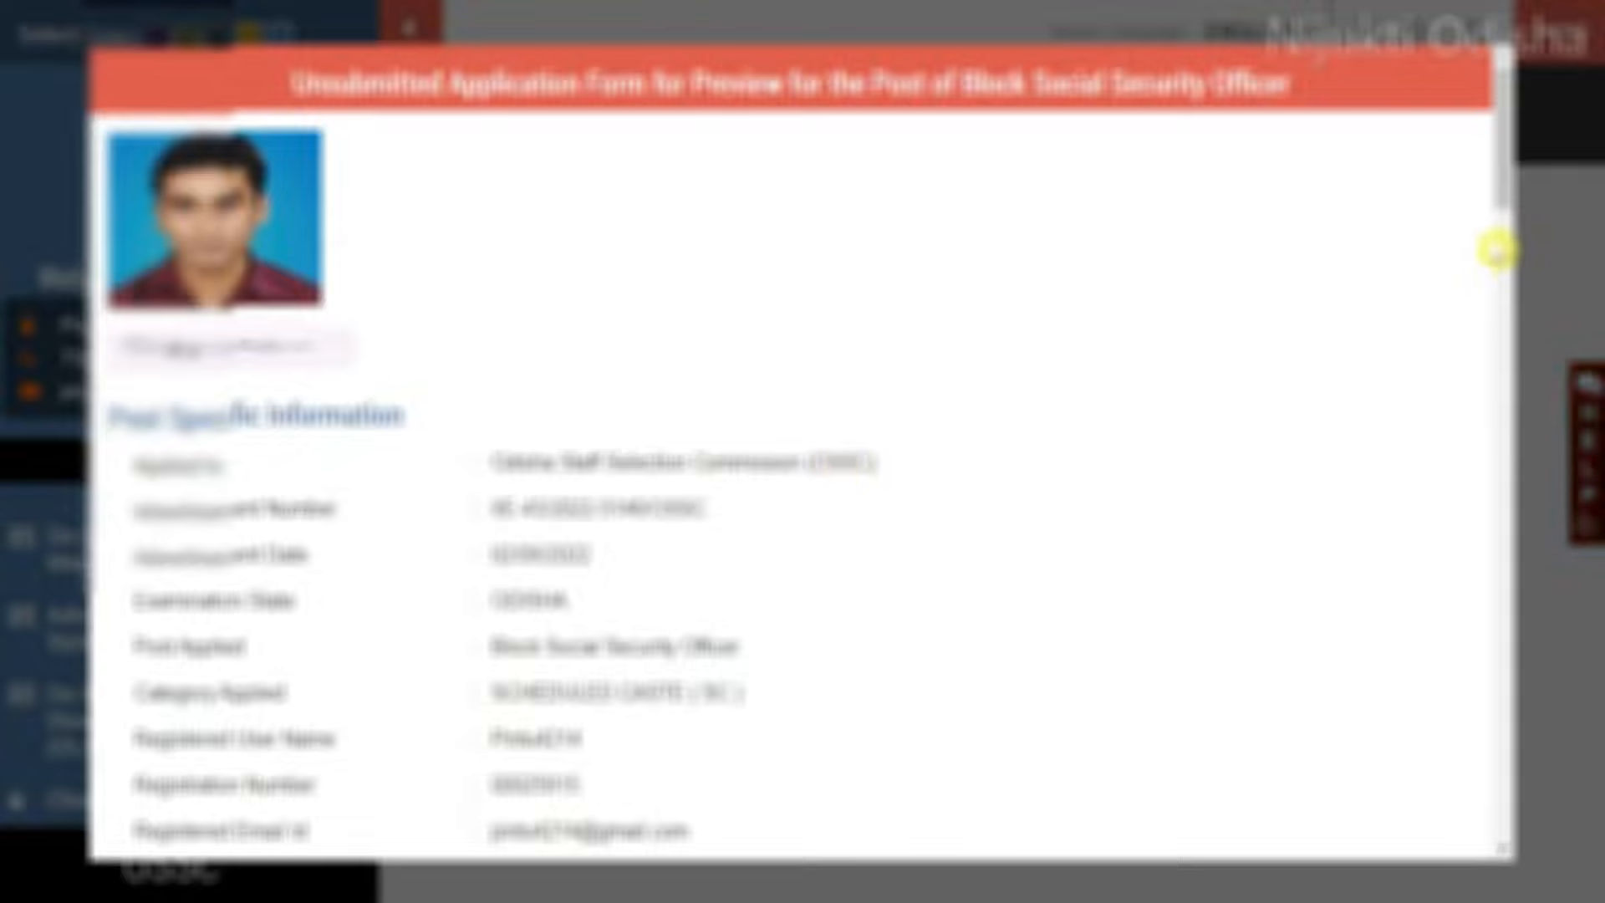
pyautogui.moveTo(1514, 284); pyautogui.dragTo(1504, 831)
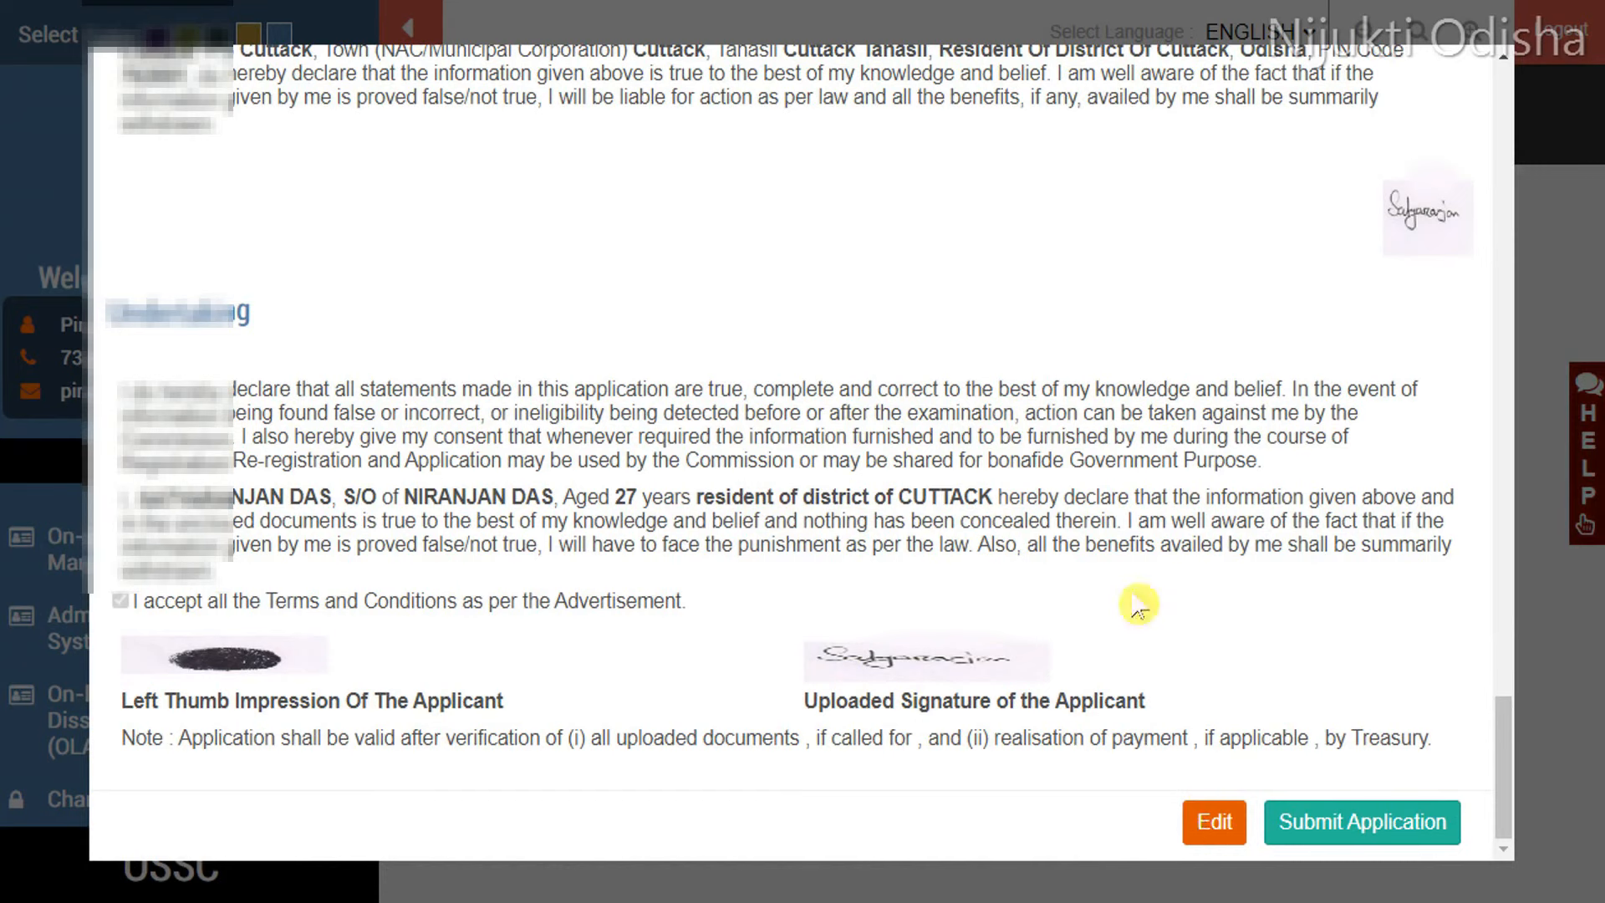
# Step: Submit the Block Social Security Officer application, confirm the submission and return to the home page
pyautogui.click(1352, 828)
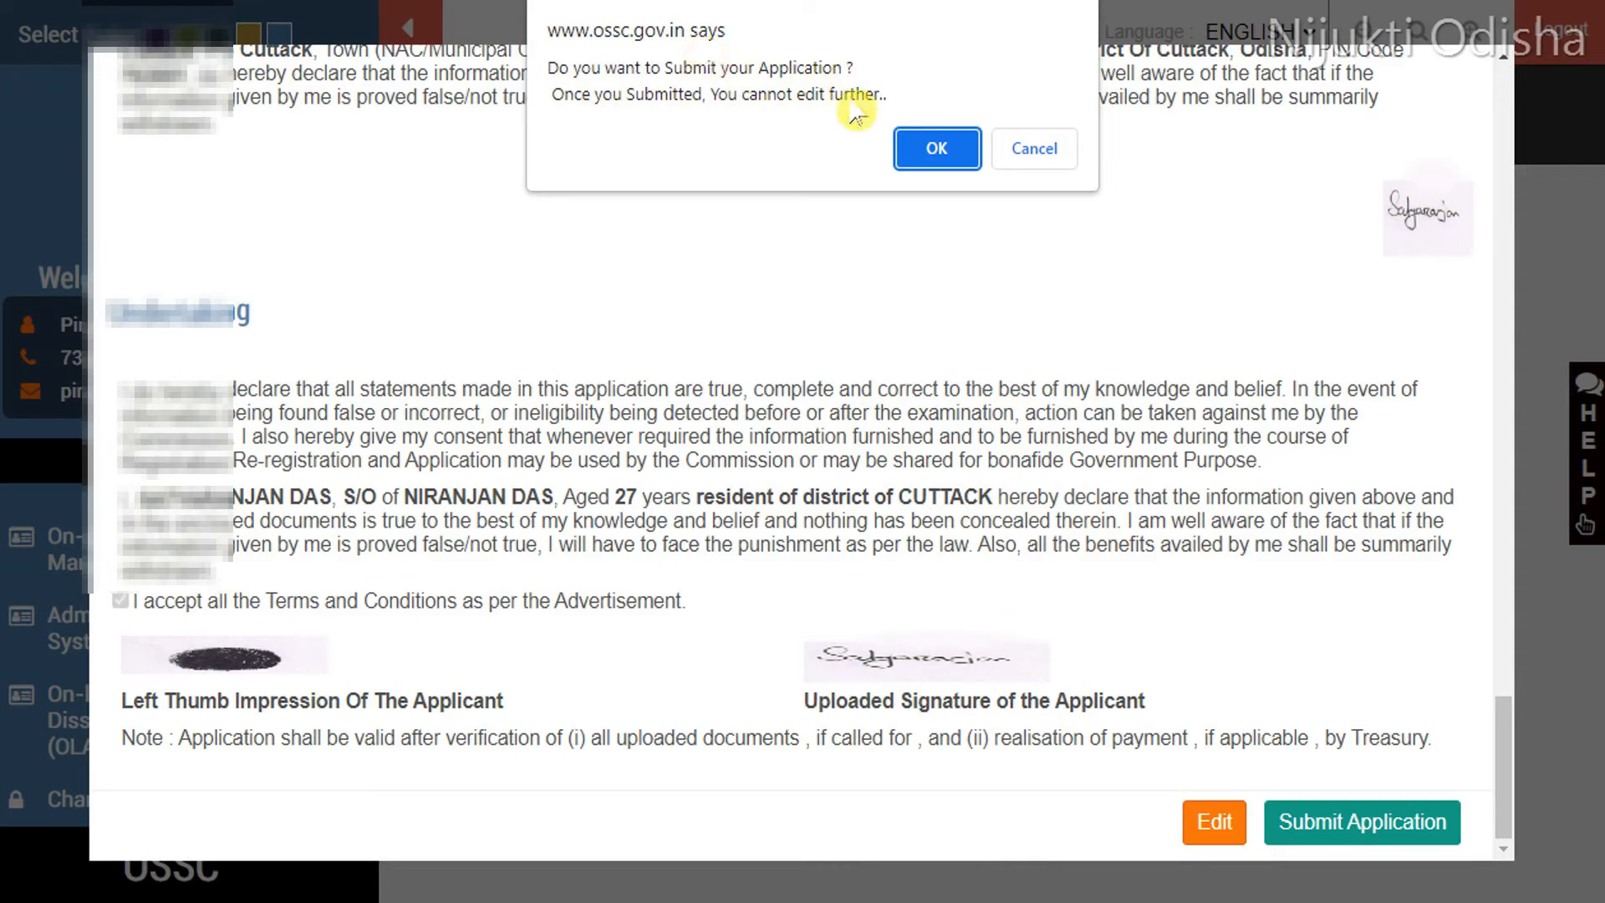
pyautogui.click(938, 152)
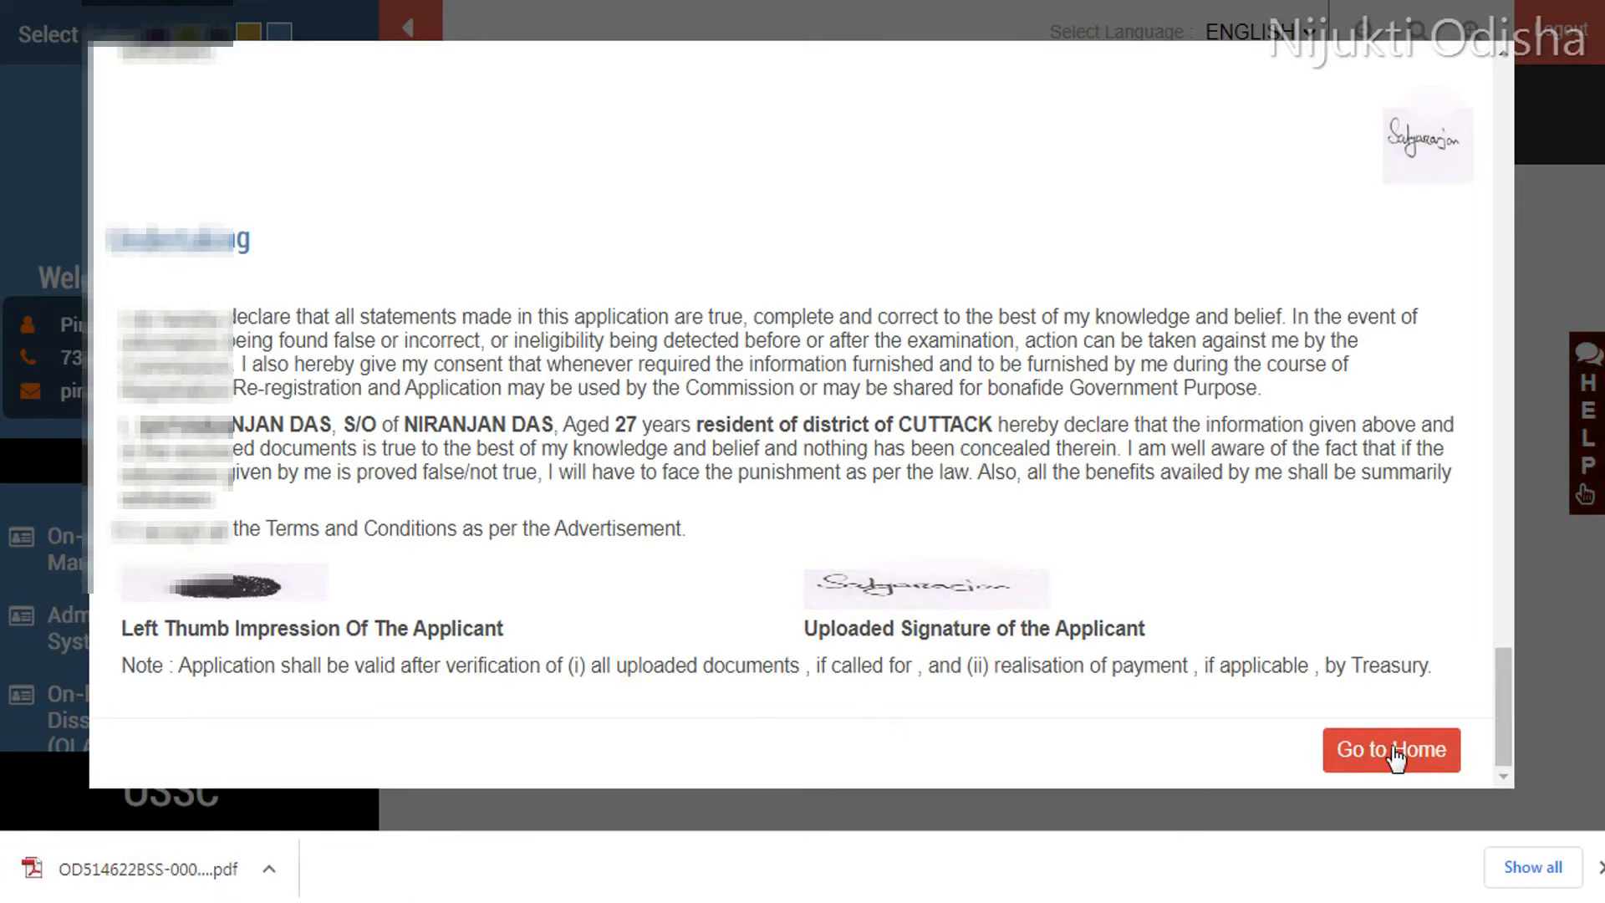
pyautogui.click(1446, 752)
# Step: Check the application status in the list of applied posts and show the On-line Application Management System (OLAMS) options
pyautogui.scroll(-6, 861, 321)
pyautogui.scroll(2, 861, 322)
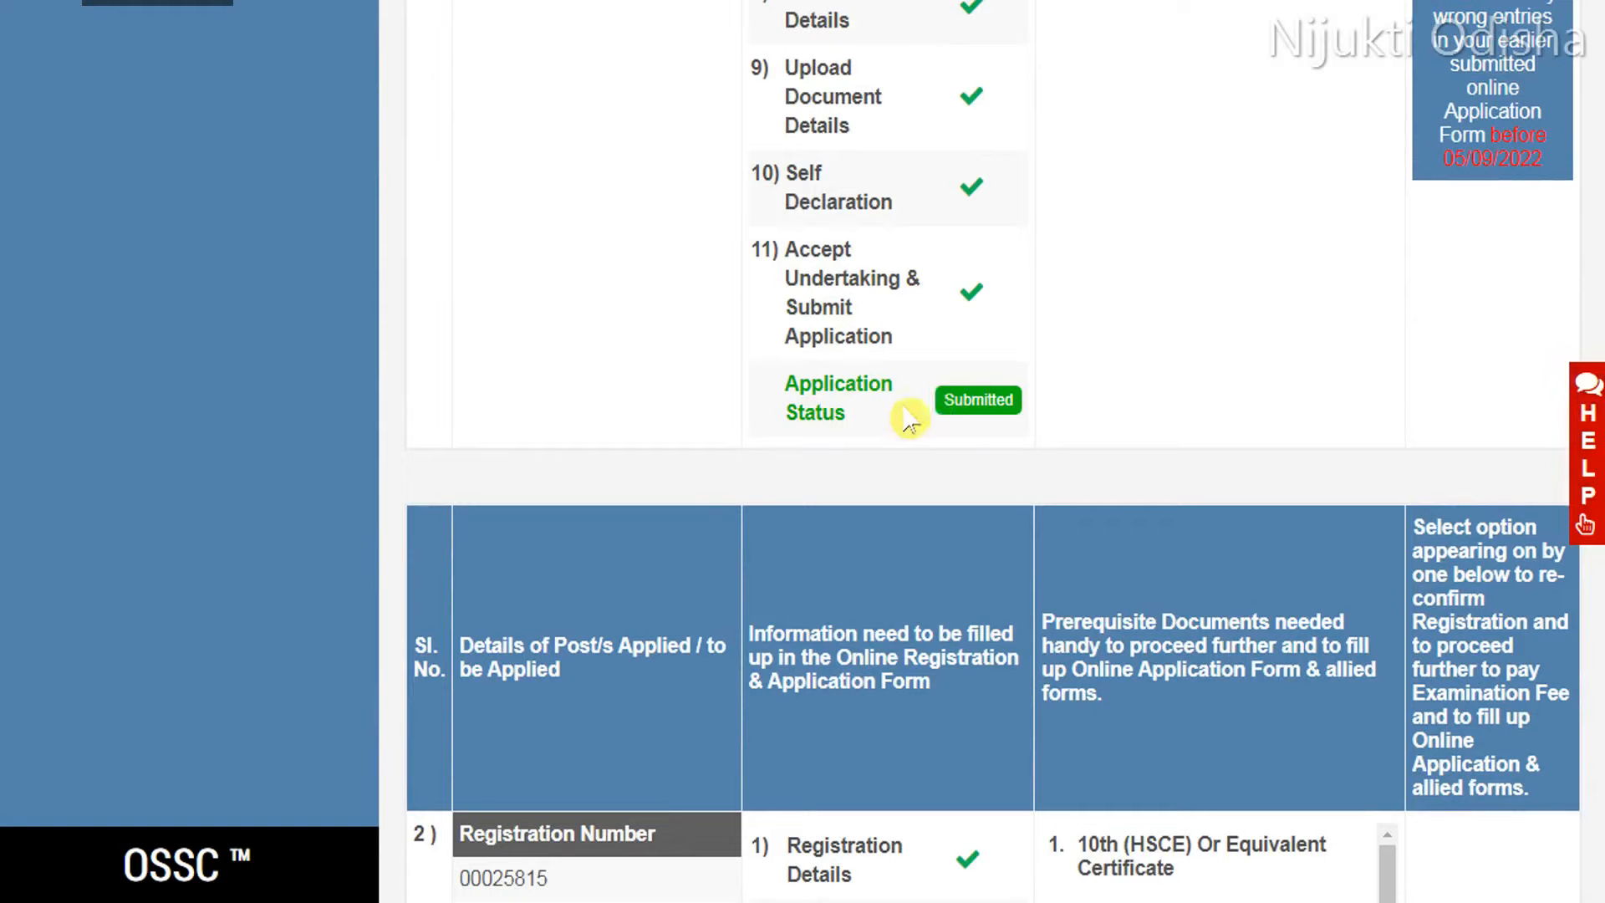
pyautogui.scroll(2, 993, 452)
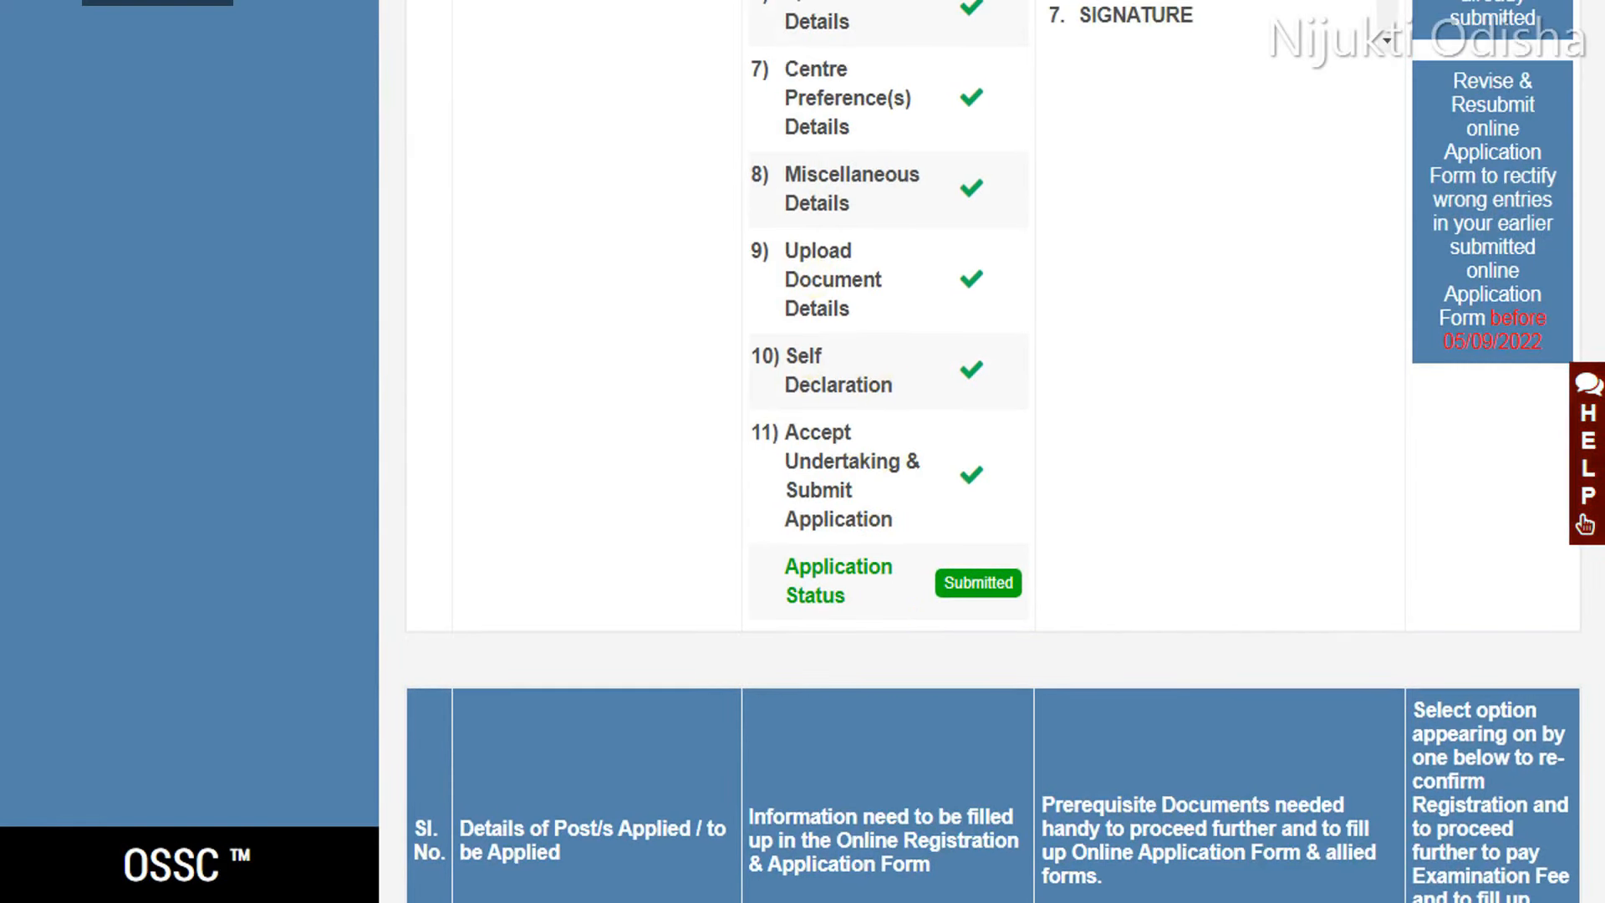
pyautogui.scroll(10, 876, 534)
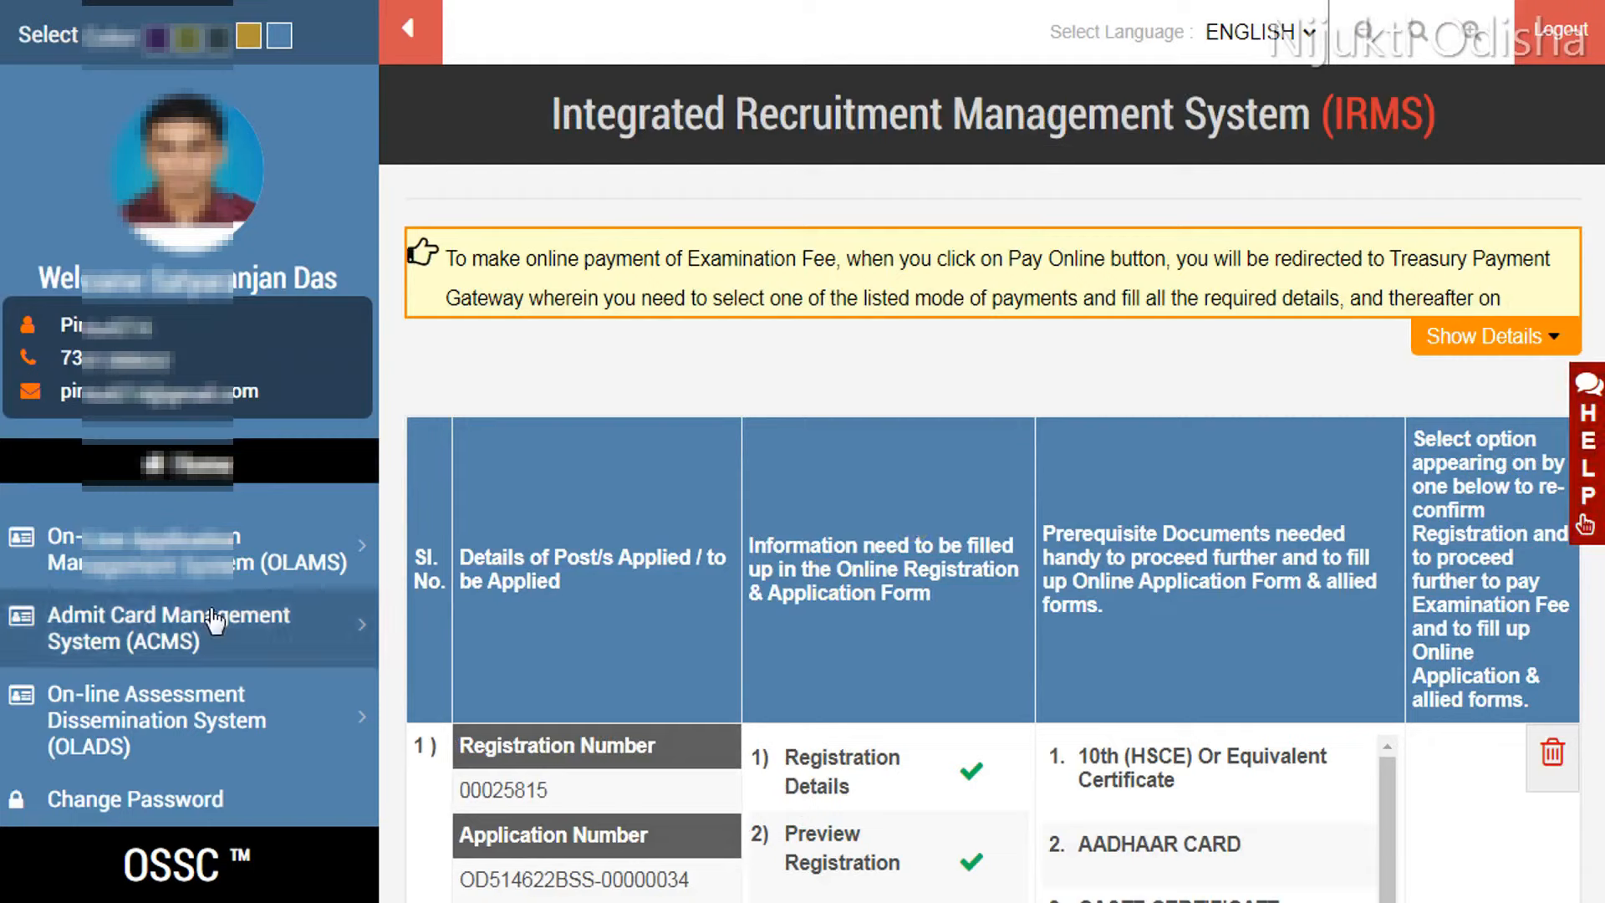
pyautogui.click(243, 561)
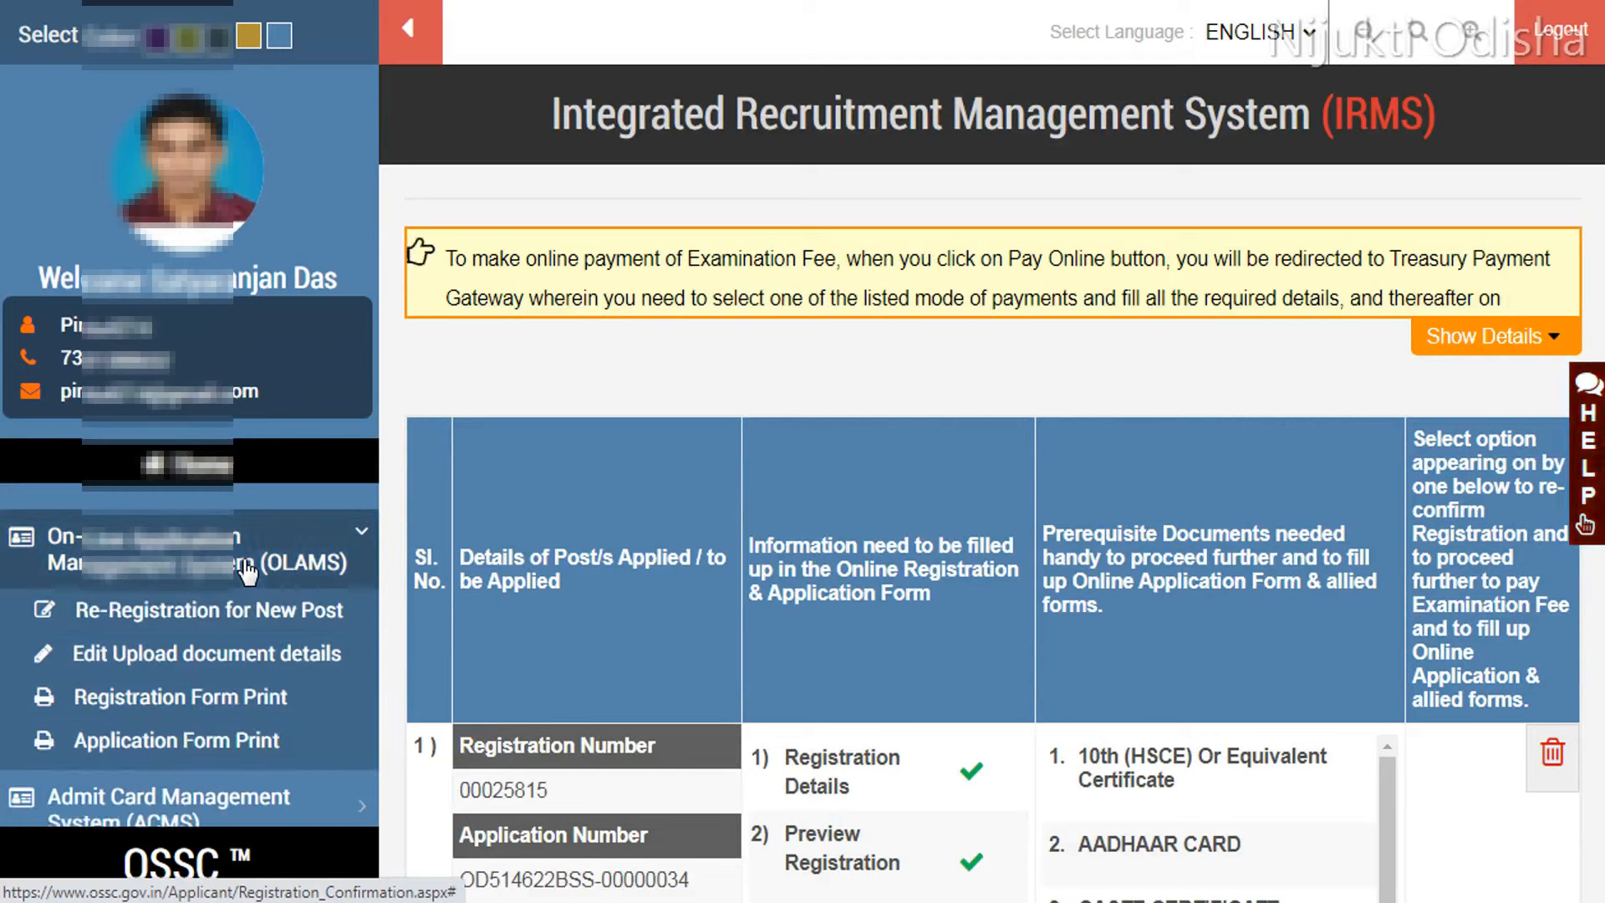